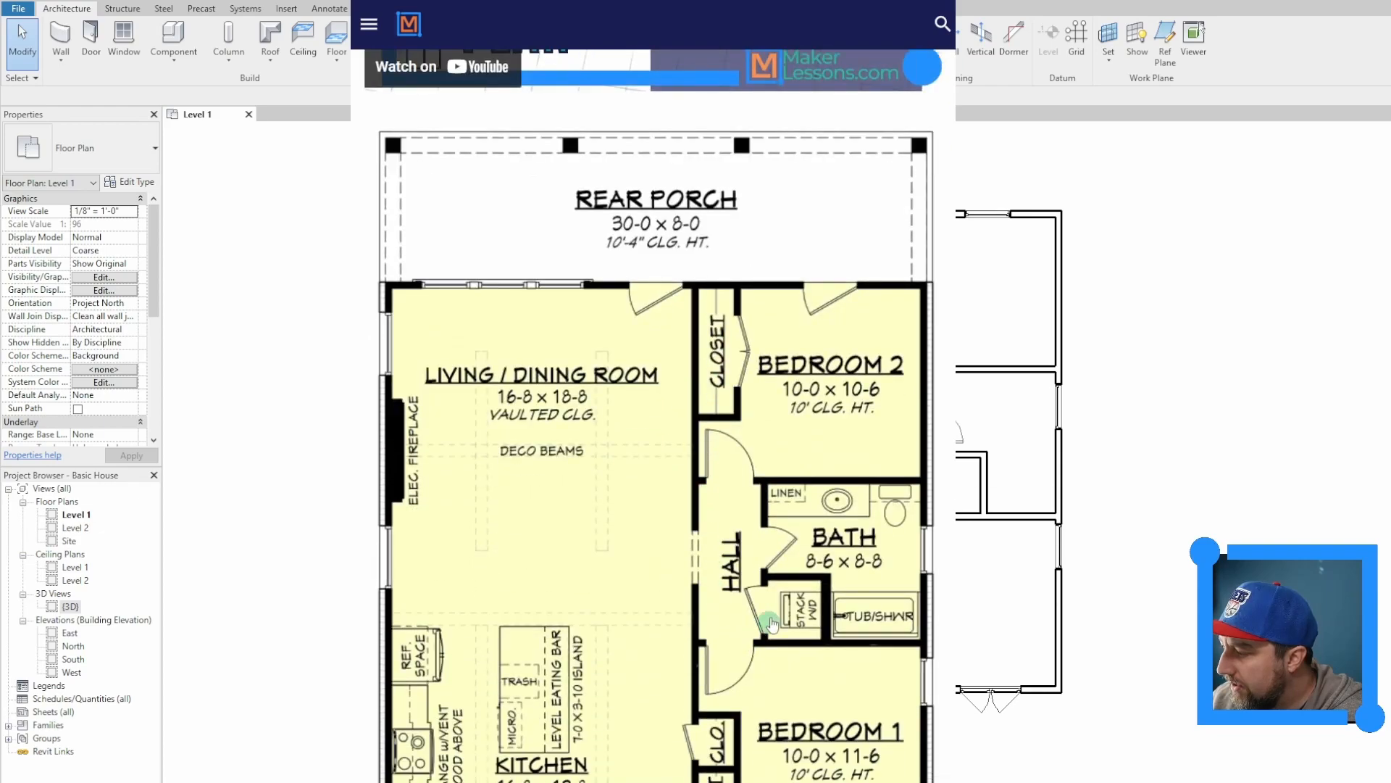
# Review the reference floor plan on the lesson page, from the rear porch through the rooms to the front porch.
pyautogui.scroll(-2, 668, 556)
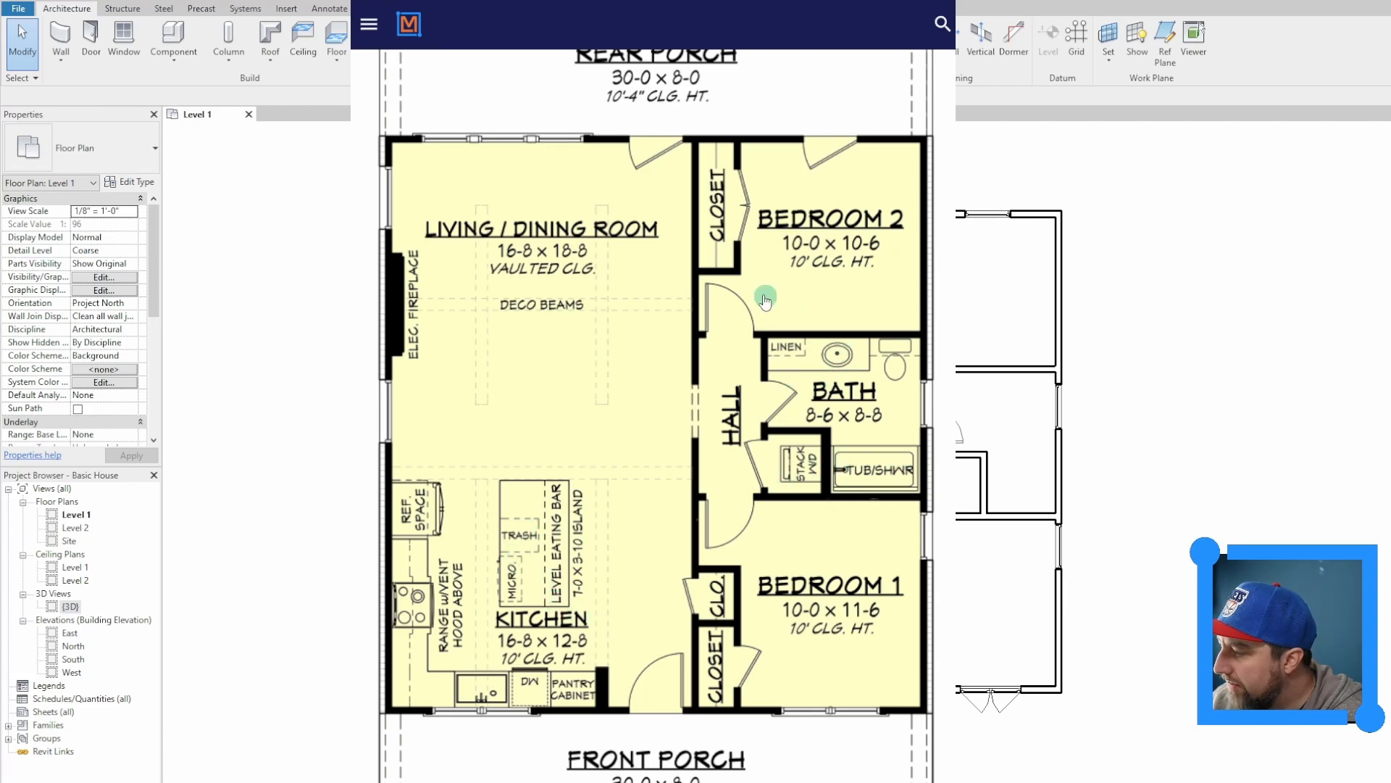
pyautogui.scroll(10, 477, 471)
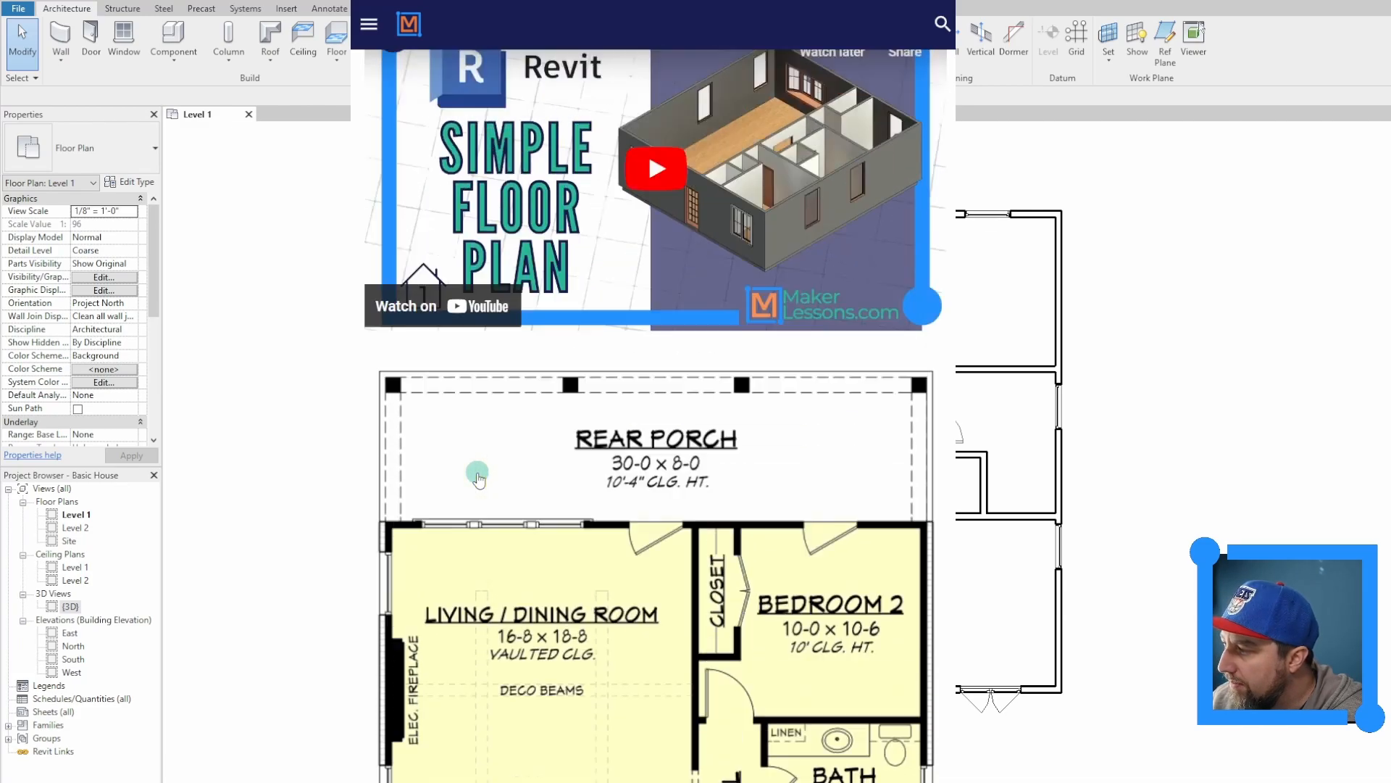
pyautogui.scroll(7, 479, 478)
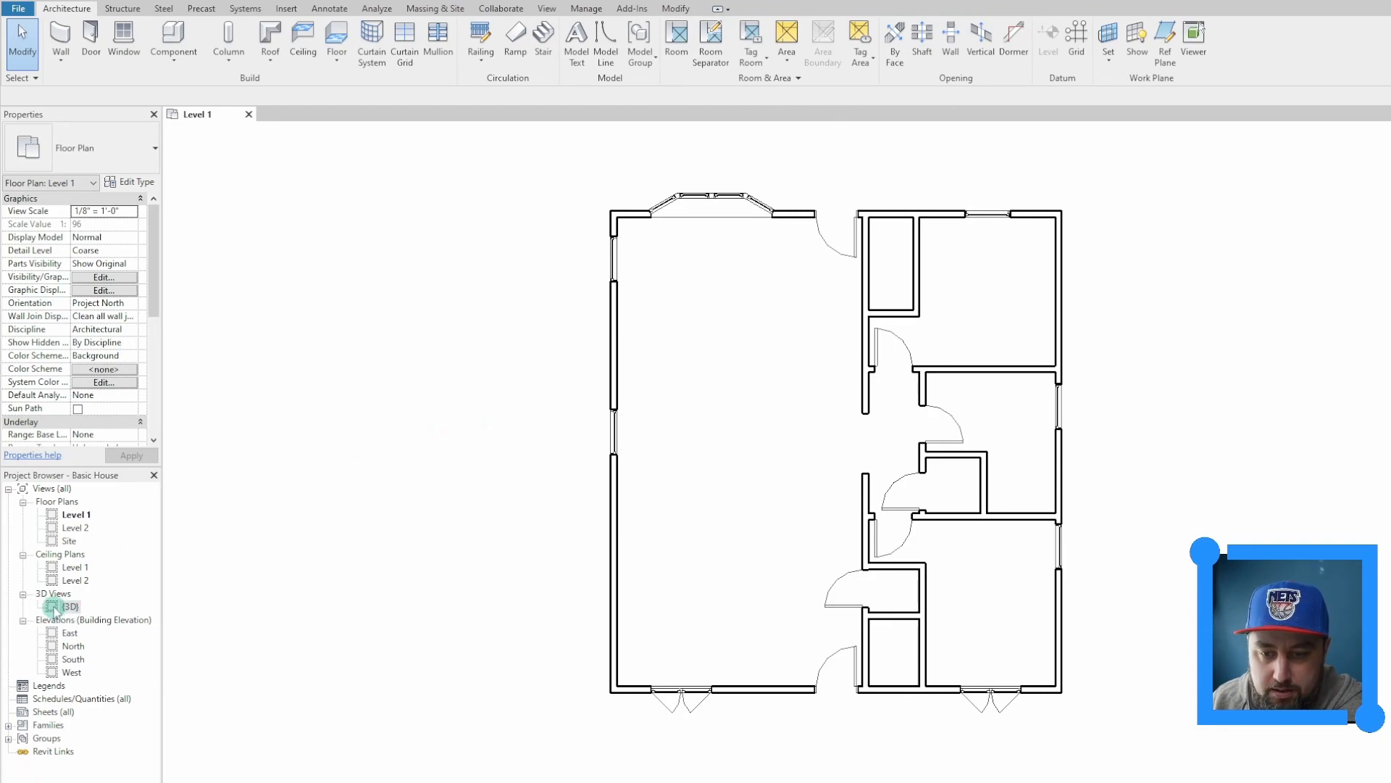
# Open the default {3D} view of the Basic House project and frame the house in it.
pyautogui.click(65, 606)
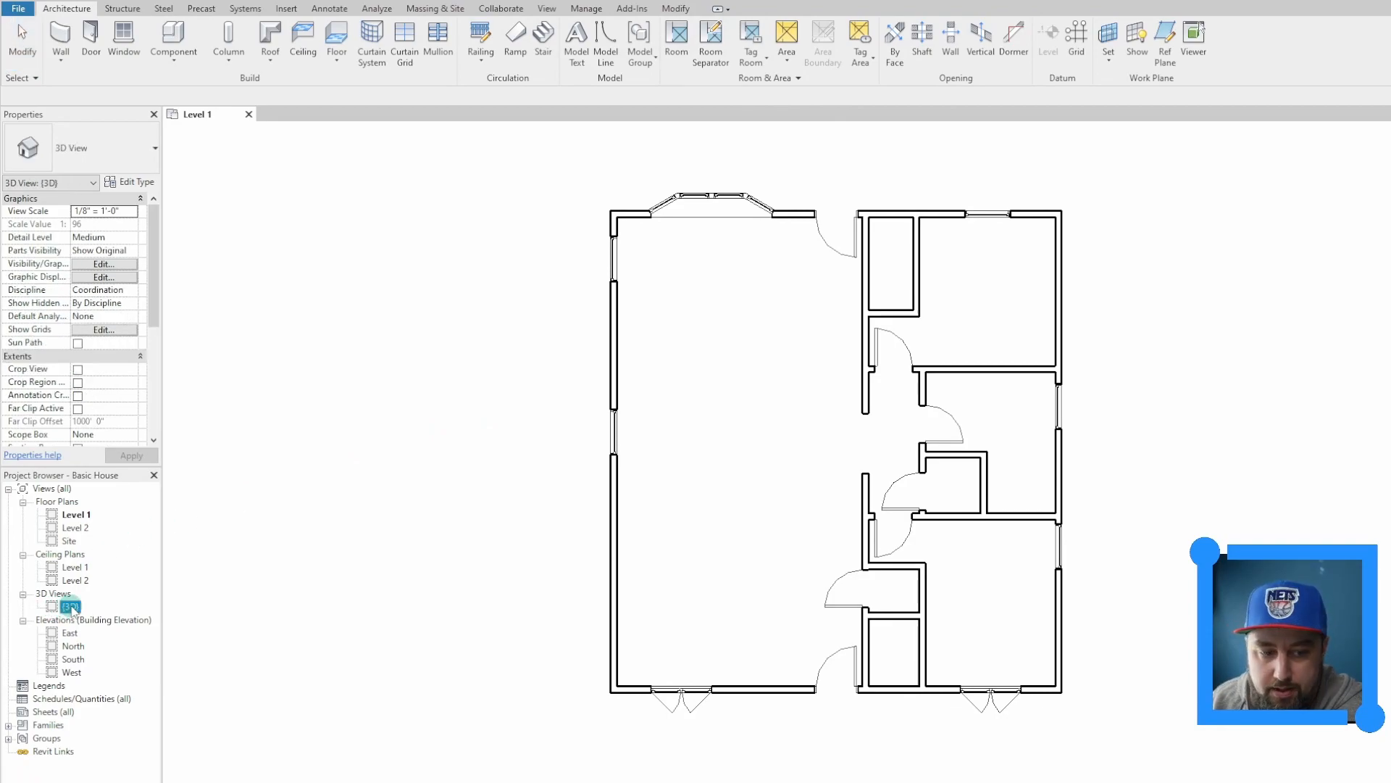
pyautogui.doubleClick(70, 607)
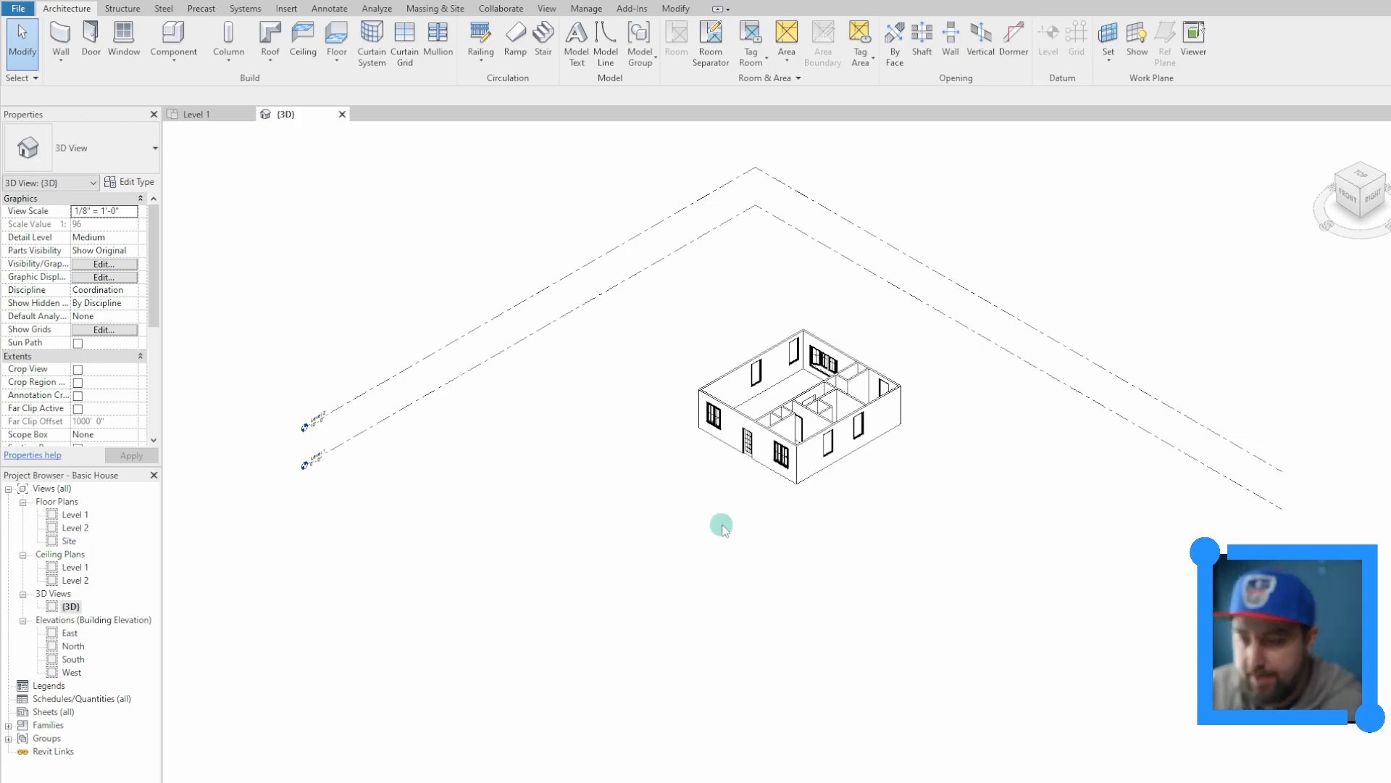
pyautogui.scroll(2, 746, 516)
pyautogui.scroll(2, 993, 475)
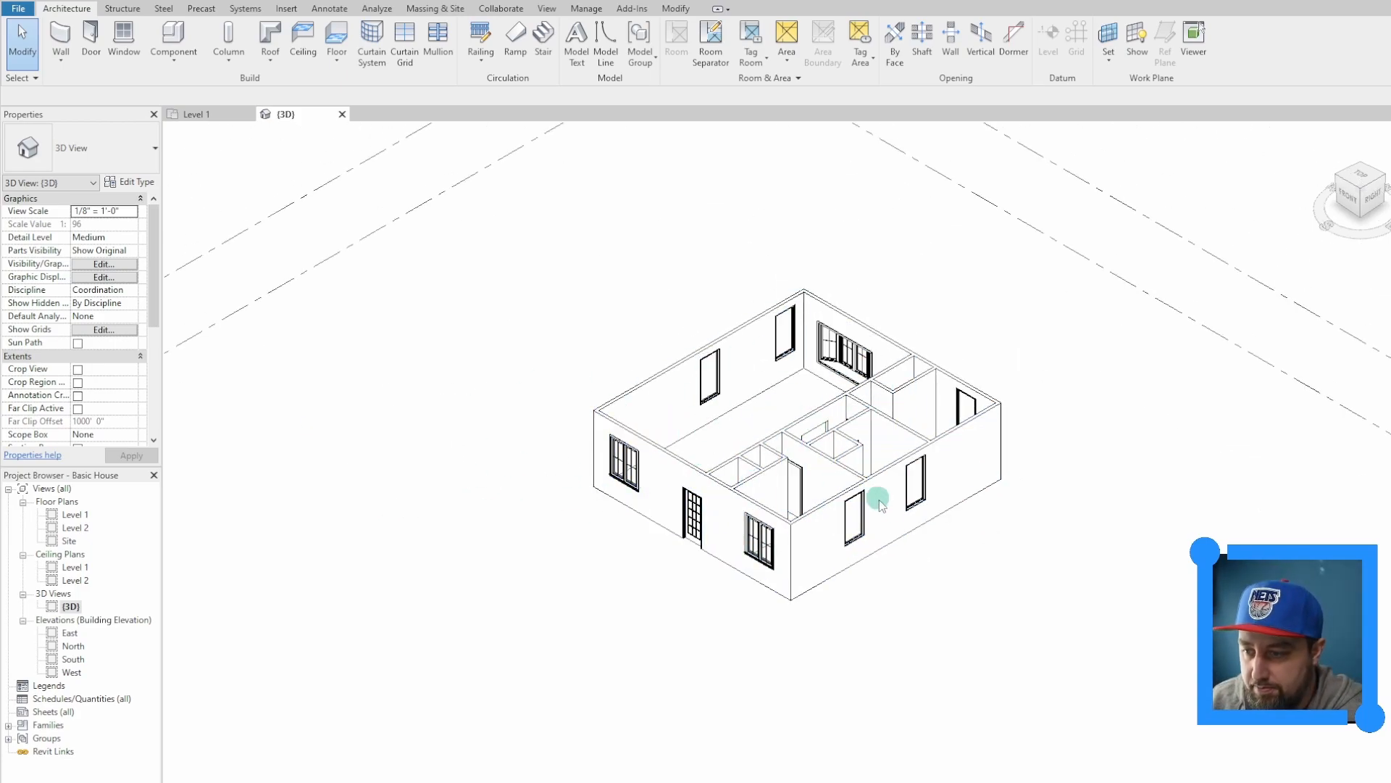
pyautogui.scroll(2, 880, 502)
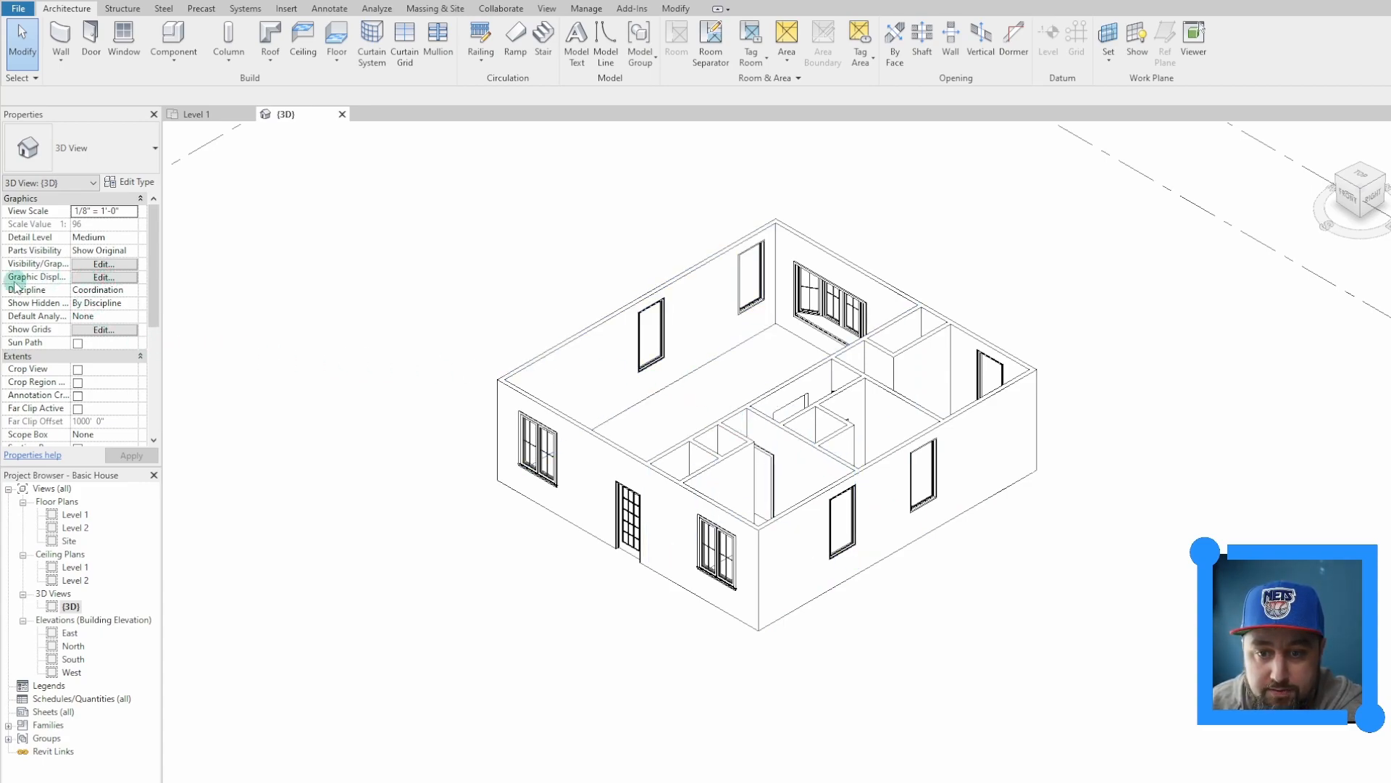
# Set the 3D view's model display style to Realistic in the Graphic Display Options.
pyautogui.click(109, 279)
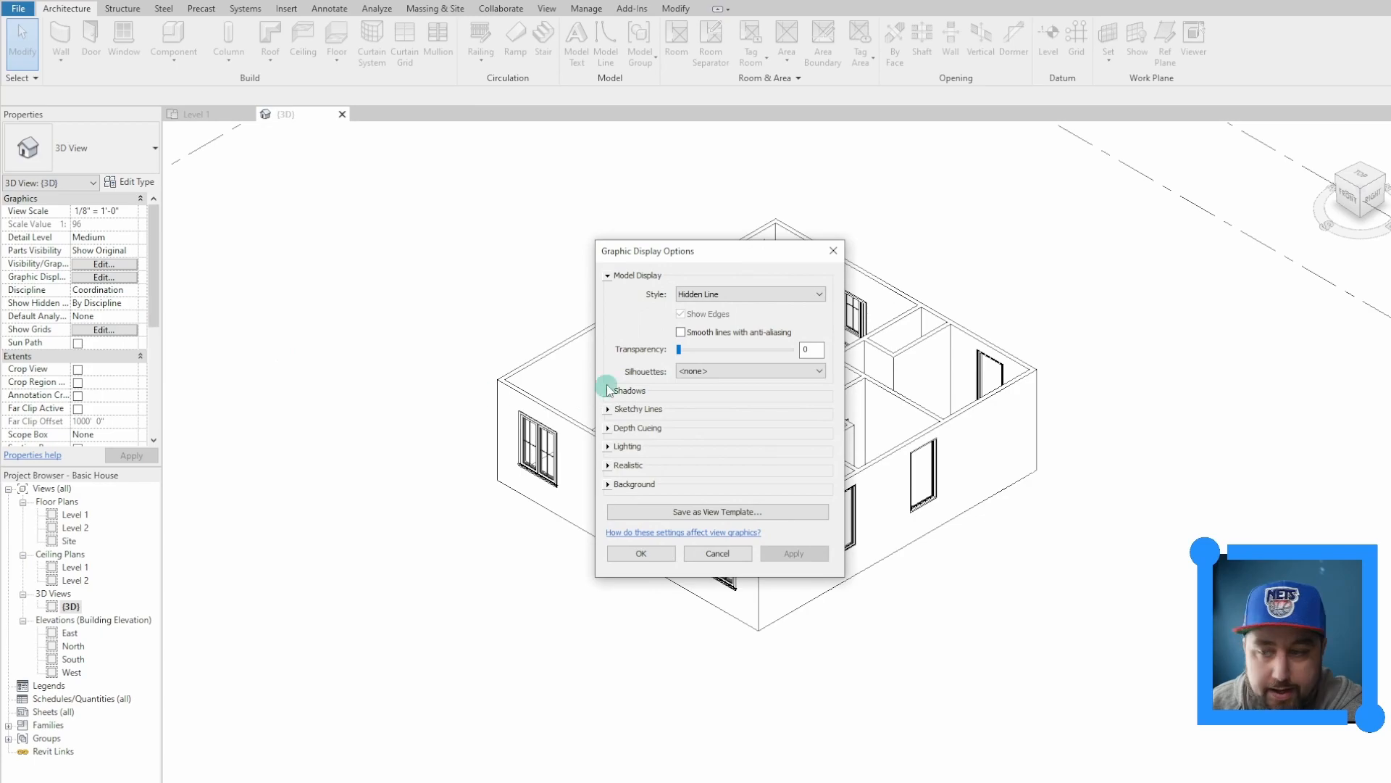
pyautogui.click(730, 296)
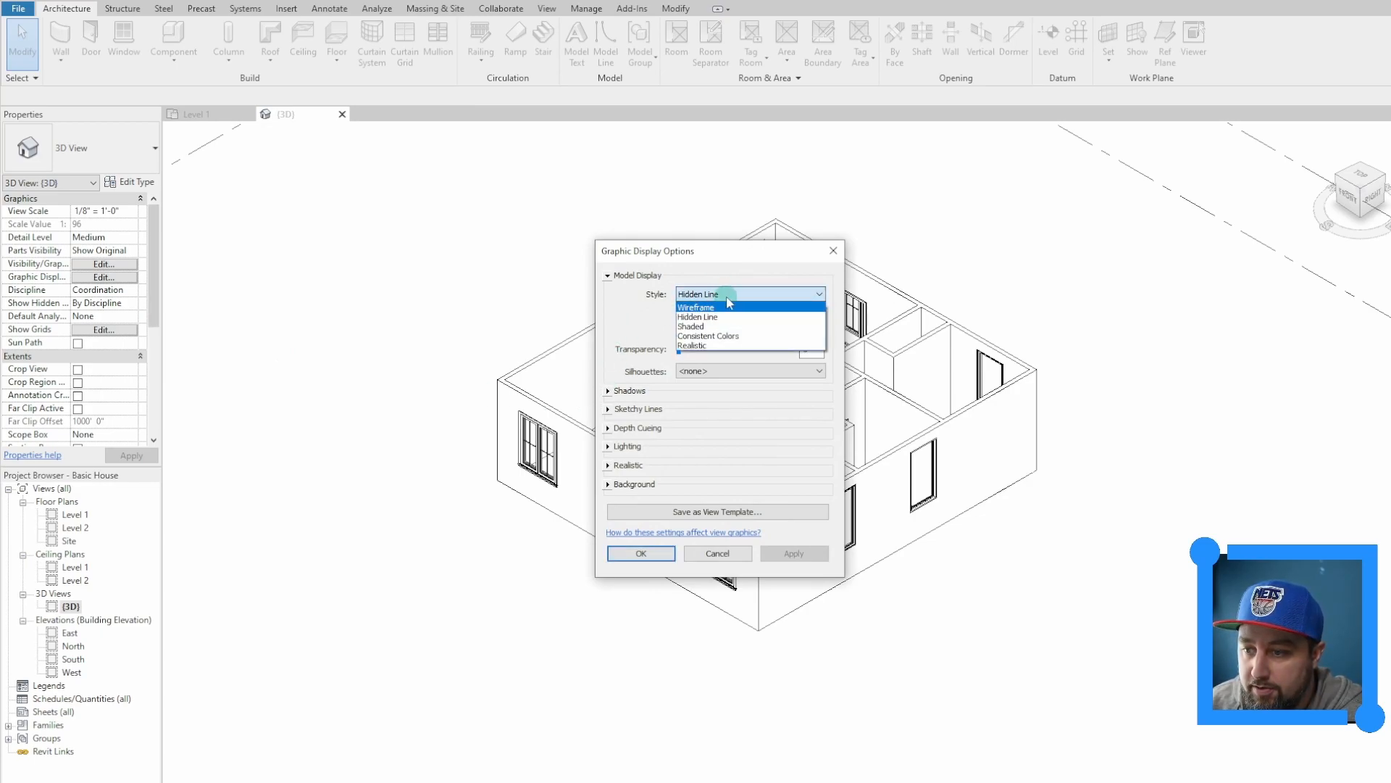
pyautogui.click(761, 346)
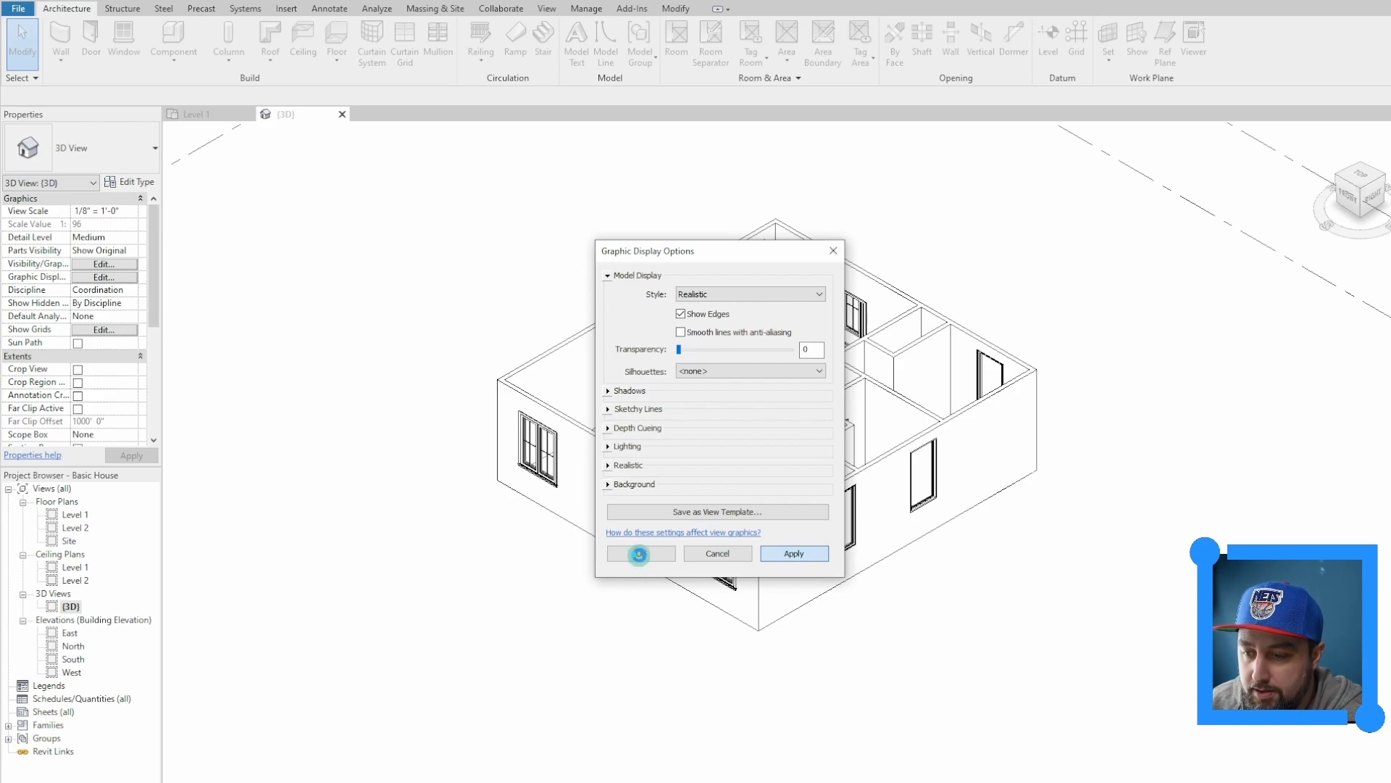
pyautogui.click(639, 554)
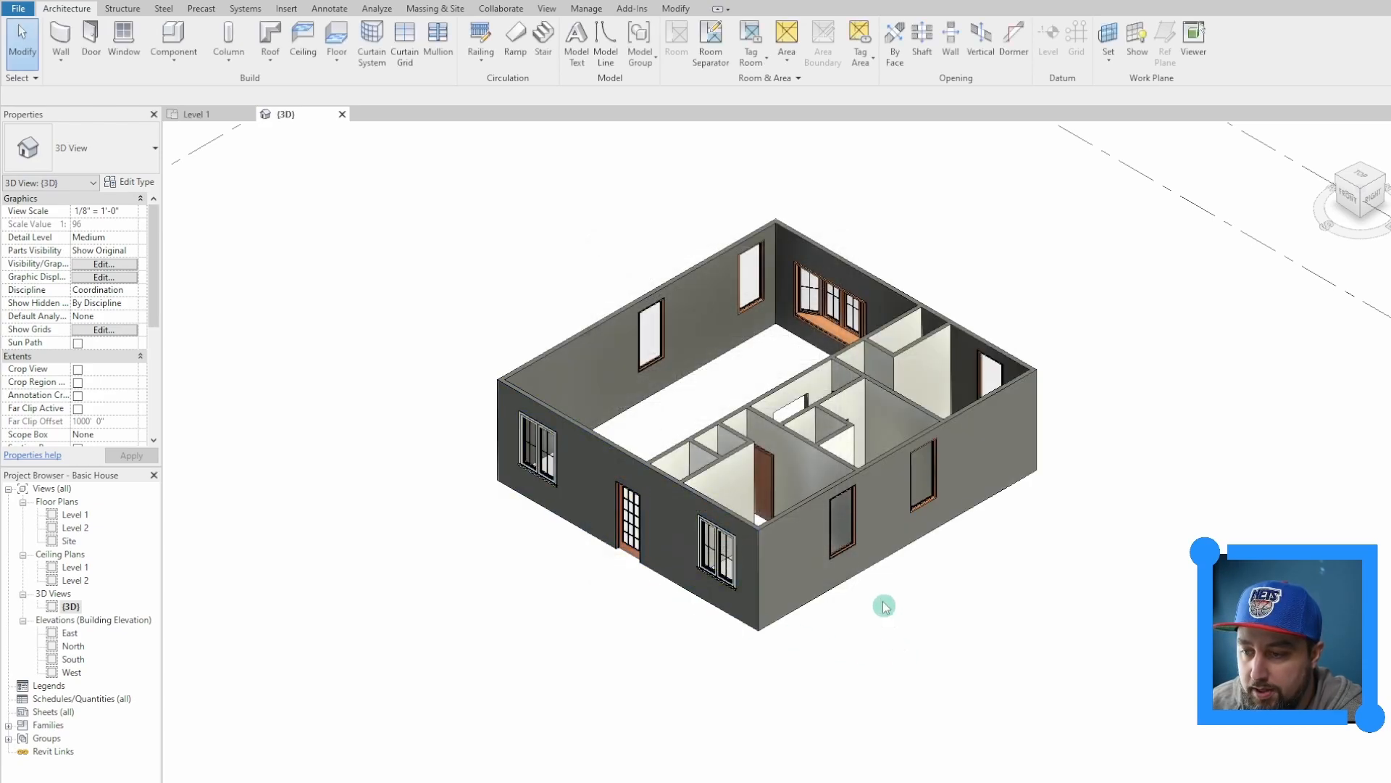
# Examine the house in 3D from several angles, including the bay window, exterior doors and interior partitions.
pyautogui.moveTo(797, 322); pyautogui.dragTo(751, 377, button='middle')
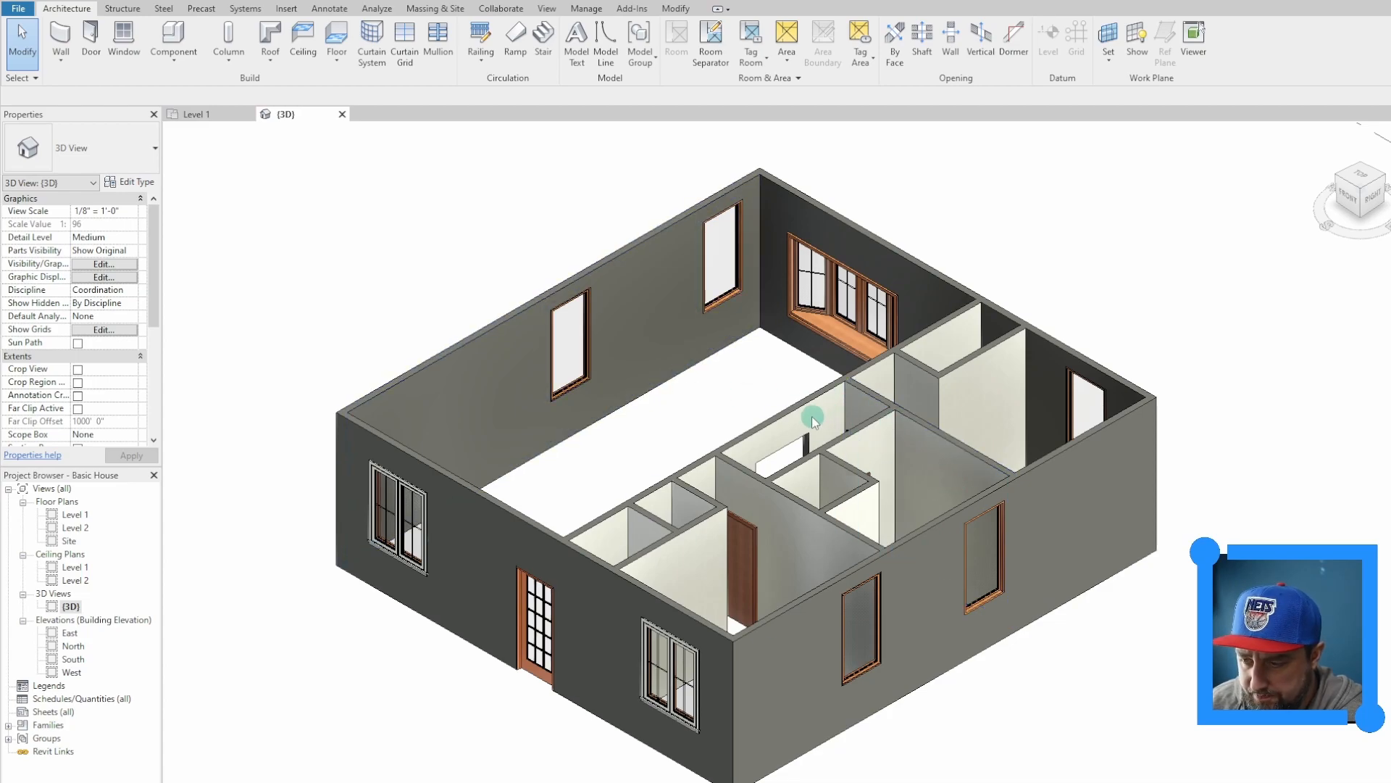
pyautogui.scroll(-2, 812, 415)
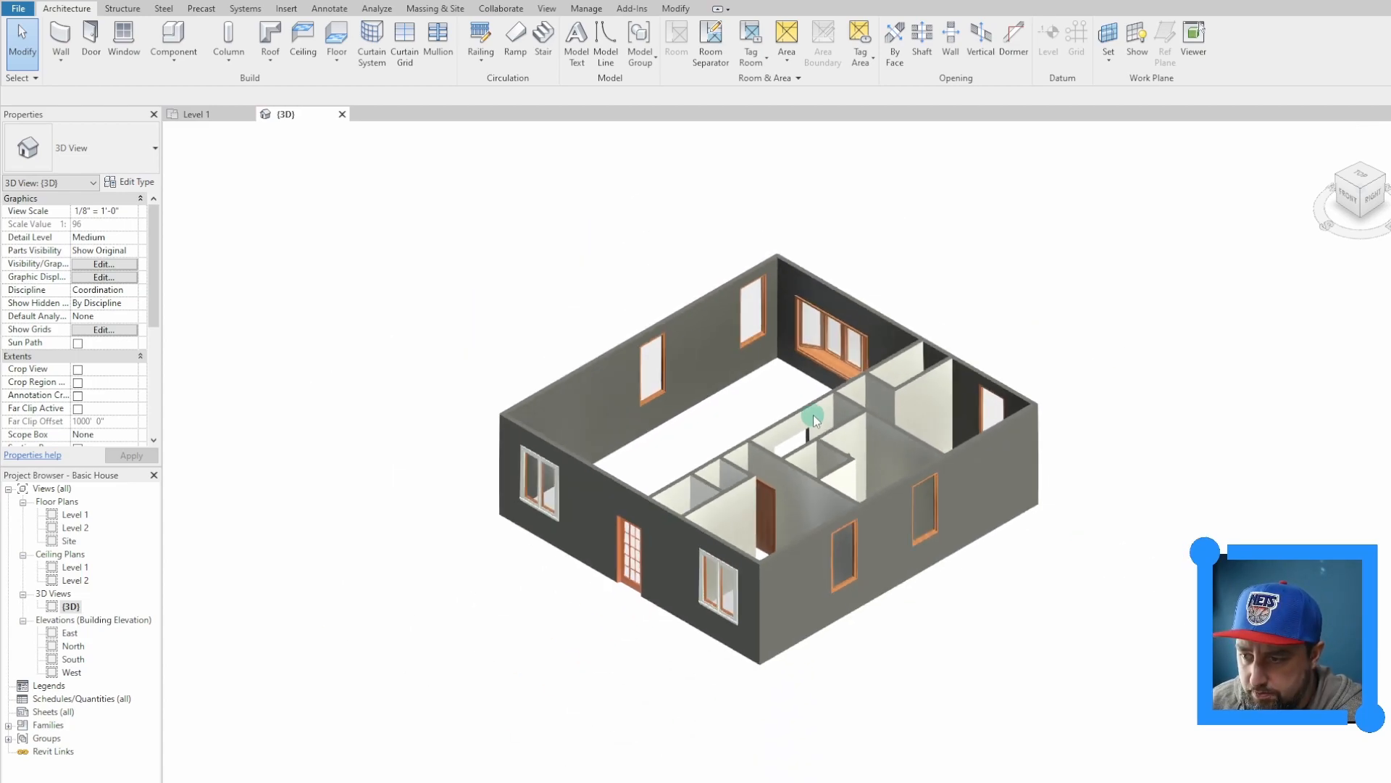
pyautogui.moveTo(752, 411); pyautogui.dragTo(936, 312, button='middle')
pyautogui.scroll(10, 789, 441)
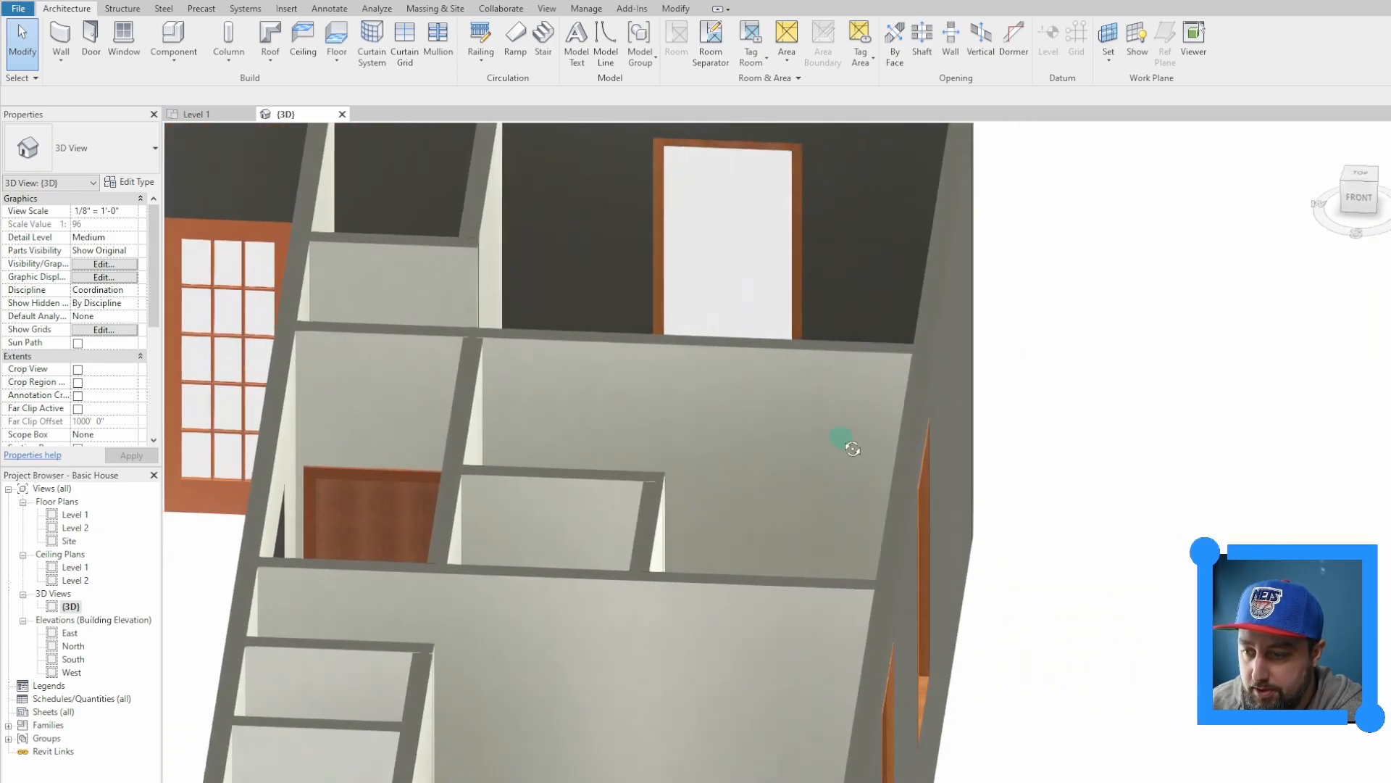
pyautogui.moveTo(578, 471); pyautogui.dragTo(923, 479, button='middle')
pyautogui.moveTo(804, 479); pyautogui.dragTo(1213, 511, button='middle')
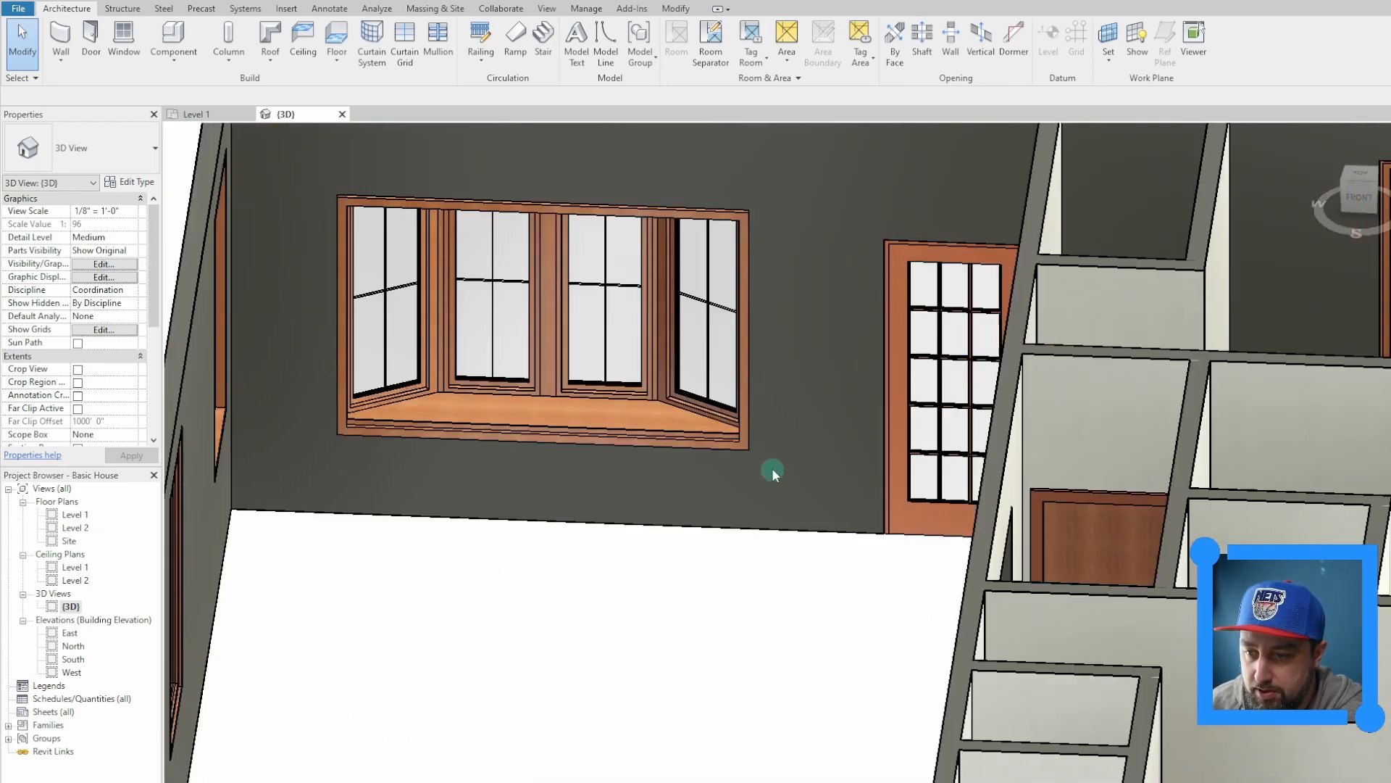
pyautogui.scroll(-2, 790, 469)
pyautogui.scroll(-1, 790, 470)
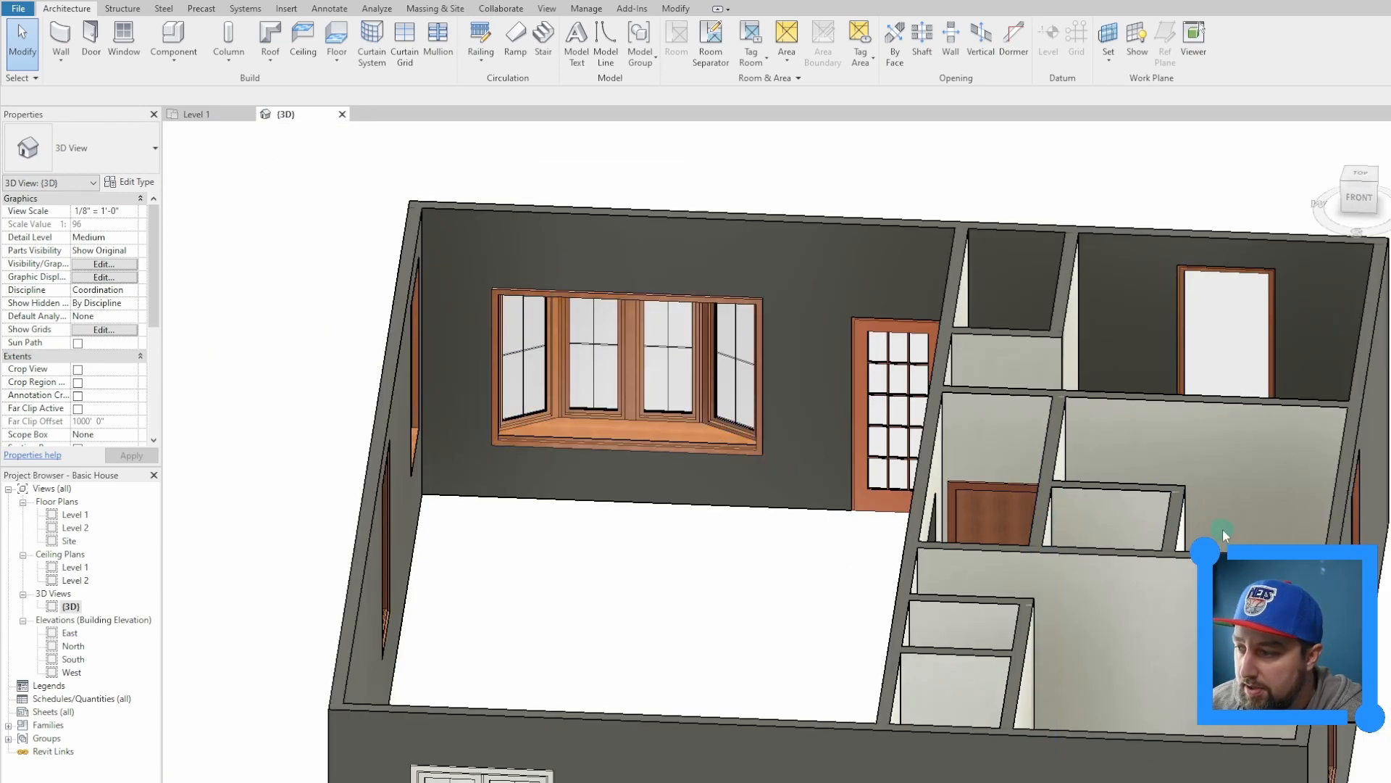
pyautogui.scroll(3, 1252, 376)
pyautogui.scroll(-5, 1220, 422)
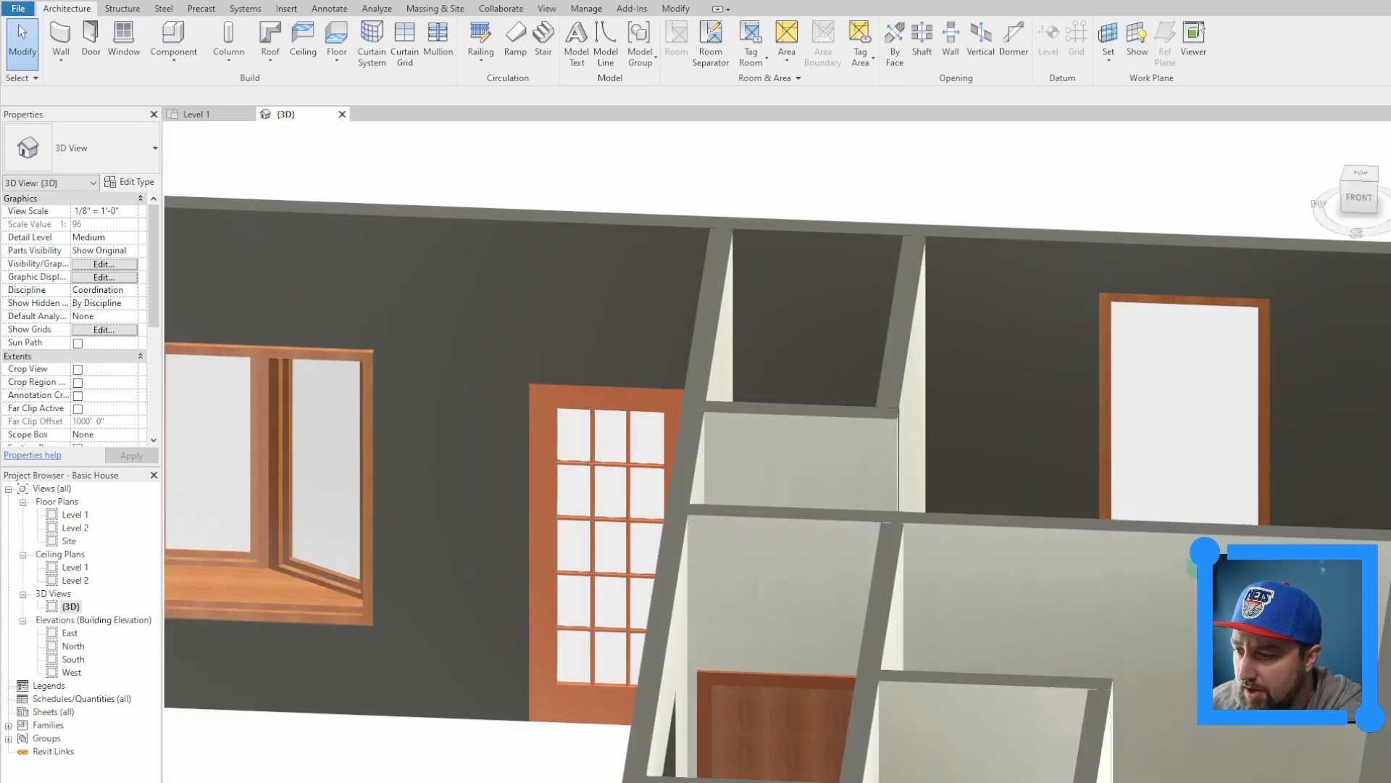
pyautogui.keyDown('shift'); pyautogui.moveTo(1189, 599); pyautogui.dragTo(762, 465, button='middle'); pyautogui.keyUp('shift')
pyautogui.scroll(-1, 747, 452)
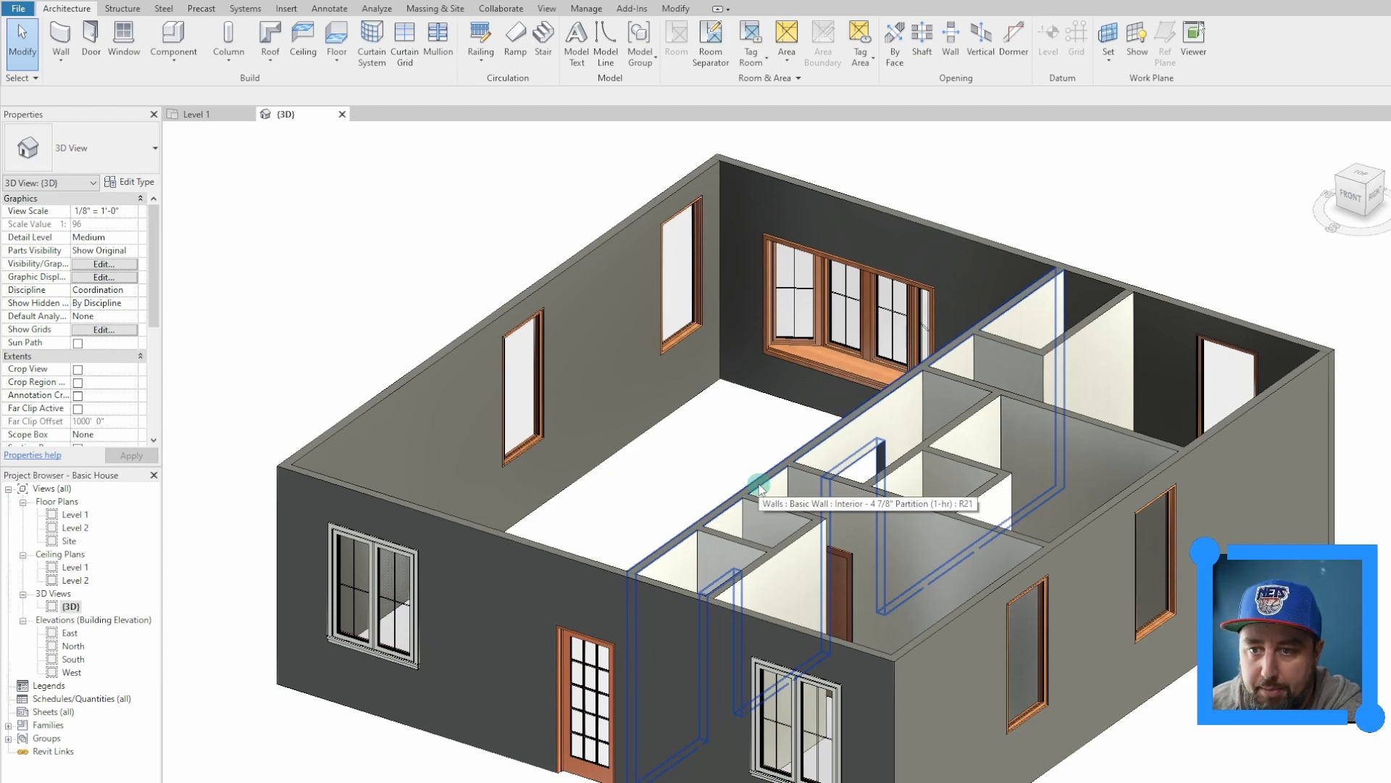
pyautogui.scroll(-2, 708, 384)
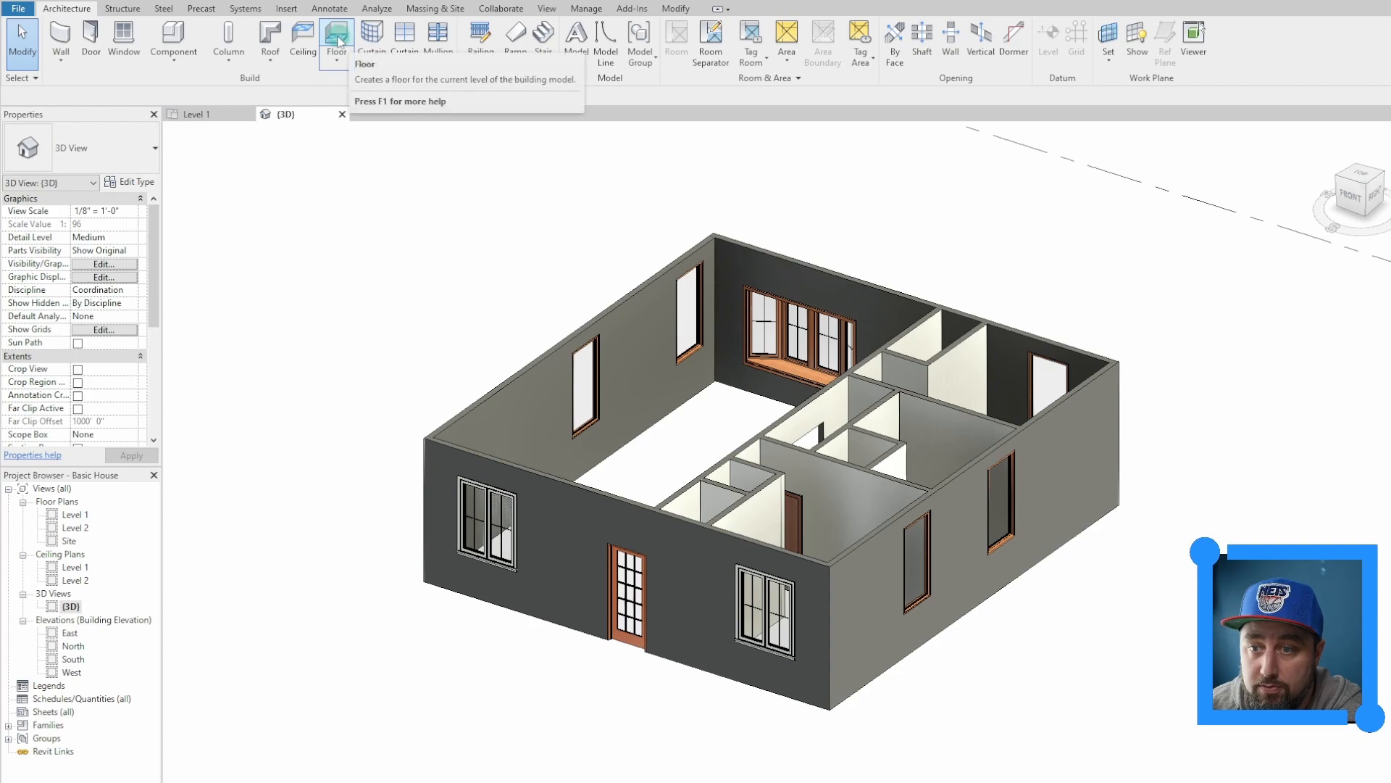
# Start a floor in the Level 1 plan and pick the west exterior wall as its first boundary line.
pyautogui.click(338, 42)
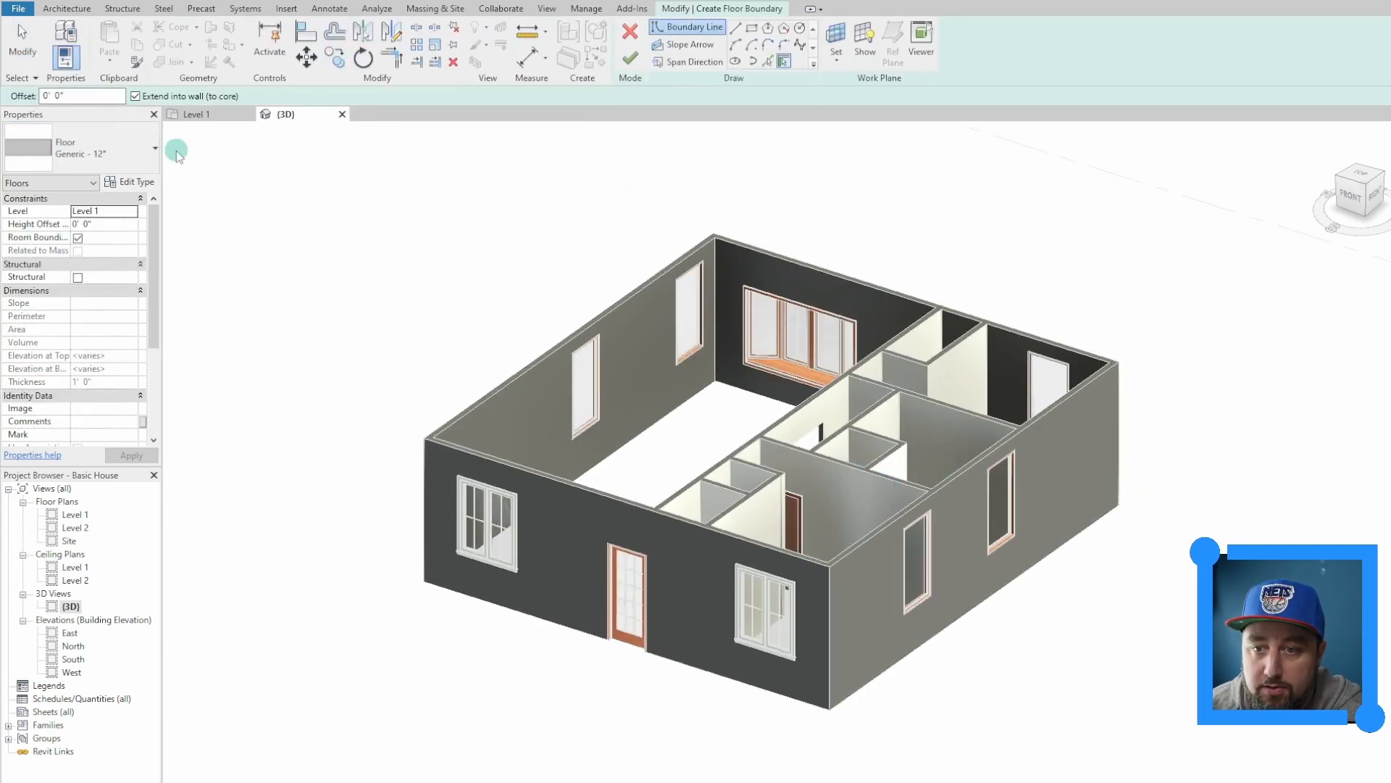
pyautogui.click(213, 118)
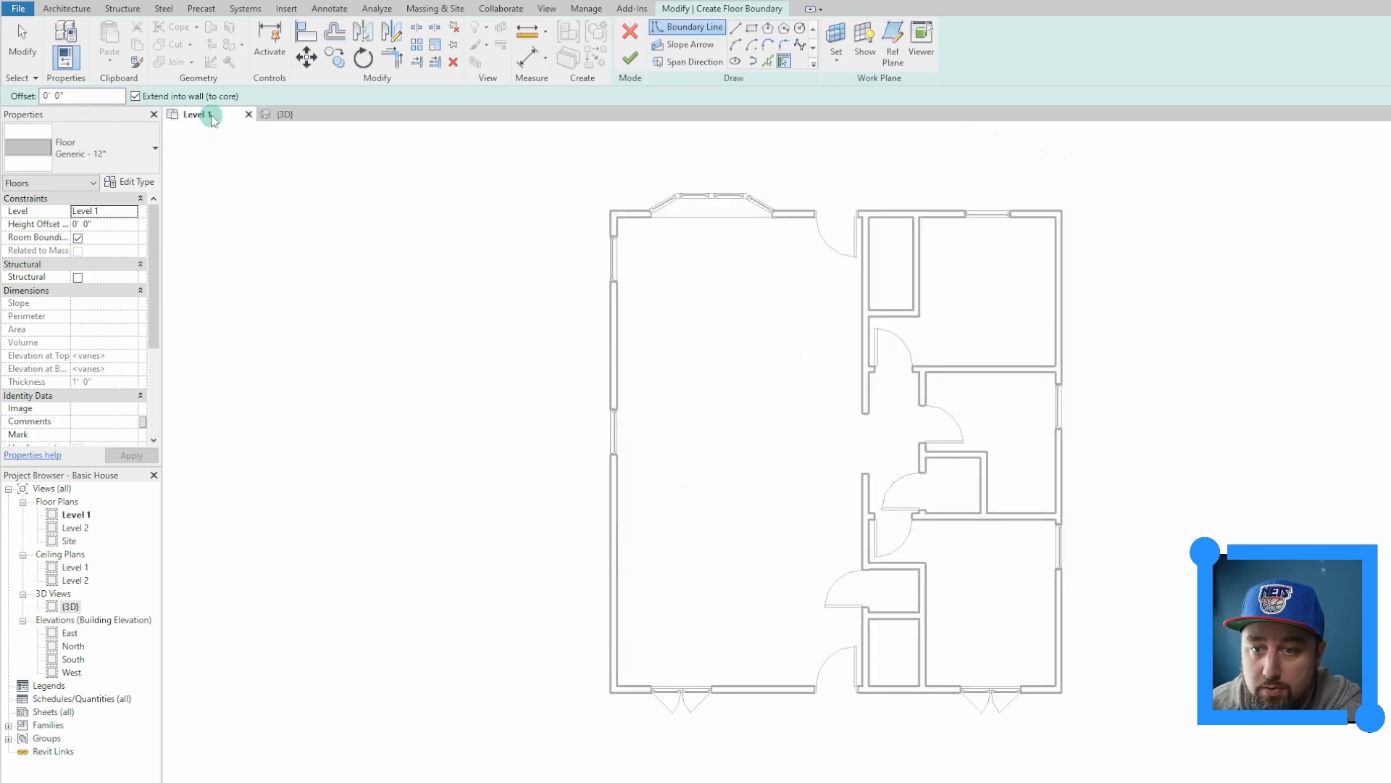
pyautogui.click(619, 362)
pyautogui.scroll(3, 629, 443)
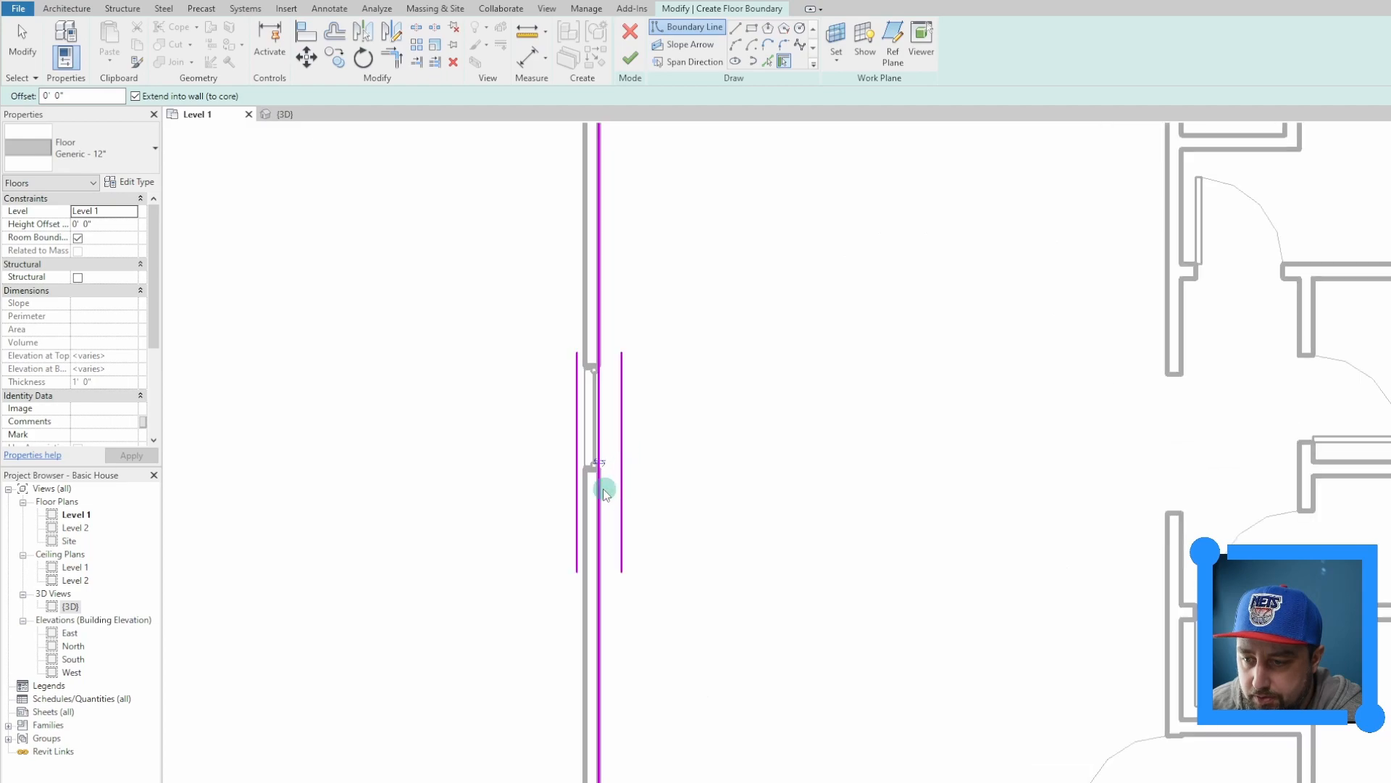
pyautogui.scroll(-4, 580, 443)
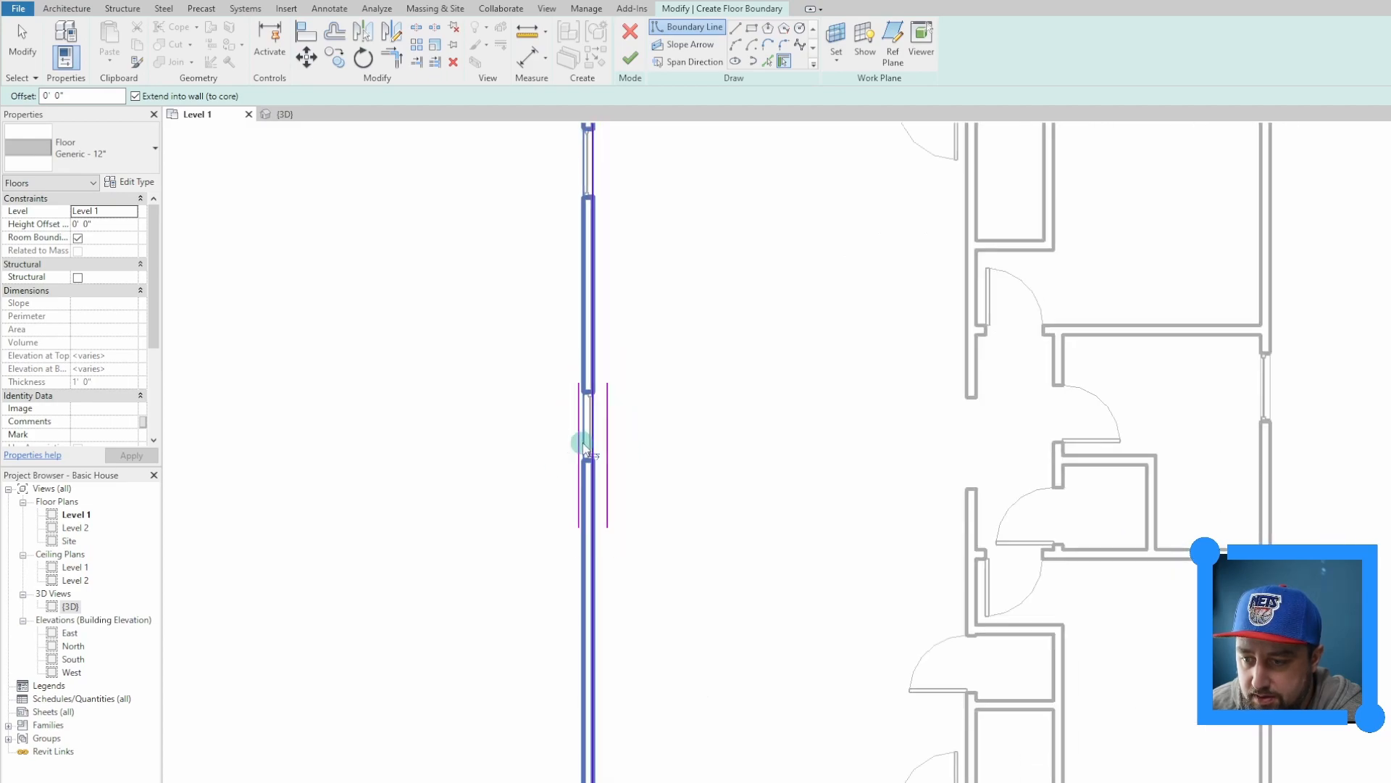
pyautogui.scroll(-2, 584, 447)
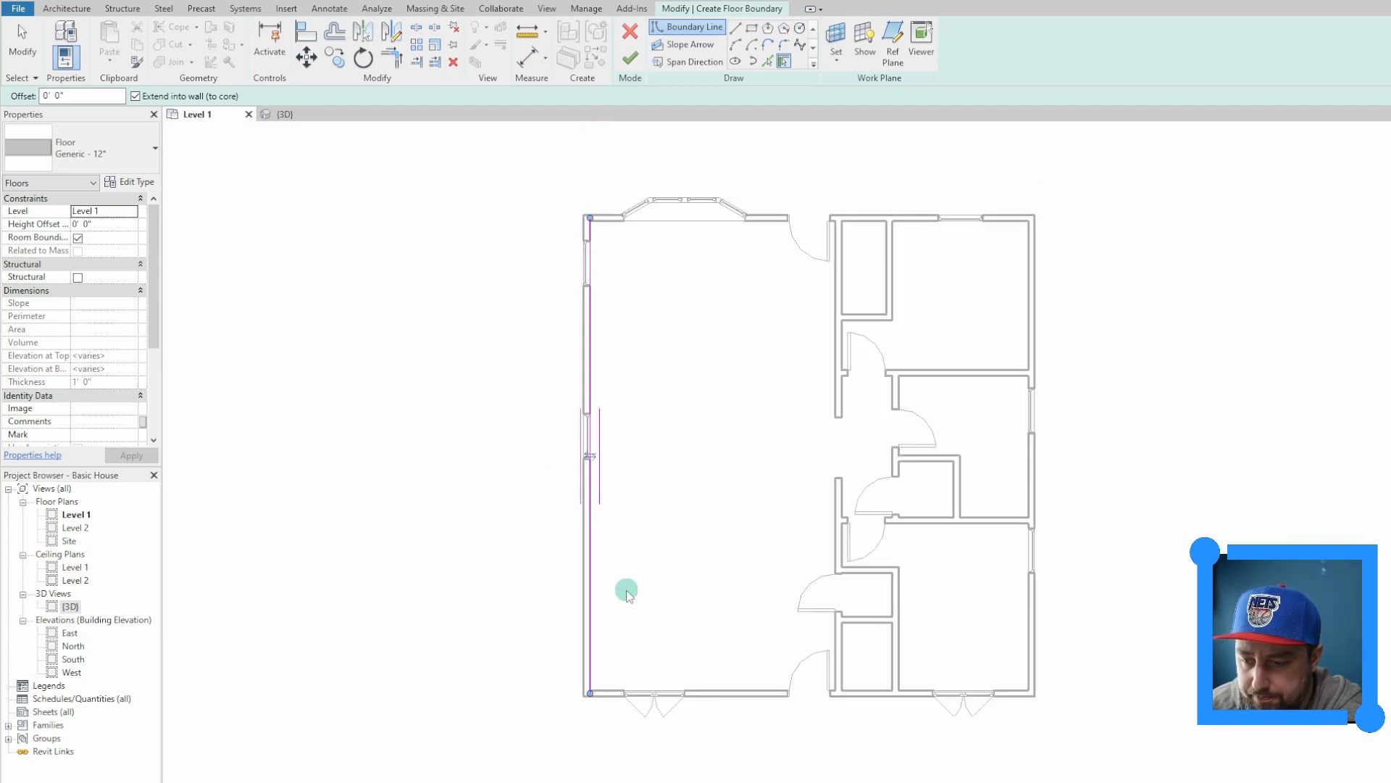
# Complete the floor boundary by picking the south, east and north exterior walls, and finish the floor.
pyautogui.click(613, 692)
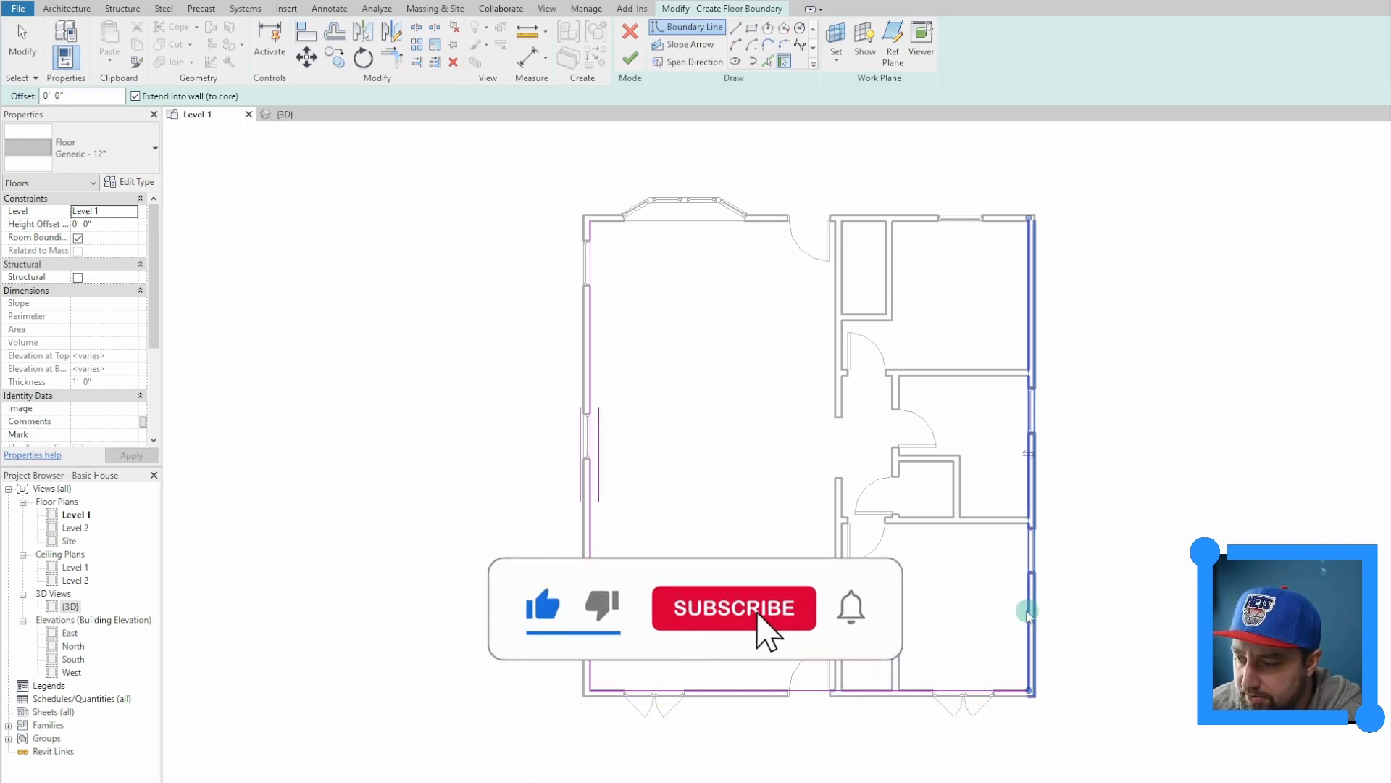
pyautogui.click(1026, 612)
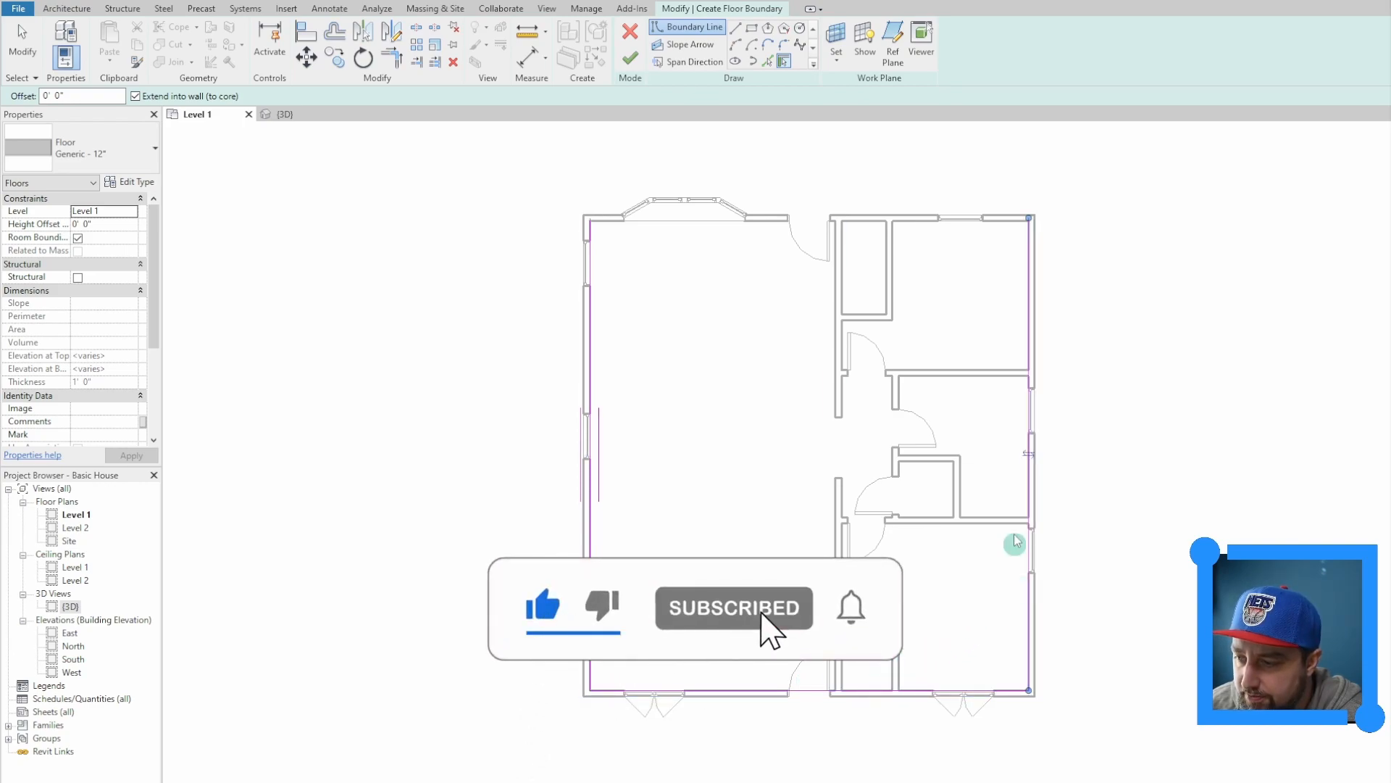
pyautogui.click(1002, 229)
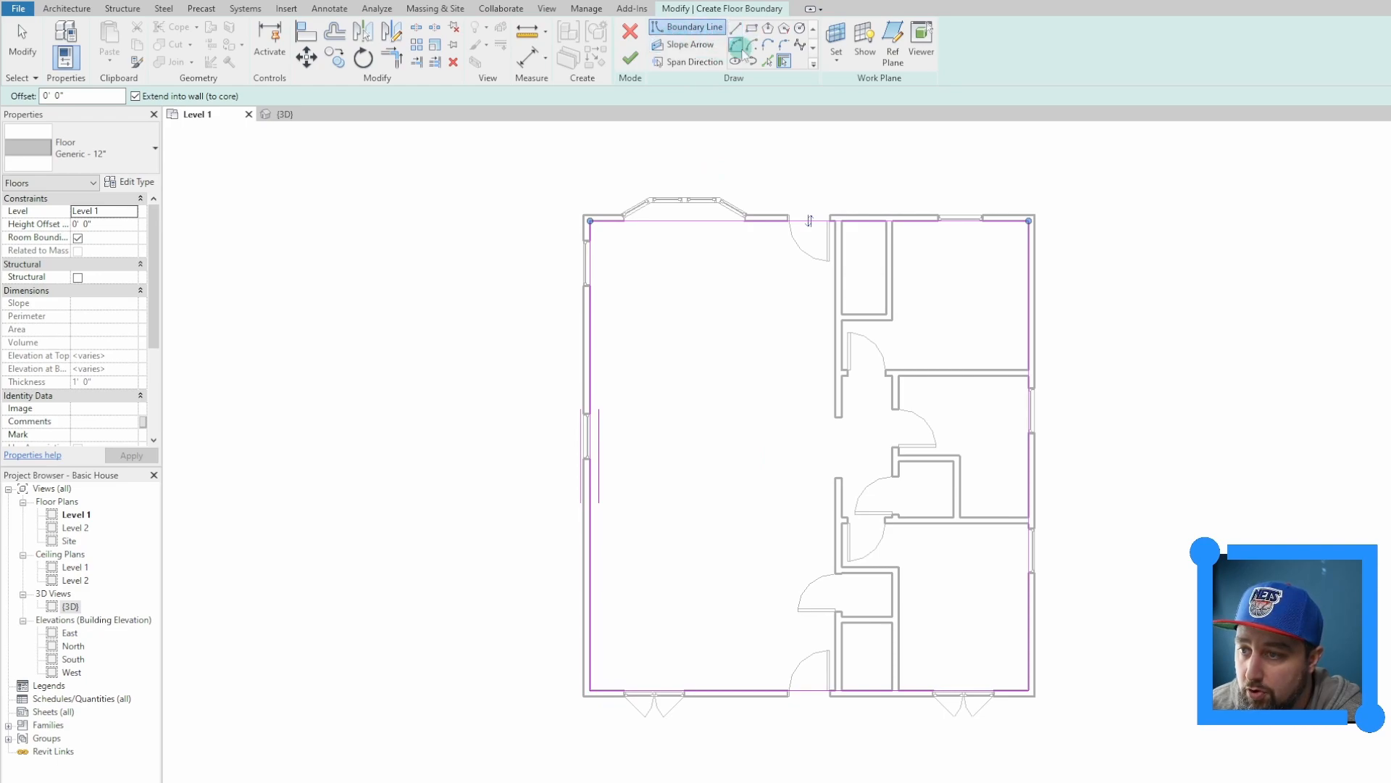
pyautogui.click(734, 245)
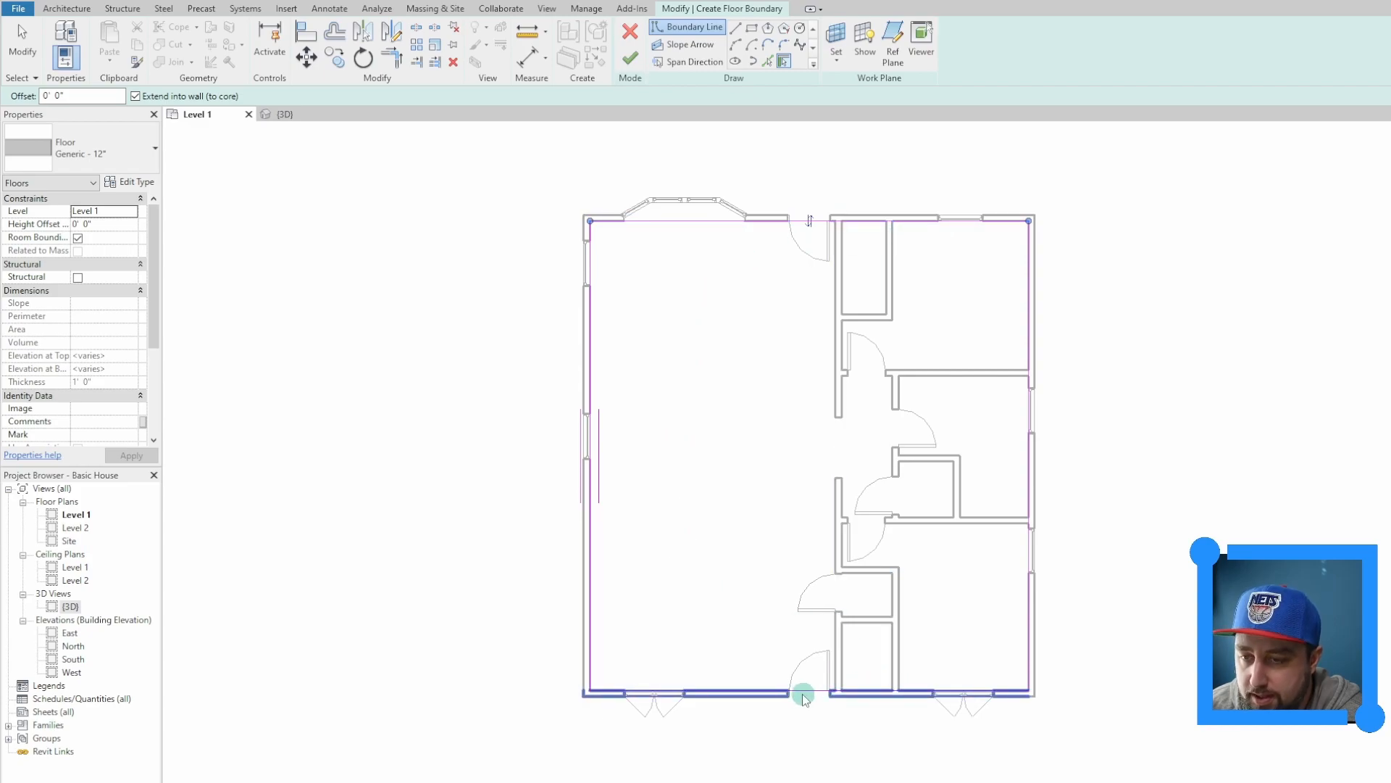
pyautogui.click(629, 58)
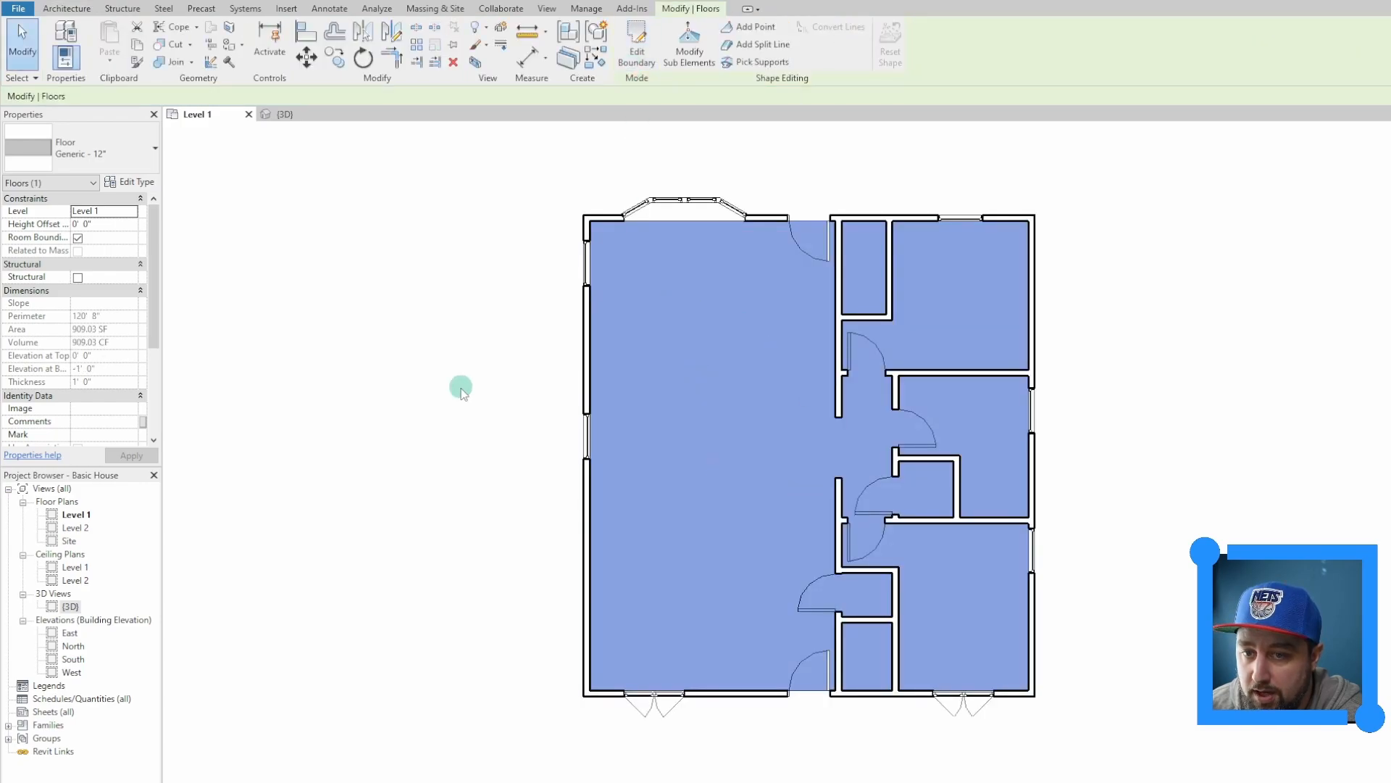
pyautogui.click(424, 411)
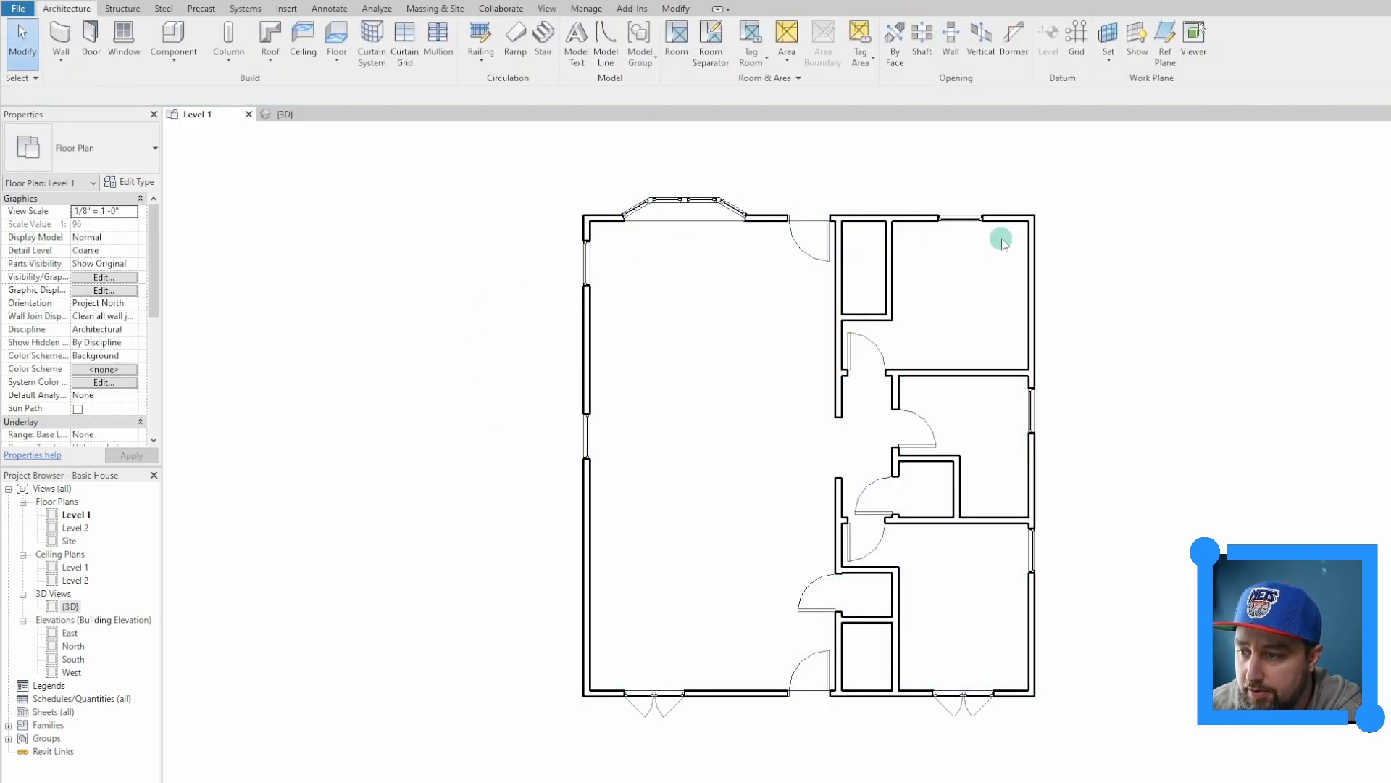
# Inspect the new floor in the 3D view, especially how its edge meets the base of the exterior walls at the corner.
pyautogui.click(283, 114)
pyautogui.scroll(2, 710, 438)
pyautogui.scroll(-2, 707, 454)
pyautogui.scroll(2, 663, 528)
pyautogui.scroll(-3, 652, 537)
pyautogui.scroll(6, 372, 641)
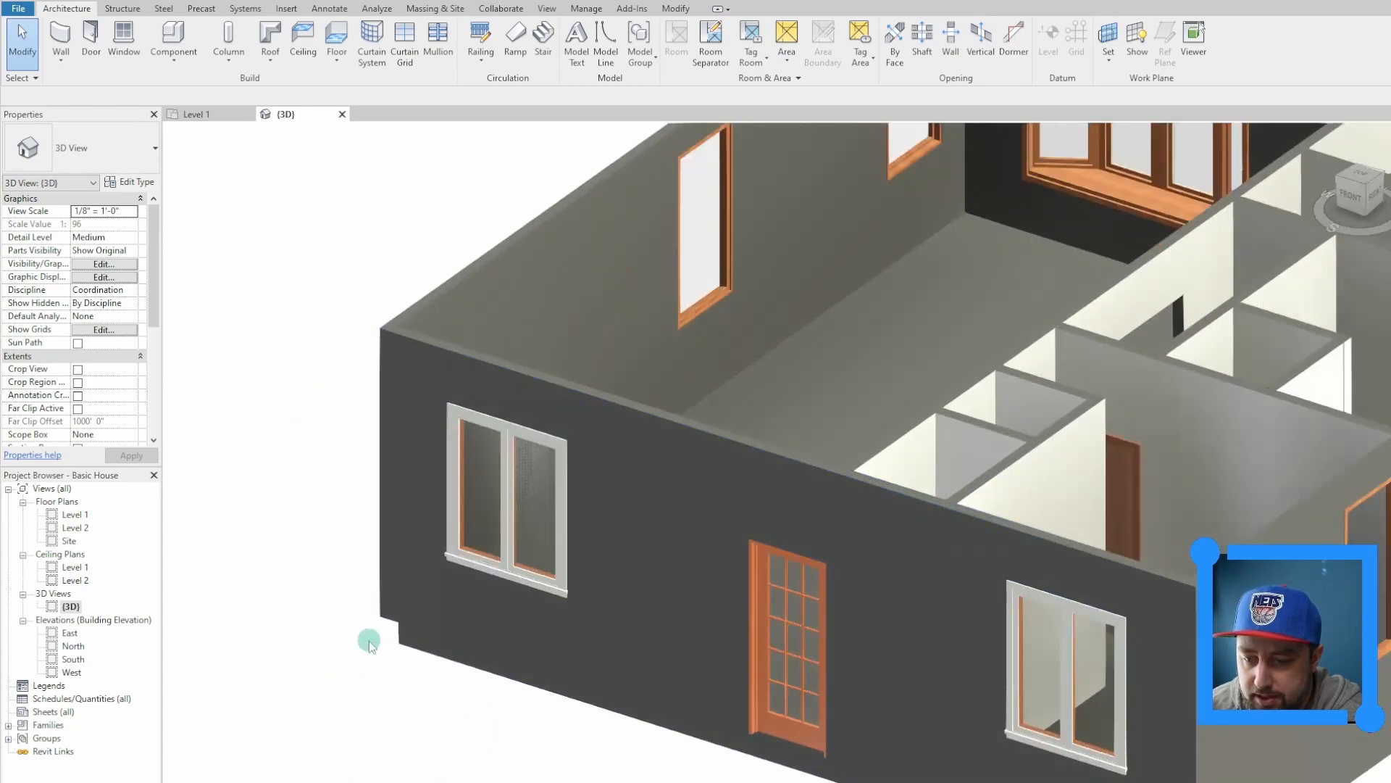
pyautogui.scroll(-2, 391, 627)
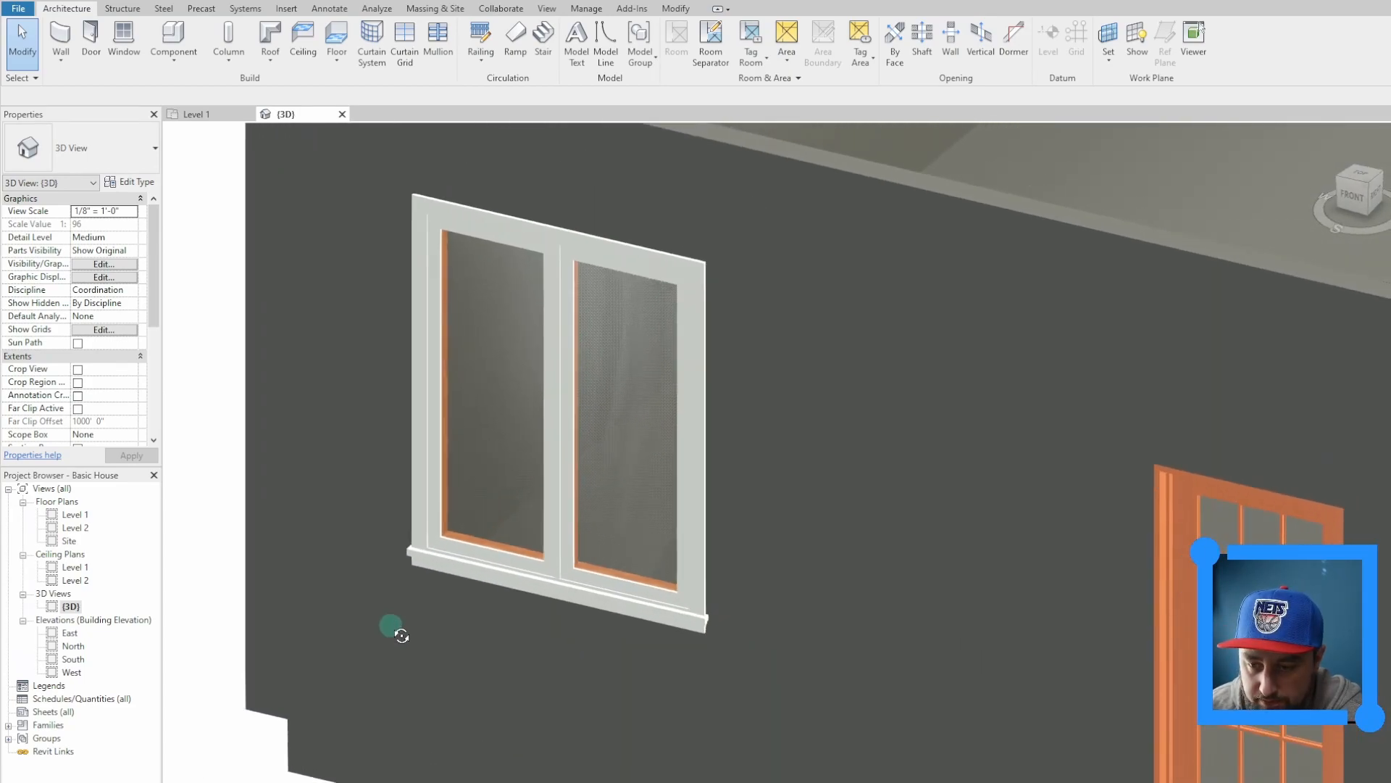
pyautogui.scroll(1, 331, 675)
pyautogui.scroll(3, 393, 538)
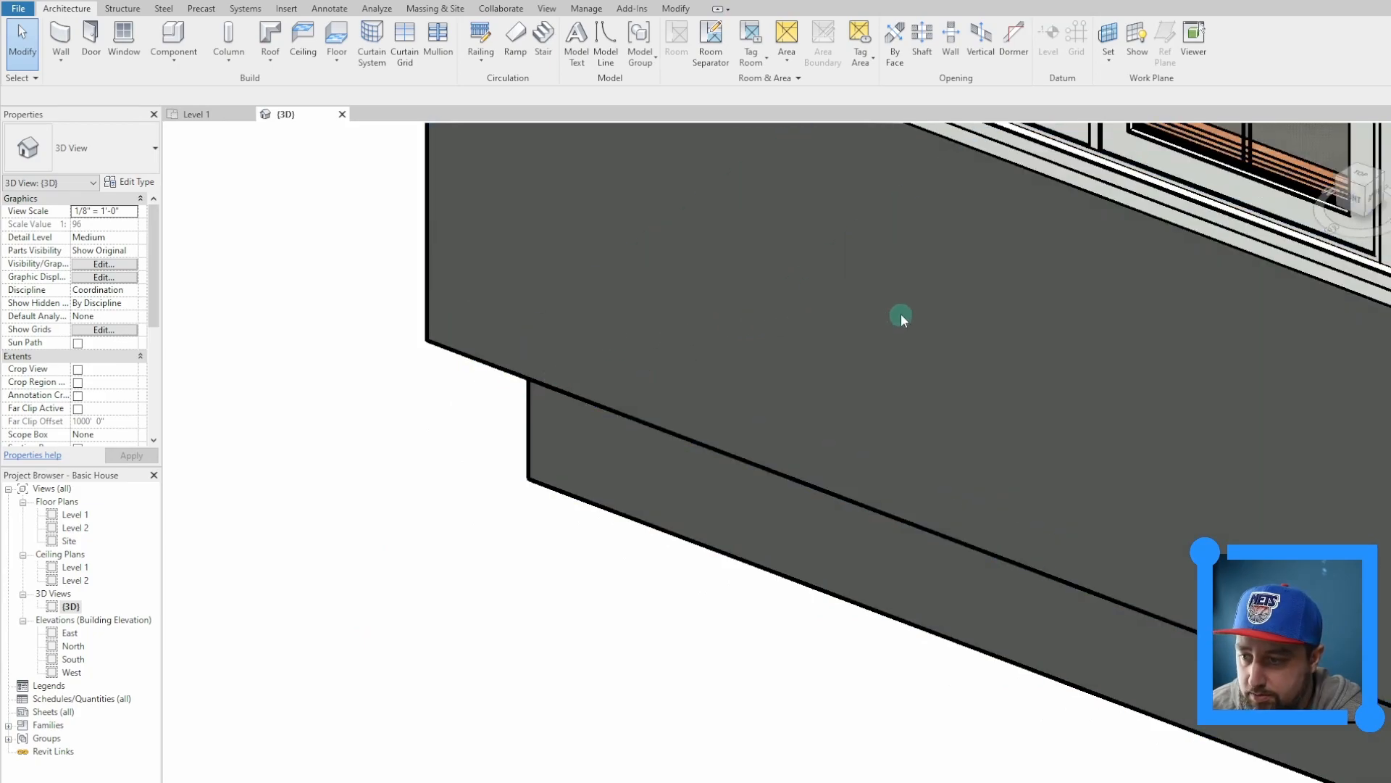
pyautogui.scroll(-4, 898, 315)
# Edit the floor's boundary in the 3D view, flip its lines to the exterior faces of the outer walls, and finish the edit.
pyautogui.click(225, 114)
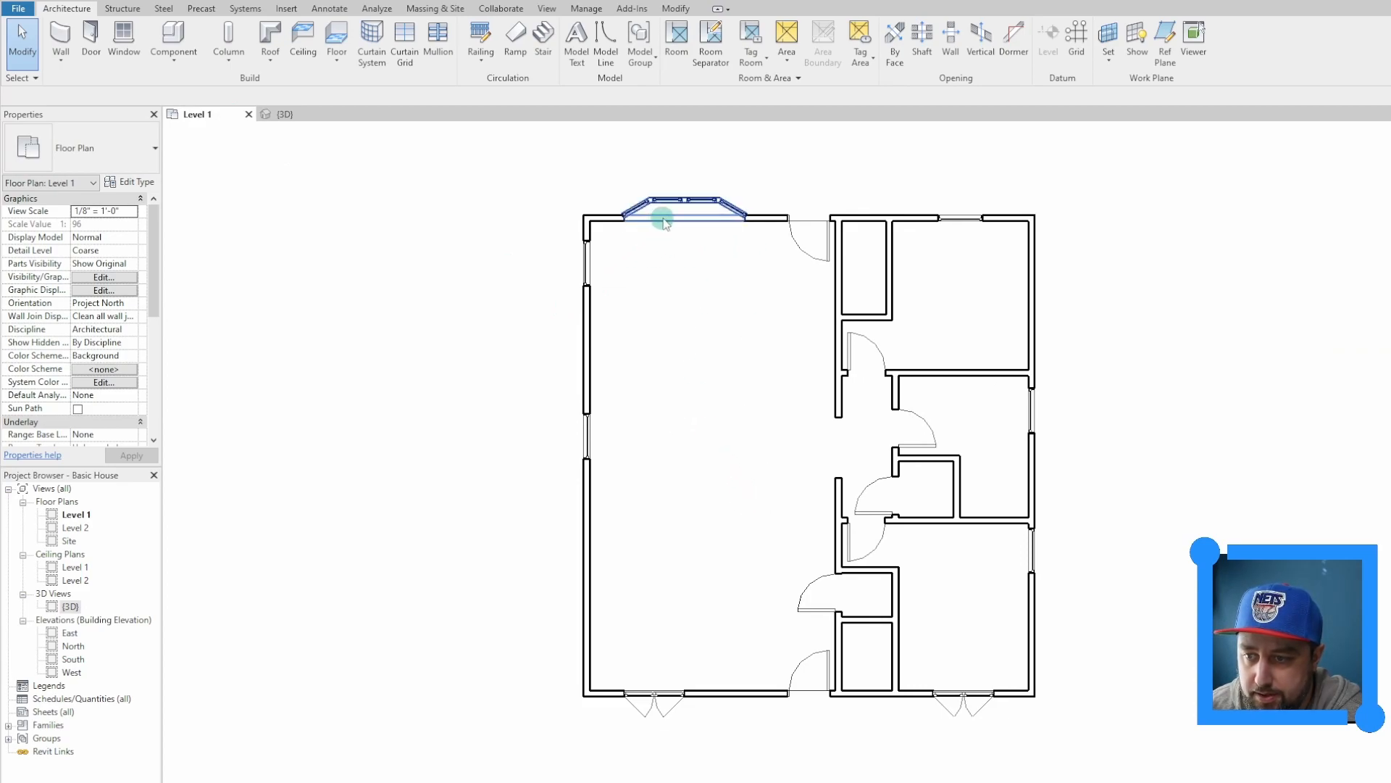
pyautogui.scroll(2, 814, 227)
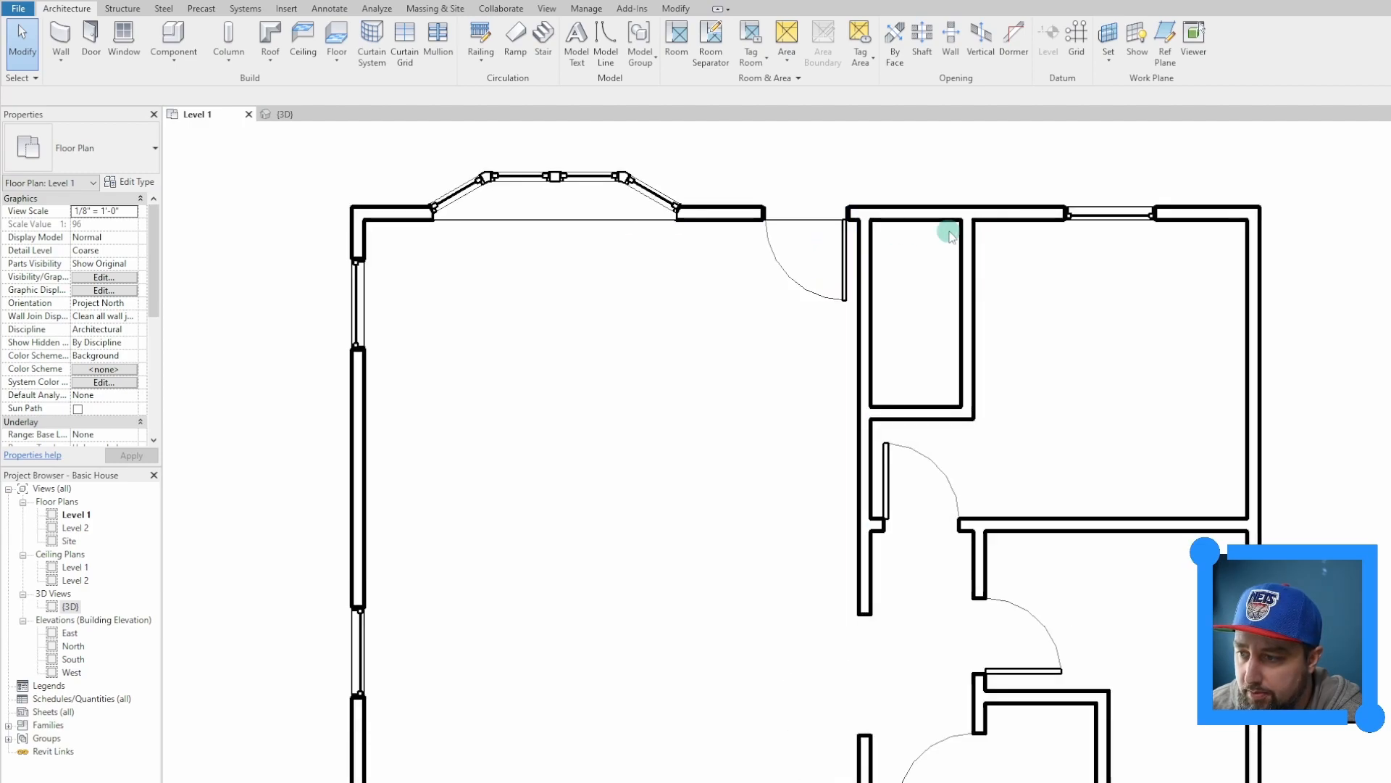
pyautogui.click(283, 115)
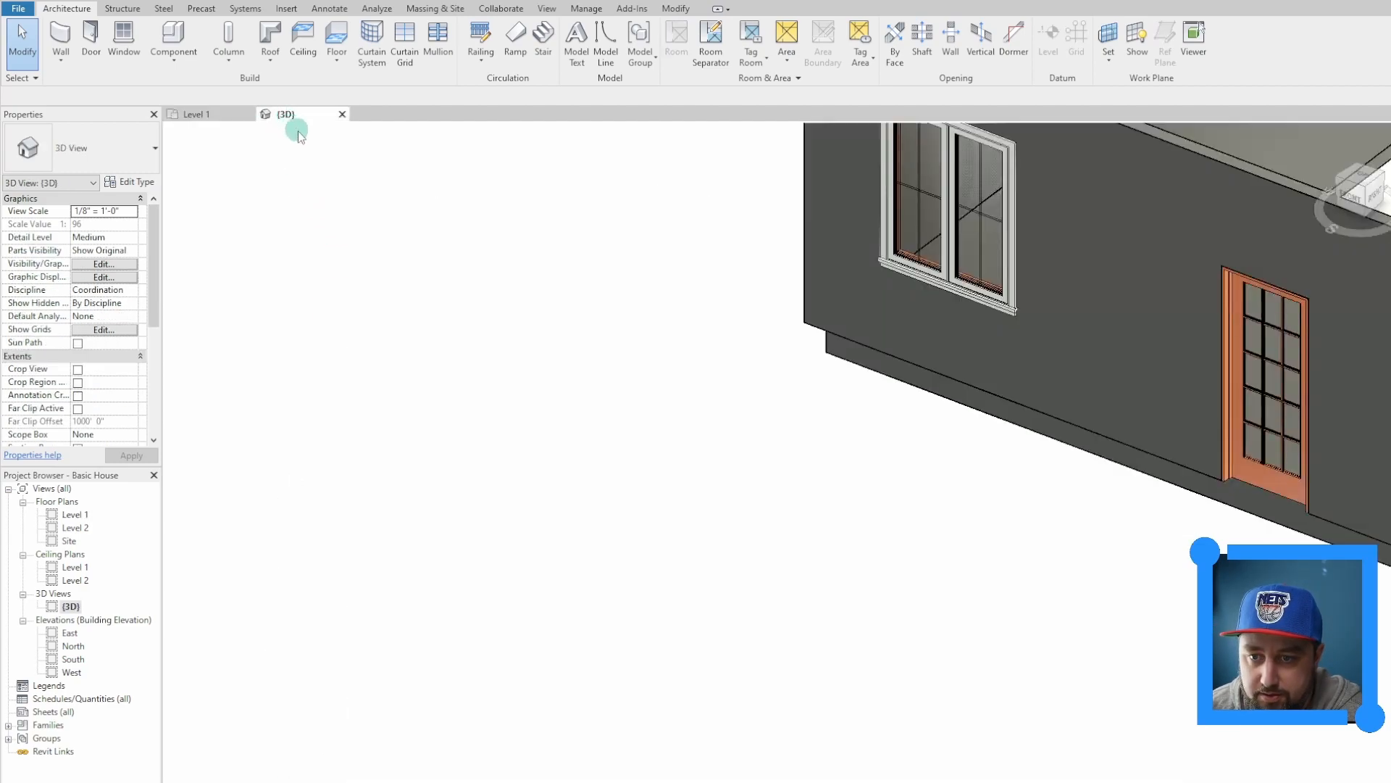
pyautogui.doubleClick(868, 373)
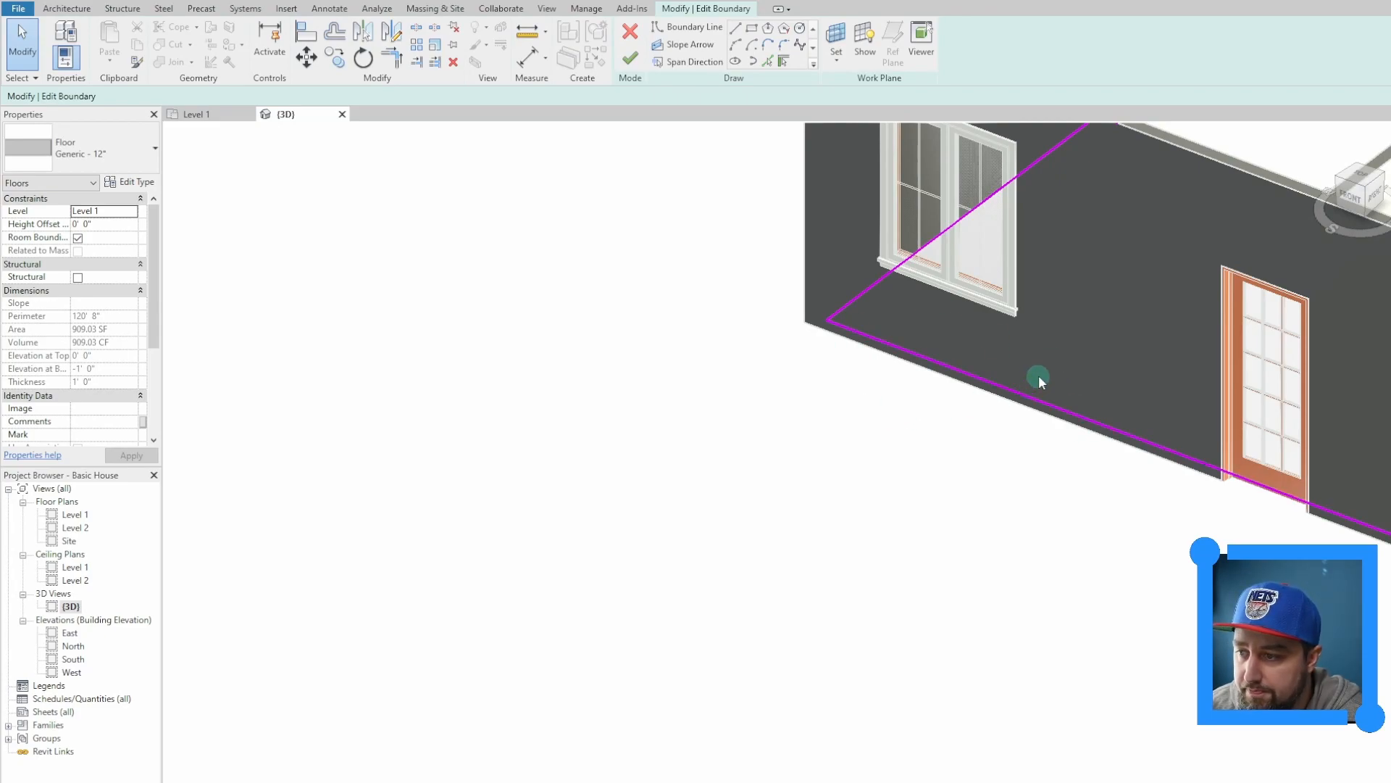
pyautogui.scroll(-5, 1060, 360)
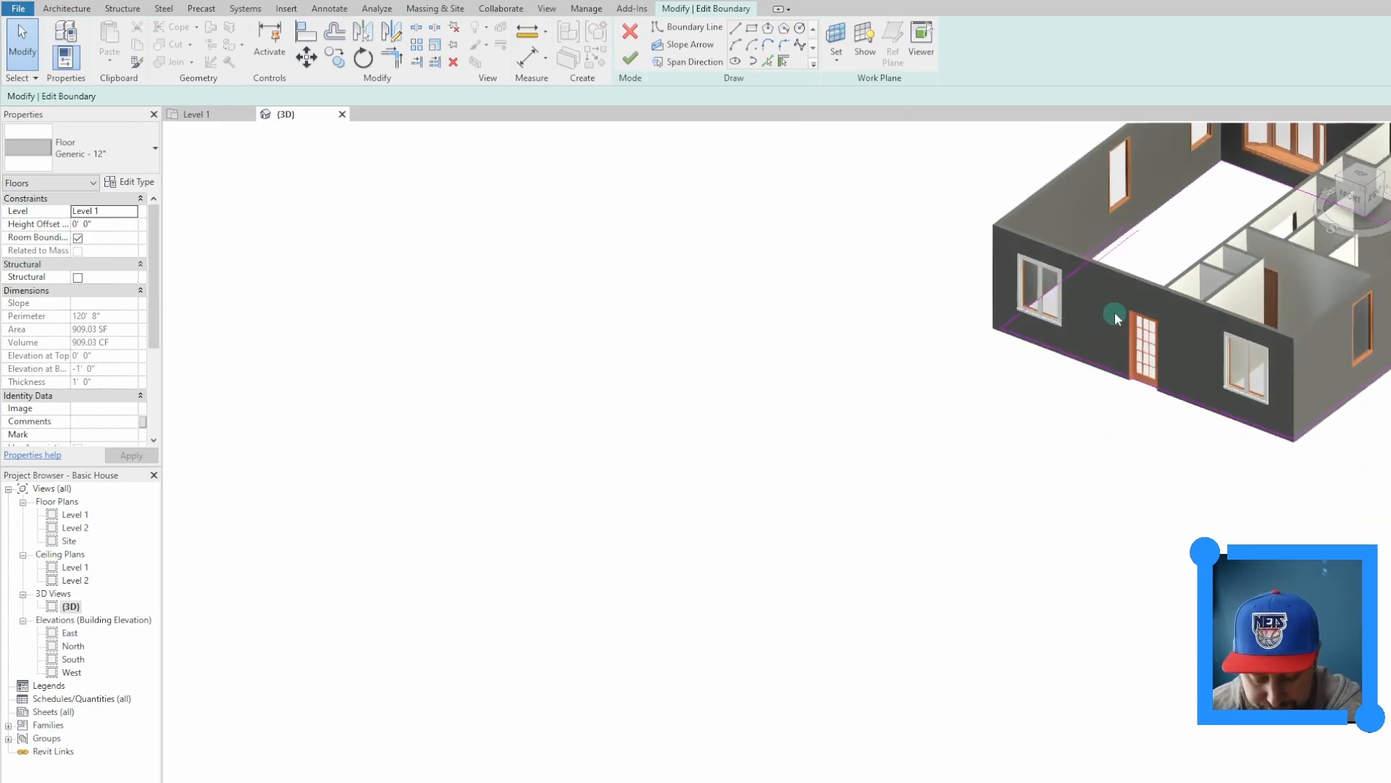
pyautogui.scroll(-3, 928, 449)
pyautogui.scroll(5, 990, 474)
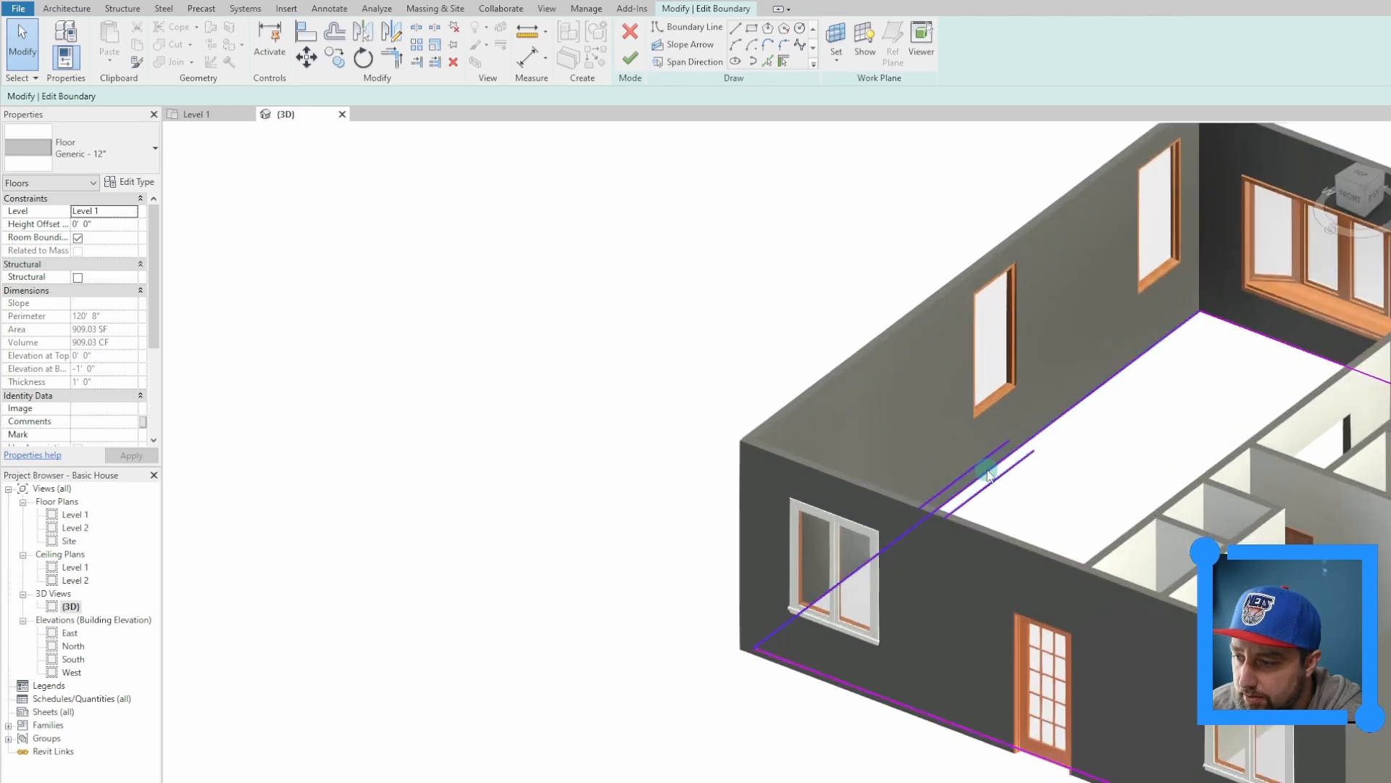
pyautogui.click(988, 482)
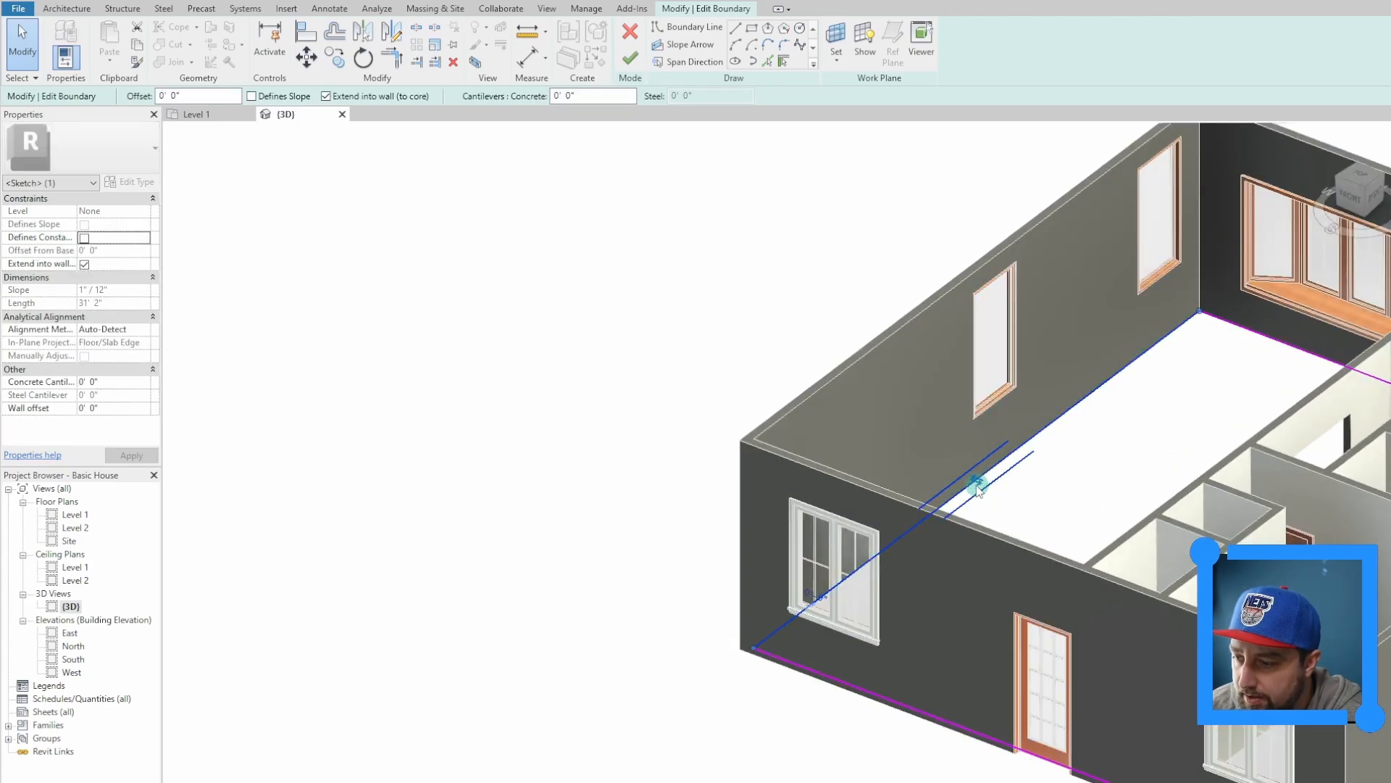
pyautogui.moveTo(979, 490); pyautogui.dragTo(977, 486)
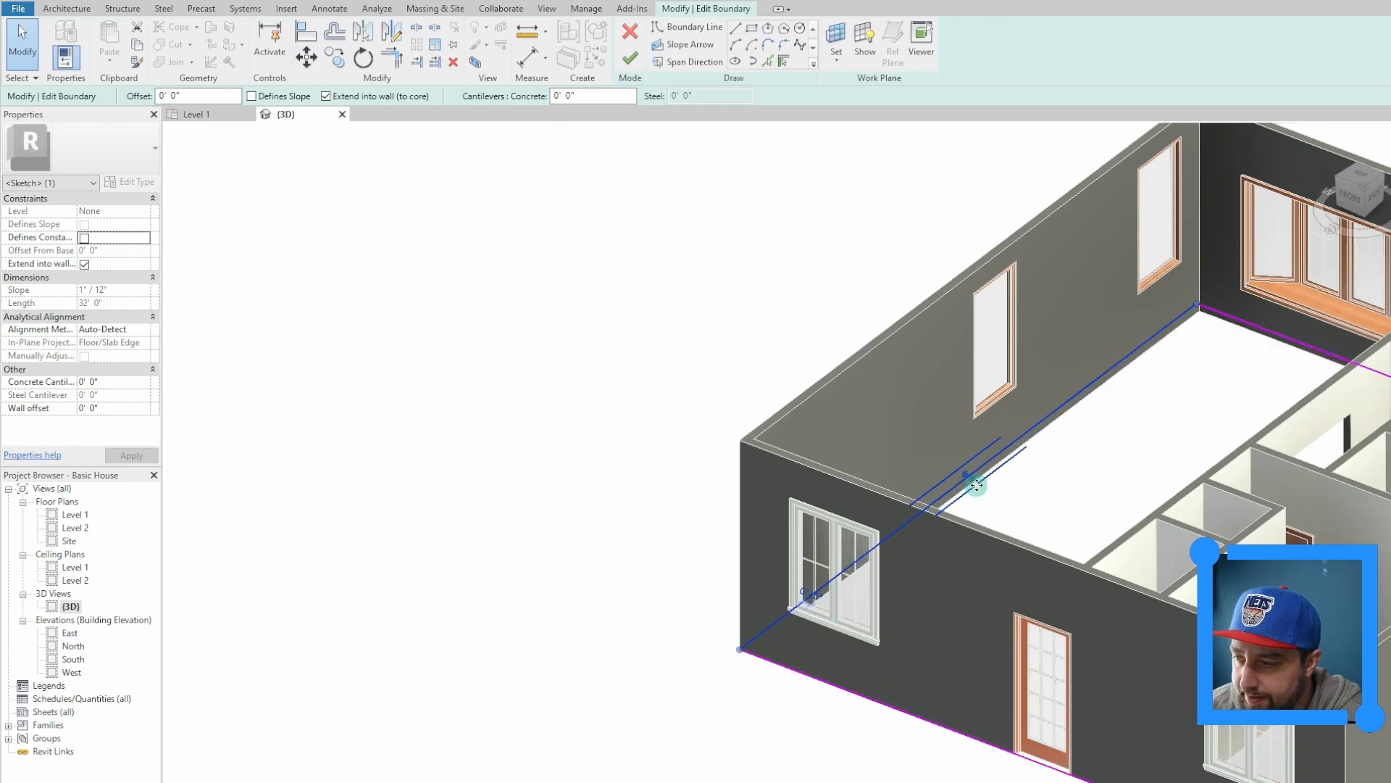
pyautogui.scroll(-2, 977, 486)
pyautogui.click(629, 57)
# Change the floor's type to Wood Joist 10" - Wood Finish and deselect the floor.
pyautogui.scroll(2, 969, 618)
pyautogui.scroll(1, 727, 590)
pyautogui.scroll(2, 696, 459)
pyautogui.scroll(1, 716, 453)
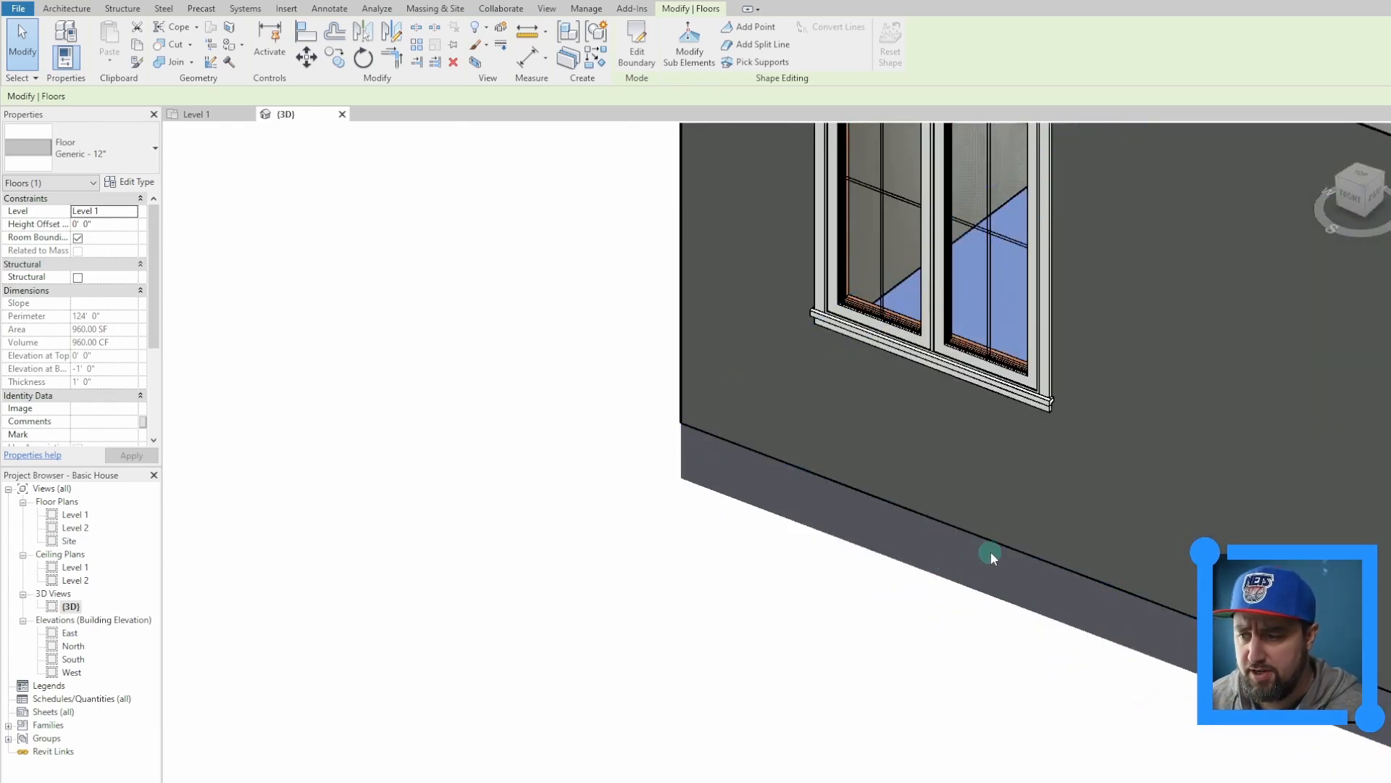
pyautogui.scroll(-2, 1034, 564)
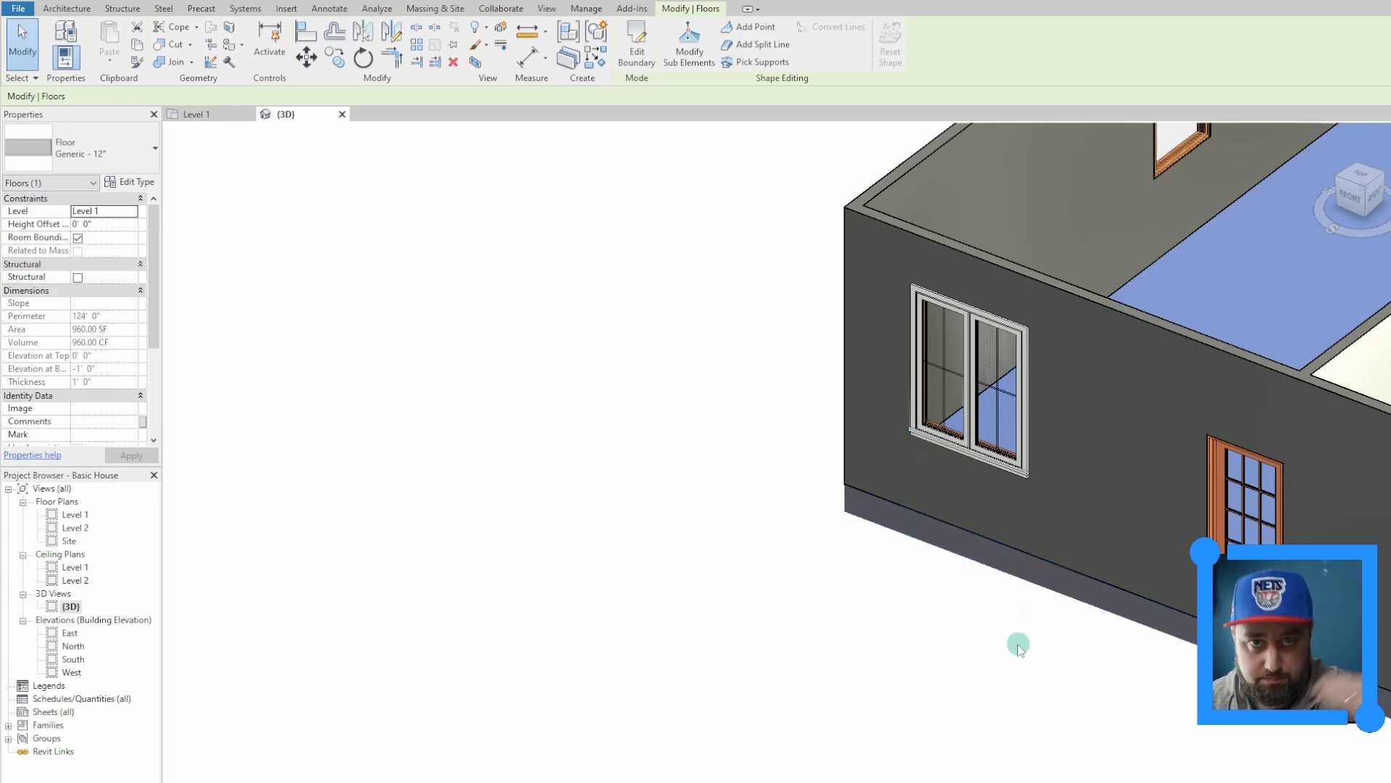
pyautogui.scroll(-2, 1128, 432)
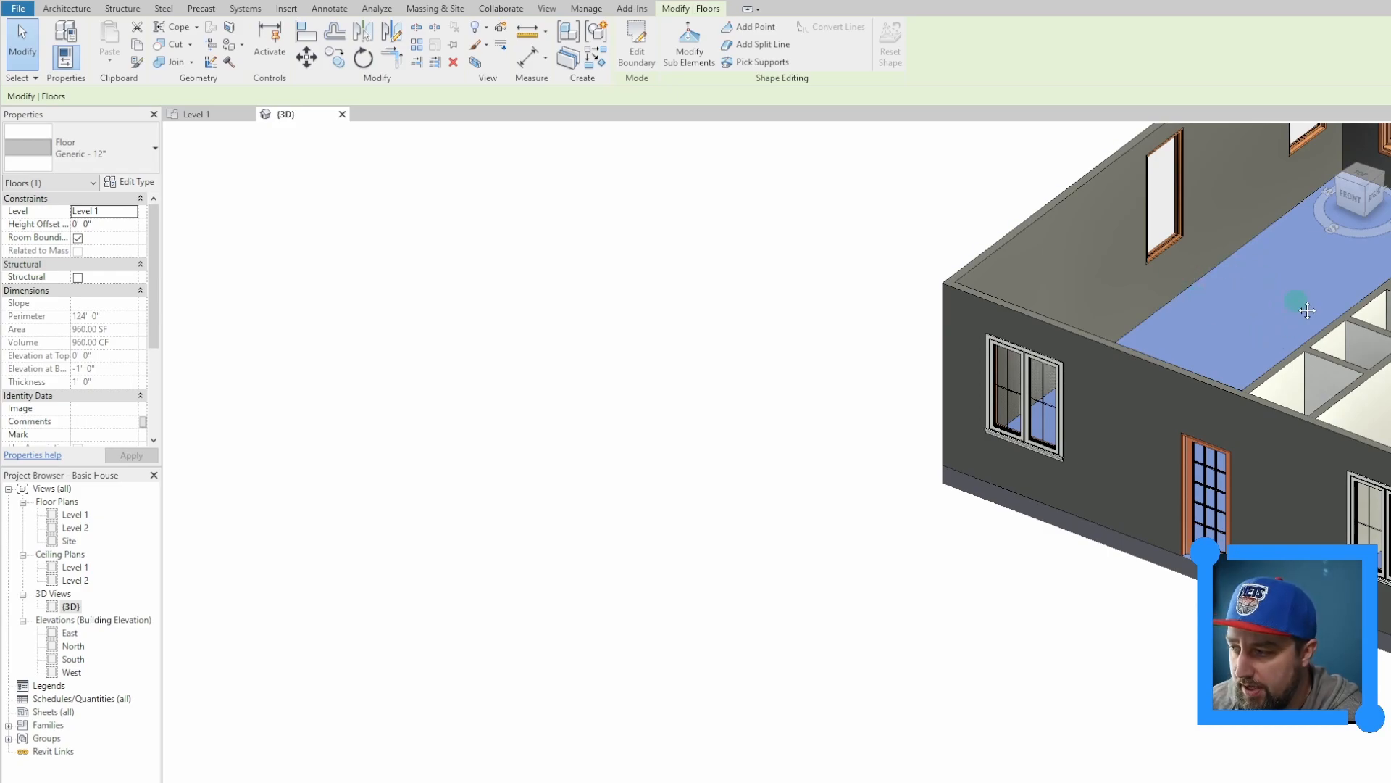
pyautogui.scroll(-3, 869, 398)
pyautogui.click(120, 153)
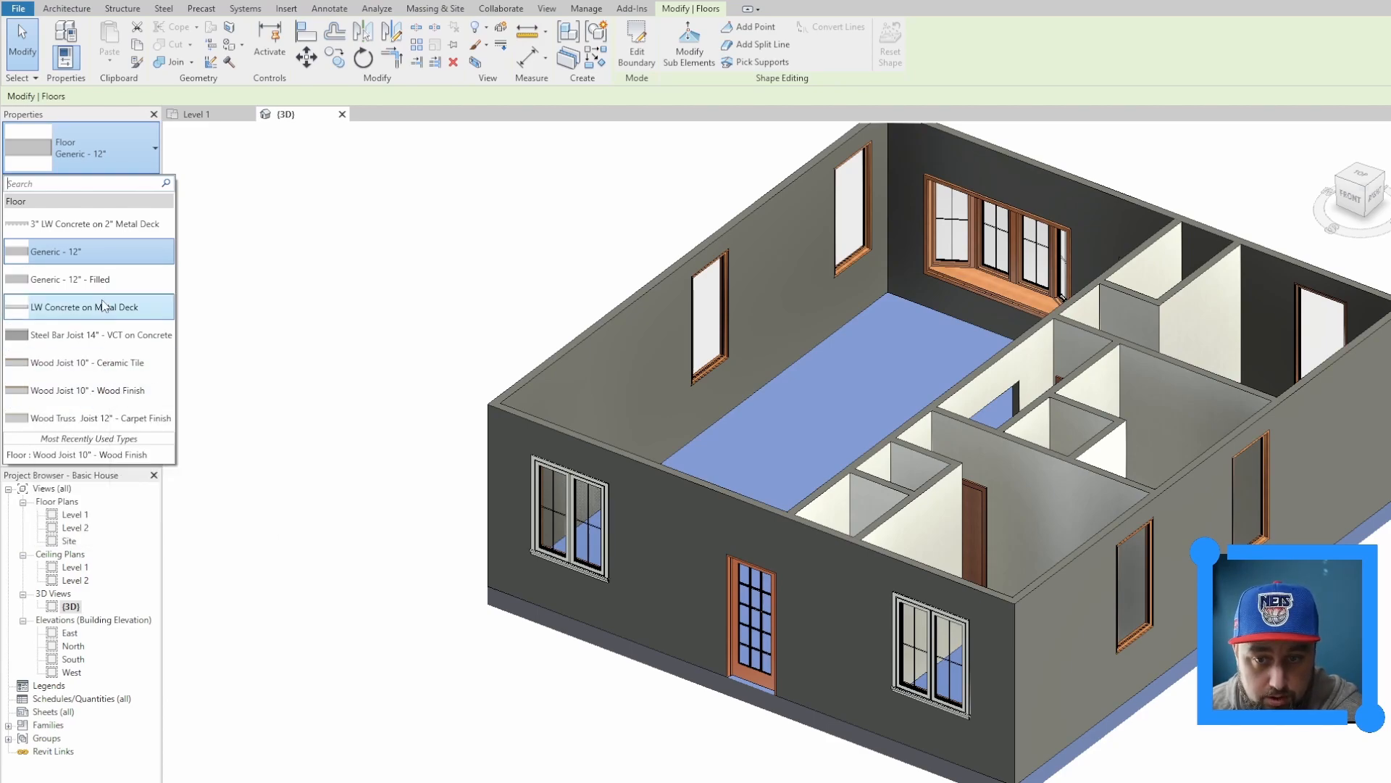
pyautogui.click(130, 389)
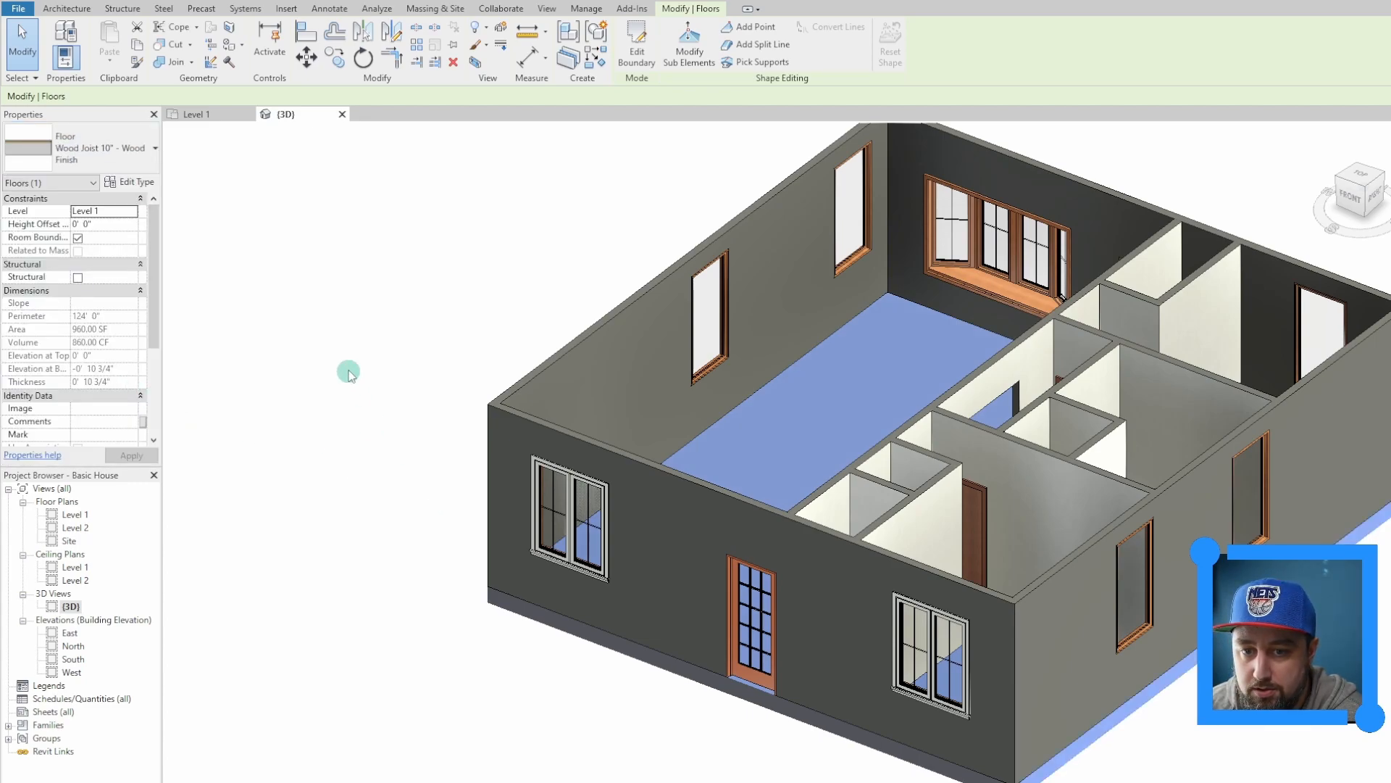
pyautogui.click(374, 337)
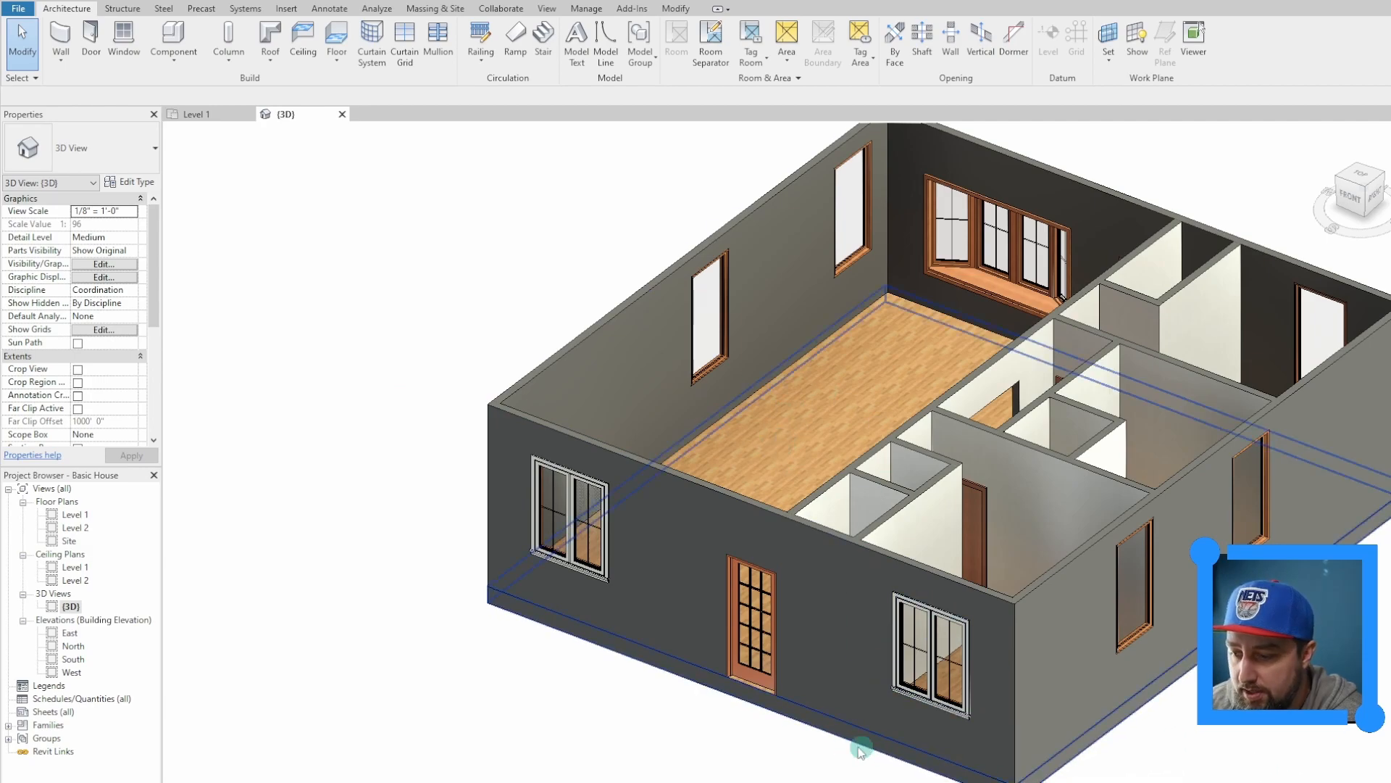
# Browse the project materials offered by the Paint tool for the west exterior wall, then close the tool without painting.
pyautogui.moveTo(813, 362); pyautogui.dragTo(627, 415, button='middle')
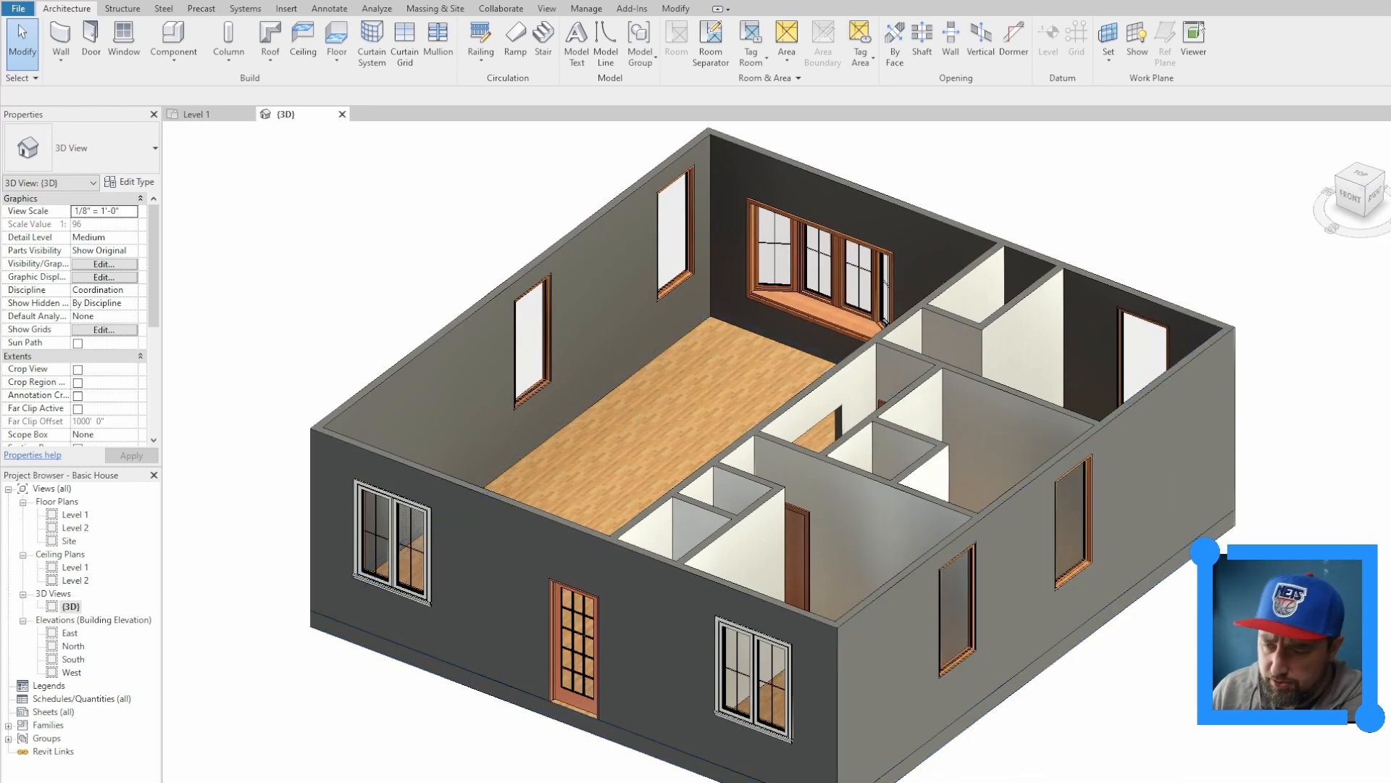
pyautogui.scroll(-2, 1206, 540)
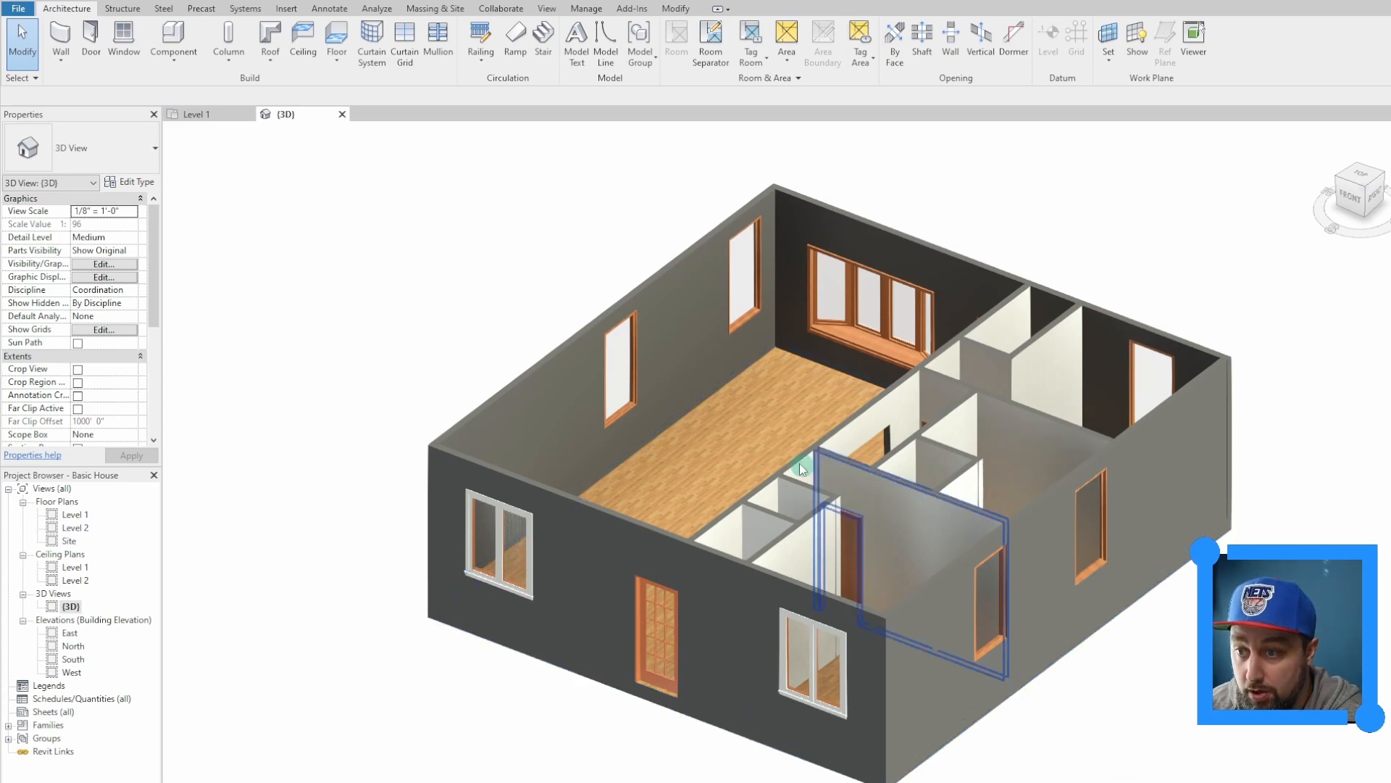
pyautogui.click(653, 285)
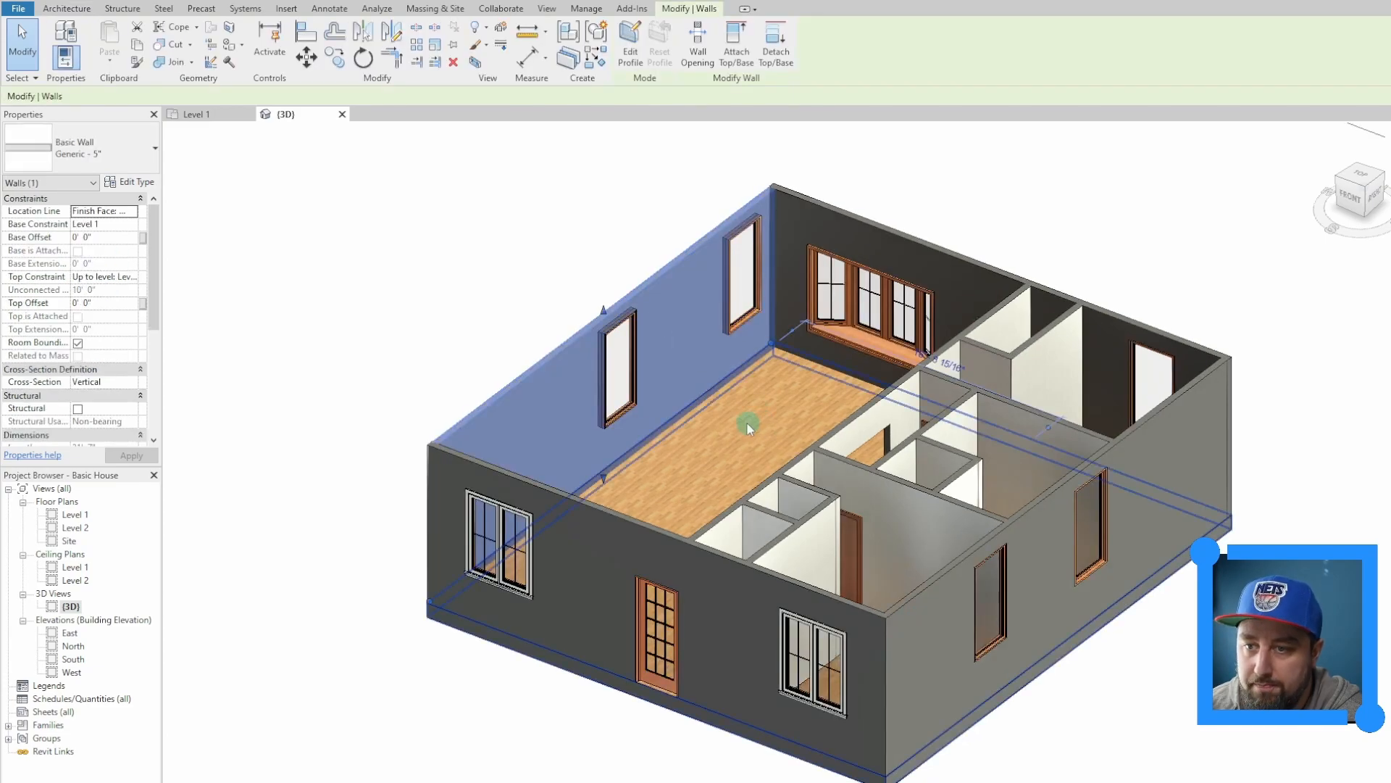
pyautogui.click(229, 46)
pyautogui.scroll(-10, 234, 247)
pyautogui.scroll(10, 319, 326)
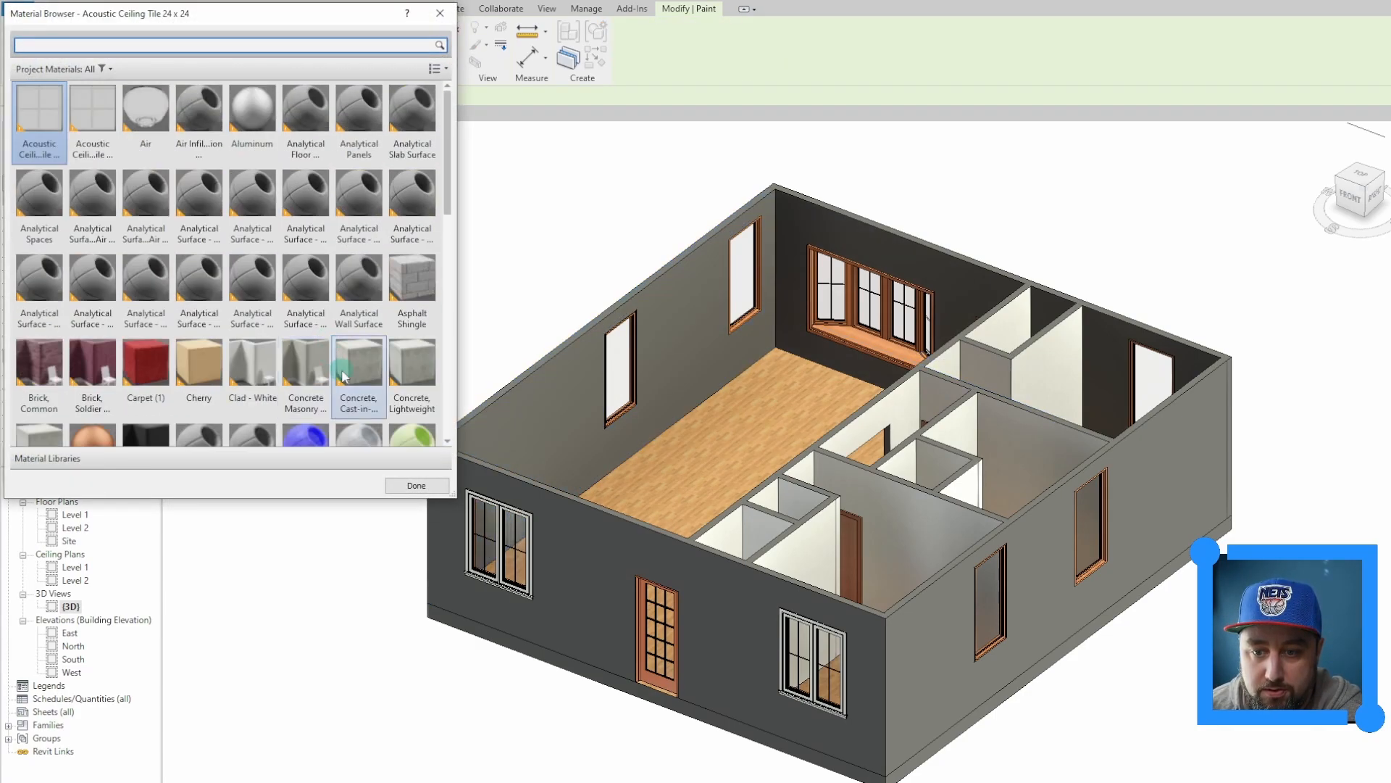
pyautogui.scroll(-1, 319, 341)
pyautogui.scroll(1, 312, 250)
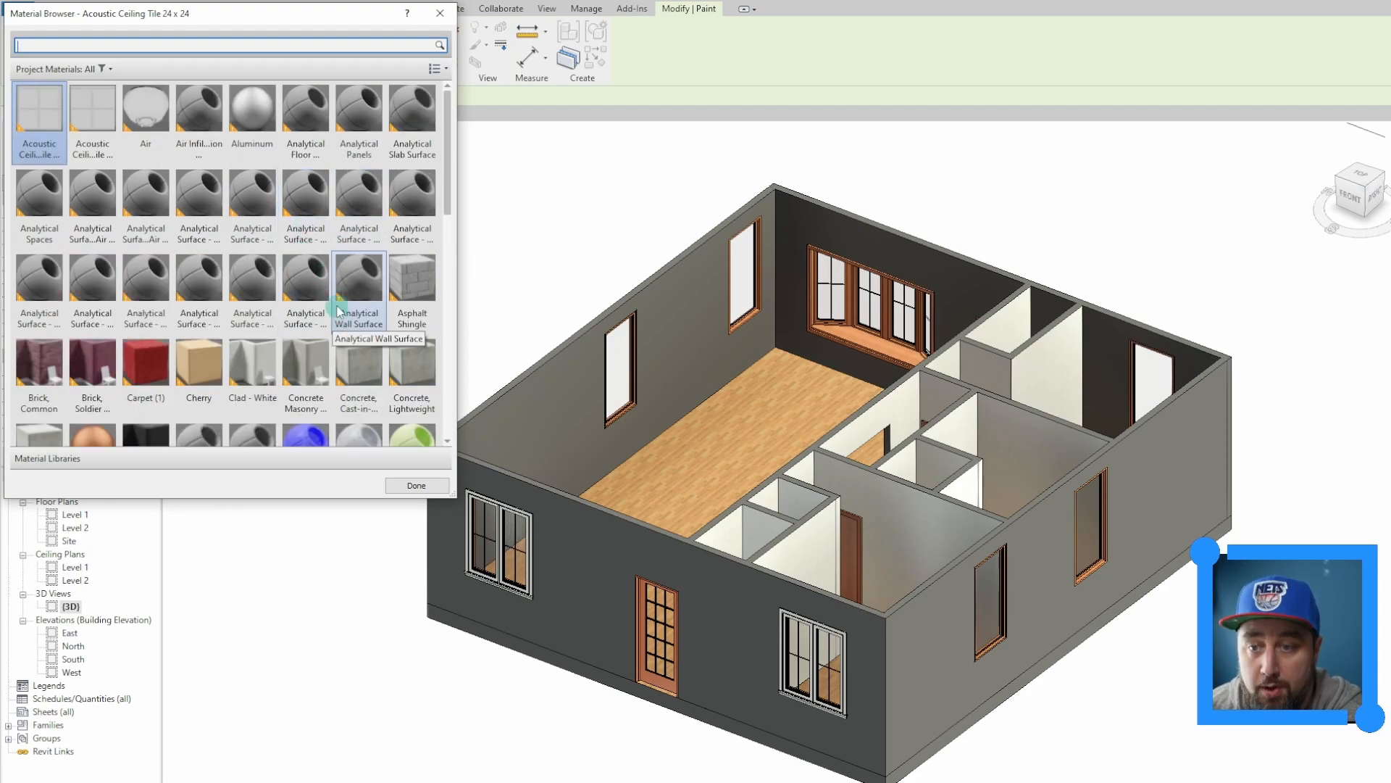
pyautogui.scroll(-5, 314, 307)
pyautogui.scroll(5, 314, 308)
pyautogui.scroll(-1, 150, 303)
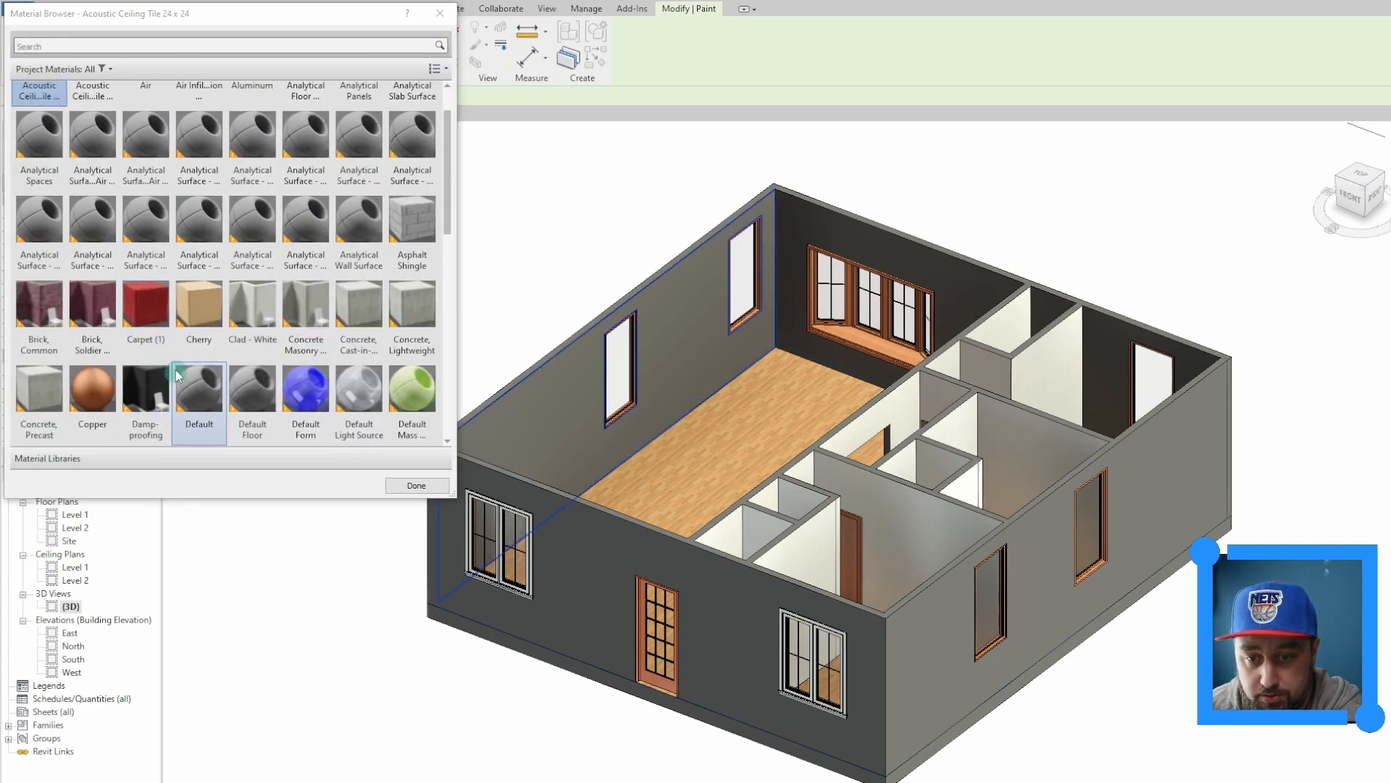
pyautogui.click(431, 489)
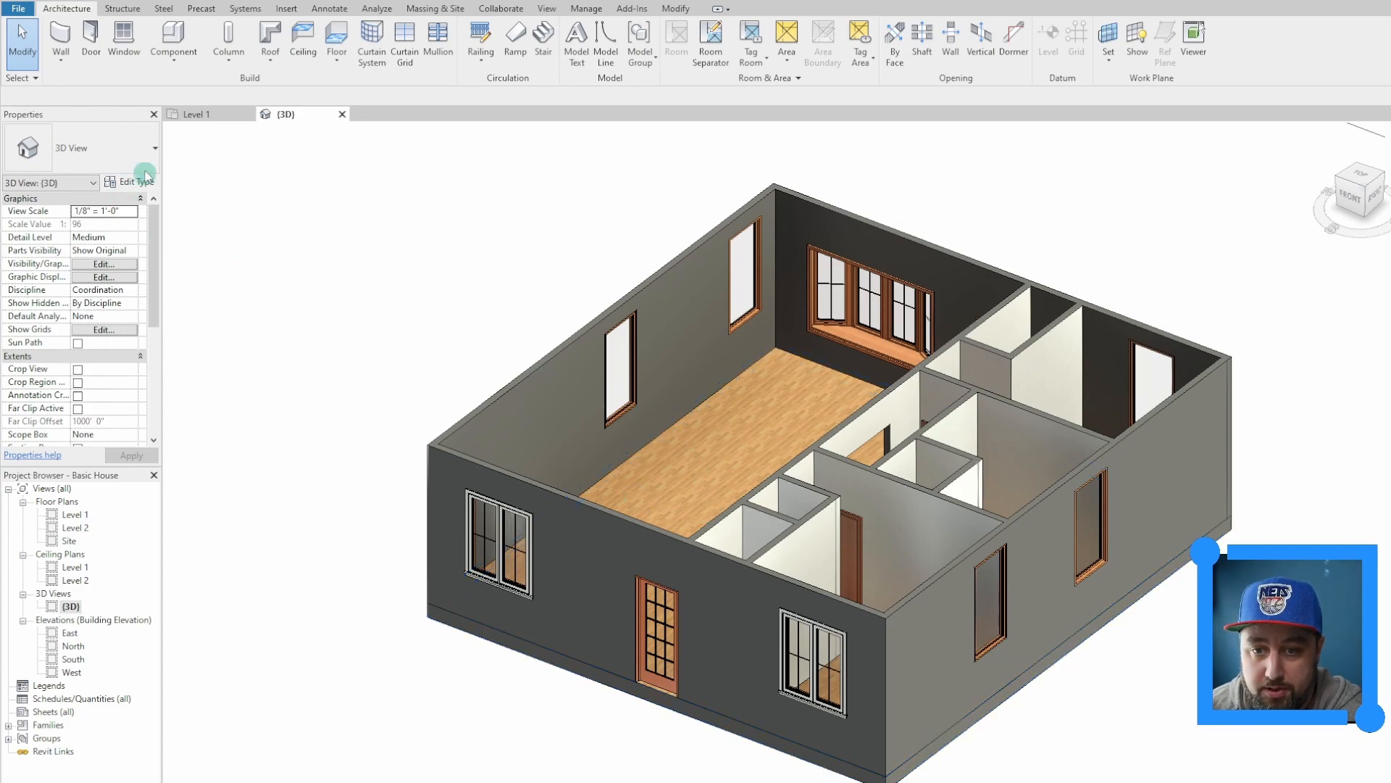
# Open the Material Browser for the exterior-side Finish 2 [5] layer of the wall type Interior - 4 7/8" Partition (1-hr).
pyautogui.click(61, 40)
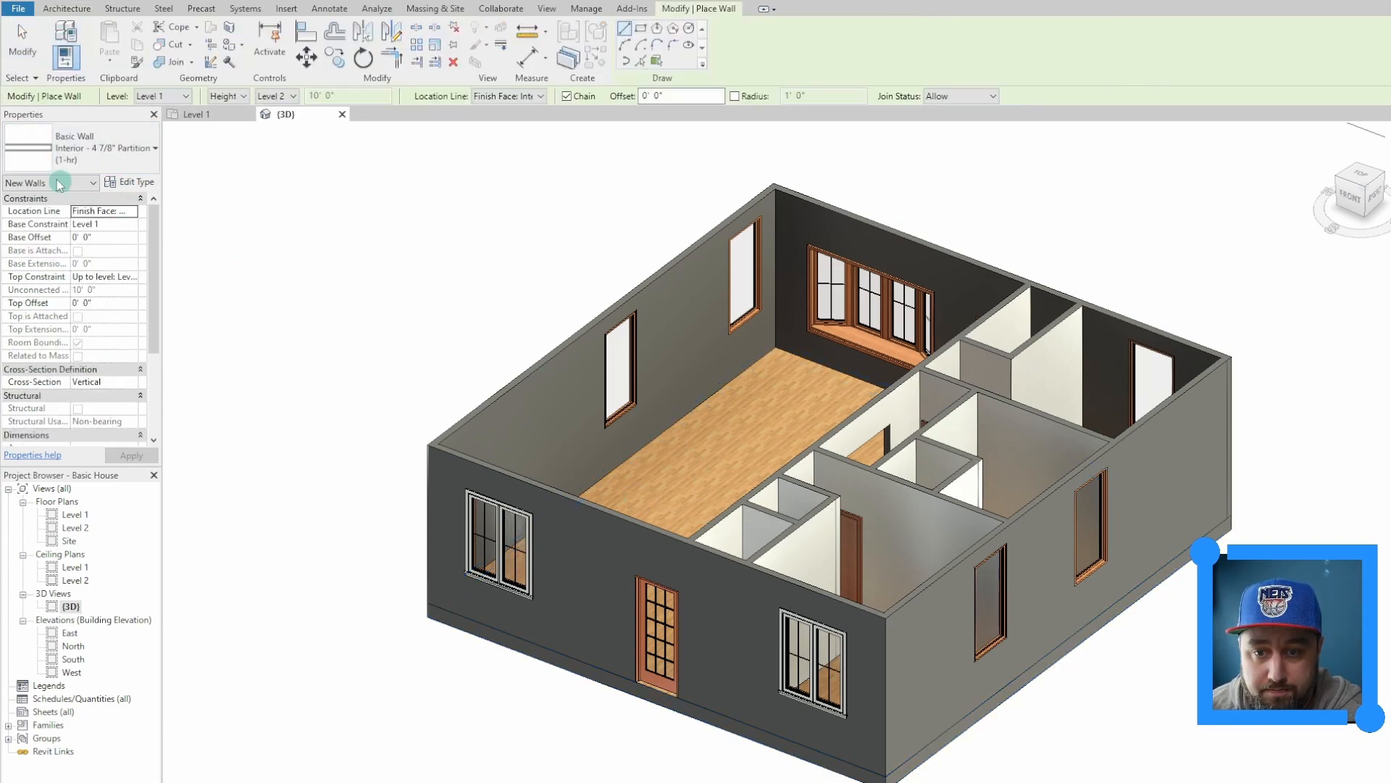
pyautogui.click(129, 184)
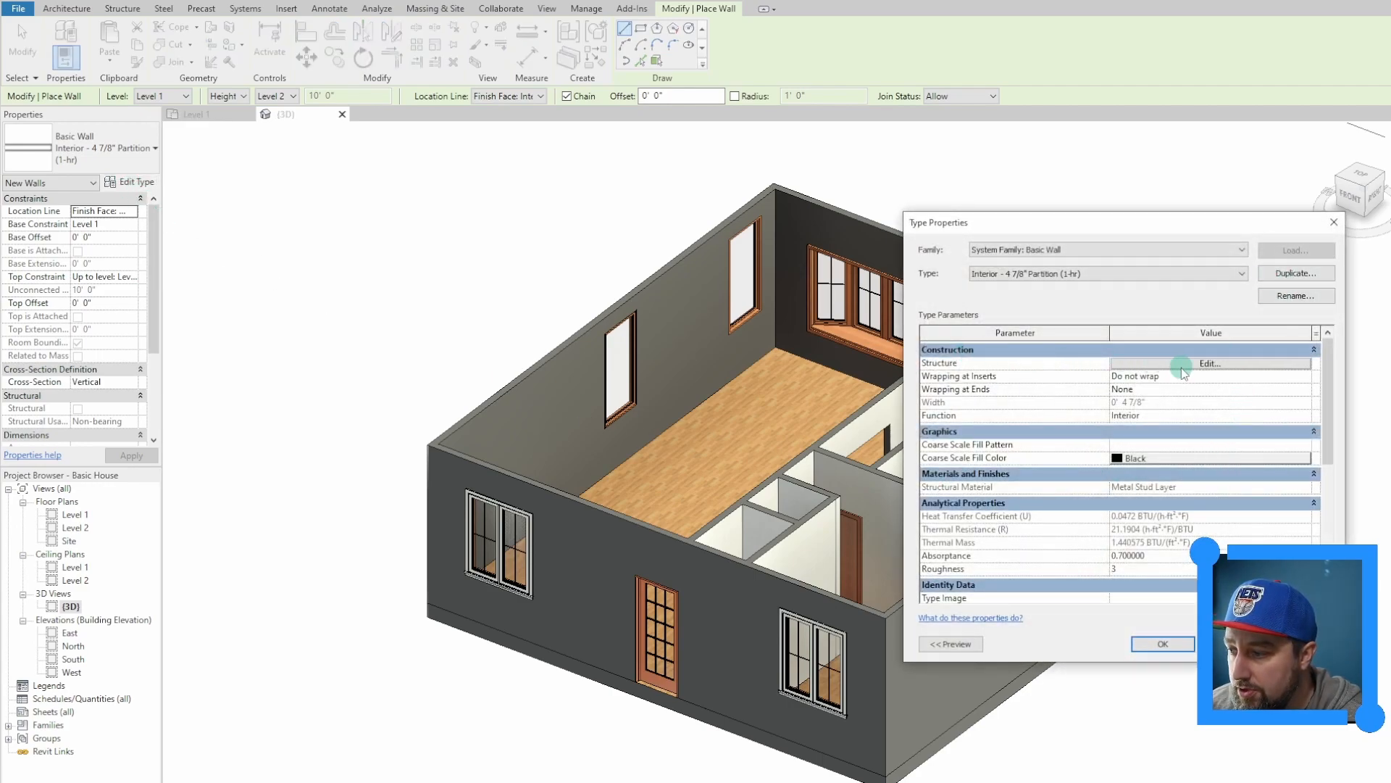
pyautogui.click(1209, 363)
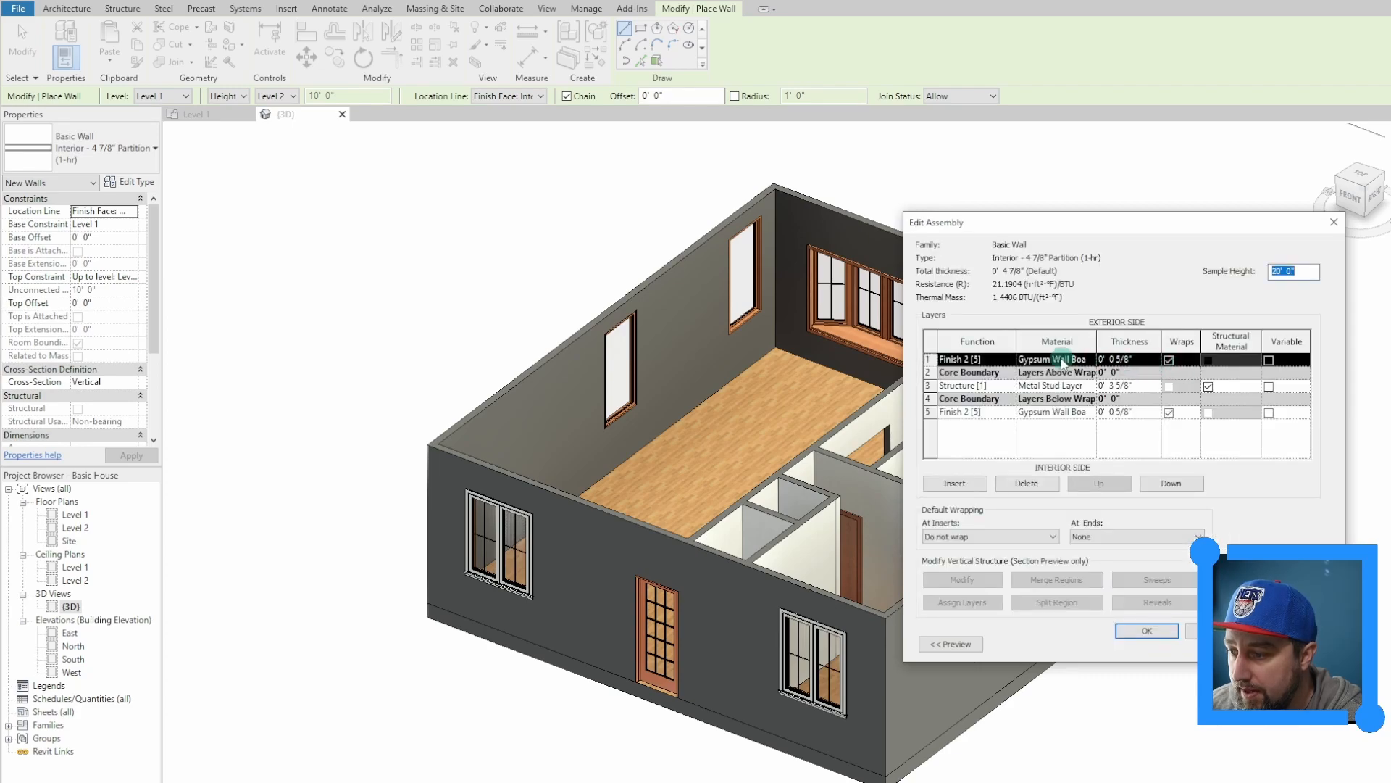
pyautogui.click(1032, 359)
pyautogui.click(1092, 359)
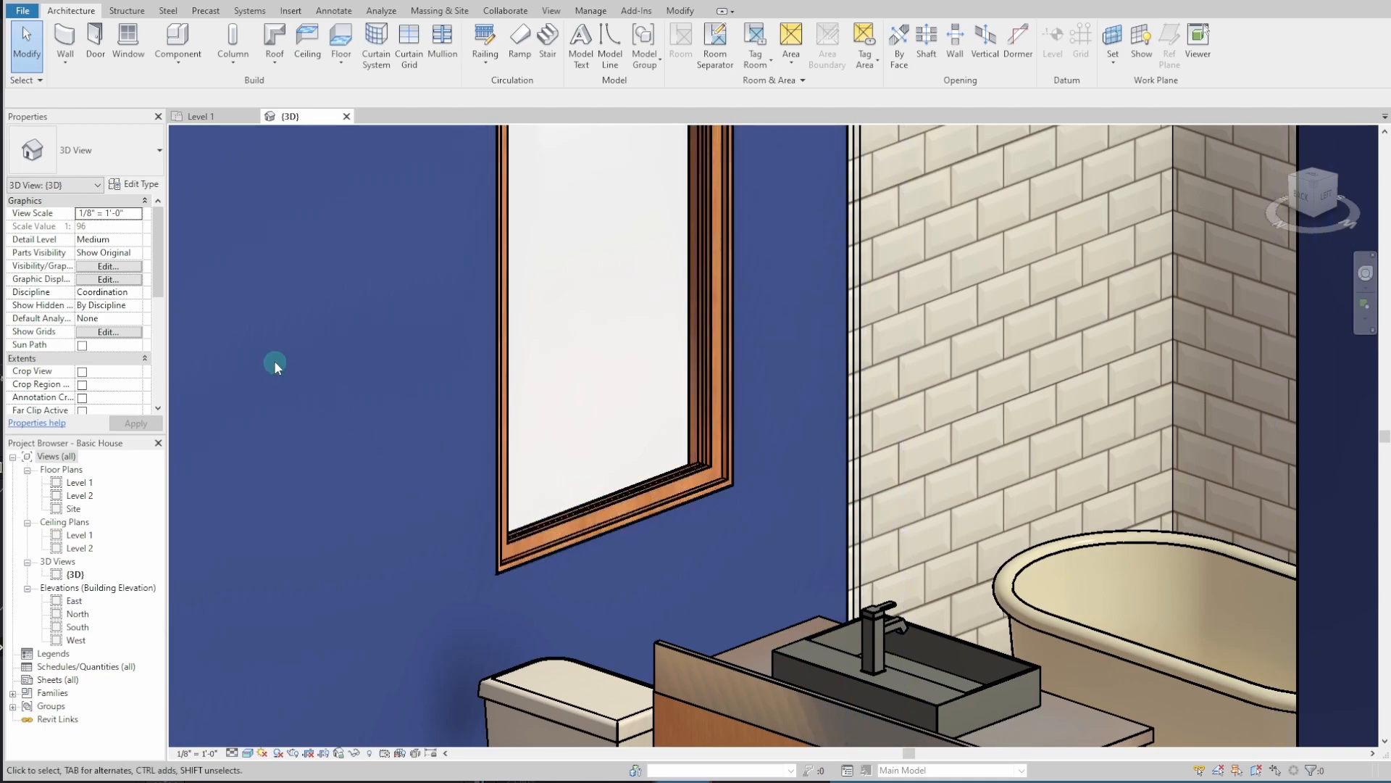
pyautogui.click(591, 10)
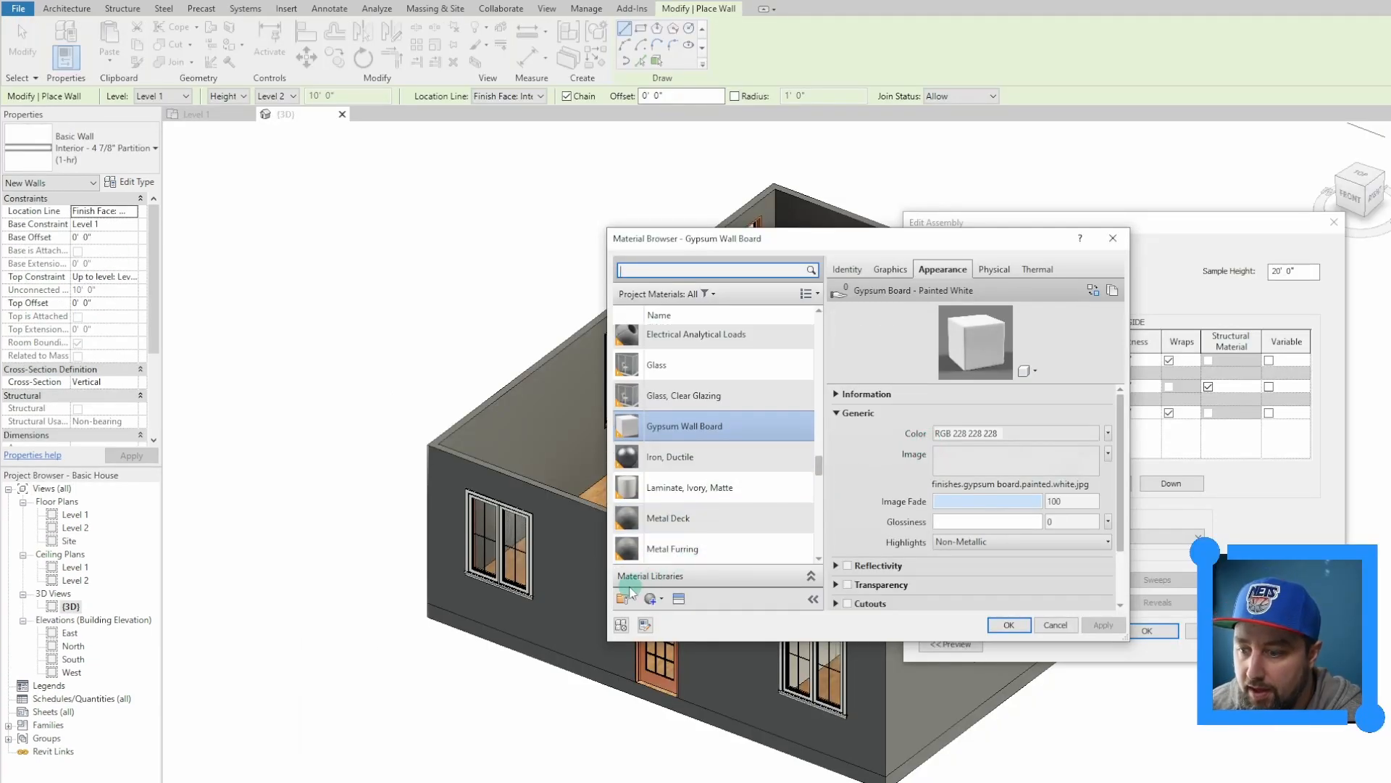
# Create a new material and name it Color Blue.
pyautogui.click(661, 599)
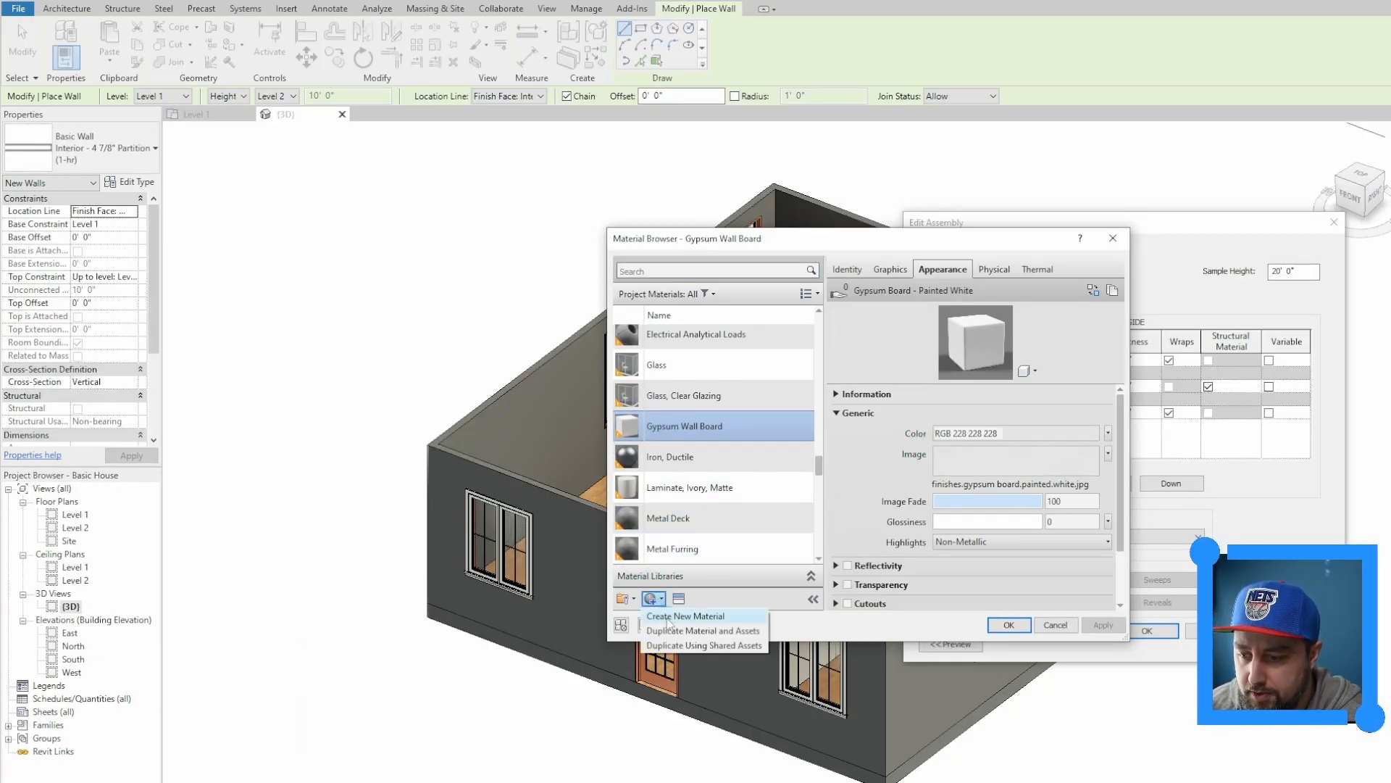
pyautogui.click(666, 618)
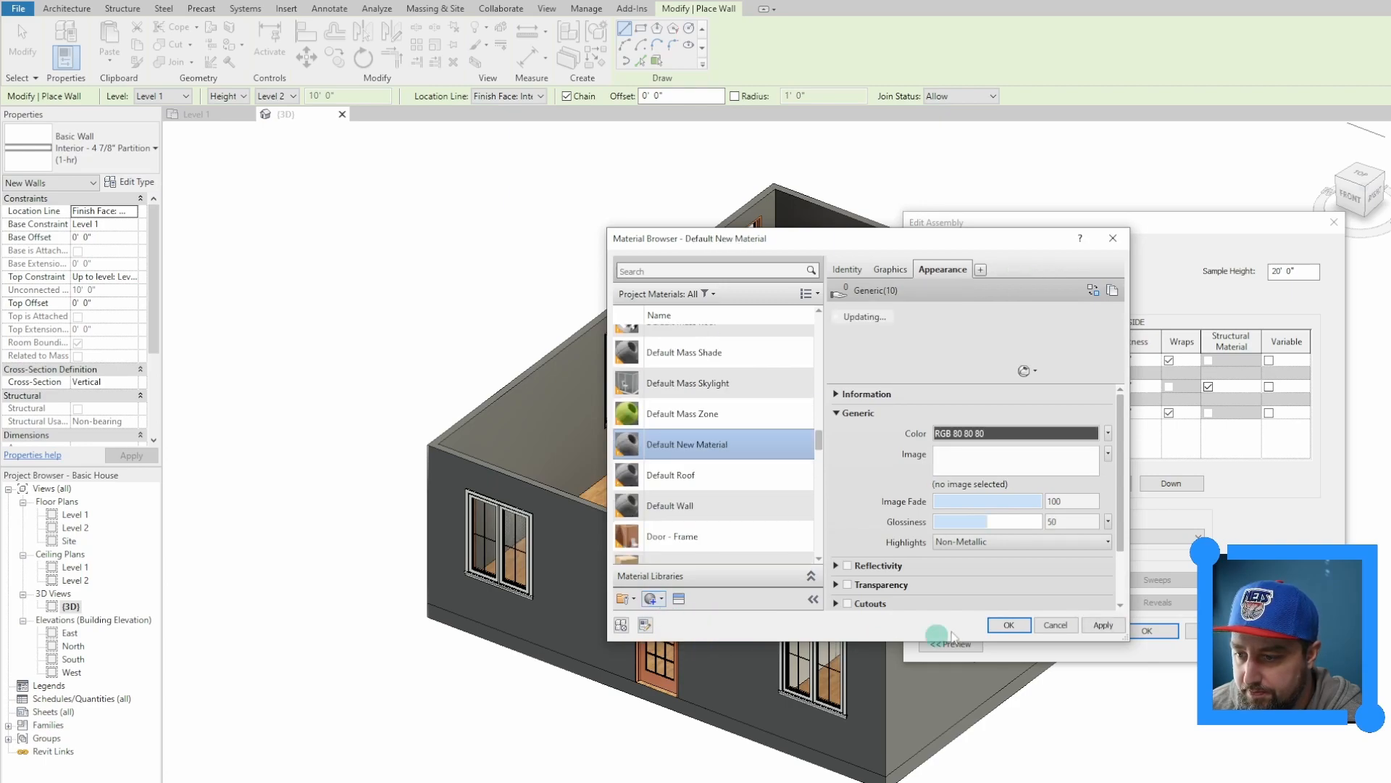
pyautogui.click(848, 270)
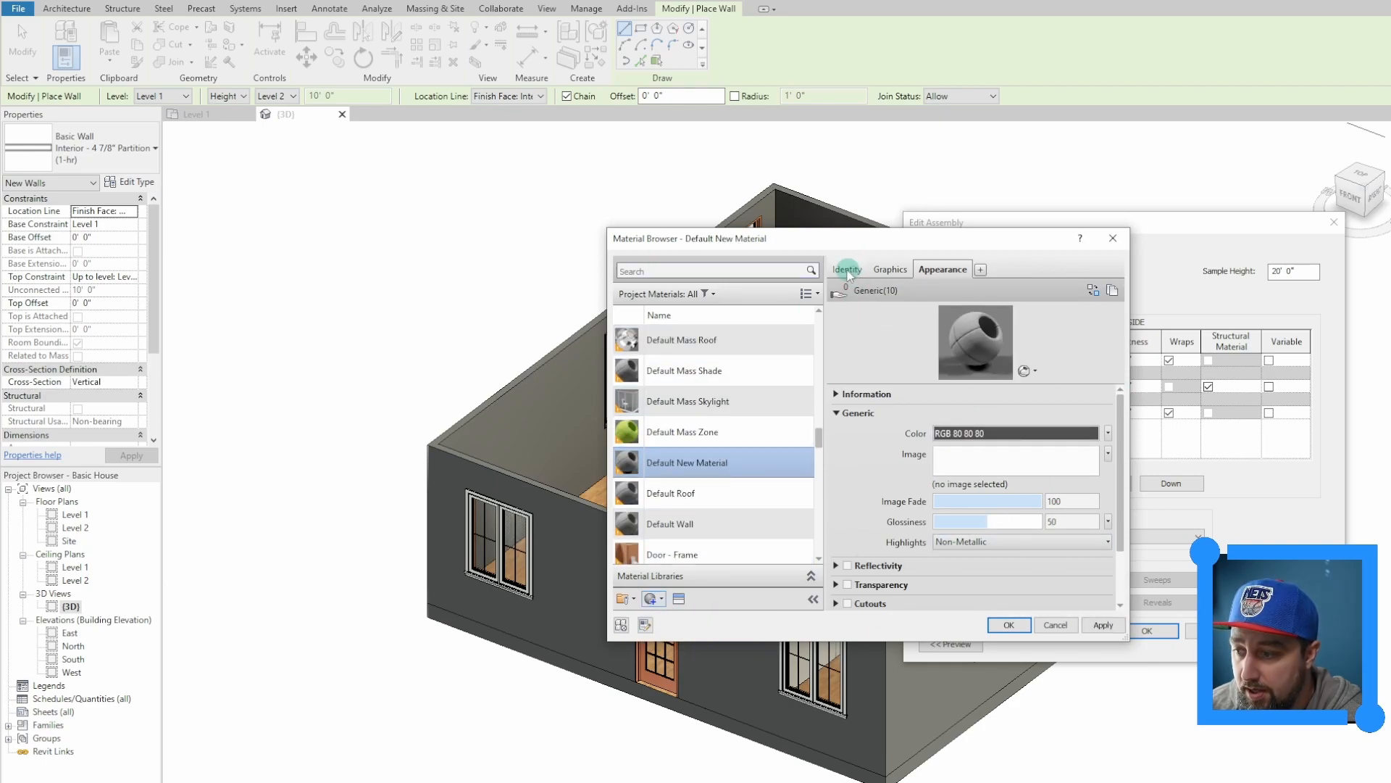
pyautogui.click(1047, 291)
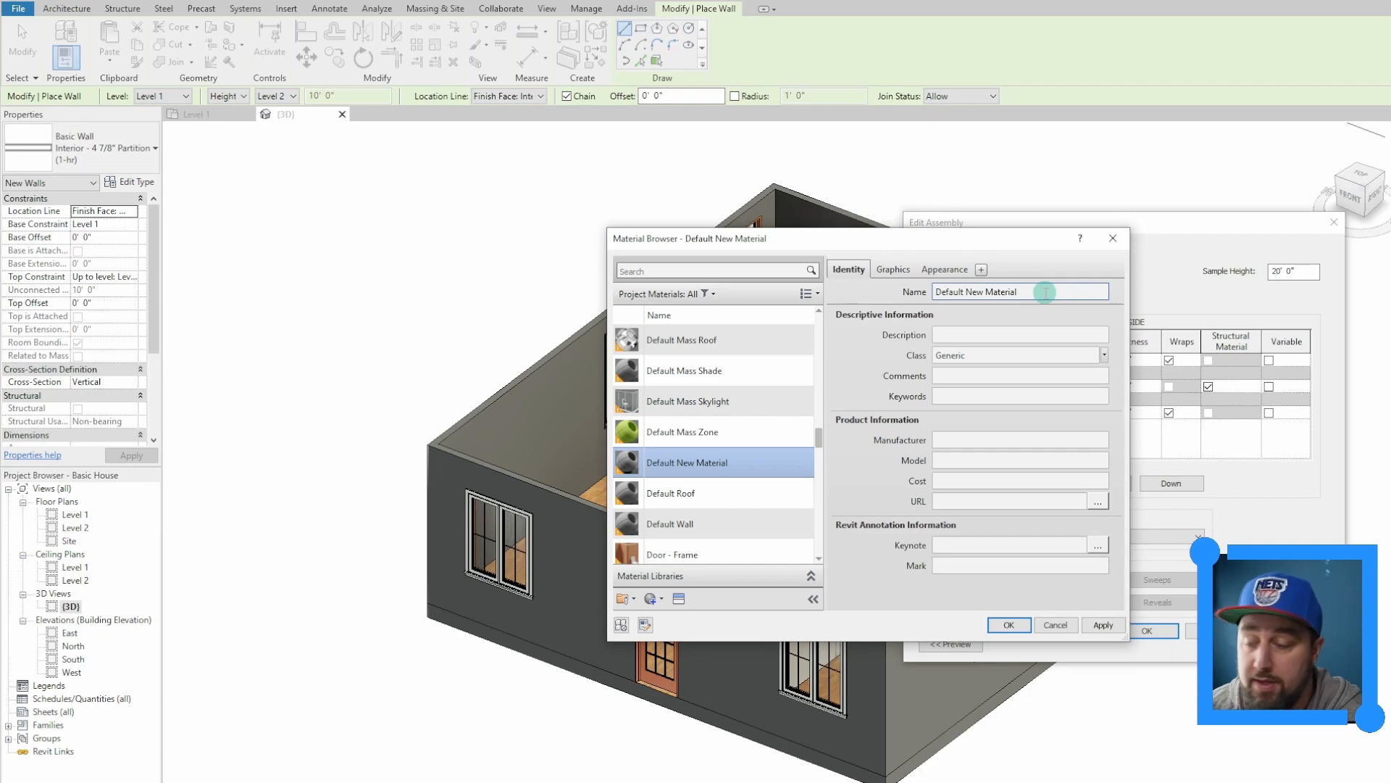
pyautogui.doubleClick(1047, 290)
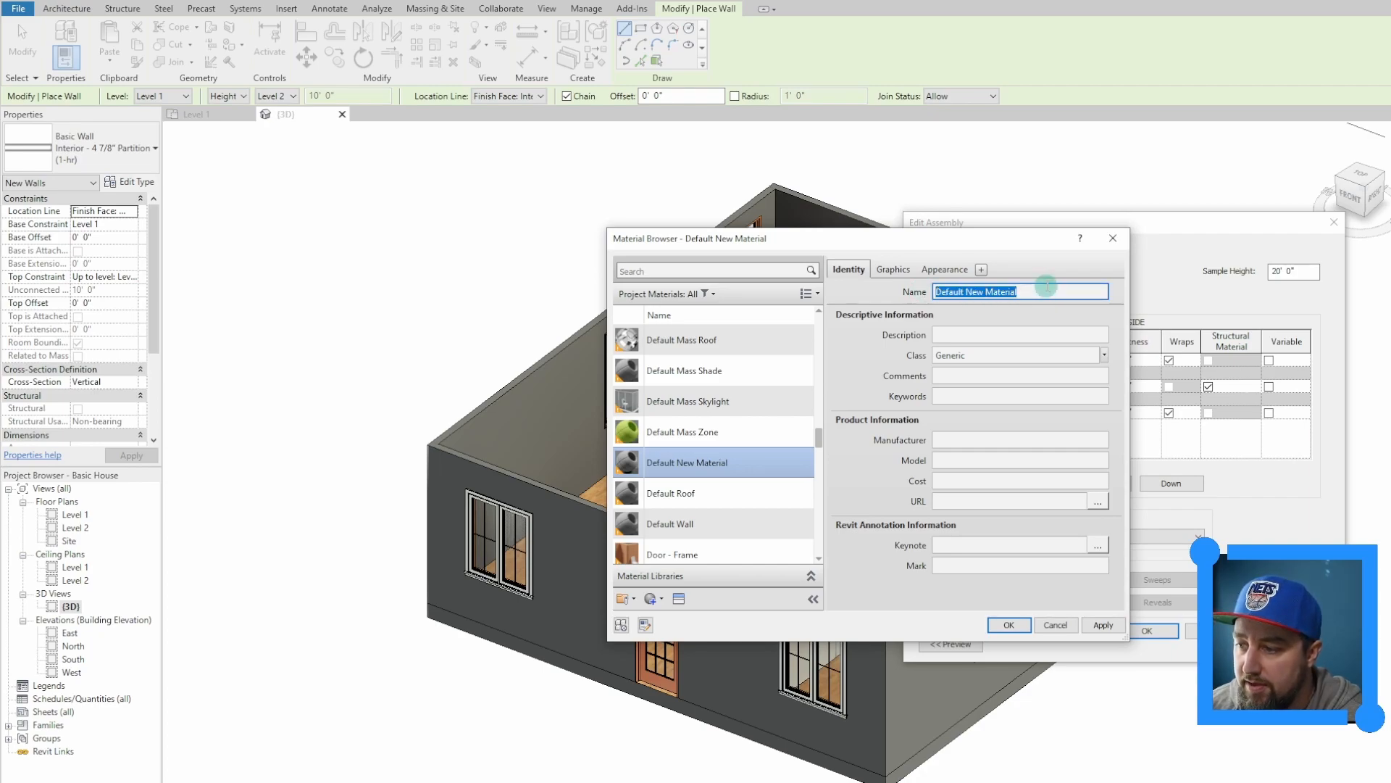
pyautogui.write('Color Blue')
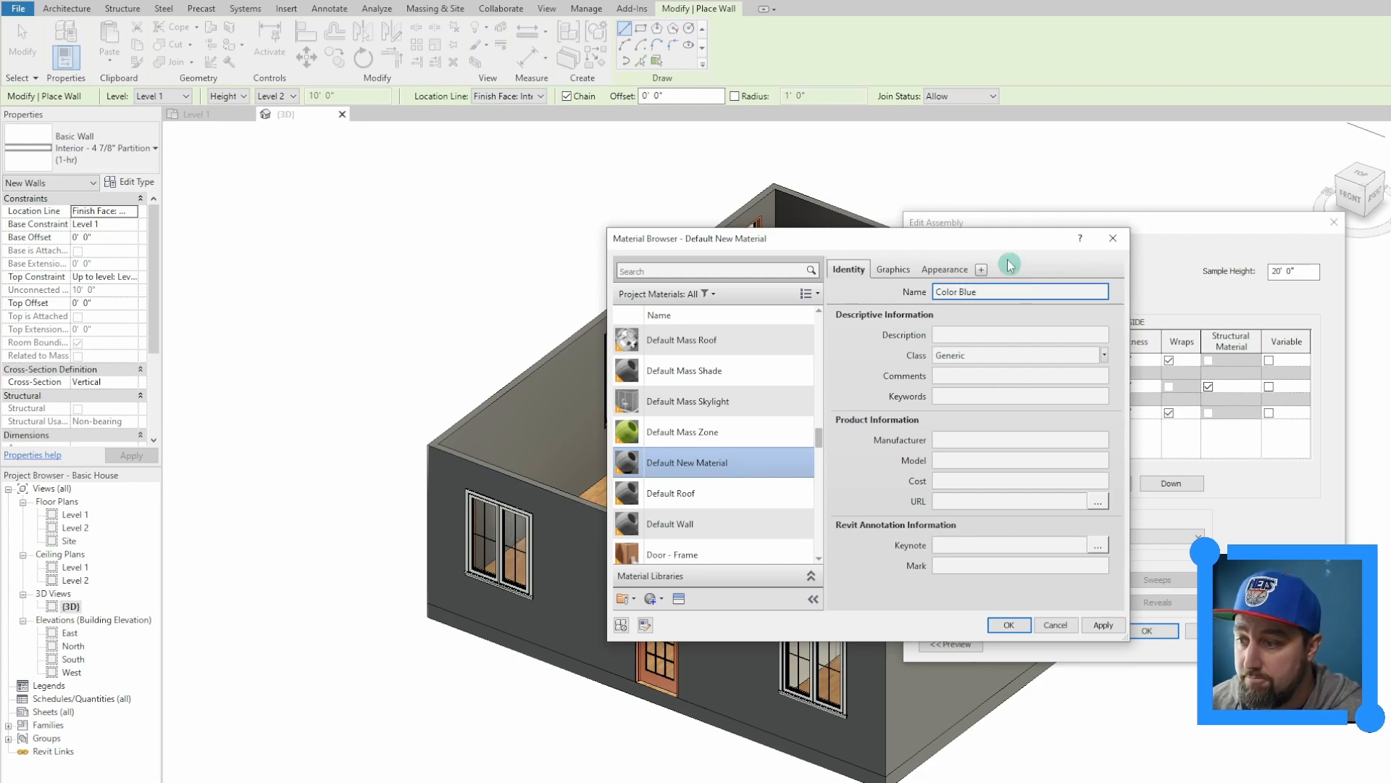
# Set Color Blue's appearance color to RGB 40 56 119 and assign the material to the wall type's exterior-side Finish 2 [5] layer.
pyautogui.click(940, 272)
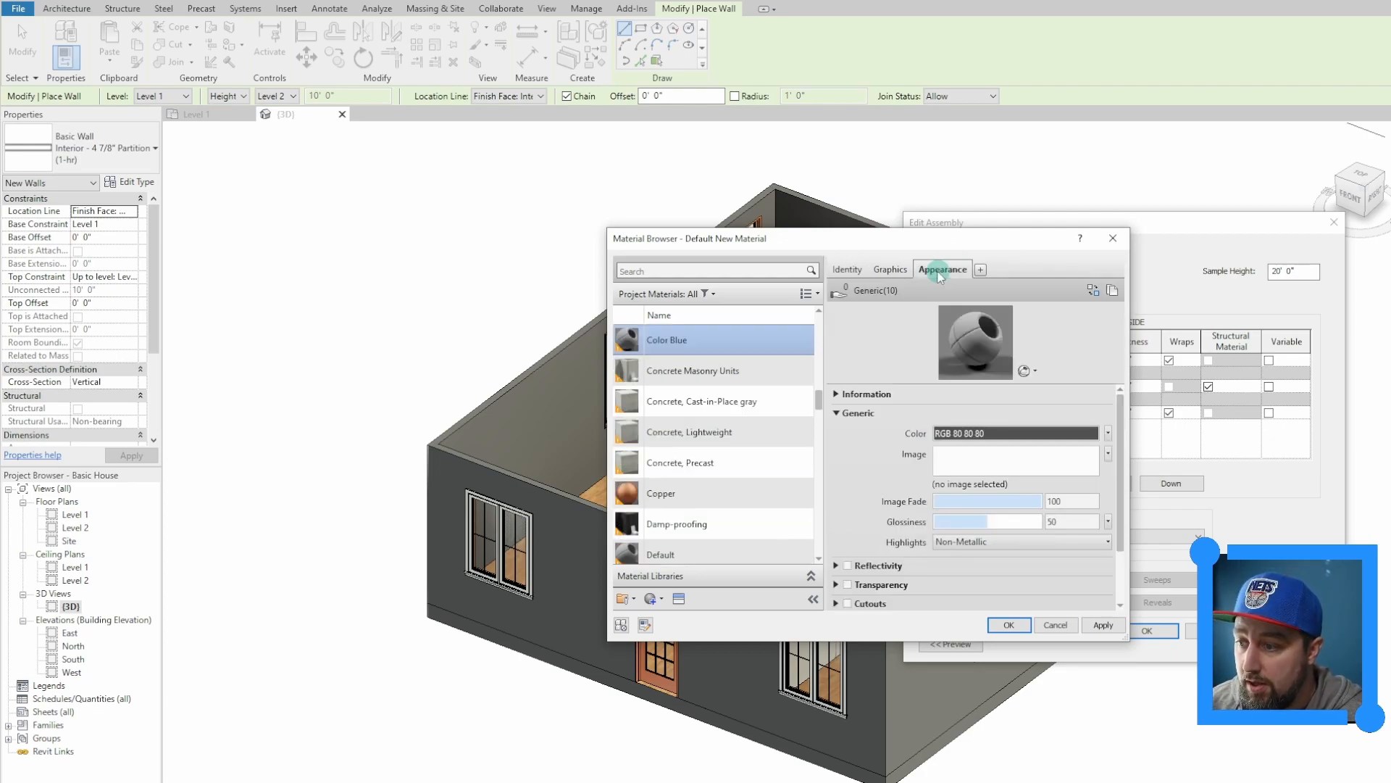
pyautogui.click(962, 435)
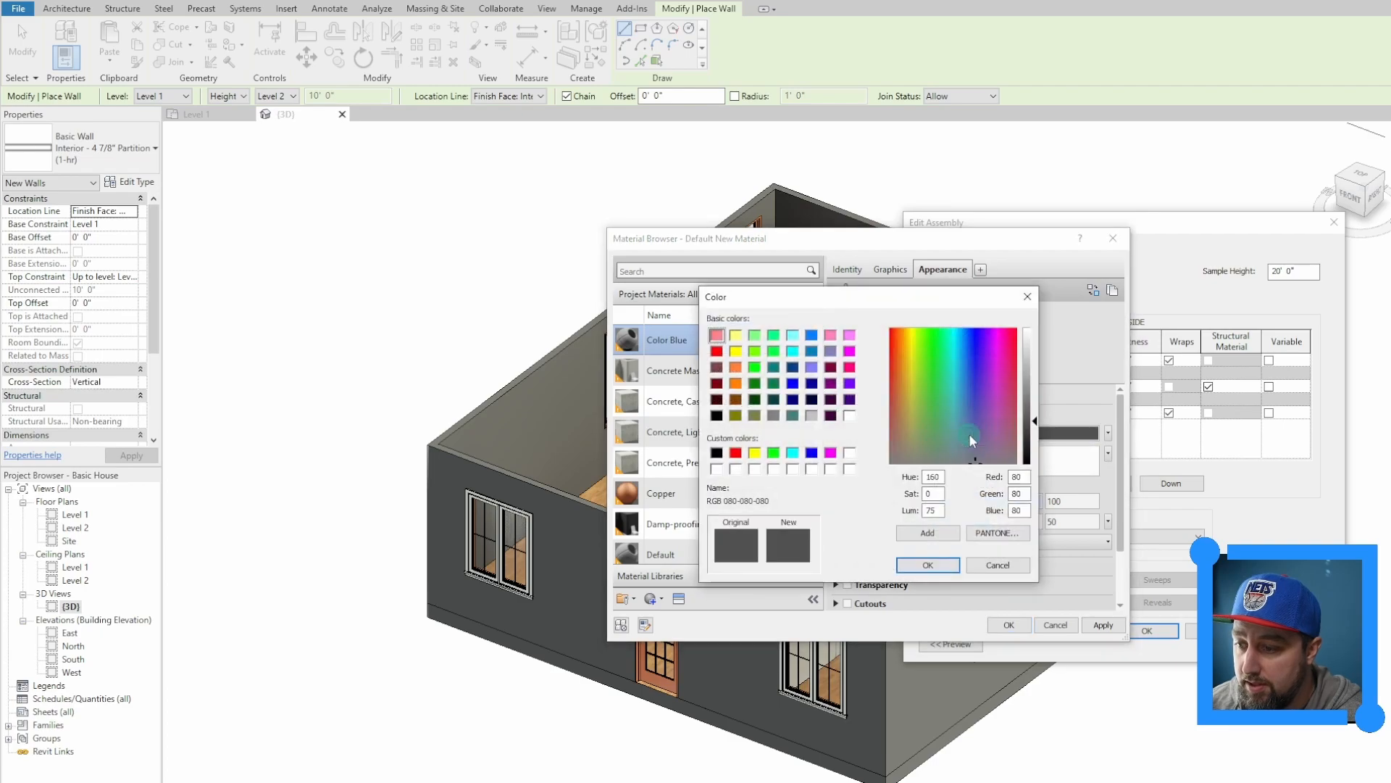
pyautogui.click(972, 379)
pyautogui.moveTo(971, 379); pyautogui.dragTo(970, 397)
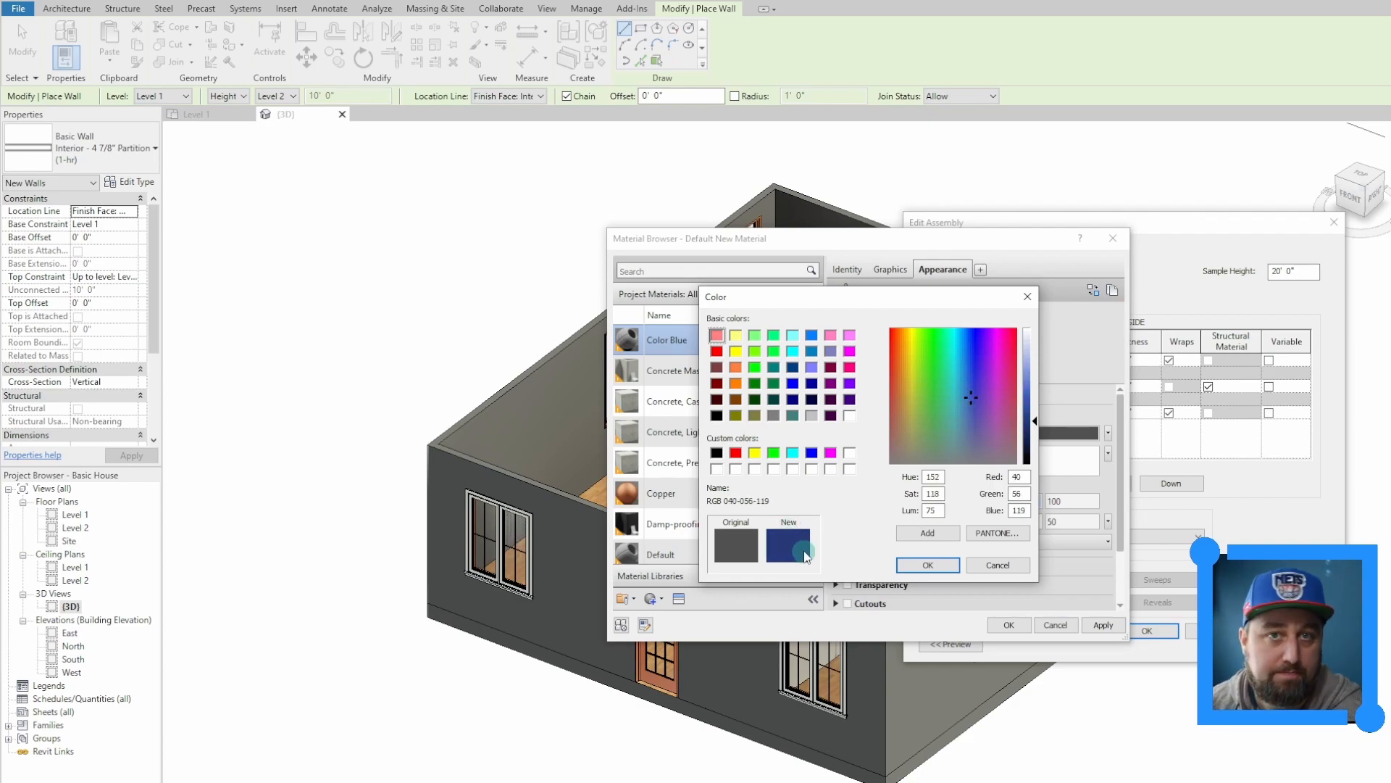
pyautogui.click(927, 569)
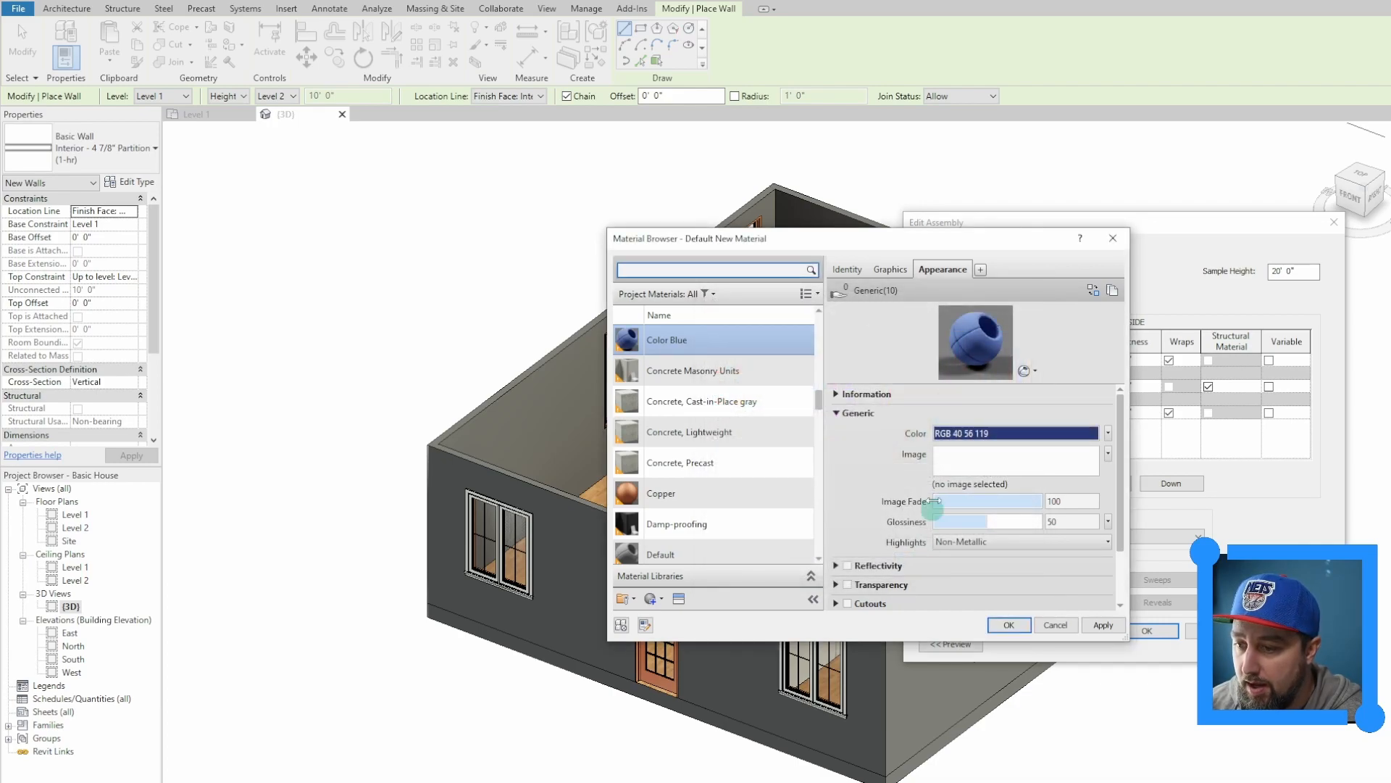
pyautogui.click(1009, 625)
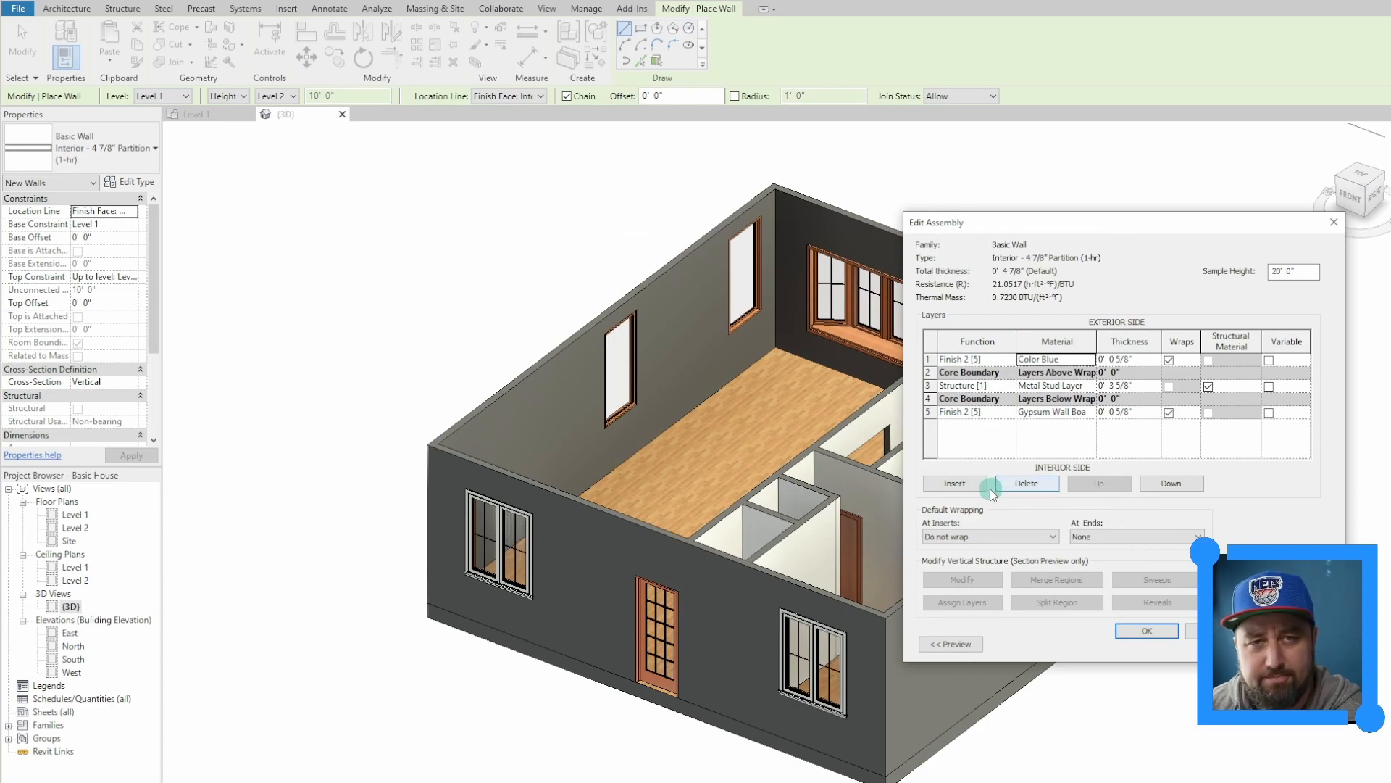
# Reopen the material selection for the exterior-side Finish 2 [5] layer and create a new material named Color Green.
pyautogui.click(1077, 360)
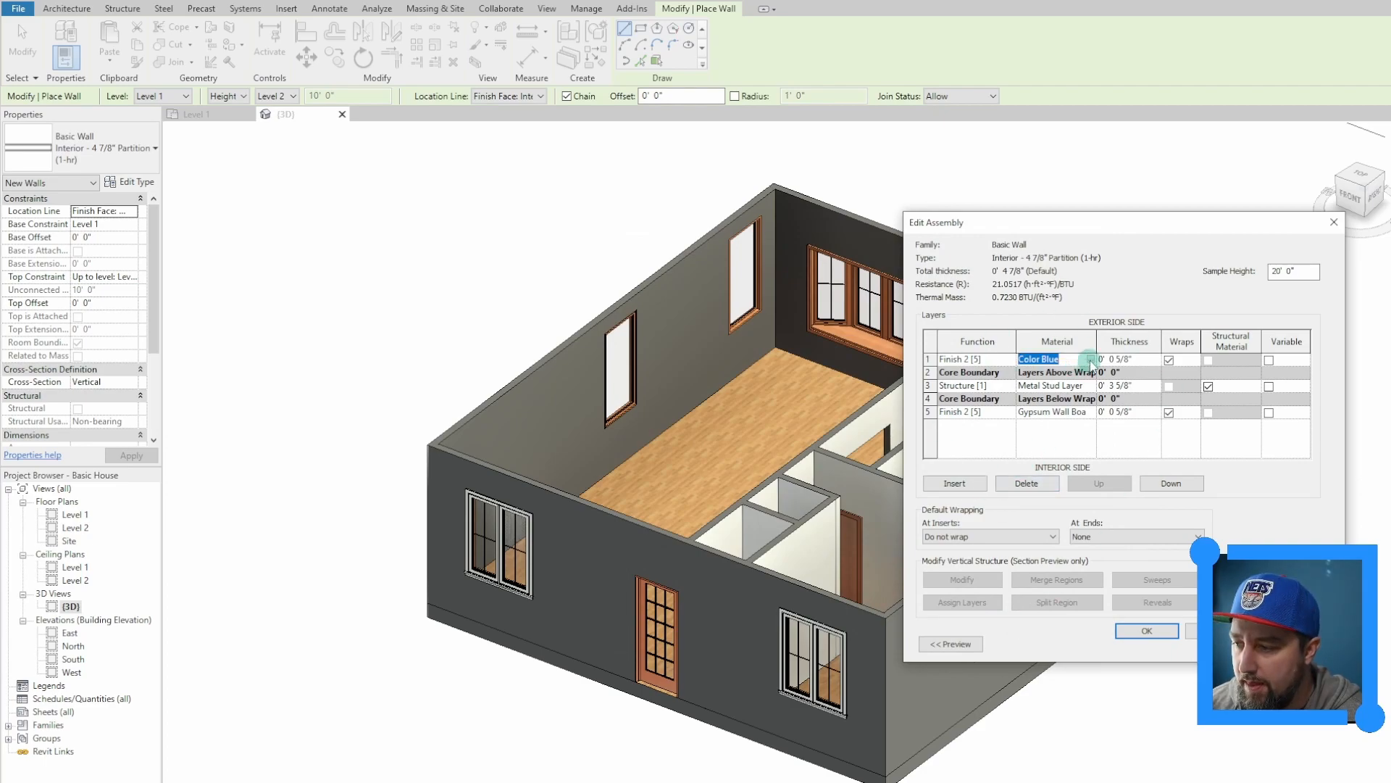
pyautogui.click(1091, 360)
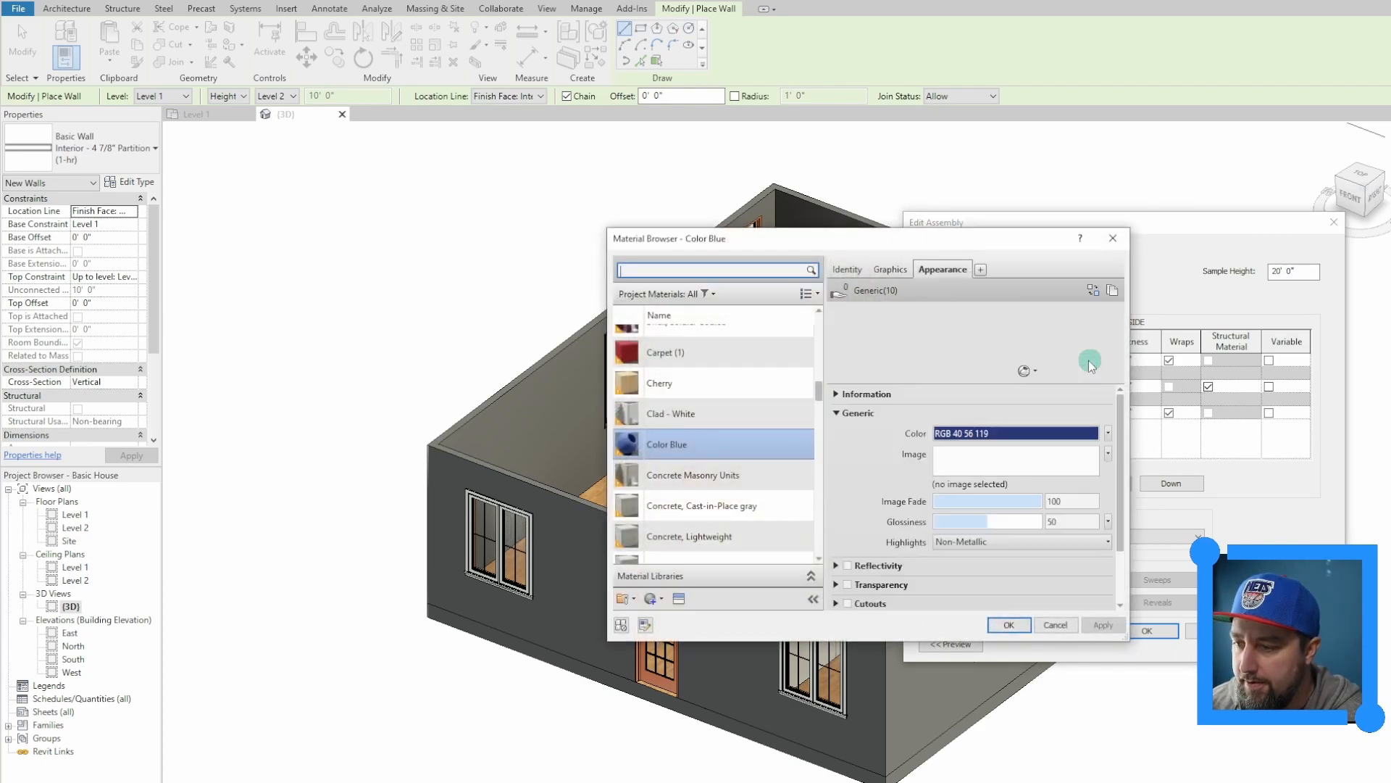
pyautogui.click(660, 599)
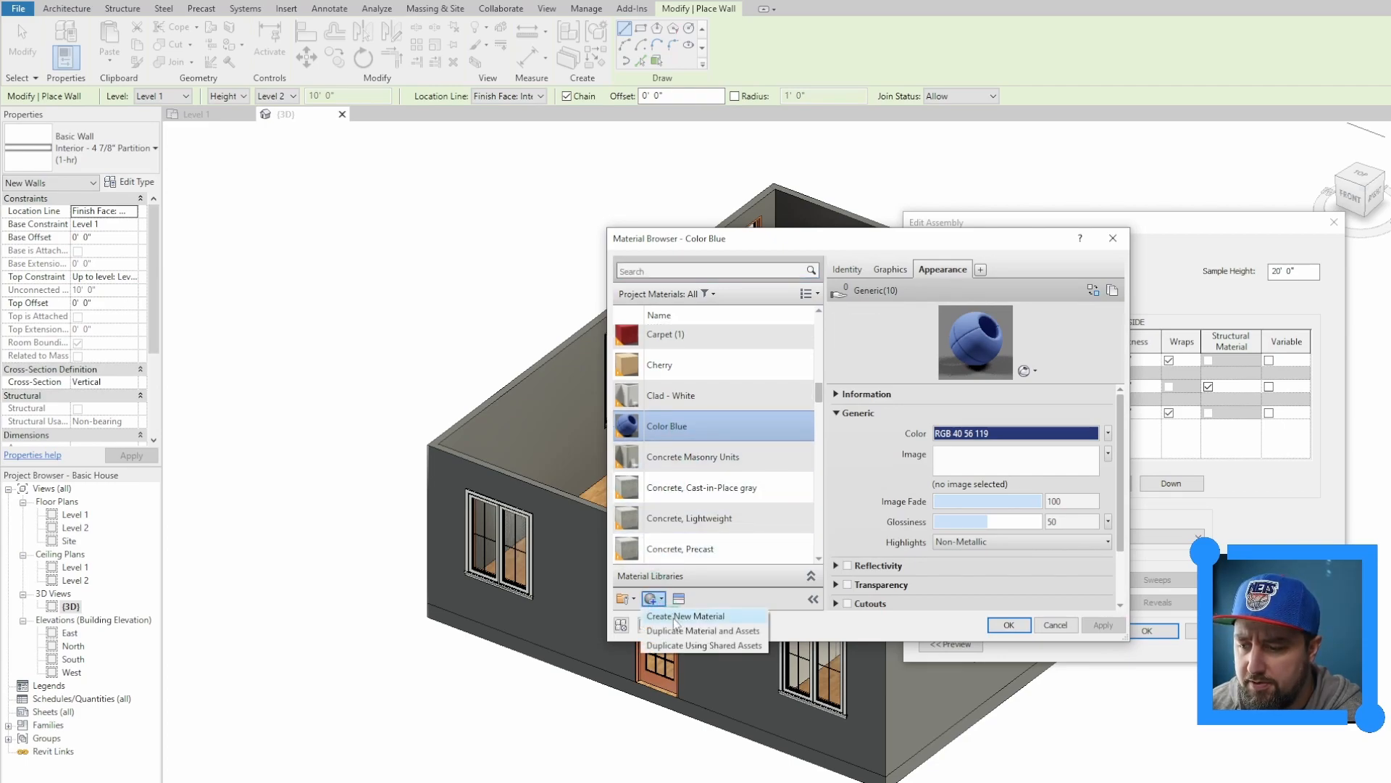
pyautogui.click(675, 617)
pyautogui.click(844, 269)
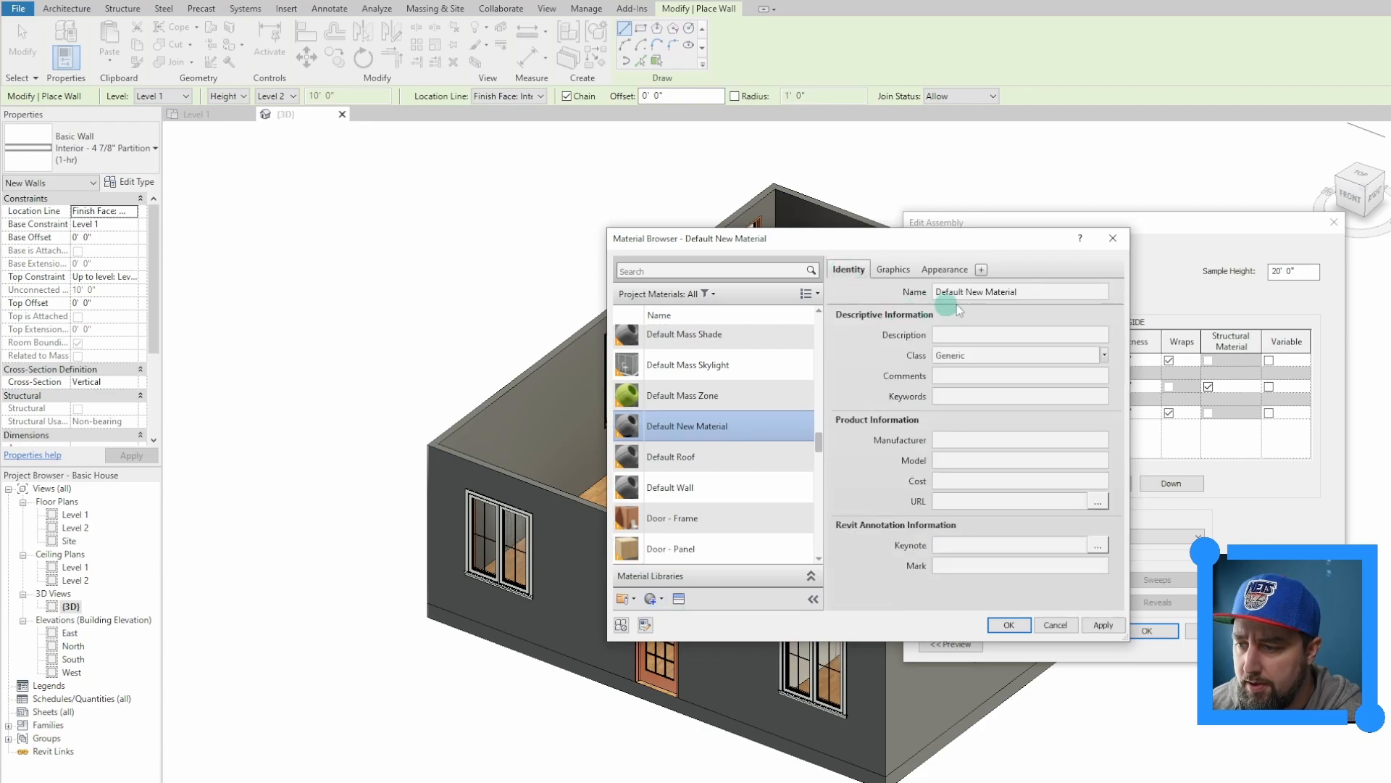
pyautogui.doubleClick(1002, 293)
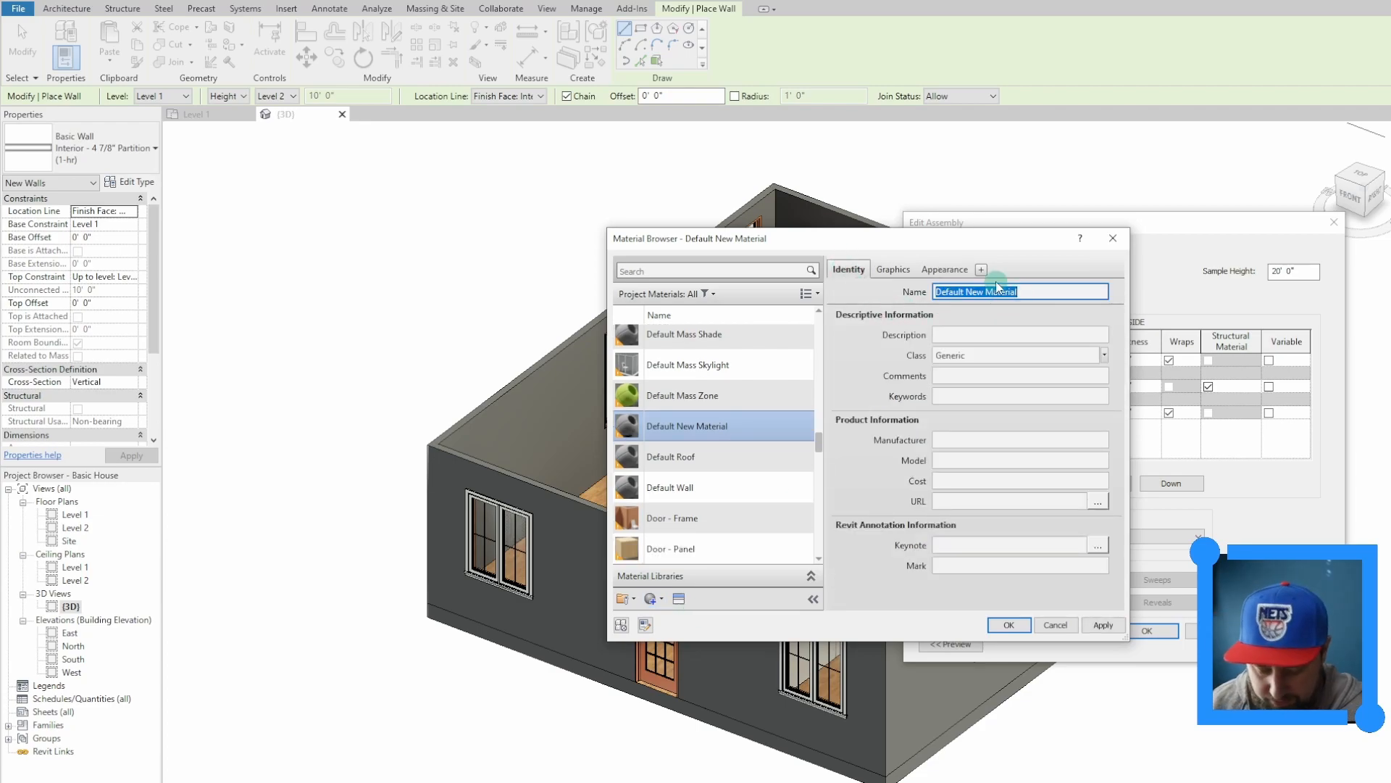
pyautogui.write('Color Green')
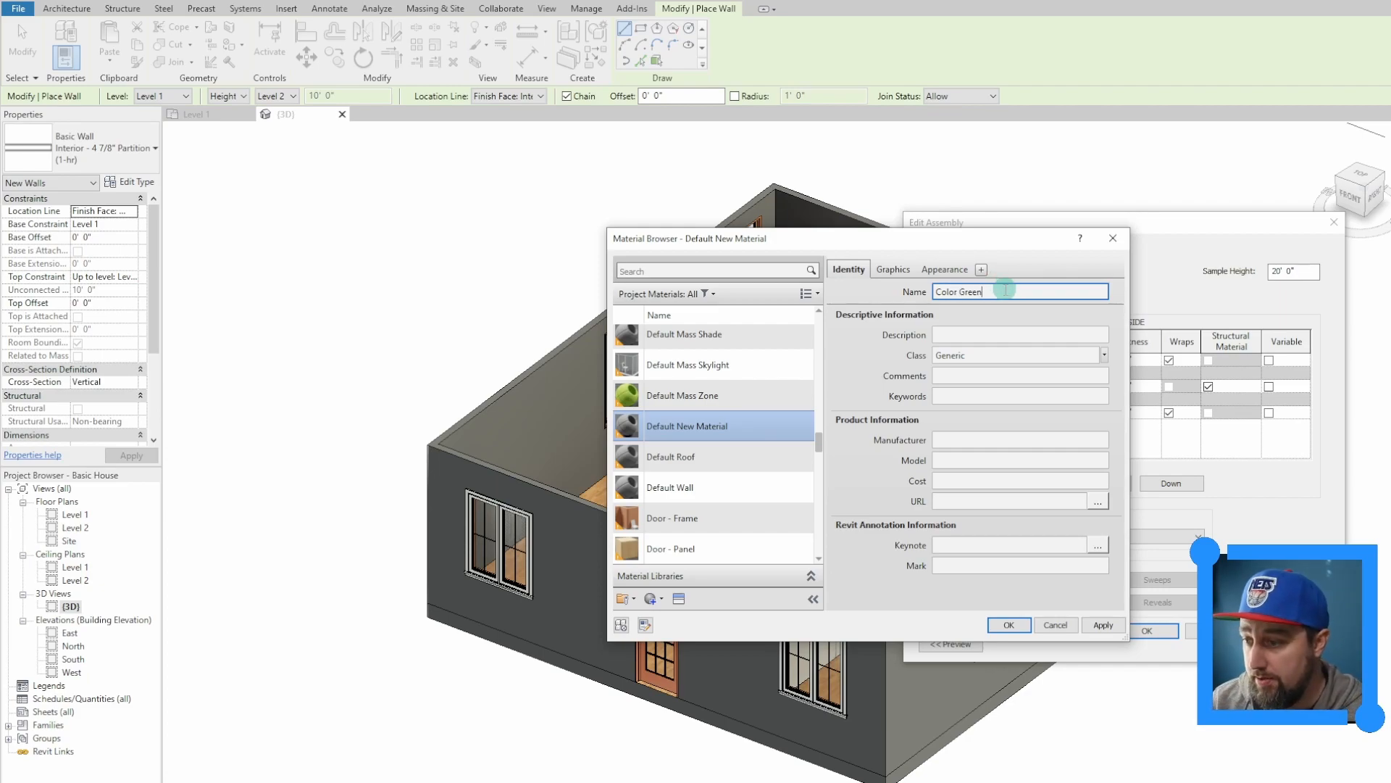
# Set Color Green's appearance color to RGB 20 205 164, apply it, and accept the material for the layer.
pyautogui.click(943, 269)
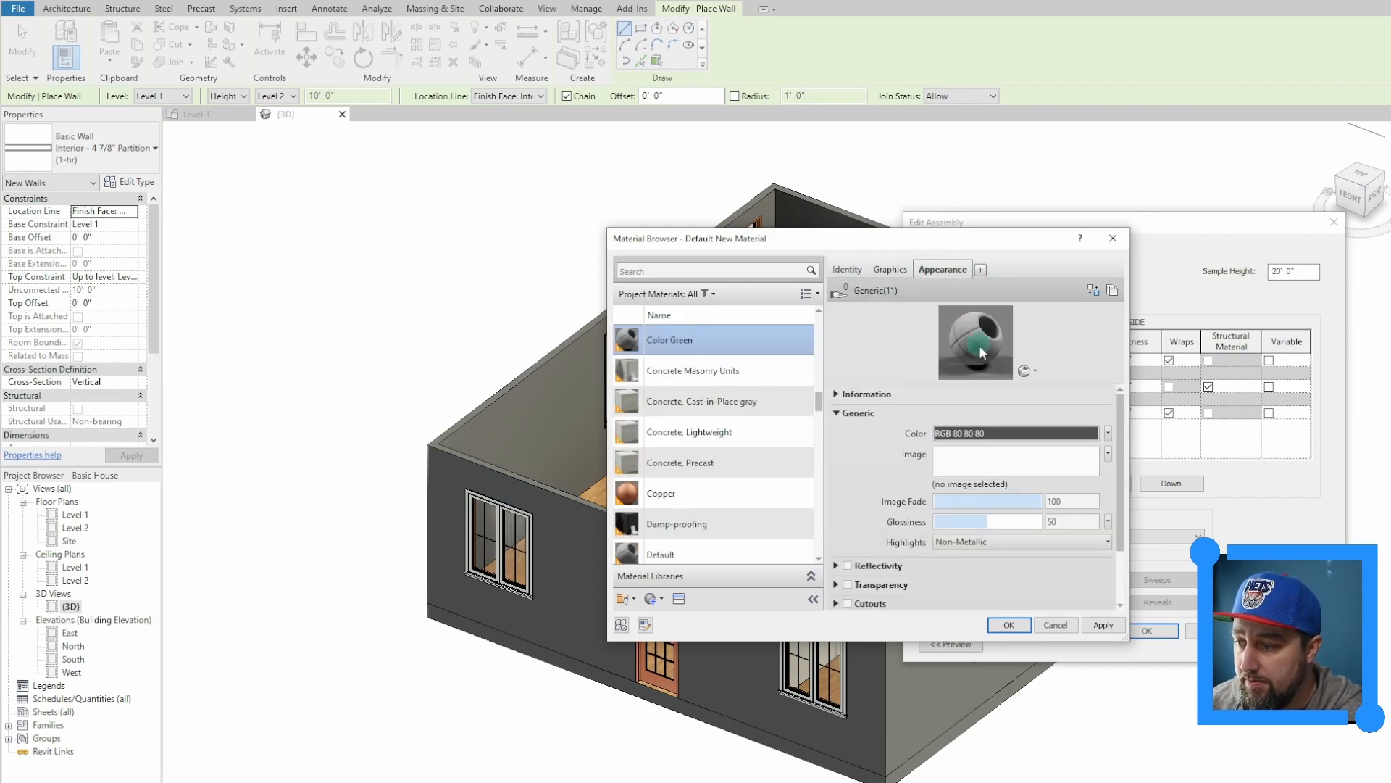
pyautogui.click(989, 435)
pyautogui.moveTo(937, 369)
pyautogui.mouseDown()
pyautogui.moveTo(944, 398)
pyautogui.moveTo(950, 338)
pyautogui.moveTo(958, 426)
pyautogui.moveTo(954, 350)
pyautogui.mouseUp()
pyautogui.moveTo(1035, 422); pyautogui.dragTo(1034, 409)
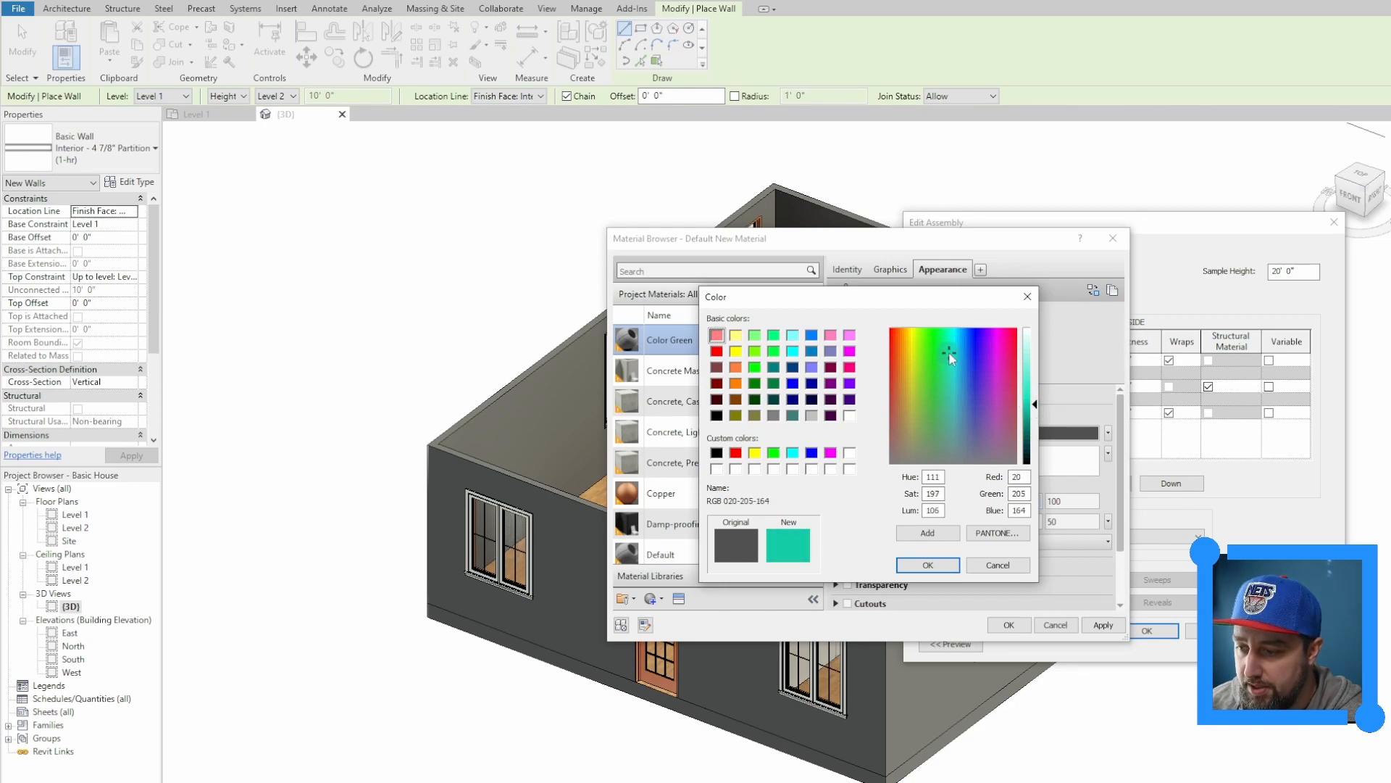
pyautogui.click(928, 564)
pyautogui.click(1107, 625)
pyautogui.scroll(1, 708, 373)
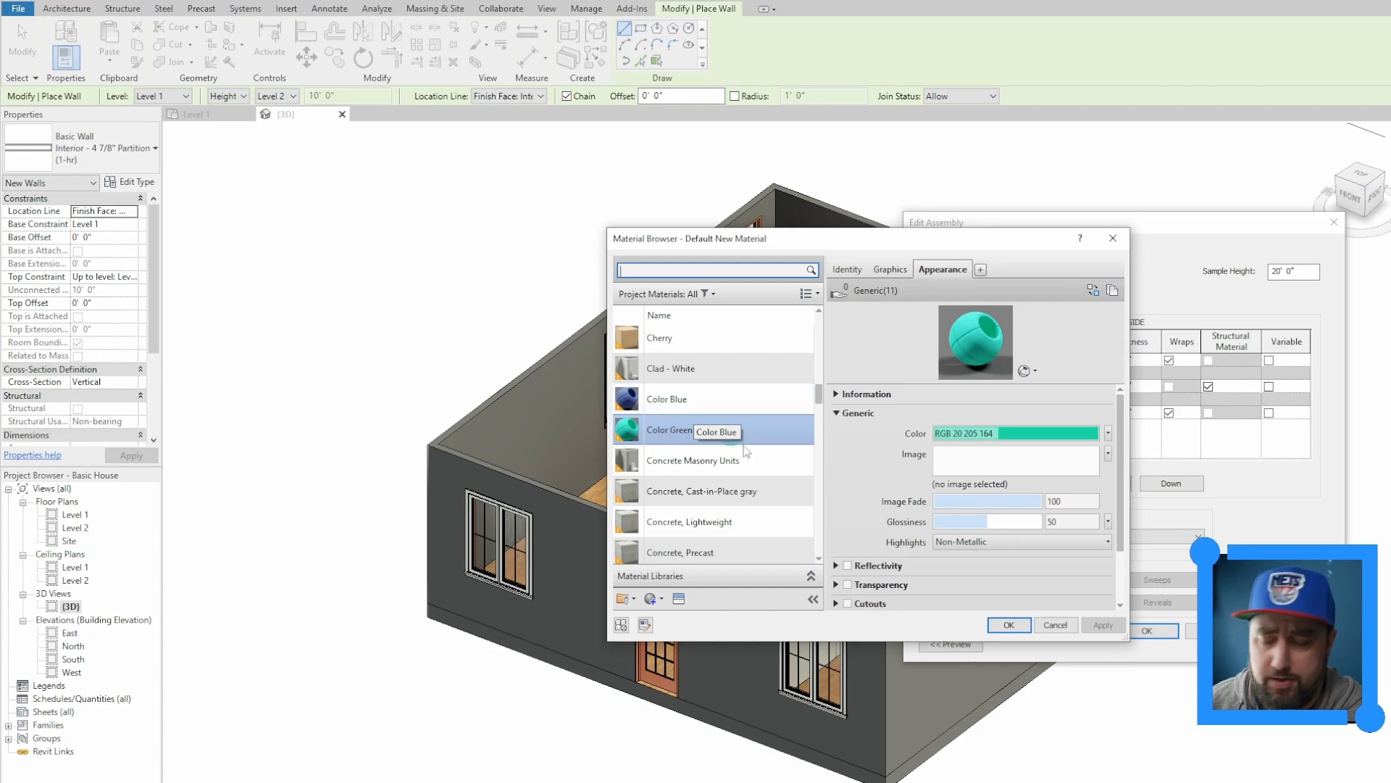
pyautogui.click(1010, 626)
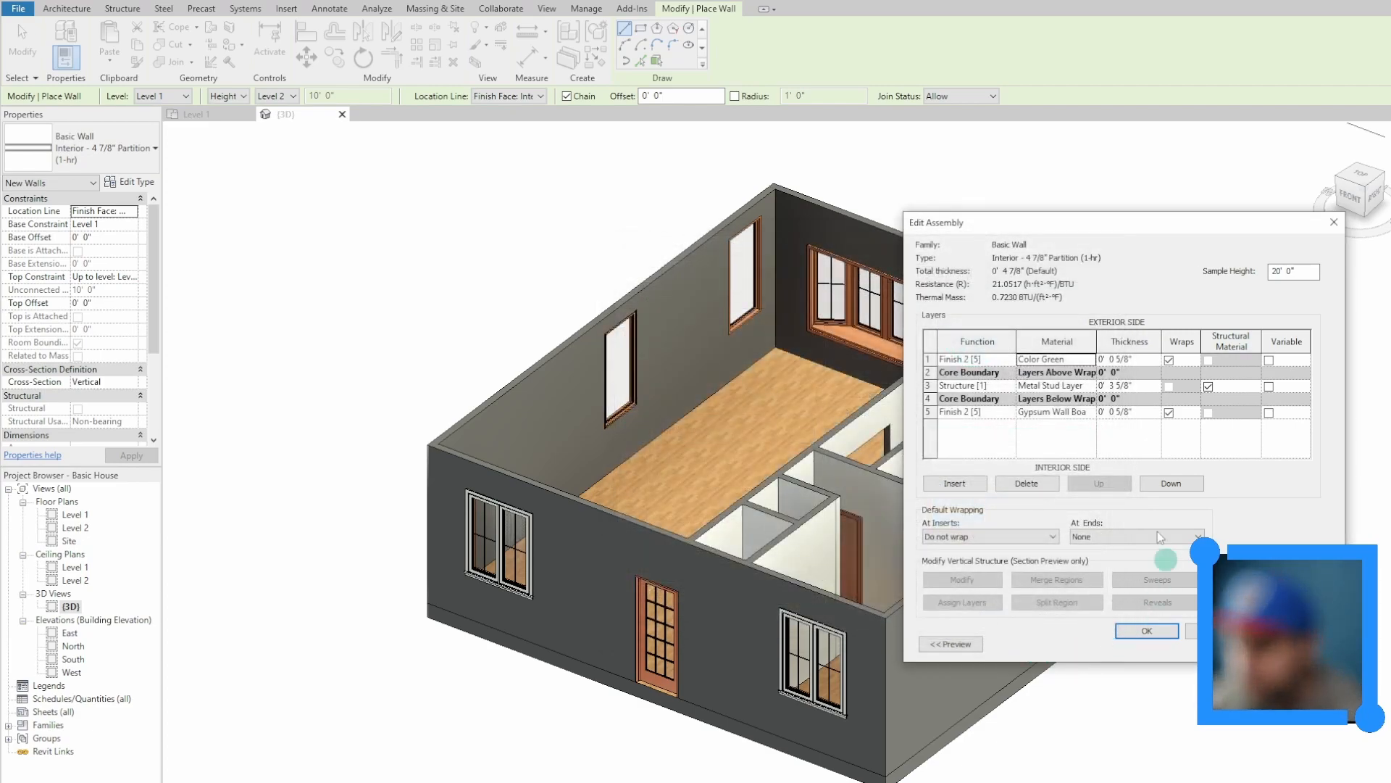
# Assign the Default Wall material to the exterior-side Finish 2 [5] layer, confirm the wall type edits, and leave the Wall tool.
pyautogui.click(1080, 362)
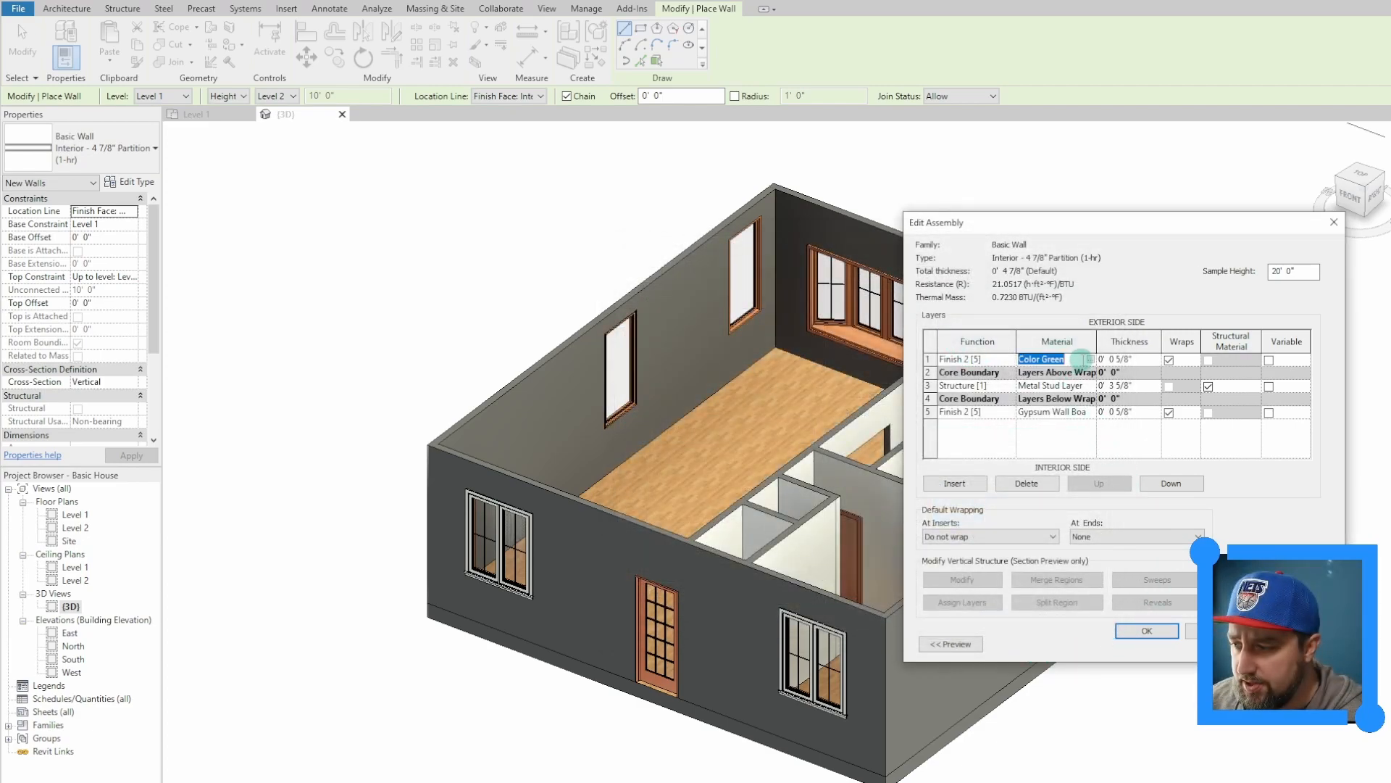
pyautogui.click(1092, 359)
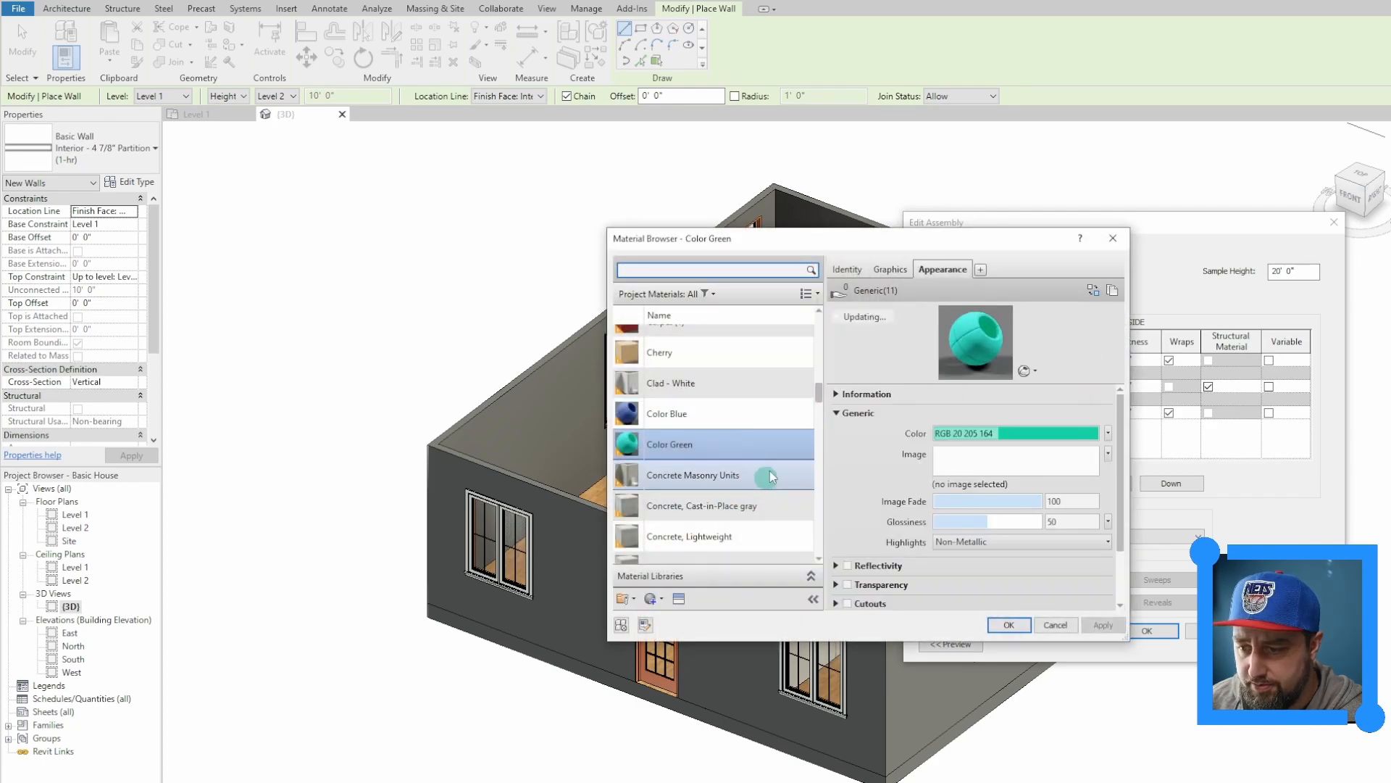
pyautogui.scroll(-2, 762, 463)
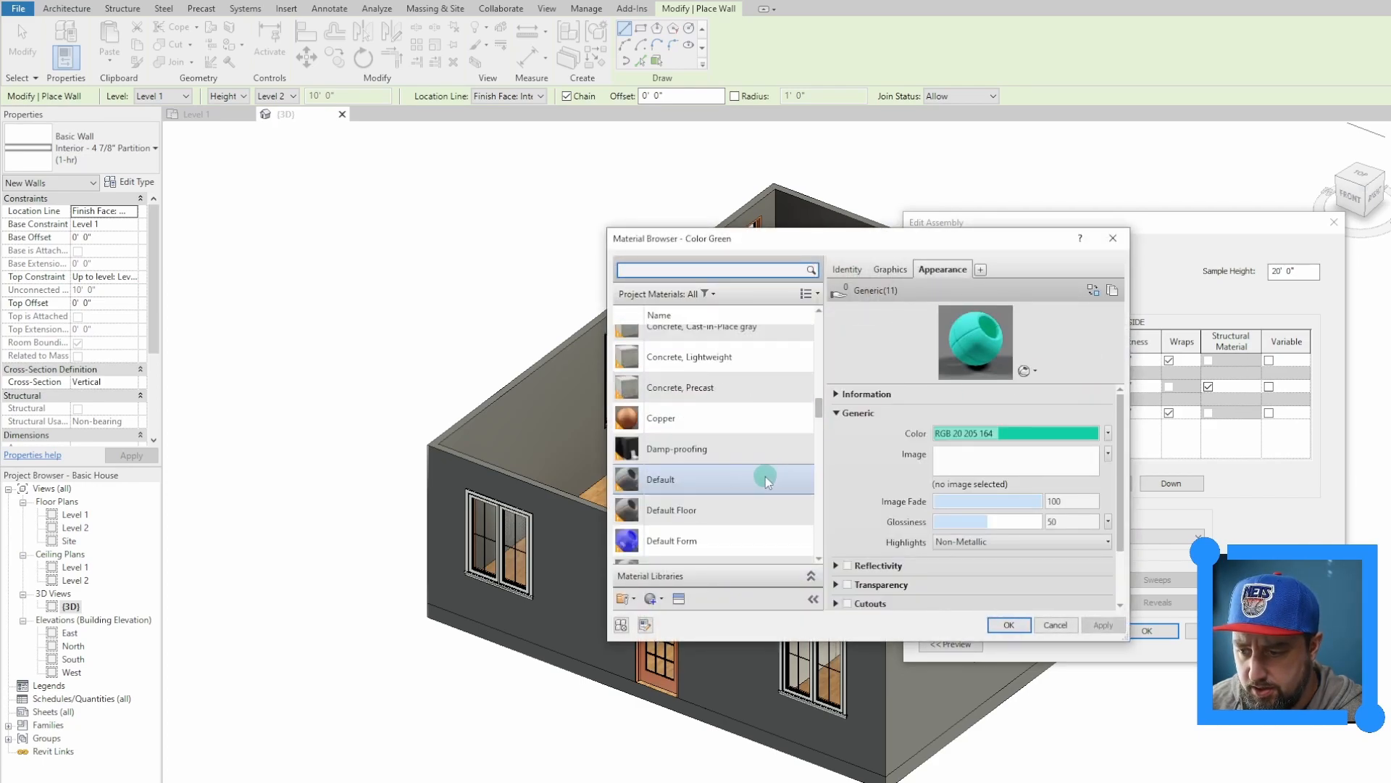
pyautogui.scroll(-2, 732, 507)
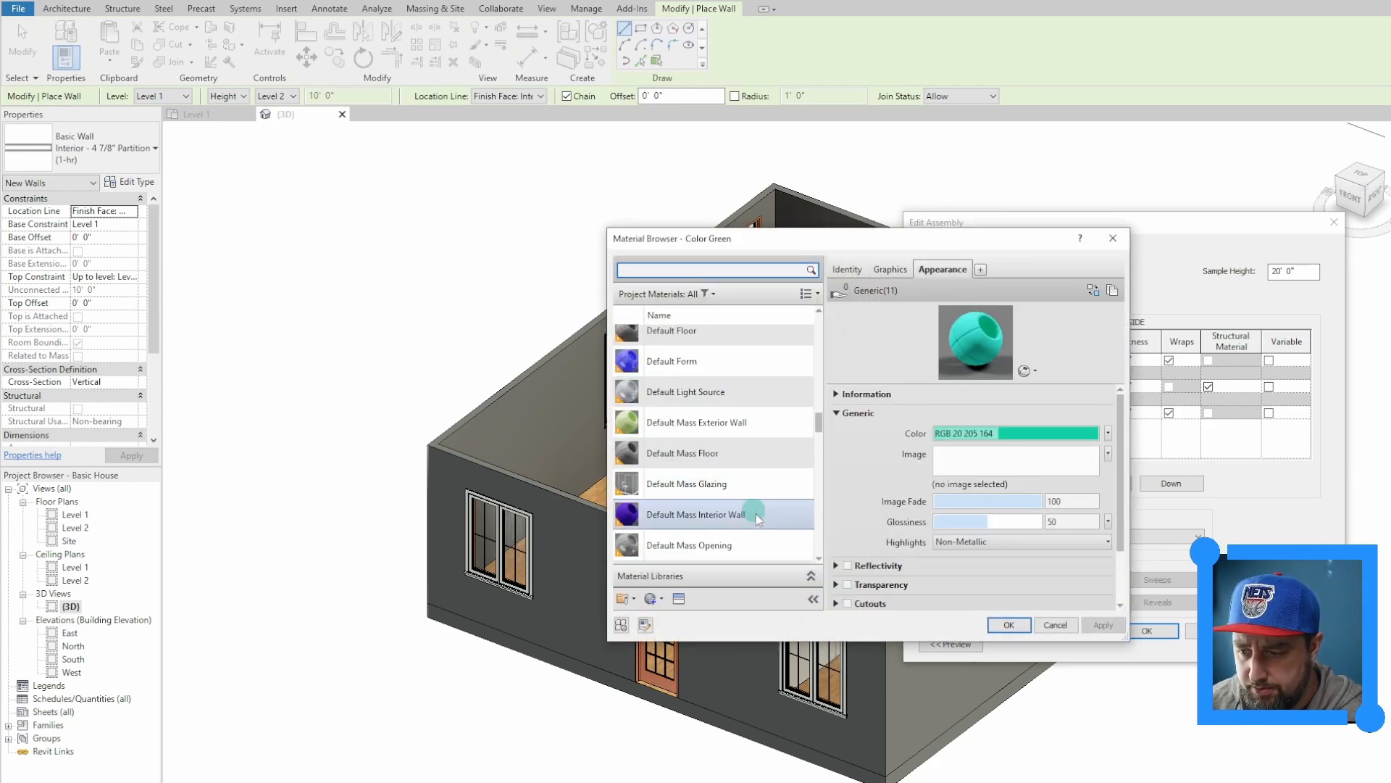
pyautogui.scroll(-2, 757, 509)
pyautogui.click(710, 553)
pyautogui.click(1009, 624)
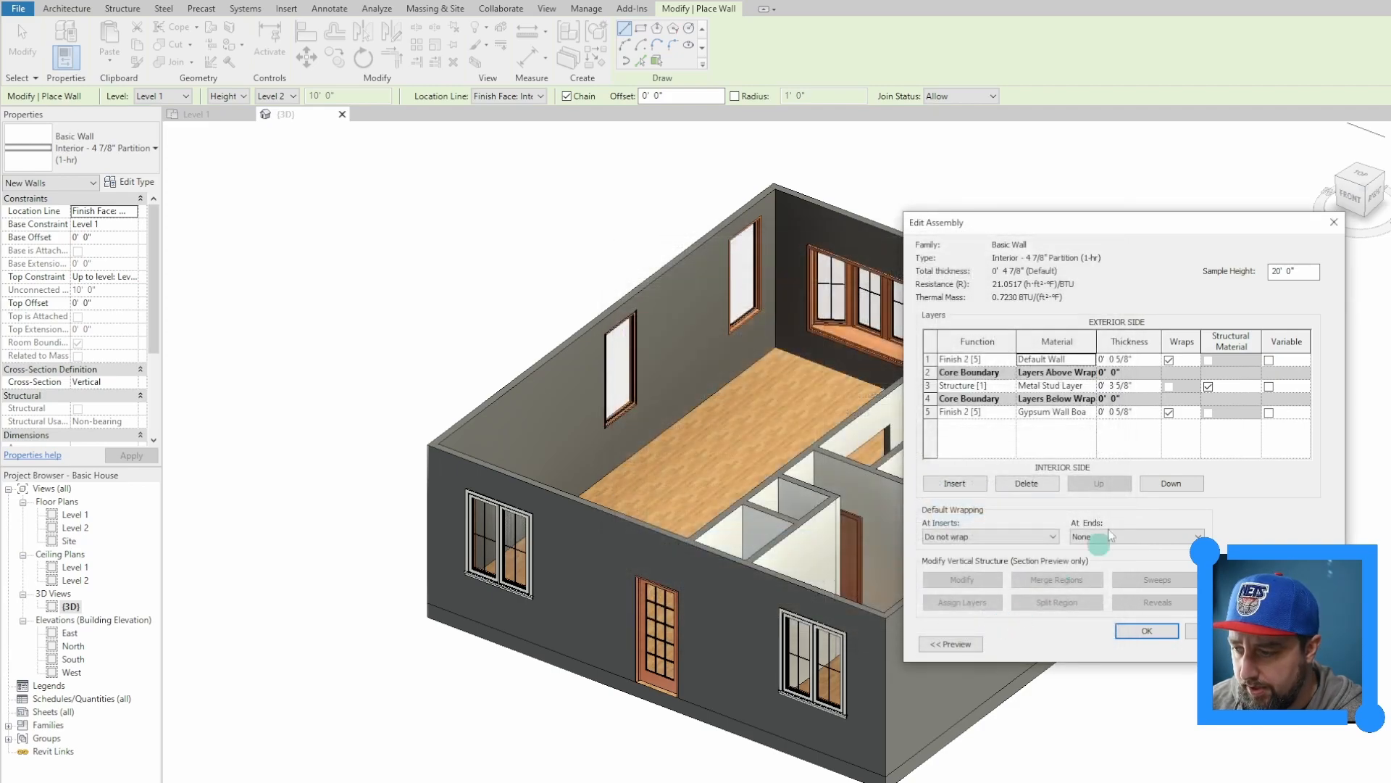
pyautogui.click(1146, 634)
pyautogui.click(1174, 644)
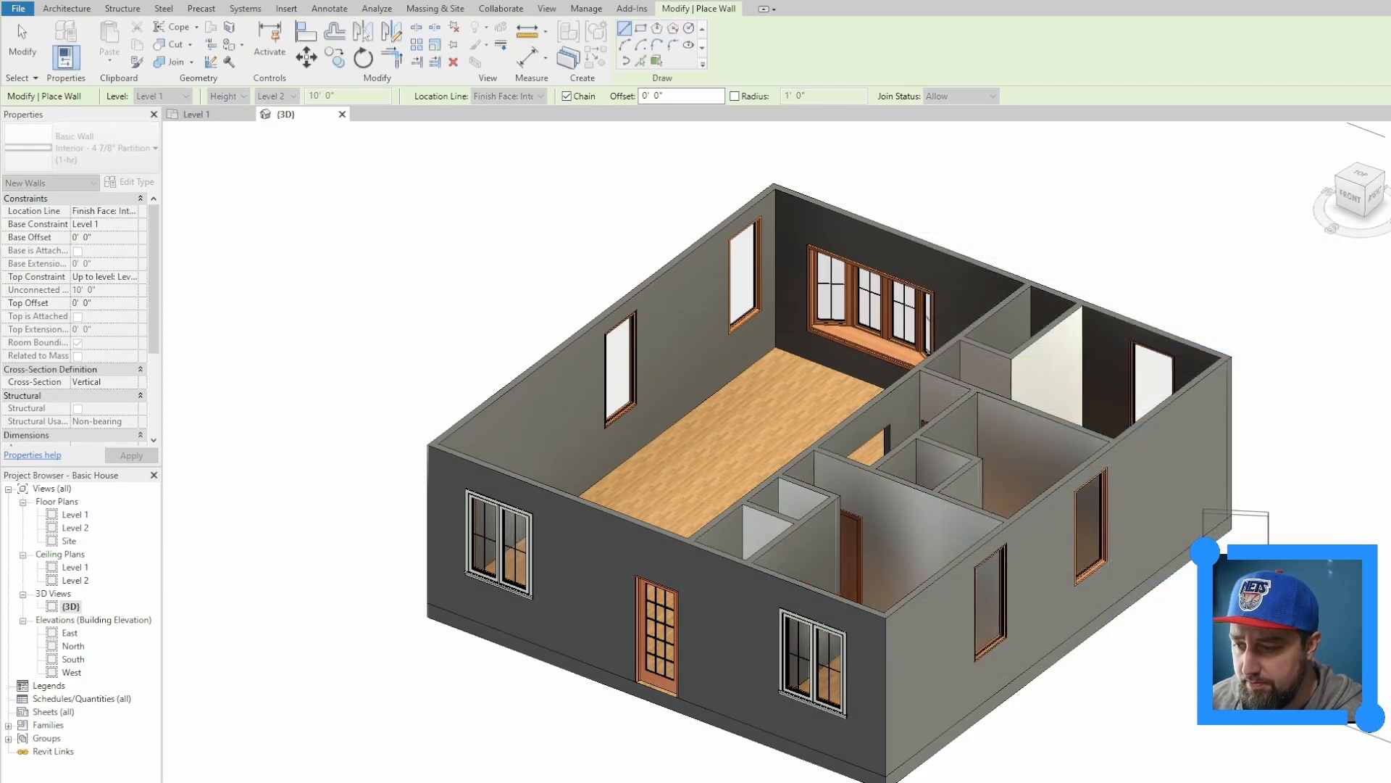
pyautogui.press('Escape')
pyautogui.press('Escape')
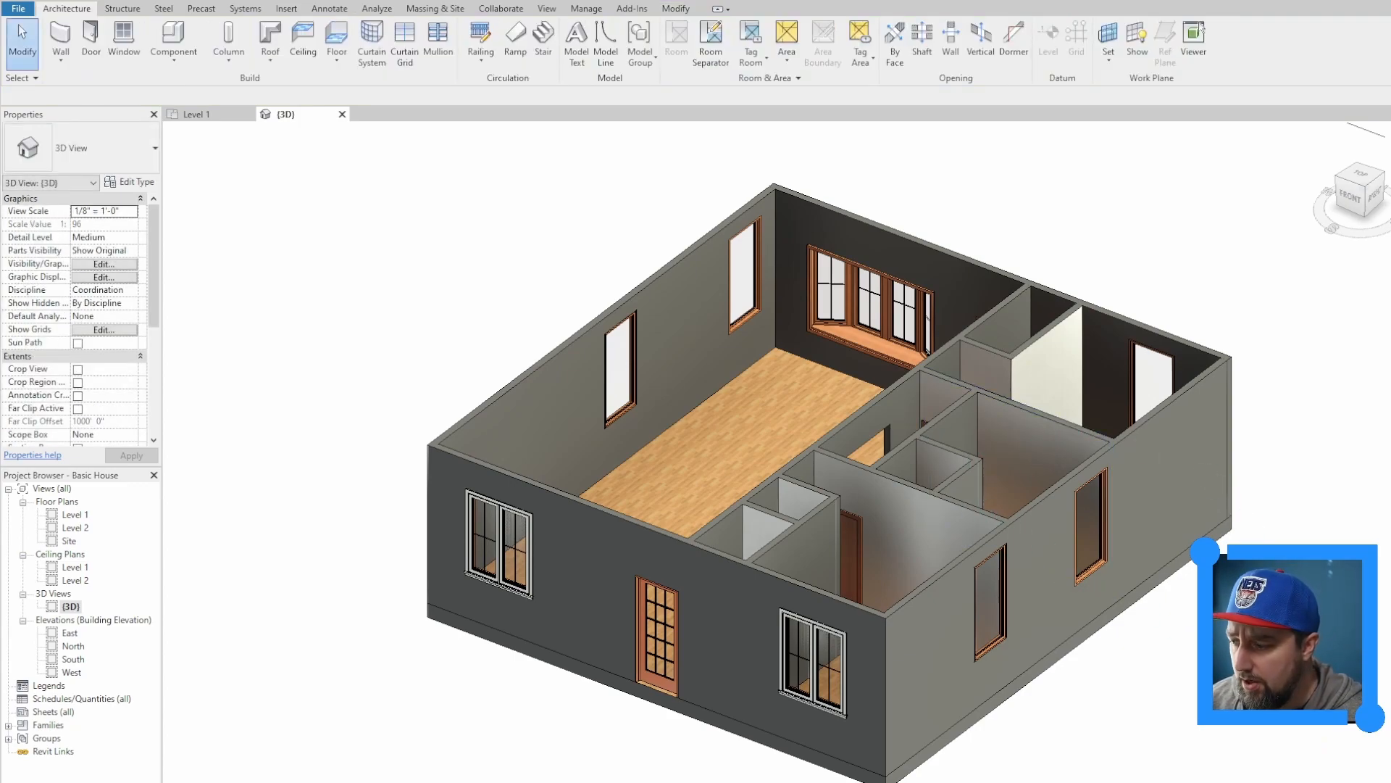
# Paint the interior face of the west exterior wall with the Color Green material.
pyautogui.moveTo(833, 434)
pyautogui.keyDown('shift'); pyautogui.mouseDown(button='middle')
pyautogui.moveTo(849, 436)
pyautogui.moveTo(801, 458)
pyautogui.moveTo(830, 449)
pyautogui.mouseUp(button='middle'); pyautogui.keyUp('shift')
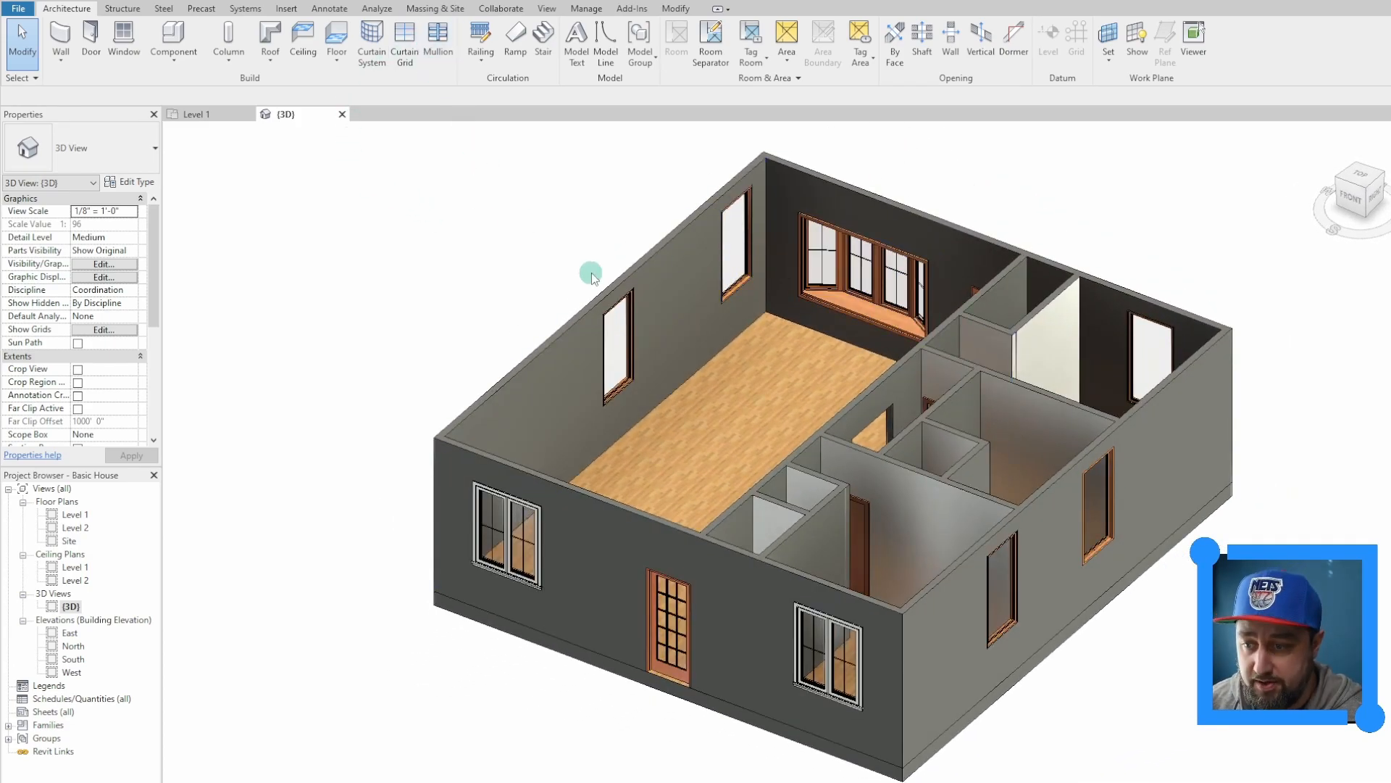
pyautogui.click(649, 263)
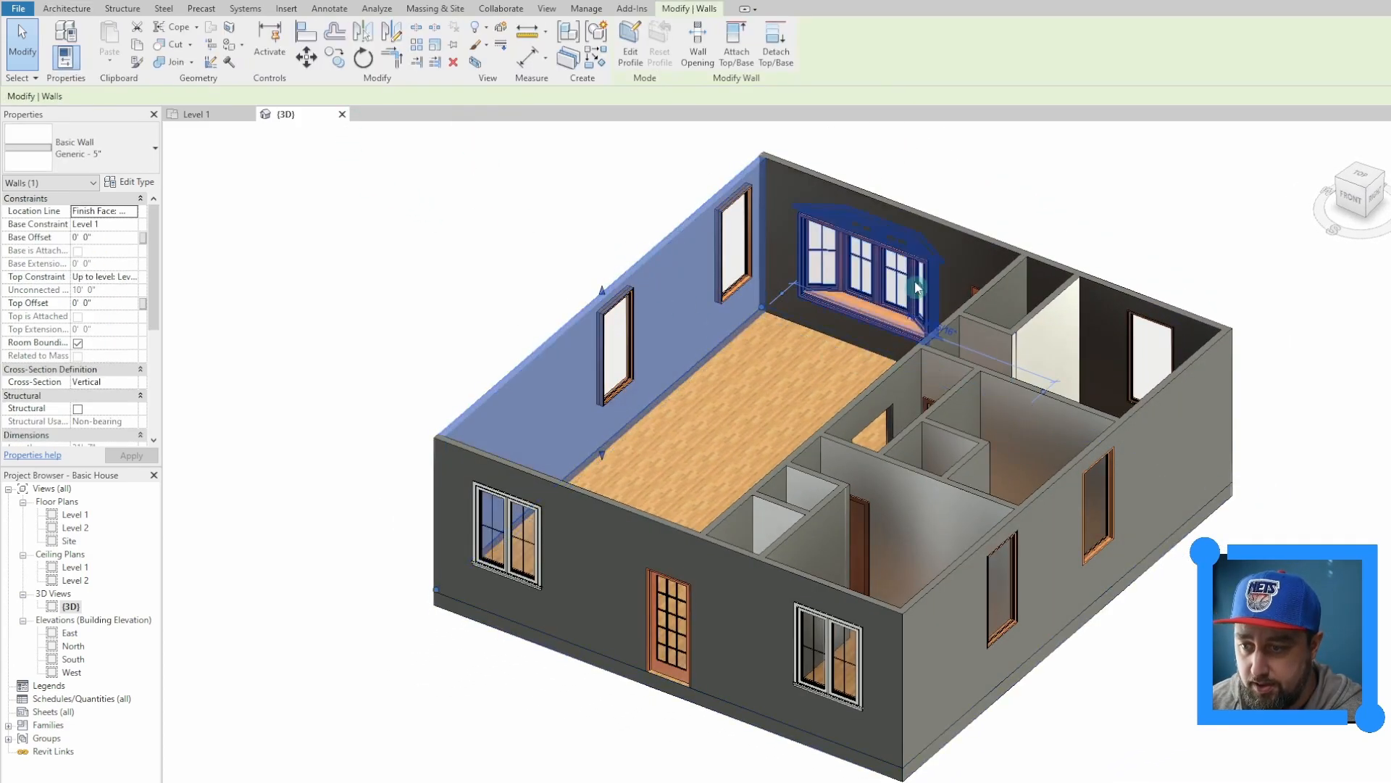
pyautogui.click(230, 45)
pyautogui.scroll(-3, 304, 348)
pyautogui.scroll(3, 311, 346)
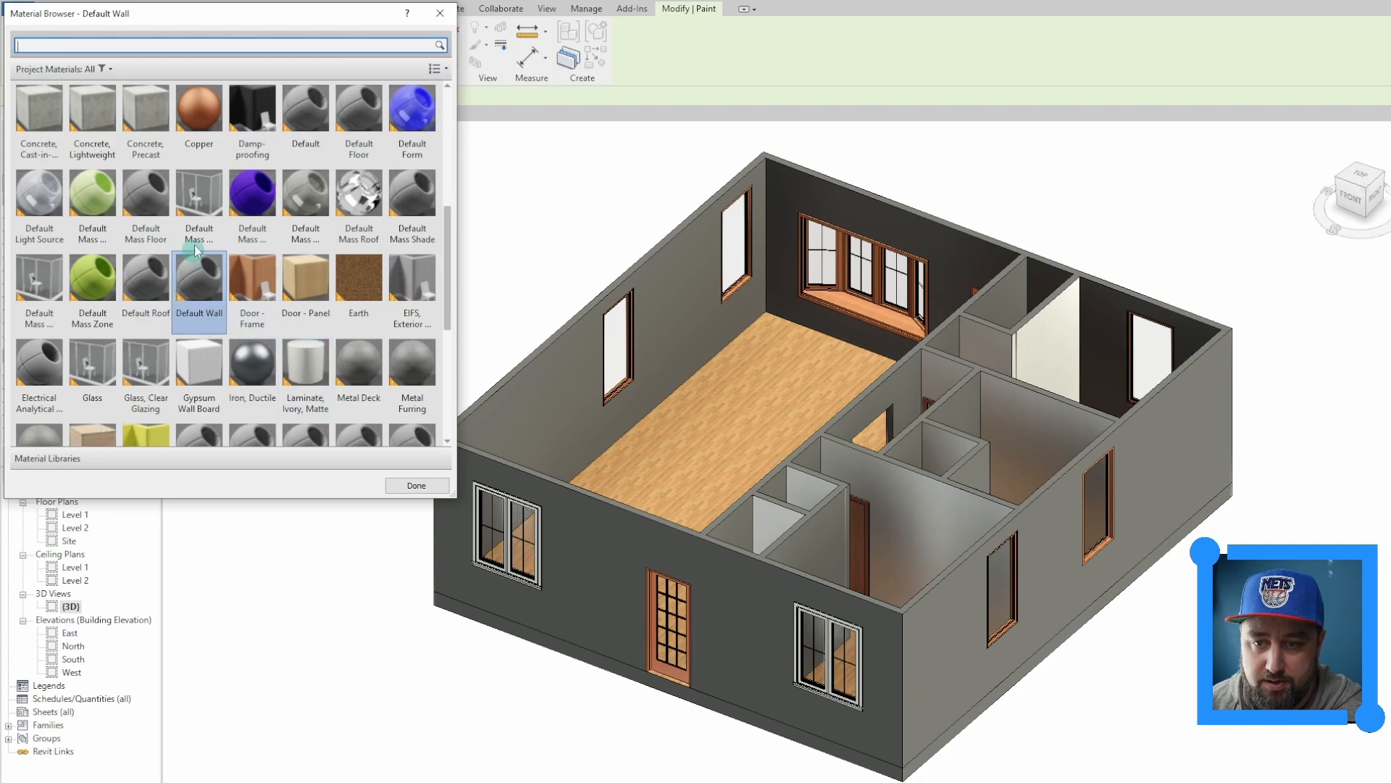
pyautogui.scroll(3, 312, 347)
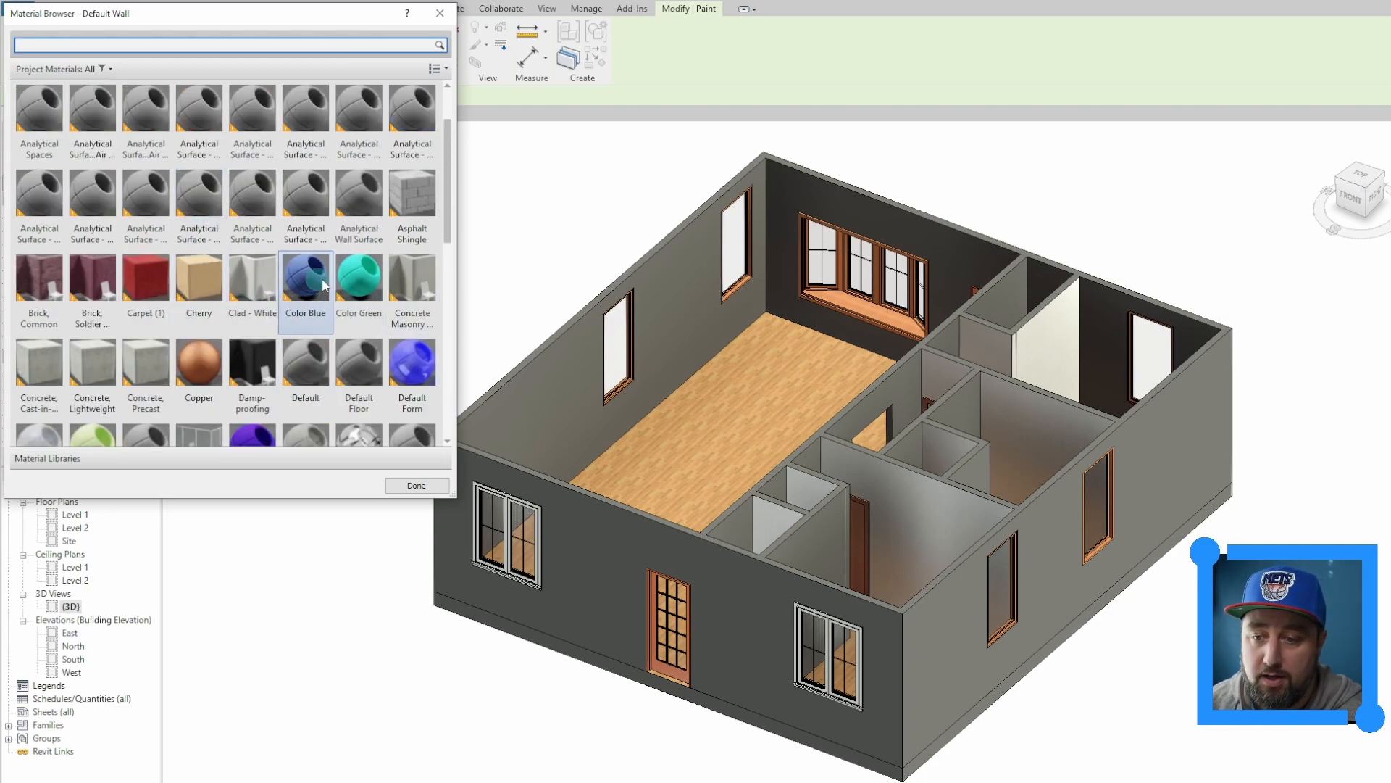
pyautogui.click(358, 282)
pyautogui.scroll(-1, 410, 377)
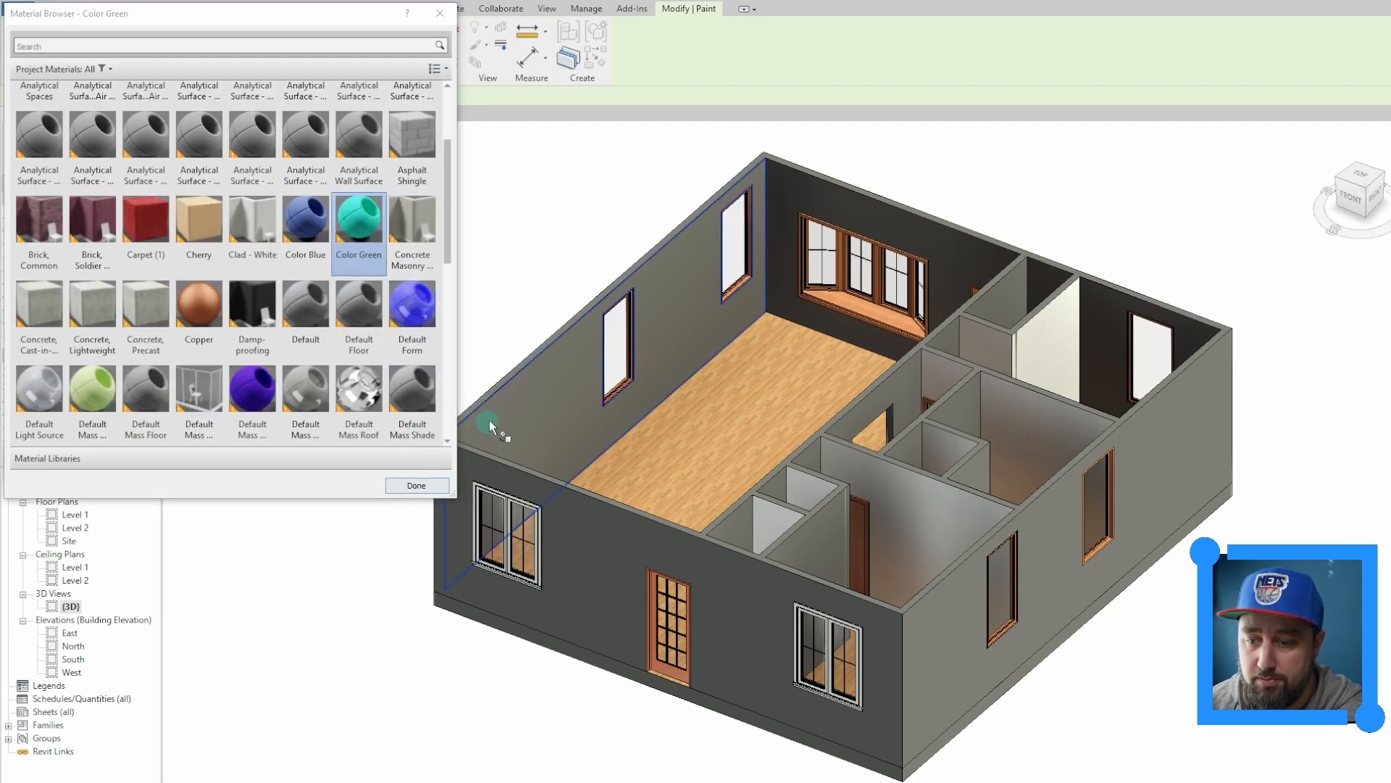
pyautogui.click(554, 407)
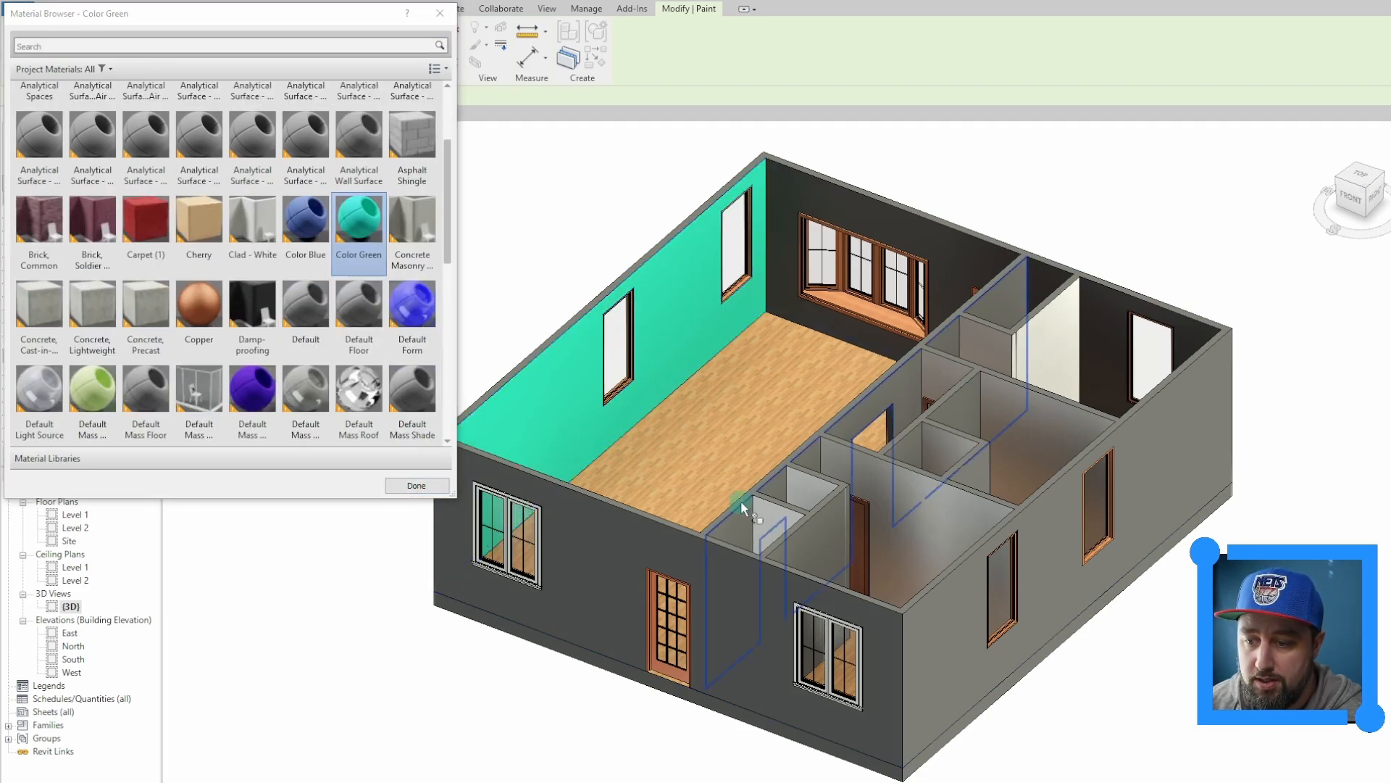
# Paint the interior face of the north exterior wall with the bay window in Color Green, and finish painting.
pyautogui.click(782, 194)
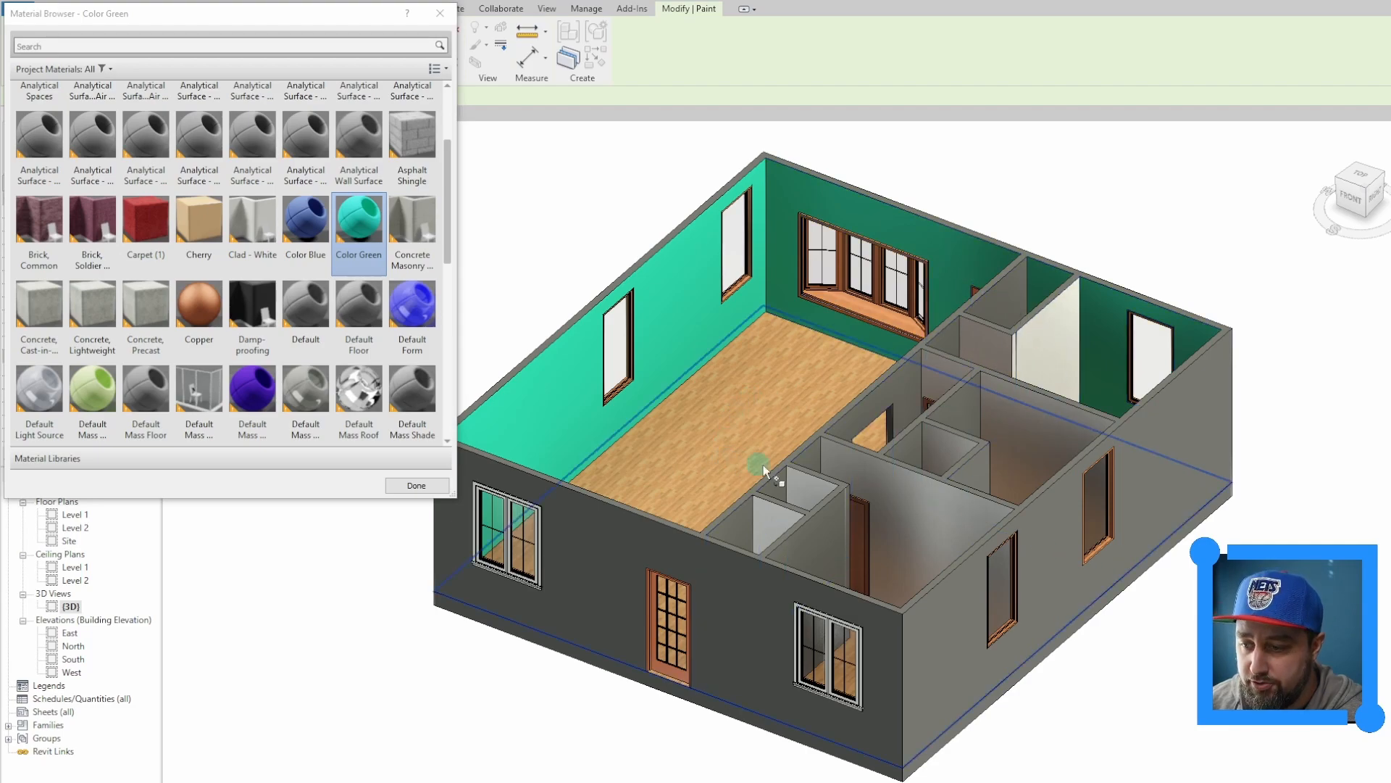
pyautogui.moveTo(754, 387)
pyautogui.keyDown('shift'); pyautogui.mouseDown(button='middle')
pyautogui.moveTo(882, 418)
pyautogui.moveTo(991, 419)
pyautogui.mouseUp(button='middle'); pyautogui.keyUp('shift')
pyautogui.click(479, 546)
pyautogui.moveTo(543, 642)
pyautogui.keyDown('shift'); pyautogui.mouseDown(button='middle')
pyautogui.moveTo(1261, 674)
pyautogui.moveTo(1059, 546)
pyautogui.moveTo(656, 469)
pyautogui.moveTo(391, 534)
pyautogui.moveTo(254, 499)
pyautogui.moveTo(217, 549)
pyautogui.moveTo(196, 623)
pyautogui.moveTo(348, 529)
pyautogui.mouseUp(button='middle'); pyautogui.keyUp('shift')
pyautogui.click(1265, 678)
pyautogui.click(410, 487)
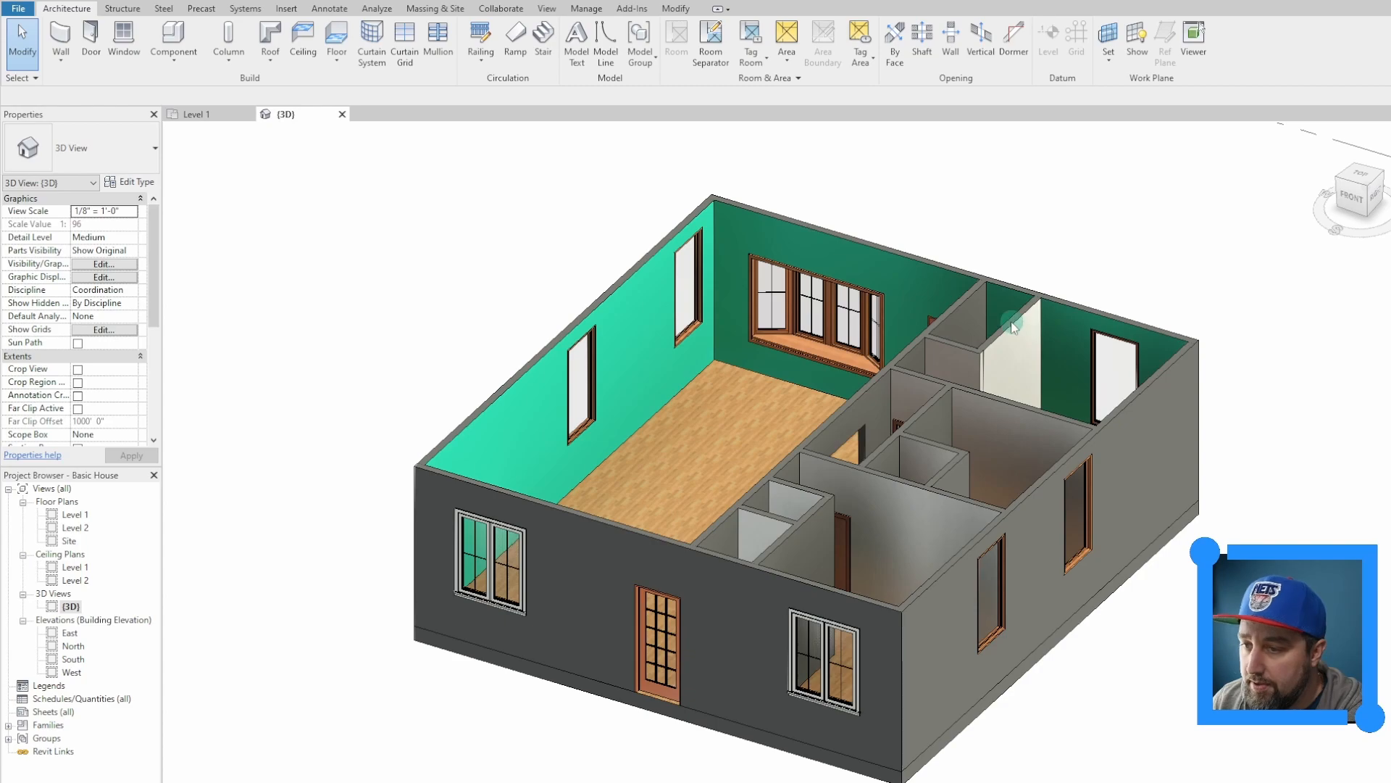
# Switch to the Level 1 floor plan, start the Wall tool, and save the project at the save reminder.
pyautogui.click(188, 116)
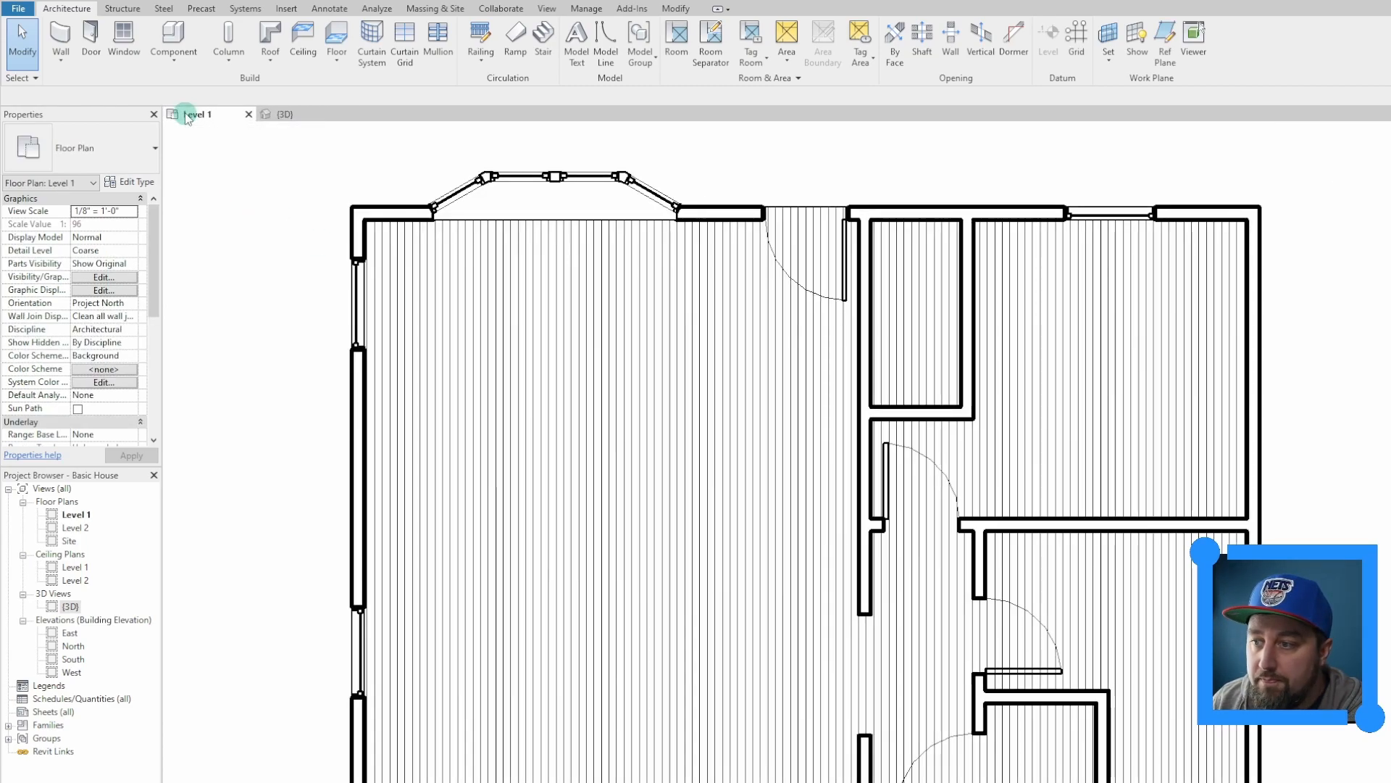
pyautogui.click(64, 37)
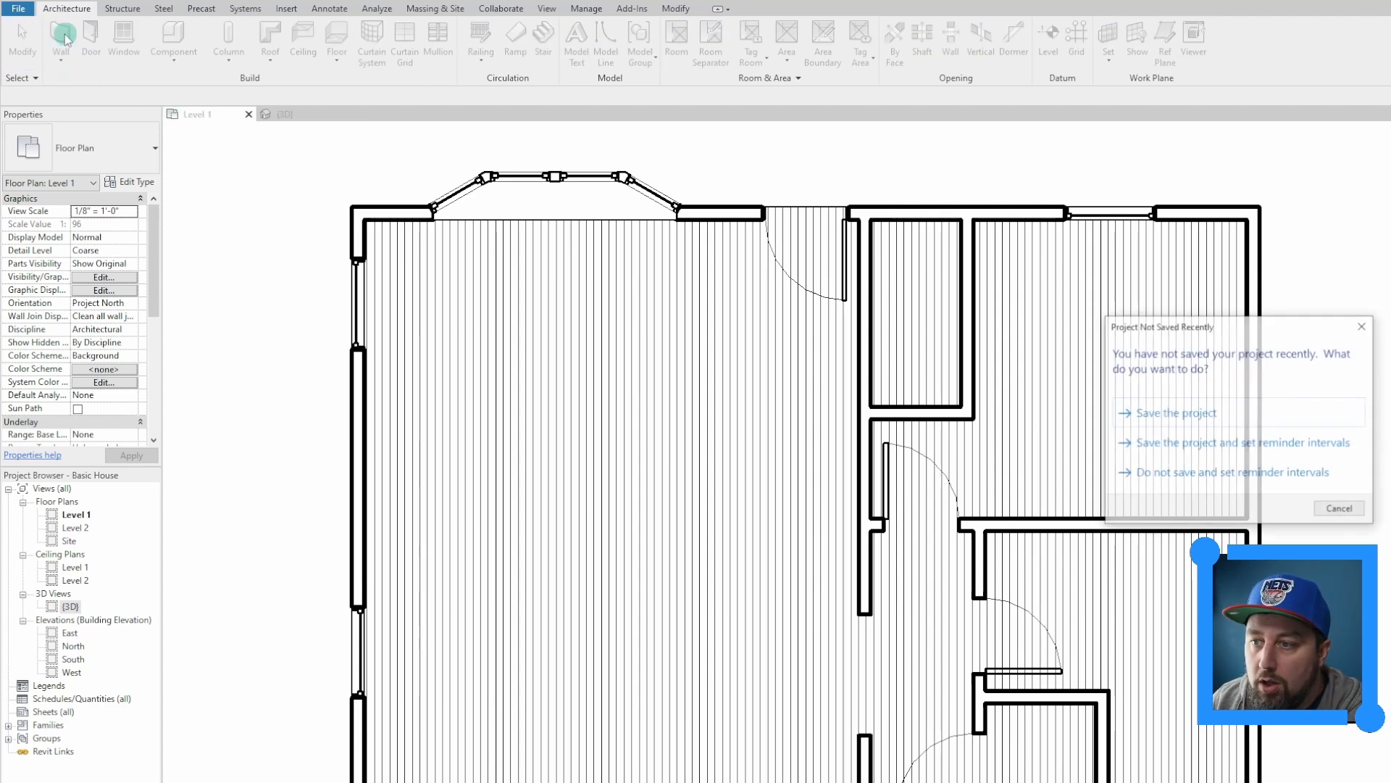
pyautogui.click(1234, 426)
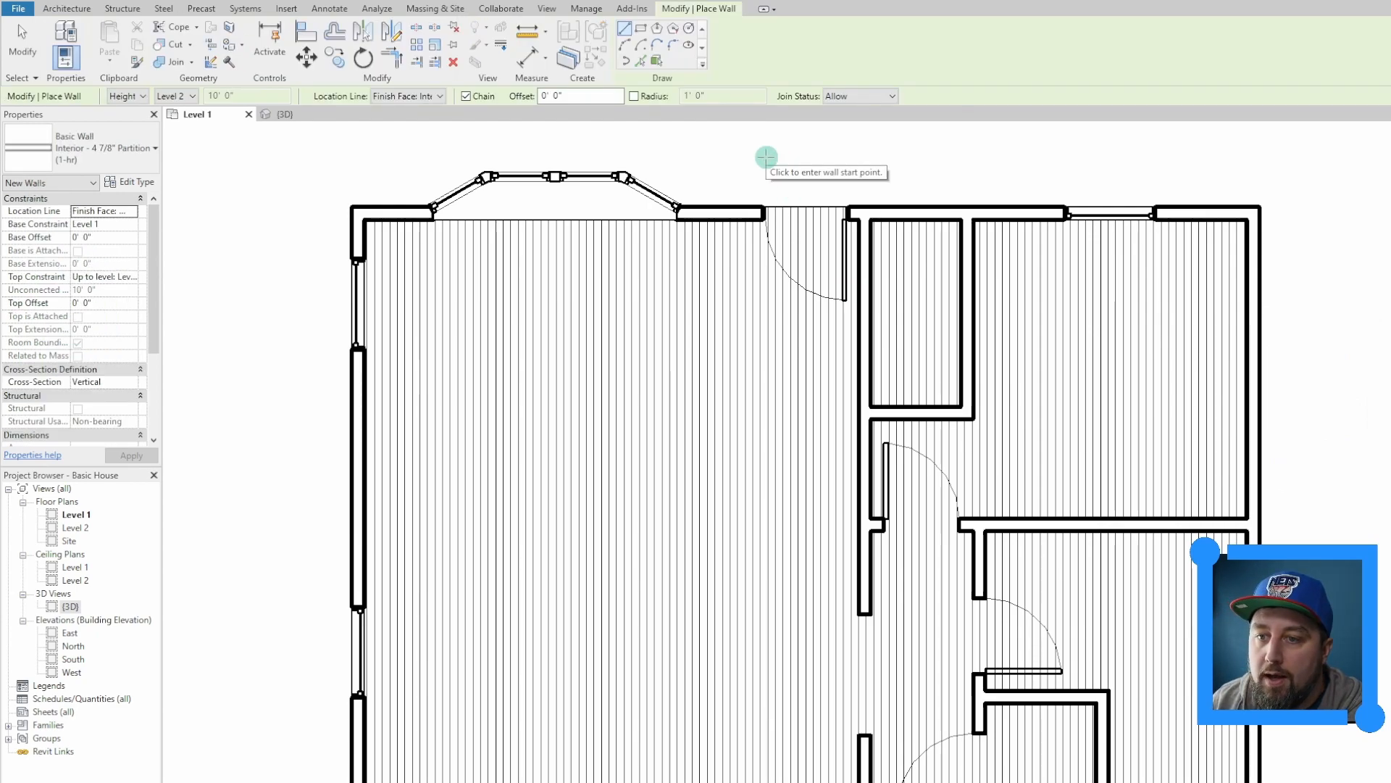
# Split the north exterior wall at the long interior partition's west face, just east of the back door.
pyautogui.click(413, 29)
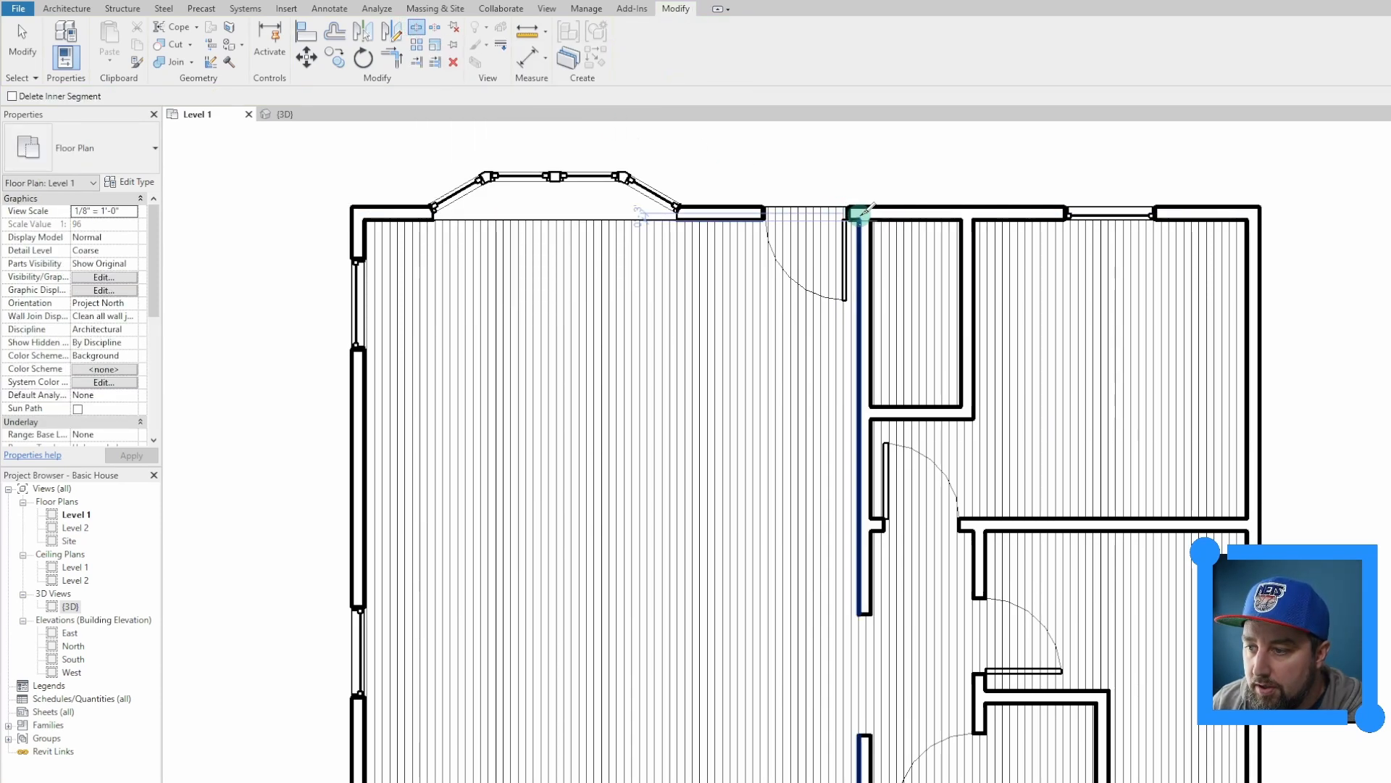
pyautogui.scroll(5, 857, 211)
pyautogui.scroll(3, 861, 214)
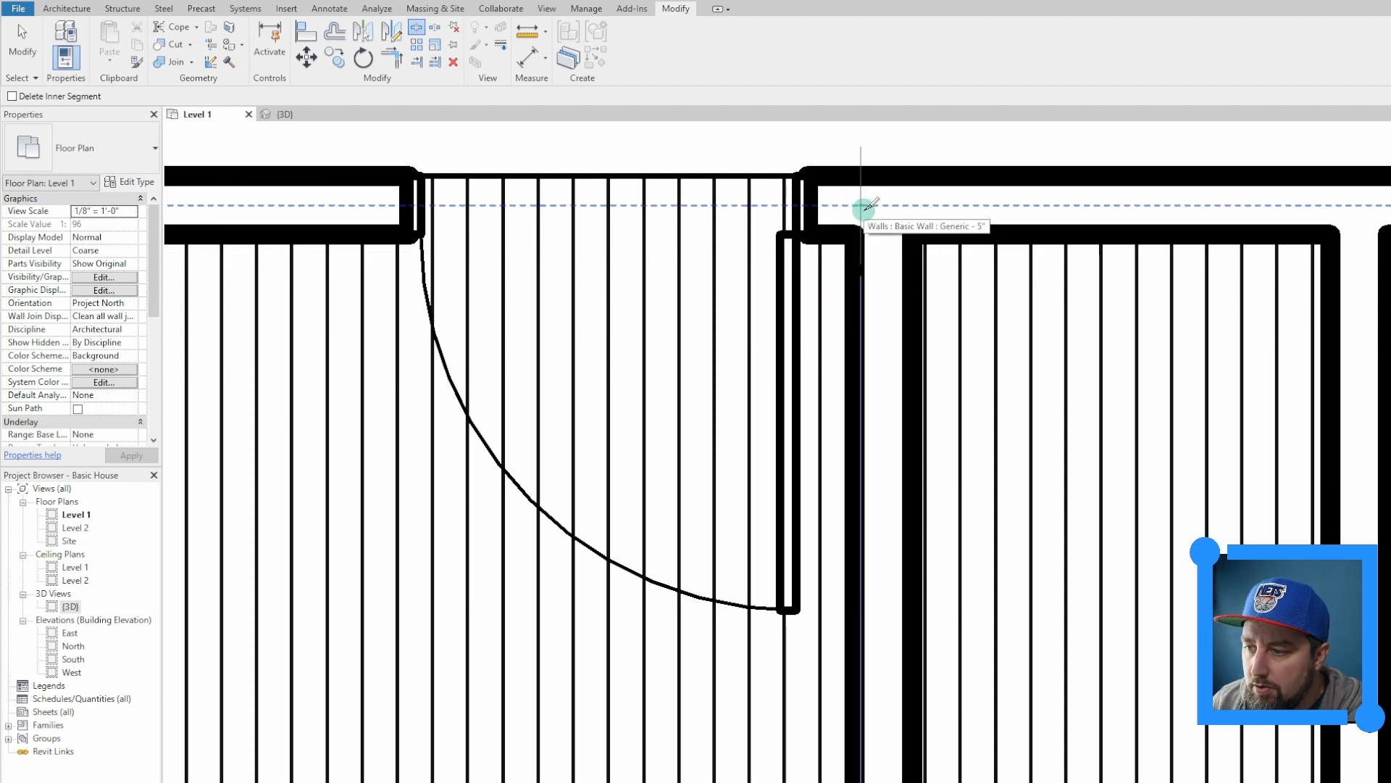
pyautogui.click(863, 209)
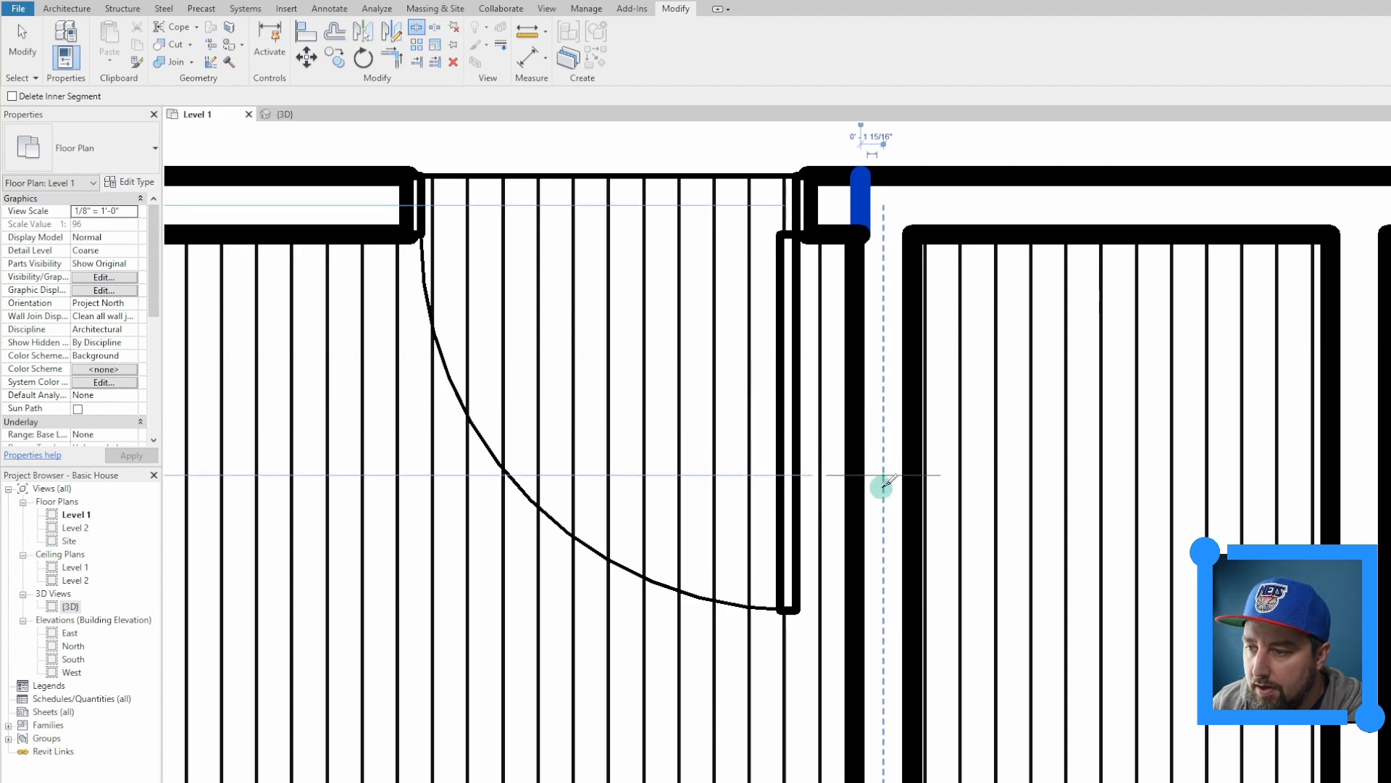
# Split the south exterior wall at the long interior partition's west face, just east of the front door.
pyautogui.scroll(-6, 878, 502)
pyautogui.moveTo(877, 650); pyautogui.dragTo(883, 244, button='middle')
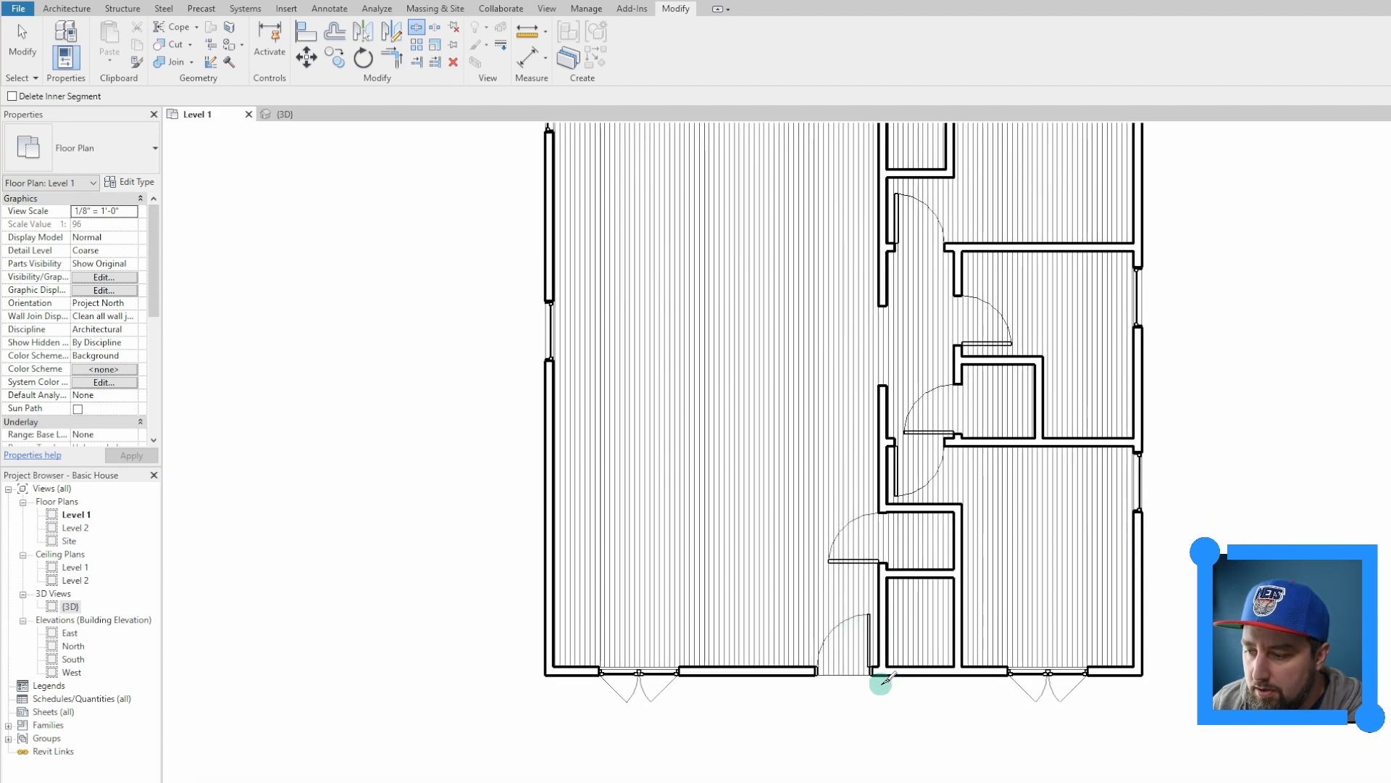
pyautogui.scroll(3, 881, 683)
pyautogui.scroll(2, 885, 684)
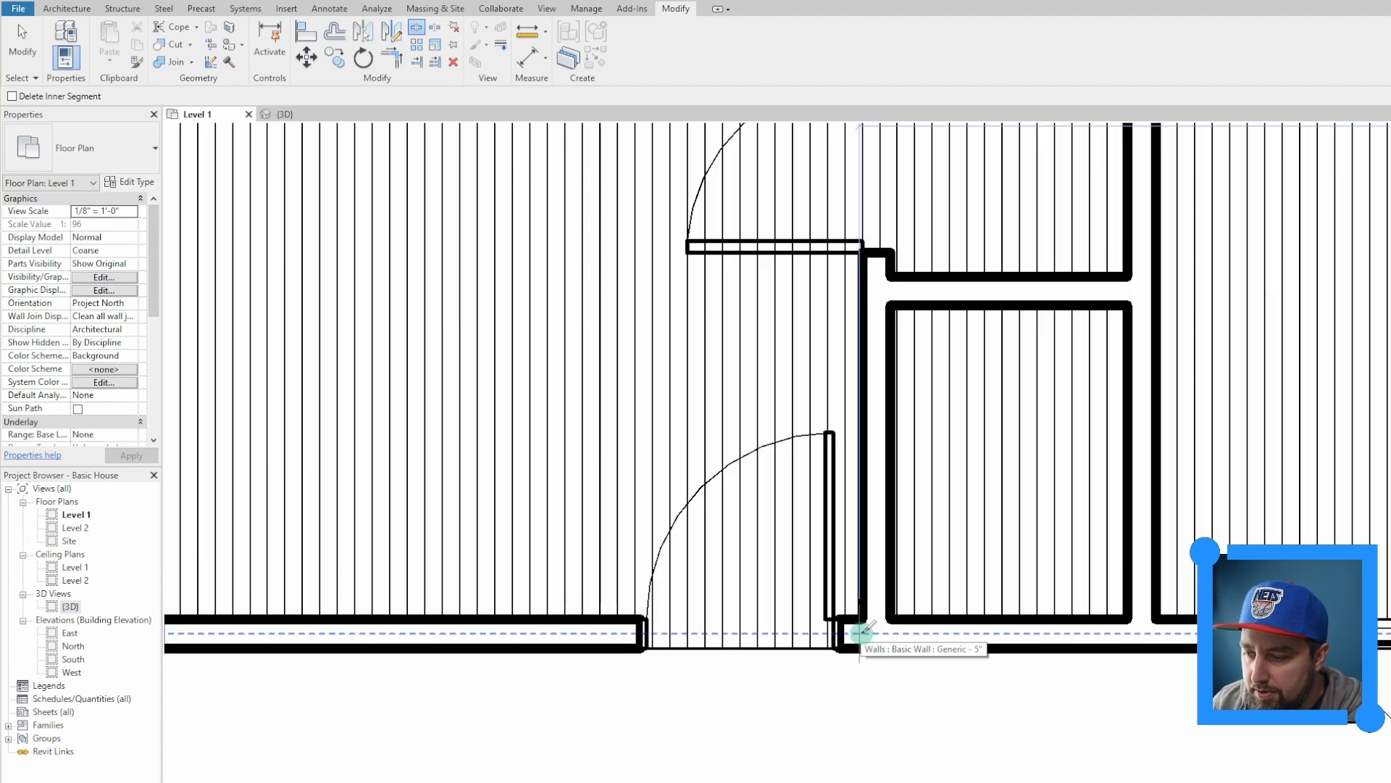
pyautogui.click(862, 632)
pyautogui.scroll(3, 899, 560)
pyautogui.scroll(-8, 899, 561)
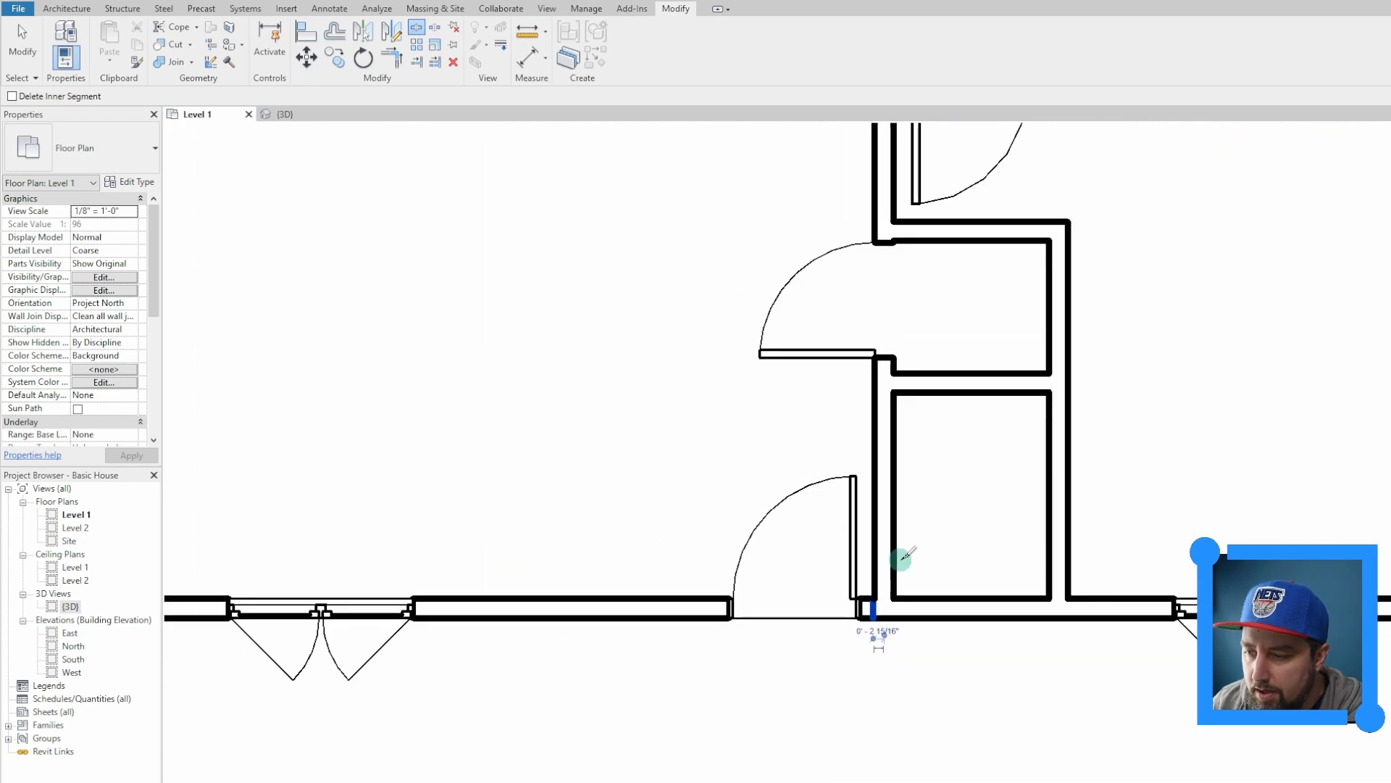
pyautogui.moveTo(710, 305); pyautogui.dragTo(643, 490, button='middle')
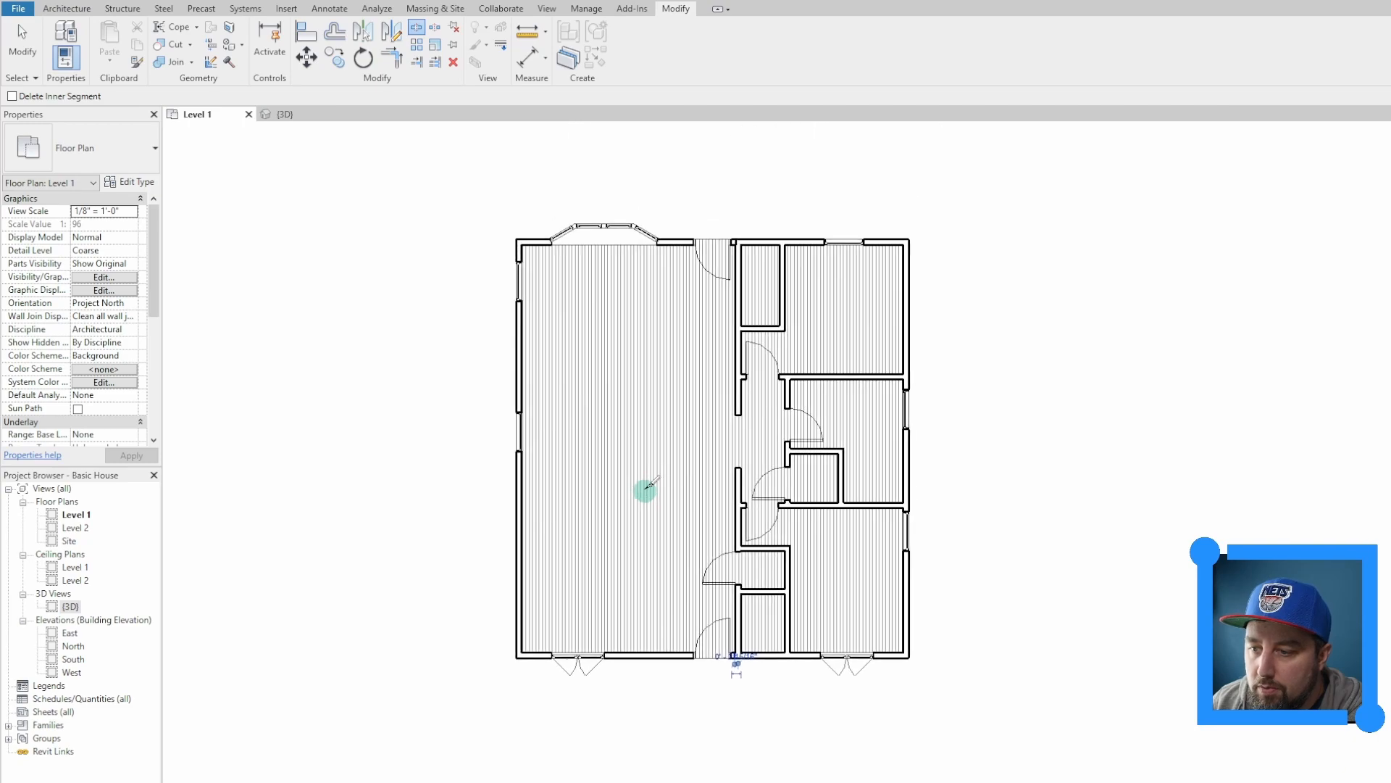
# Return to the 3D view, leave the Split tool, and paint the interior face of the north wall's east segment with Color Blue.
pyautogui.click(282, 113)
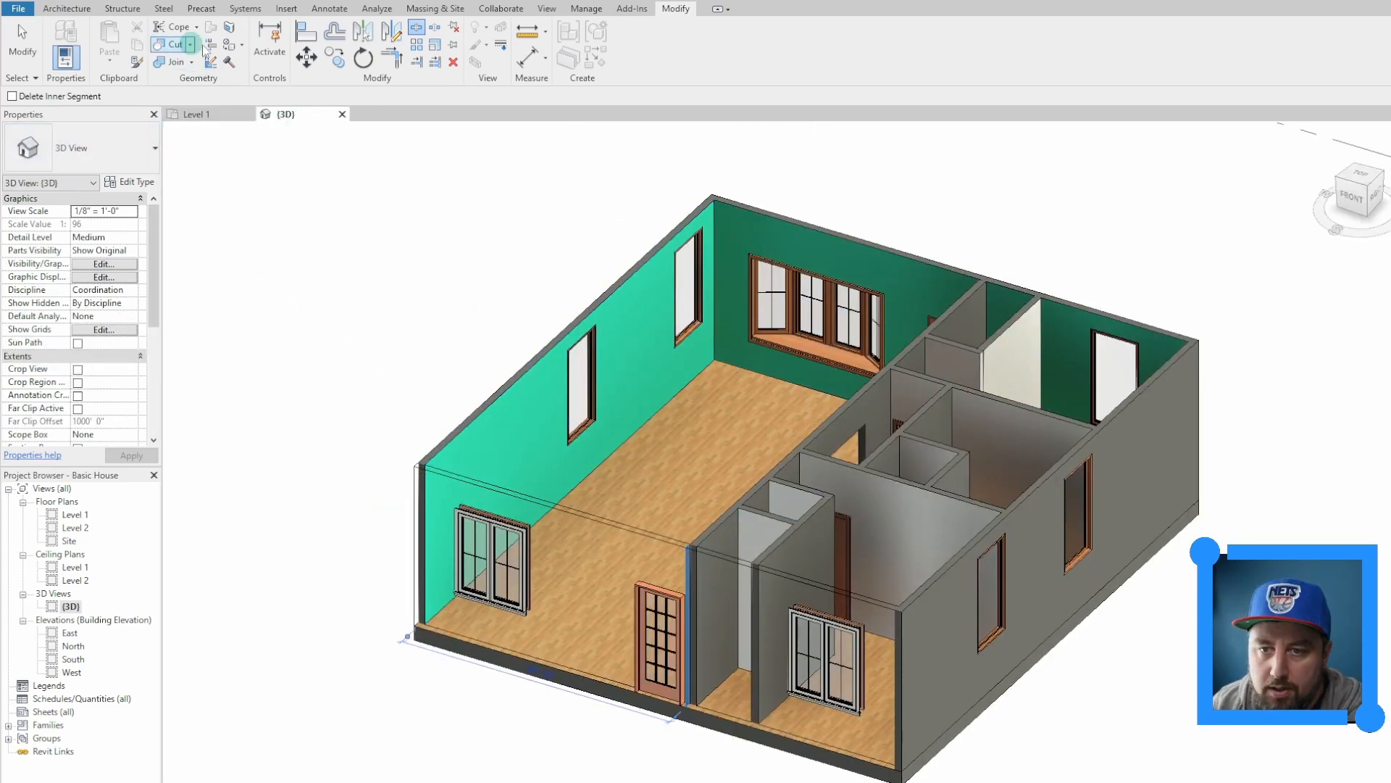
pyautogui.press('Escape')
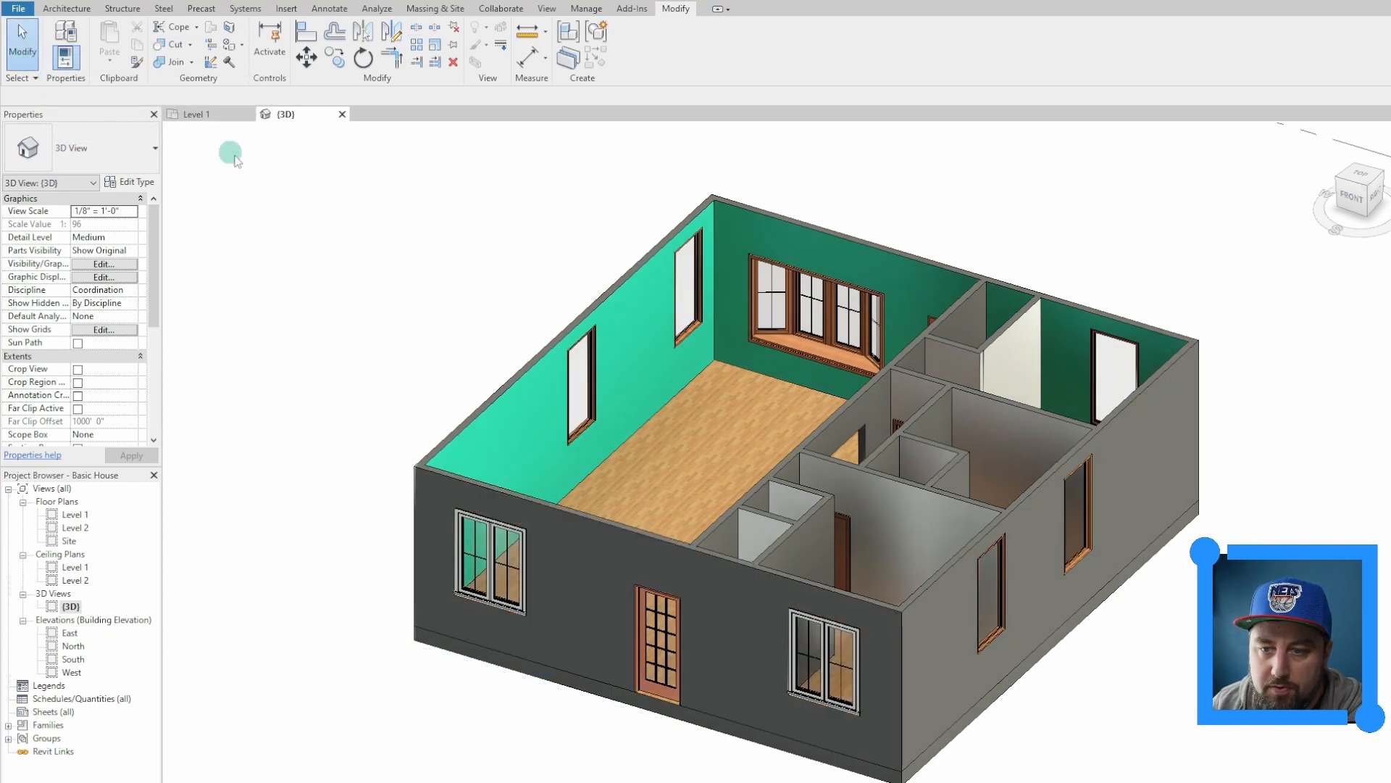
pyautogui.click(1081, 320)
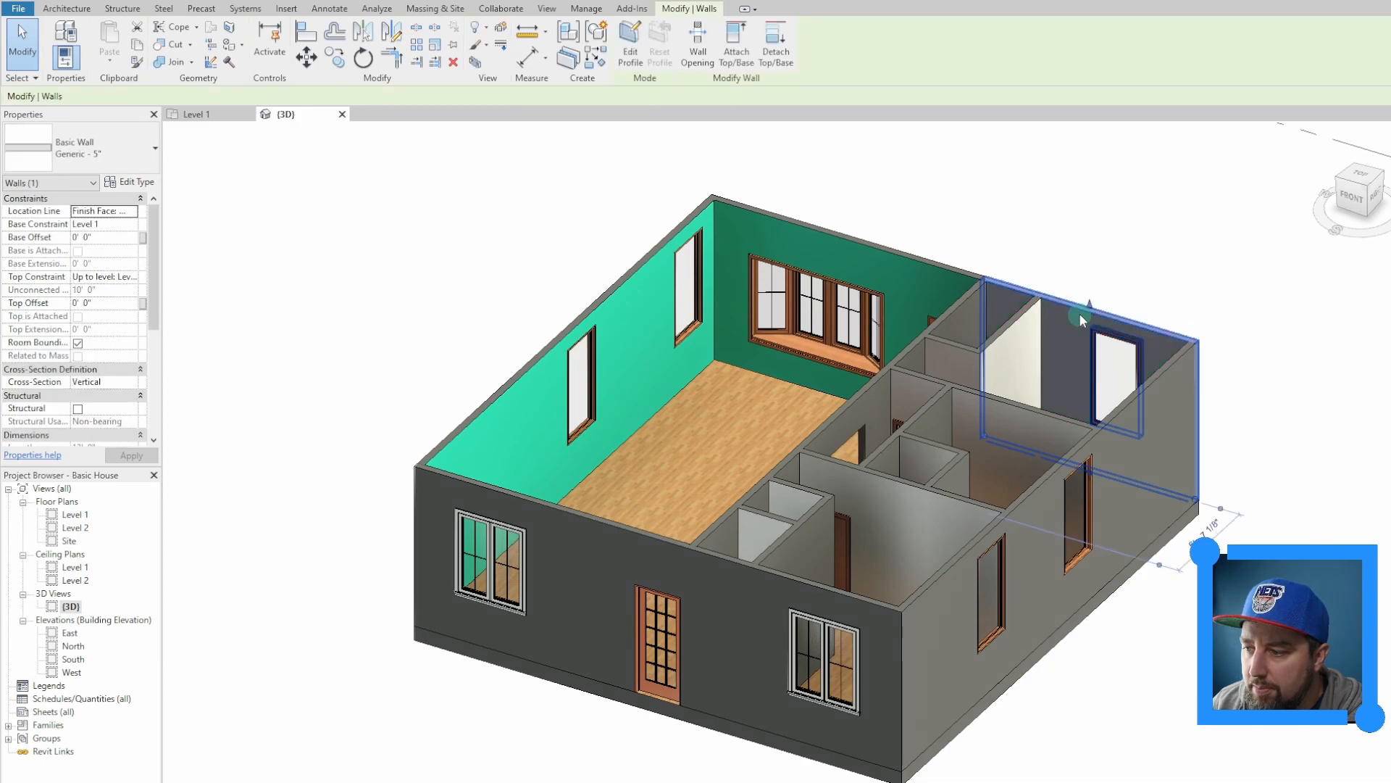
pyautogui.click(231, 46)
pyautogui.click(305, 283)
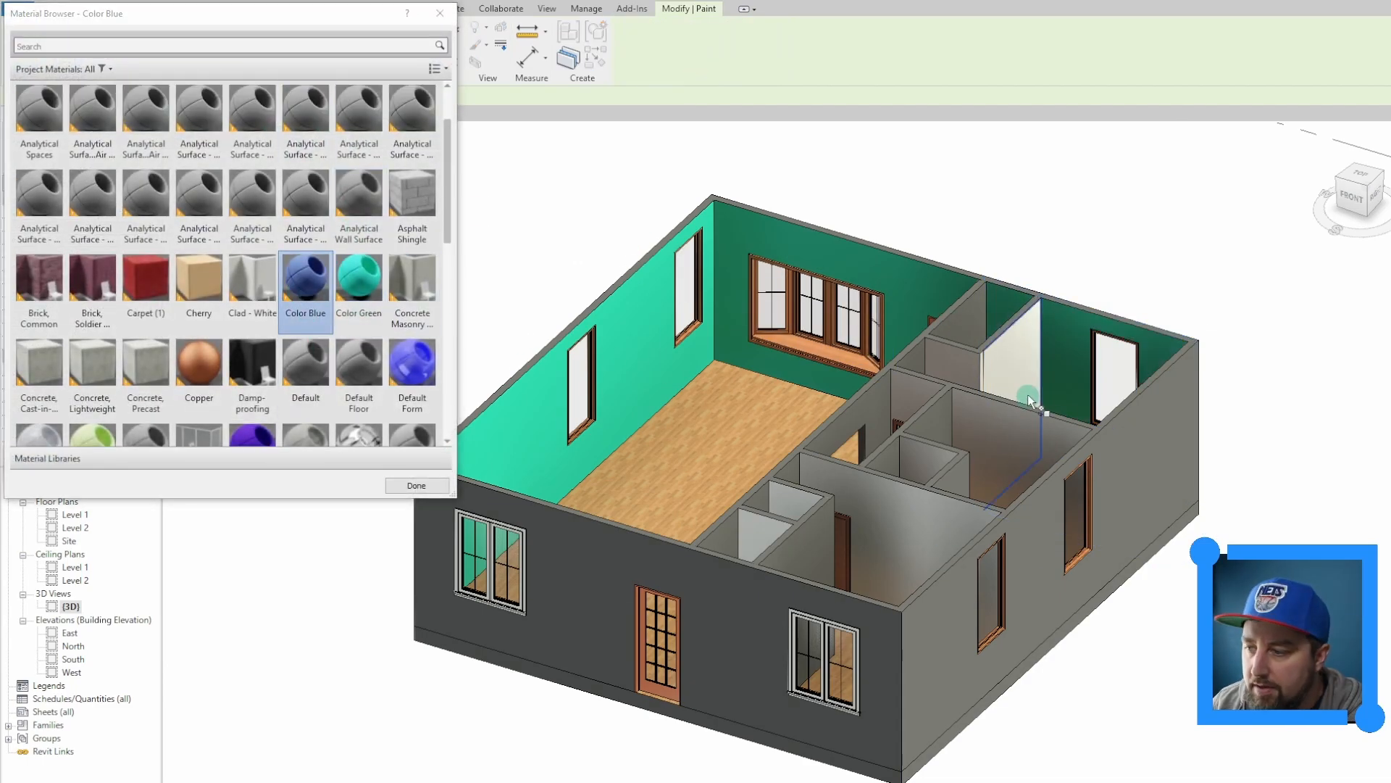
pyautogui.click(1055, 336)
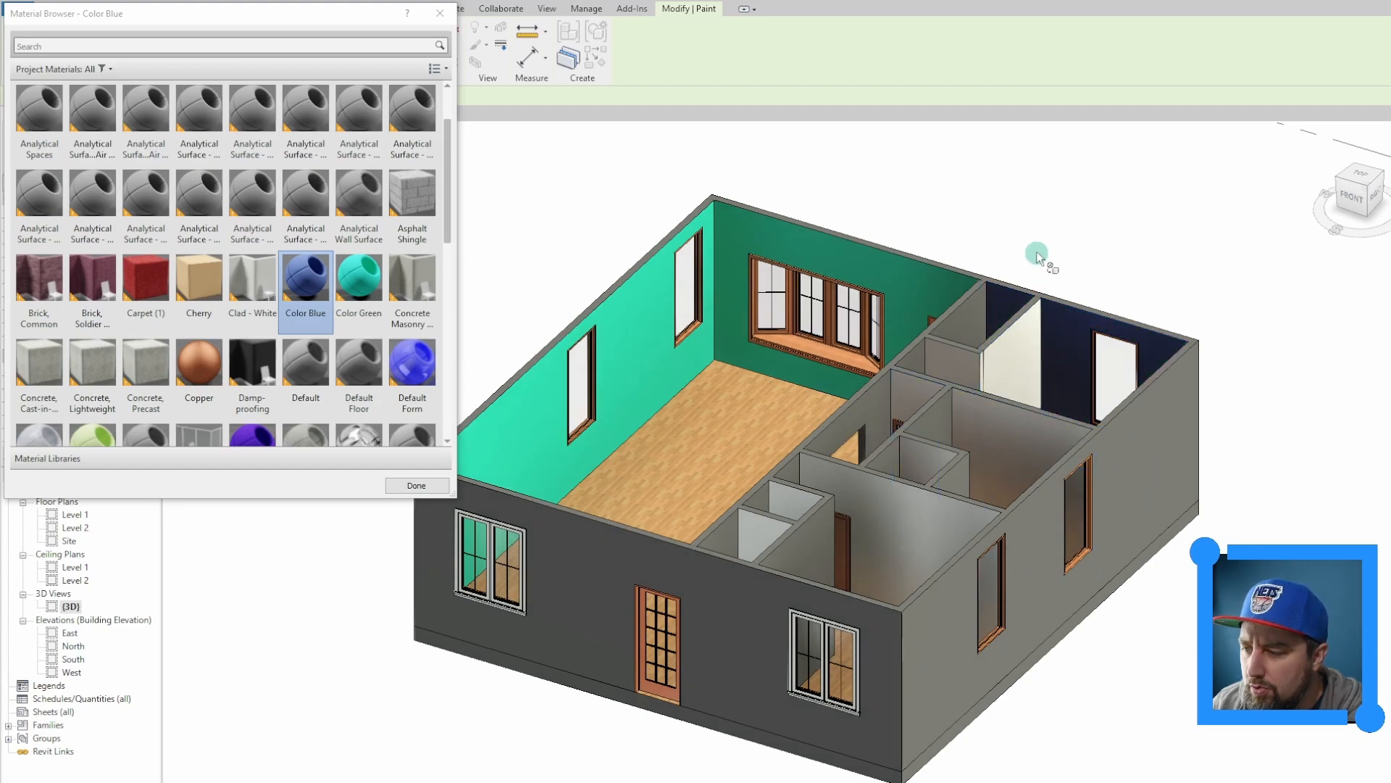
# Paint the east exterior wall's interior face and the partition face in the southeast room with Color Blue.
pyautogui.moveTo(1041, 260)
pyautogui.keyDown('shift'); pyautogui.mouseDown(button='middle')
pyautogui.moveTo(1155, 297)
pyautogui.moveTo(1258, 289)
pyautogui.moveTo(776, 407)
pyautogui.mouseUp(button='middle'); pyautogui.keyUp('shift')
pyautogui.keyDown('shift'); pyautogui.moveTo(924, 369); pyautogui.dragTo(843, 460, button='middle'); pyautogui.keyUp('shift')
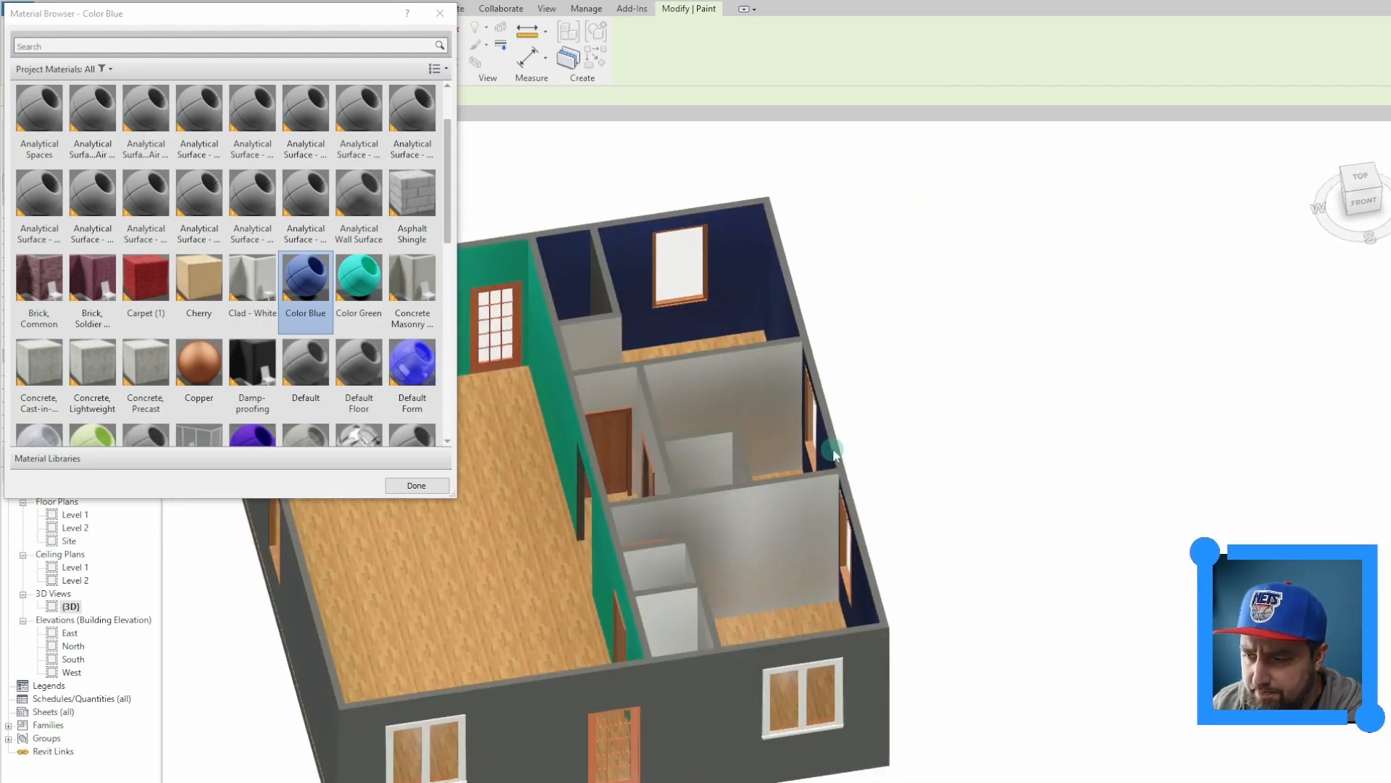
pyautogui.click(758, 505)
# Paint the south exterior wall's interior face and the partition faces of the east-side rooms with Color Blue.
pyautogui.moveTo(909, 338)
pyautogui.mouseDown(button='middle')
pyautogui.moveTo(854, 379)
pyautogui.moveTo(1174, 382)
pyautogui.moveTo(1170, 415)
pyautogui.mouseUp(button='middle')
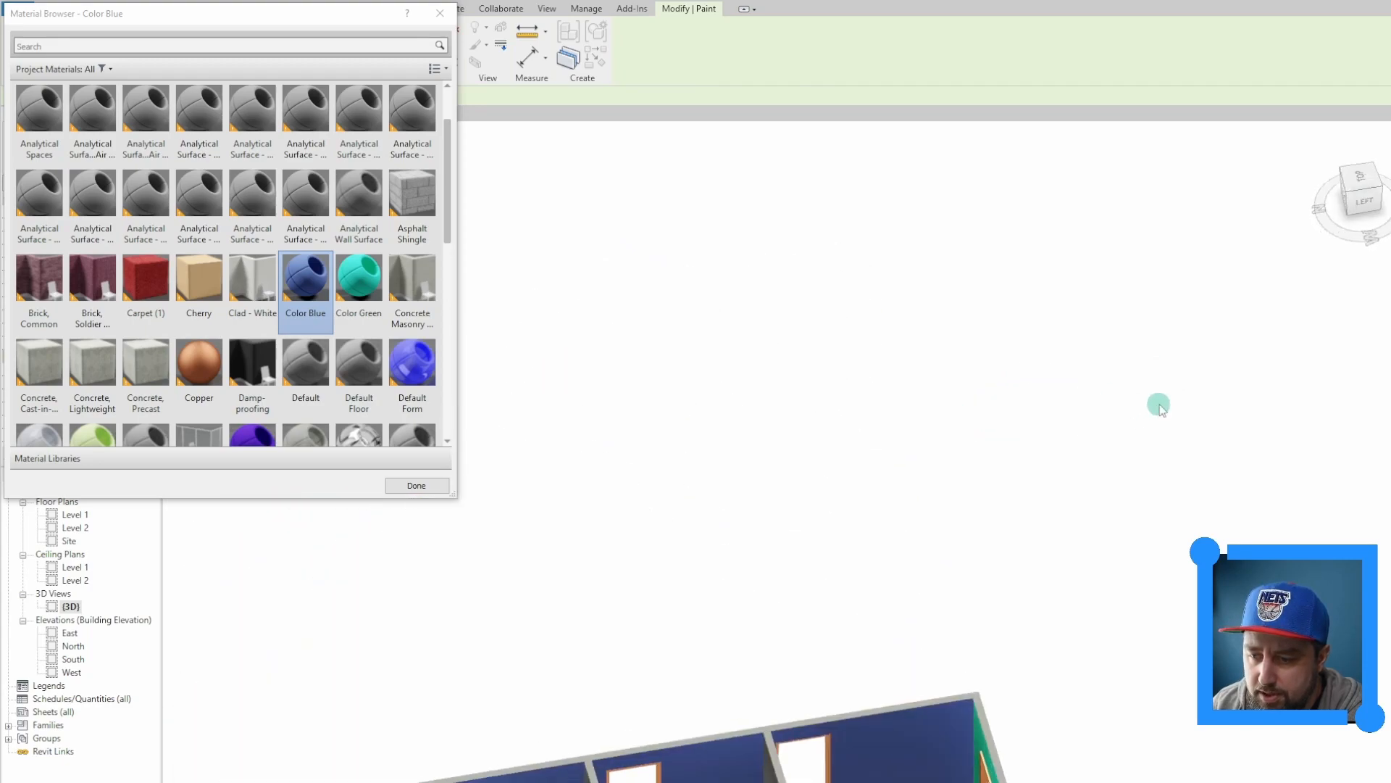
pyautogui.moveTo(832, 490)
pyautogui.keyDown('shift'); pyautogui.mouseDown(button='middle')
pyautogui.moveTo(891, 565)
pyautogui.moveTo(897, 224)
pyautogui.moveTo(897, 278)
pyautogui.moveTo(915, 271)
pyautogui.mouseUp(button='middle'); pyautogui.keyUp('shift')
pyautogui.click(1120, 294)
pyautogui.click(952, 396)
pyautogui.click(864, 449)
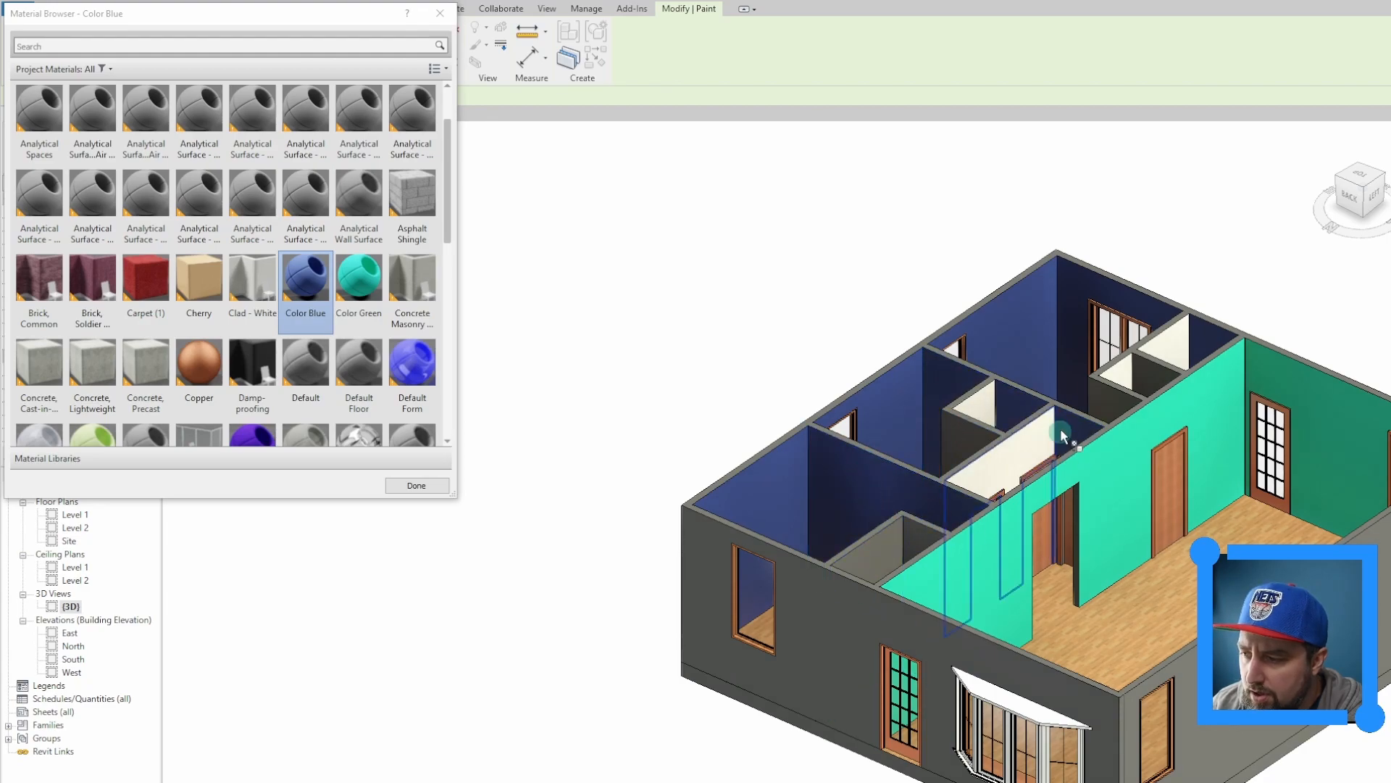
pyautogui.click(1107, 389)
pyautogui.moveTo(1050, 389)
pyautogui.mouseDown(button='middle')
pyautogui.moveTo(1141, 433)
pyautogui.moveTo(1103, 488)
pyautogui.moveTo(1242, 497)
pyautogui.moveTo(1034, 457)
pyautogui.moveTo(710, 493)
pyautogui.mouseUp(button='middle')
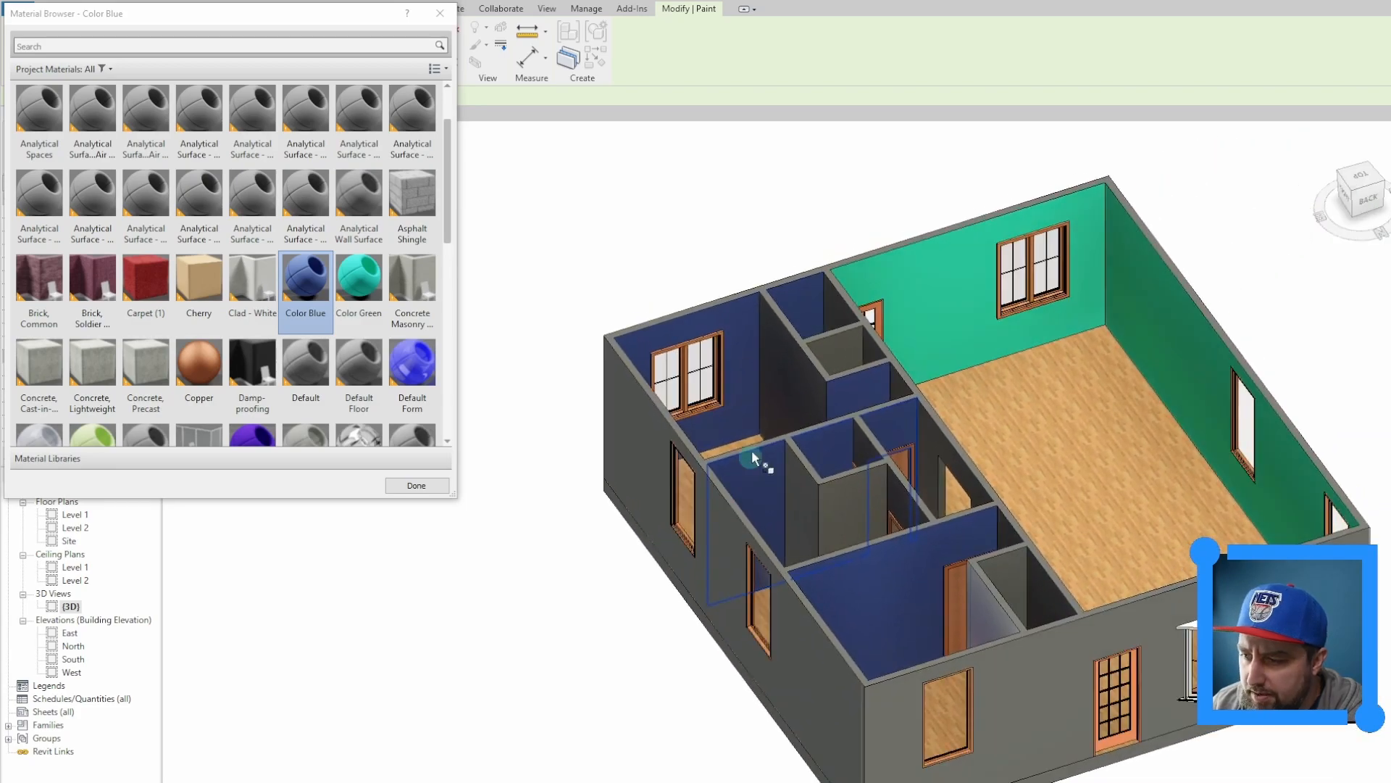
pyautogui.click(993, 597)
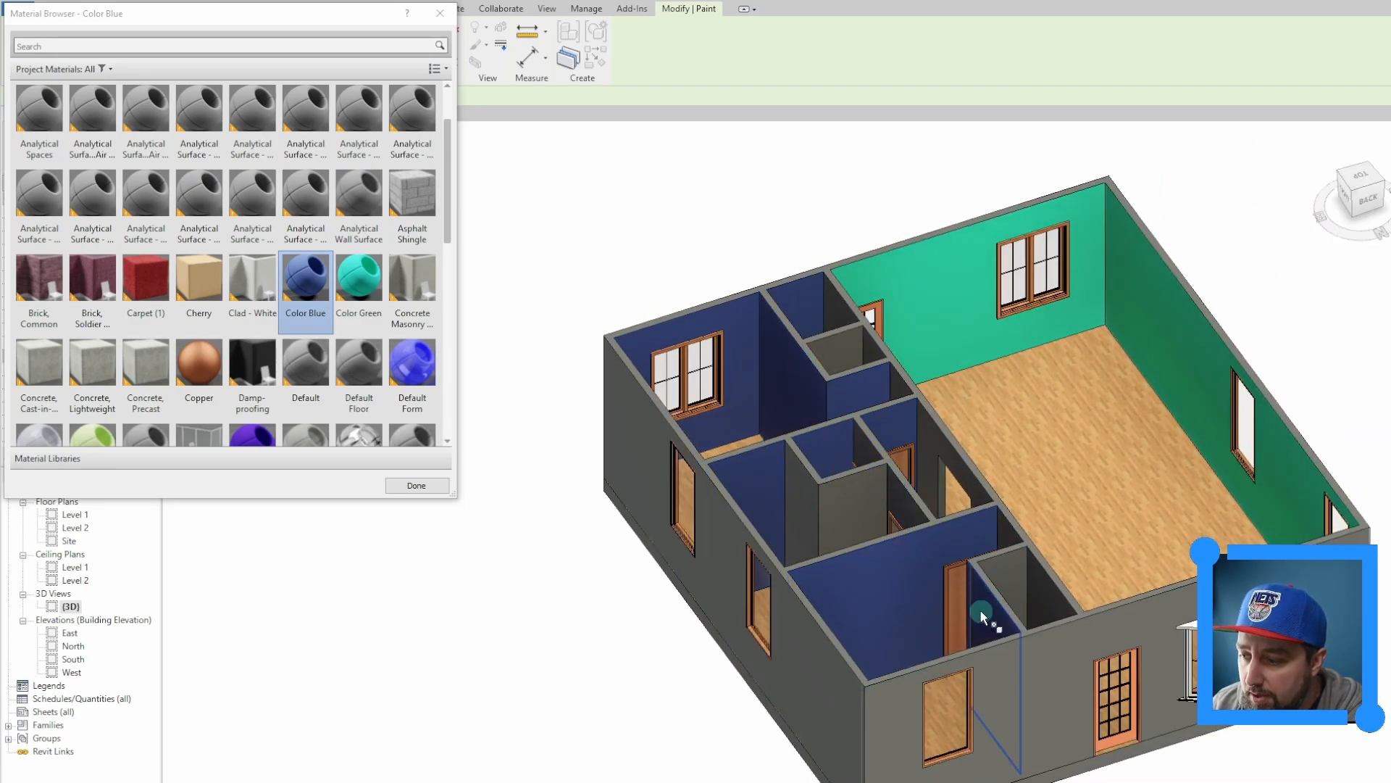
# Paint the exterior face of the west wall with the Brick, Common material.
pyautogui.moveTo(1046, 475)
pyautogui.keyDown('shift'); pyautogui.mouseDown(button='middle')
pyautogui.moveTo(1016, 503)
pyautogui.moveTo(1059, 503)
pyautogui.moveTo(1012, 553)
pyautogui.moveTo(705, 568)
pyautogui.moveTo(745, 534)
pyautogui.moveTo(1102, 469)
pyautogui.mouseUp(button='middle'); pyautogui.keyUp('shift')
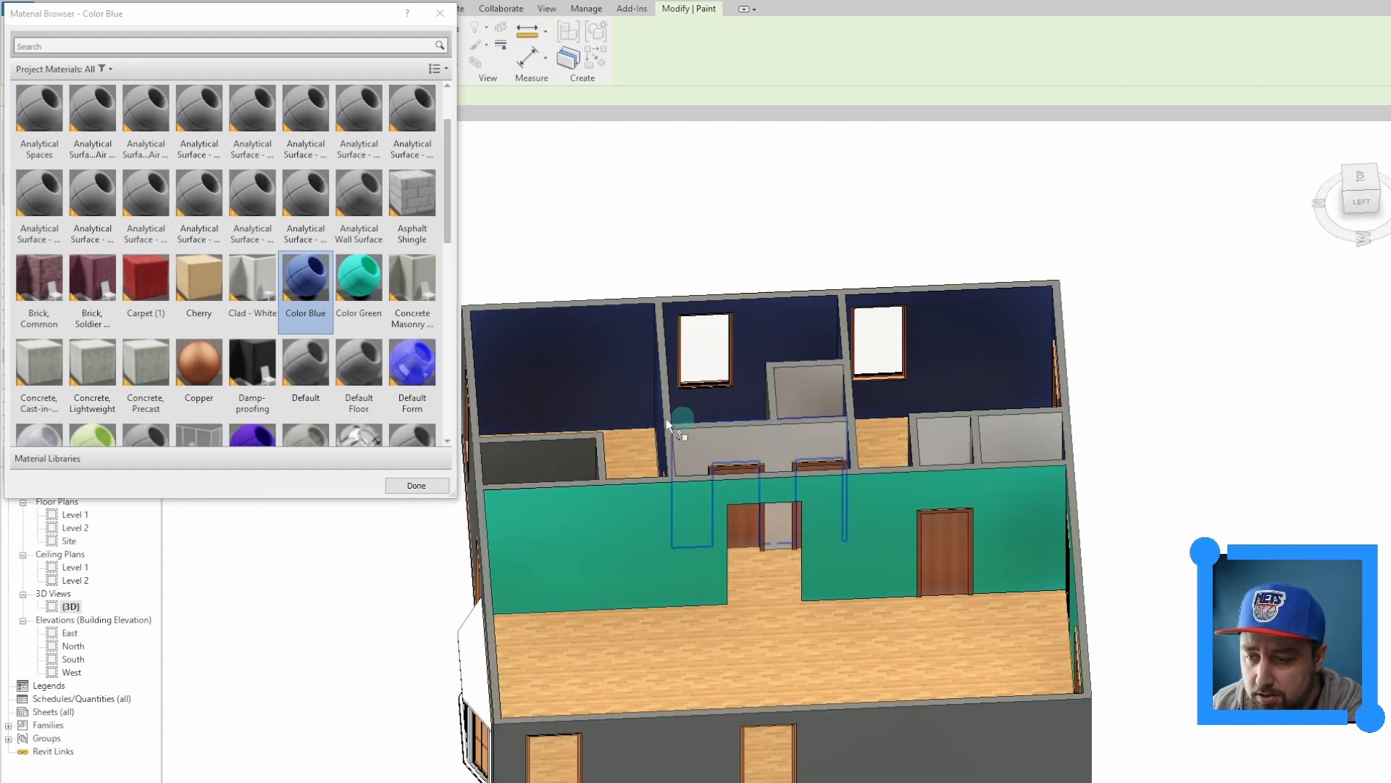
pyautogui.moveTo(907, 443); pyautogui.dragTo(1025, 242, button='middle')
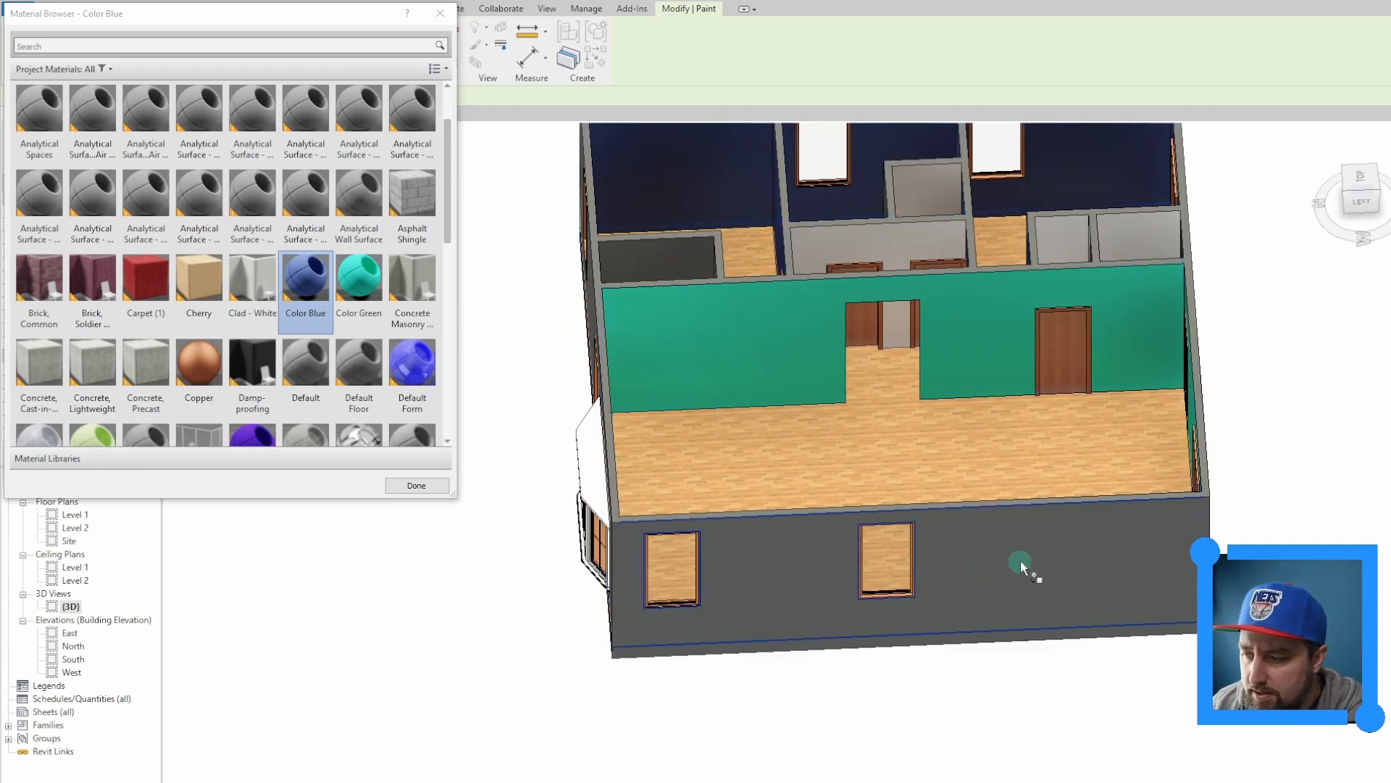
pyautogui.click(307, 303)
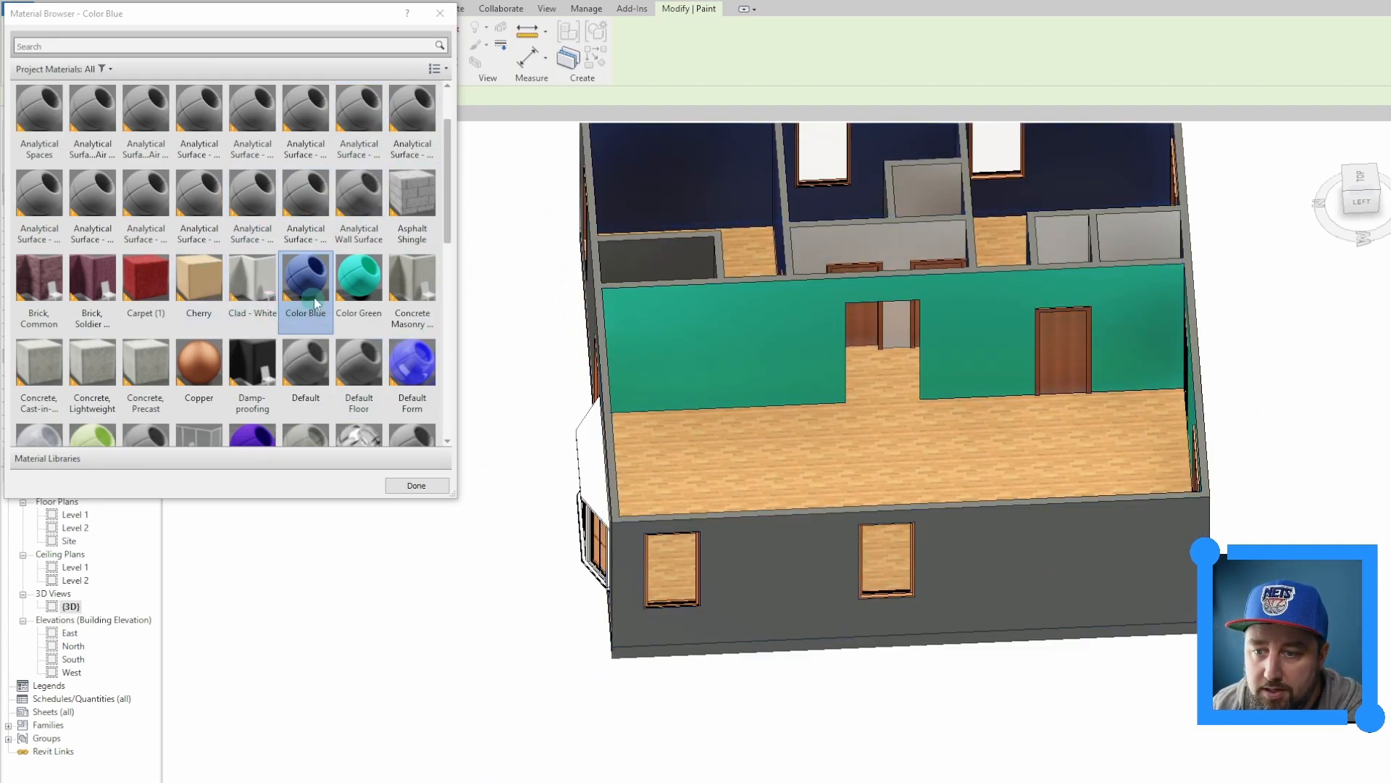
pyautogui.keyDown('ctrl'); pyautogui.click(252, 308); pyautogui.keyUp('ctrl')
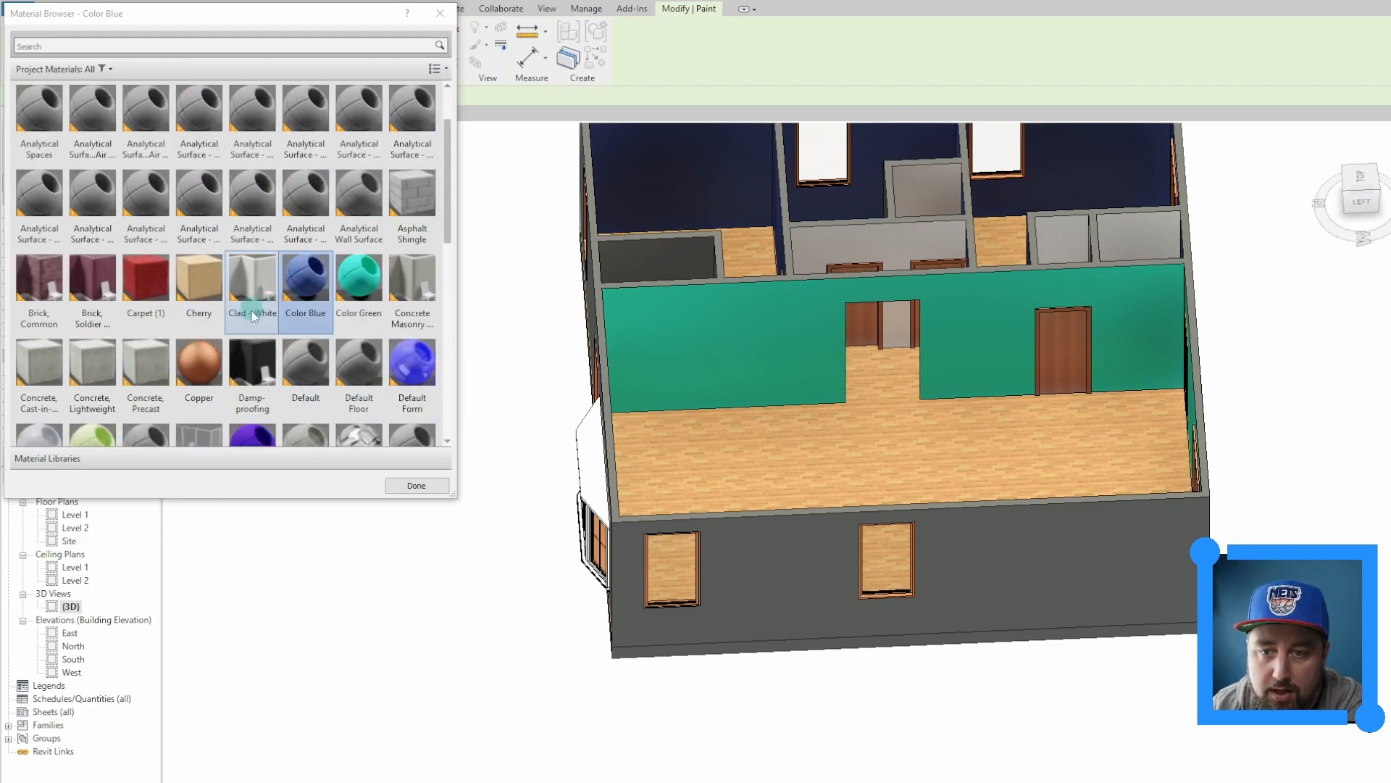
pyautogui.click(39, 279)
pyautogui.click(836, 602)
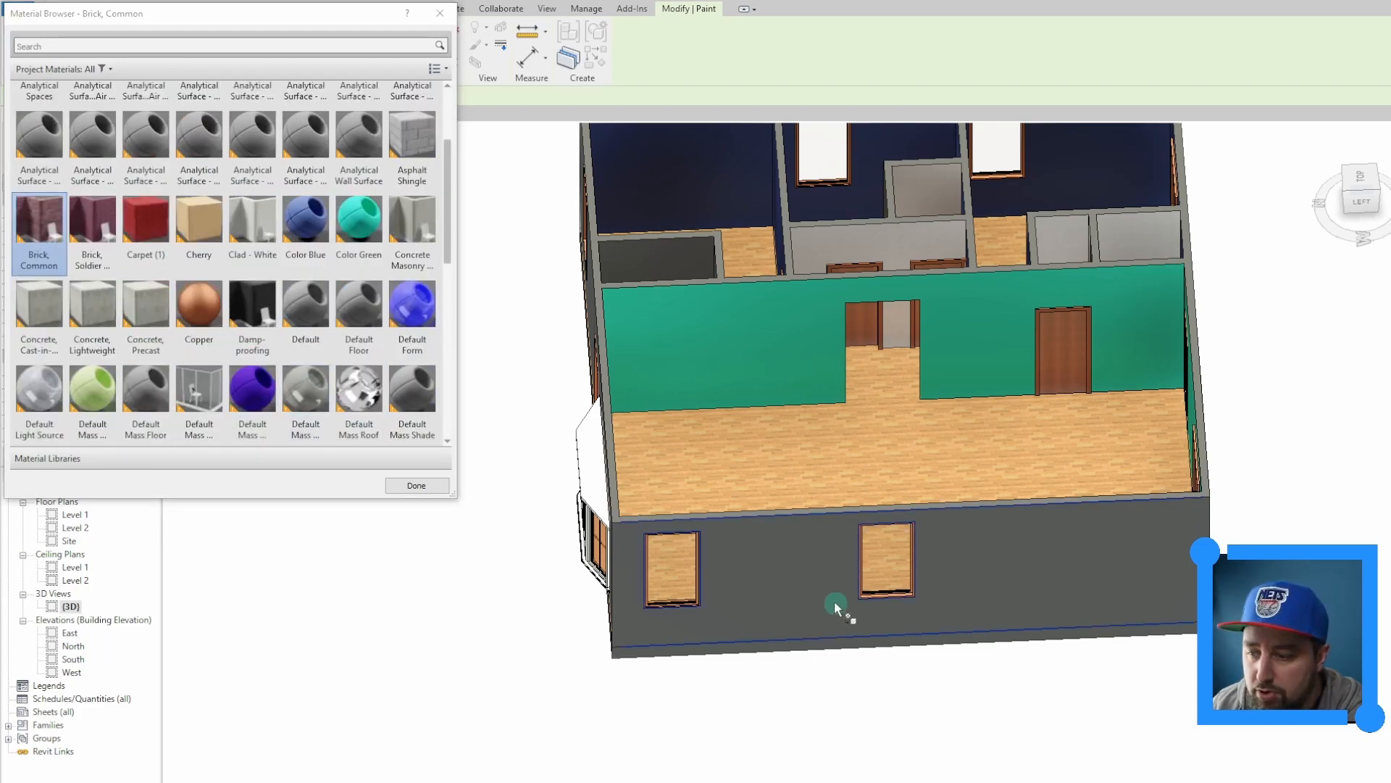
pyautogui.click(763, 575)
# Paint the exterior faces of the south and north wall segments with Brick, Common, and finish painting.
pyautogui.moveTo(1372, 523)
pyautogui.mouseDown(button='middle')
pyautogui.moveTo(1184, 541)
pyautogui.moveTo(1025, 521)
pyautogui.mouseUp(button='middle')
pyautogui.click(884, 268)
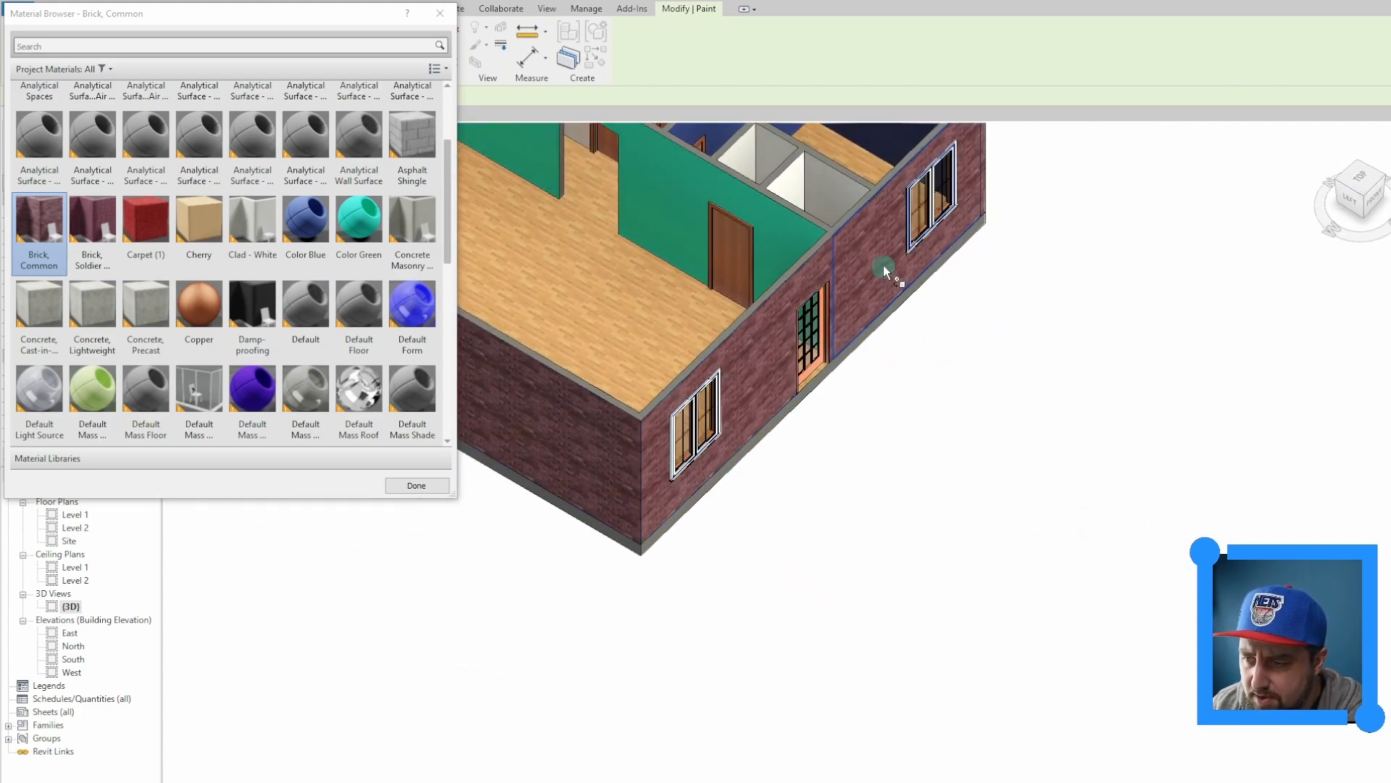
pyautogui.keyDown('shift'); pyautogui.moveTo(986, 306); pyautogui.dragTo(1347, 319, button='middle'); pyautogui.keyUp('shift')
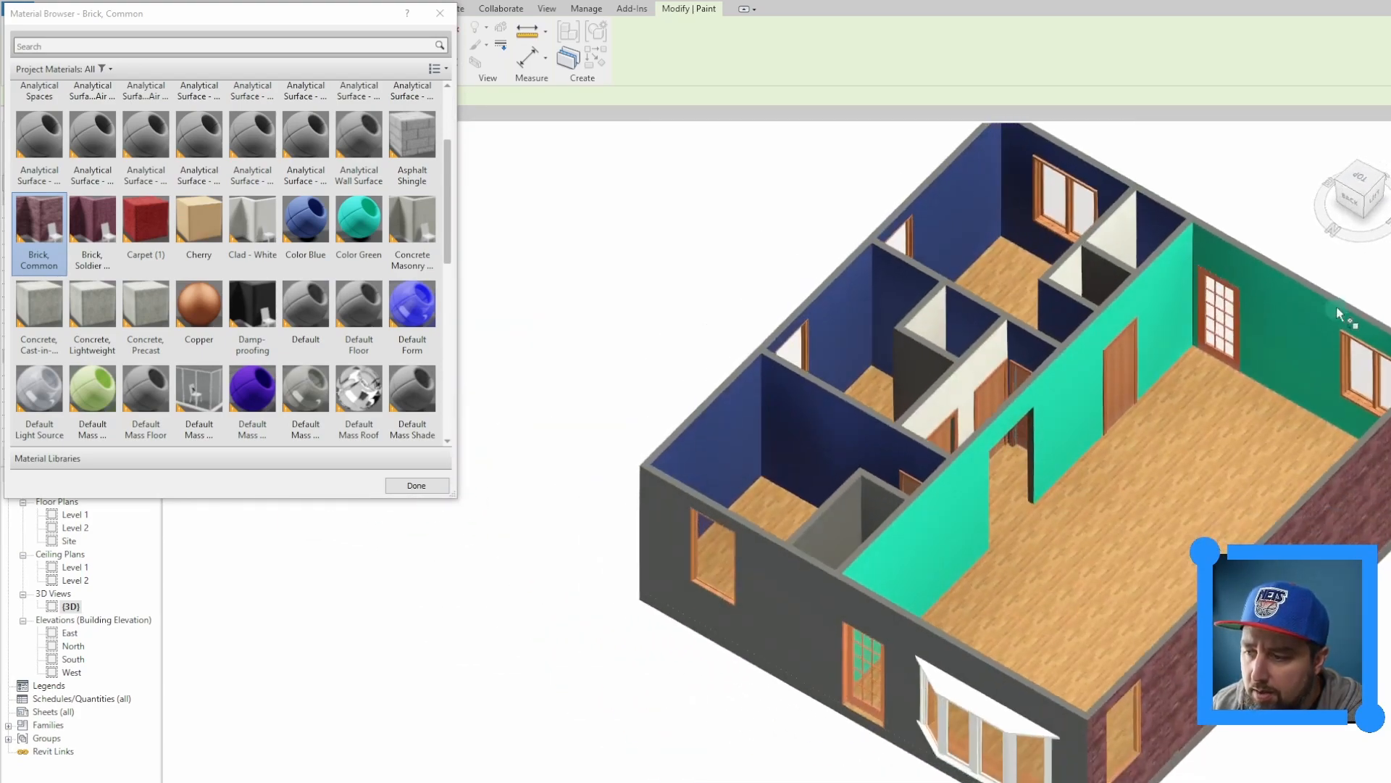
pyautogui.click(928, 641)
pyautogui.click(777, 604)
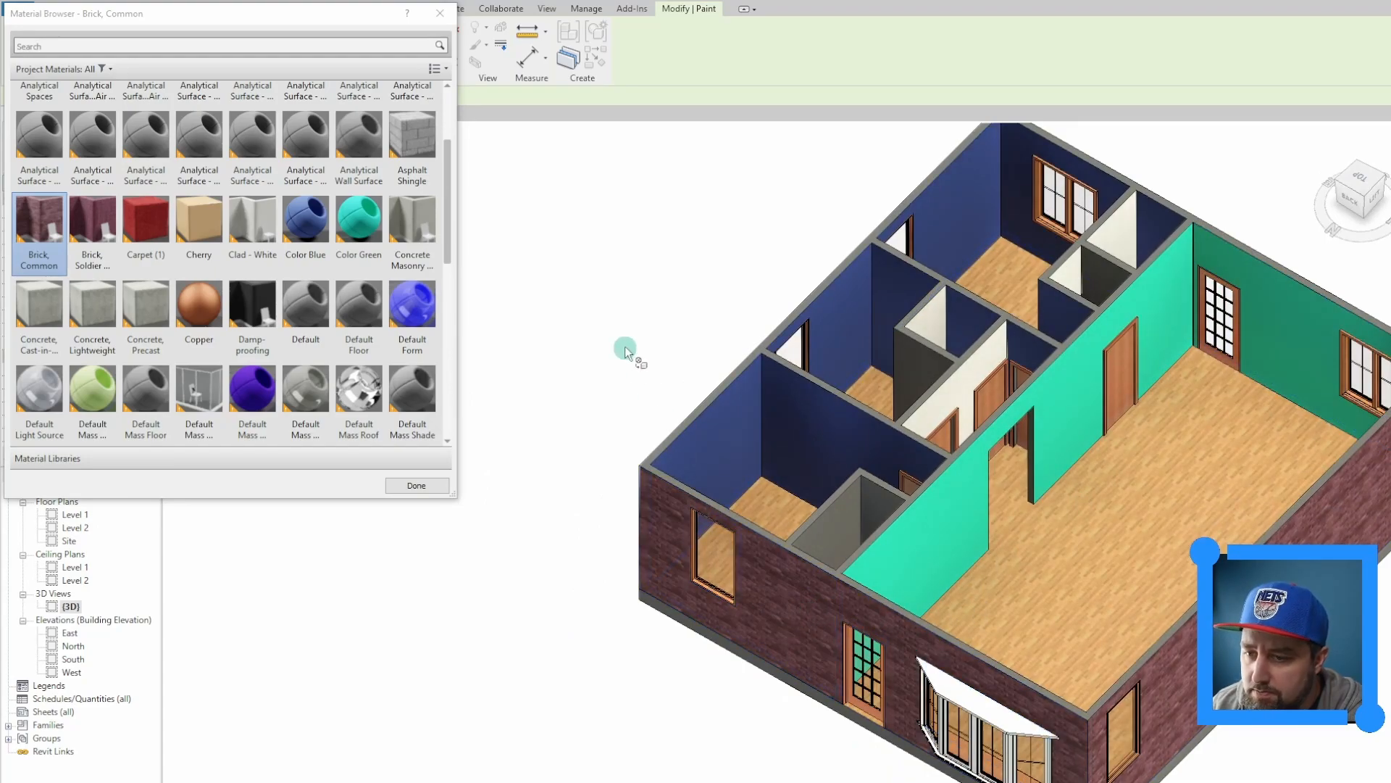
pyautogui.moveTo(625, 346); pyautogui.dragTo(680, 380, button='middle')
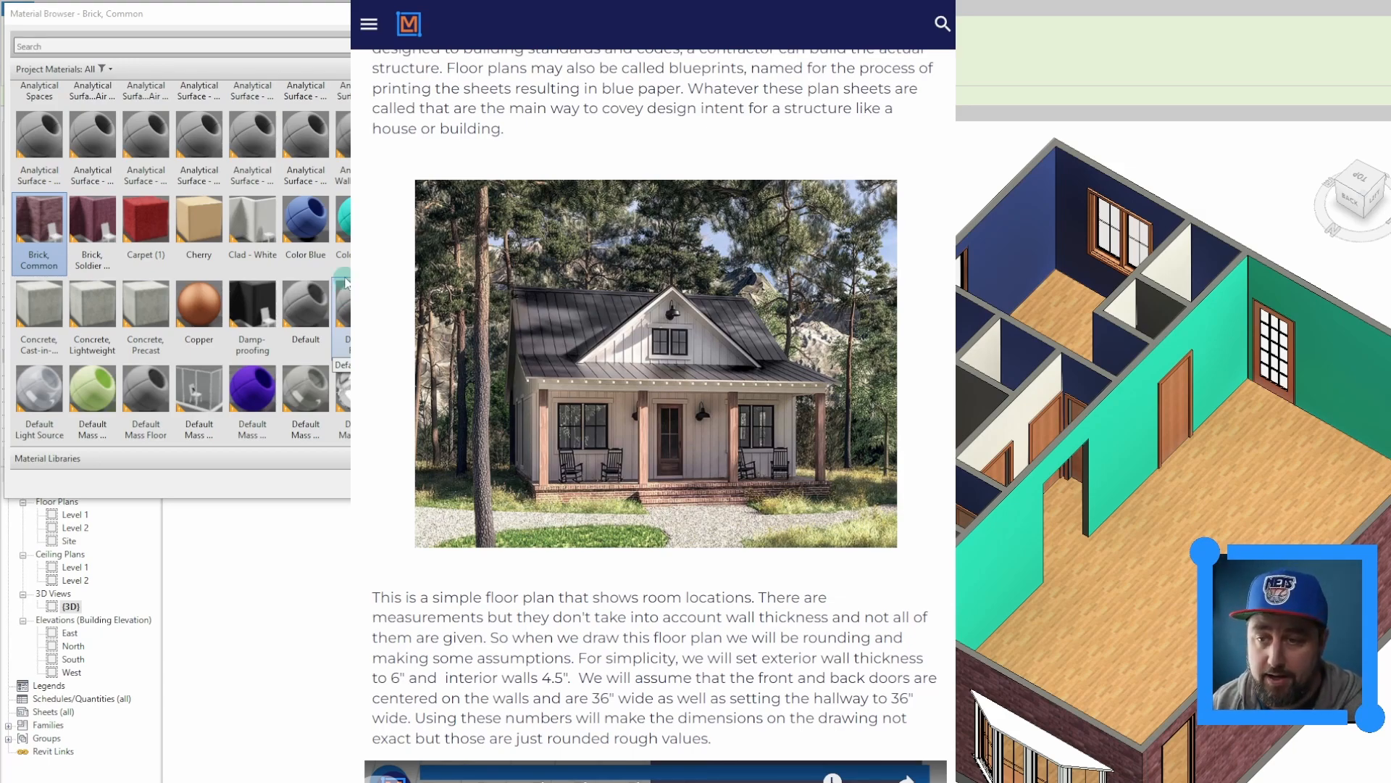
pyautogui.scroll(1, 346, 283)
pyautogui.press('Escape')
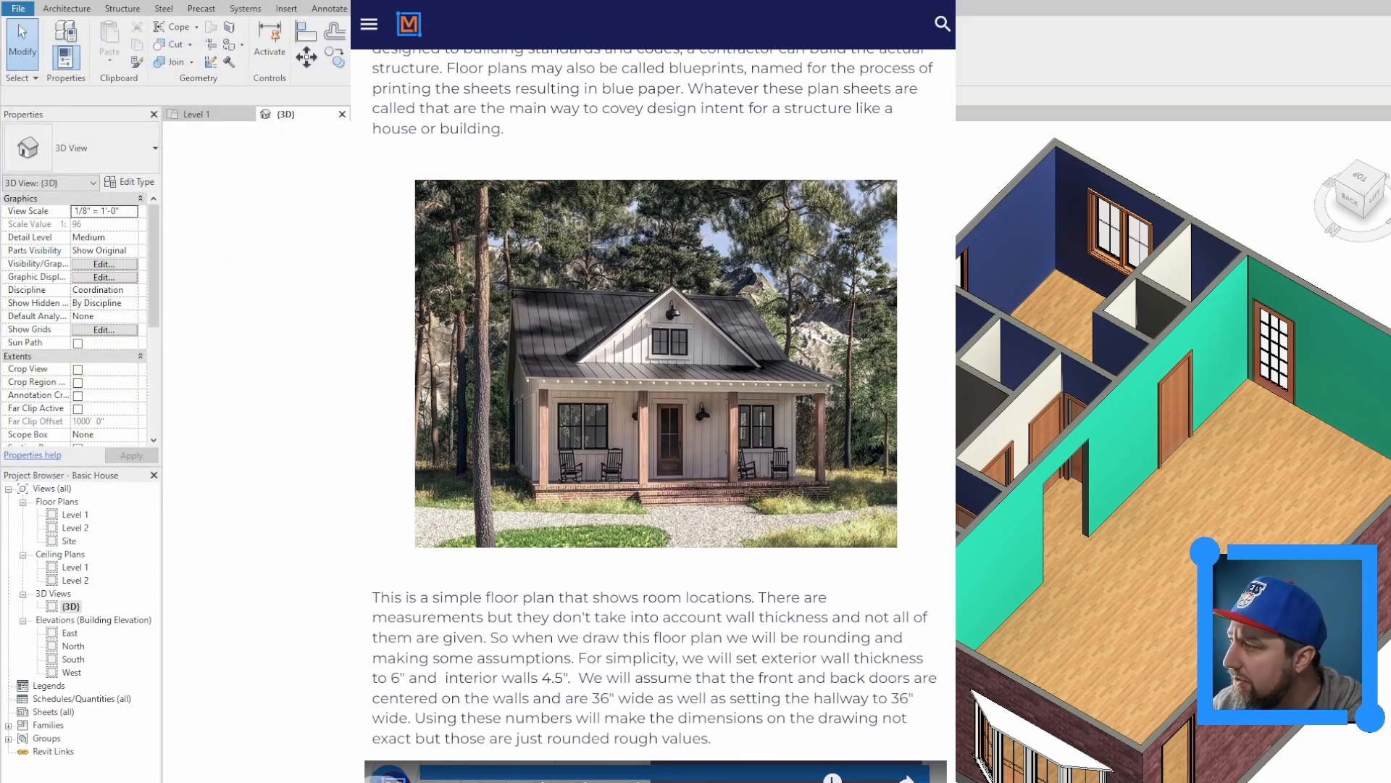
# Switch to the web browser and examine the Whitewash Bricks texture page on Architextures, including its dimensions and preview.
pyautogui.scroll(5, 581, 275)
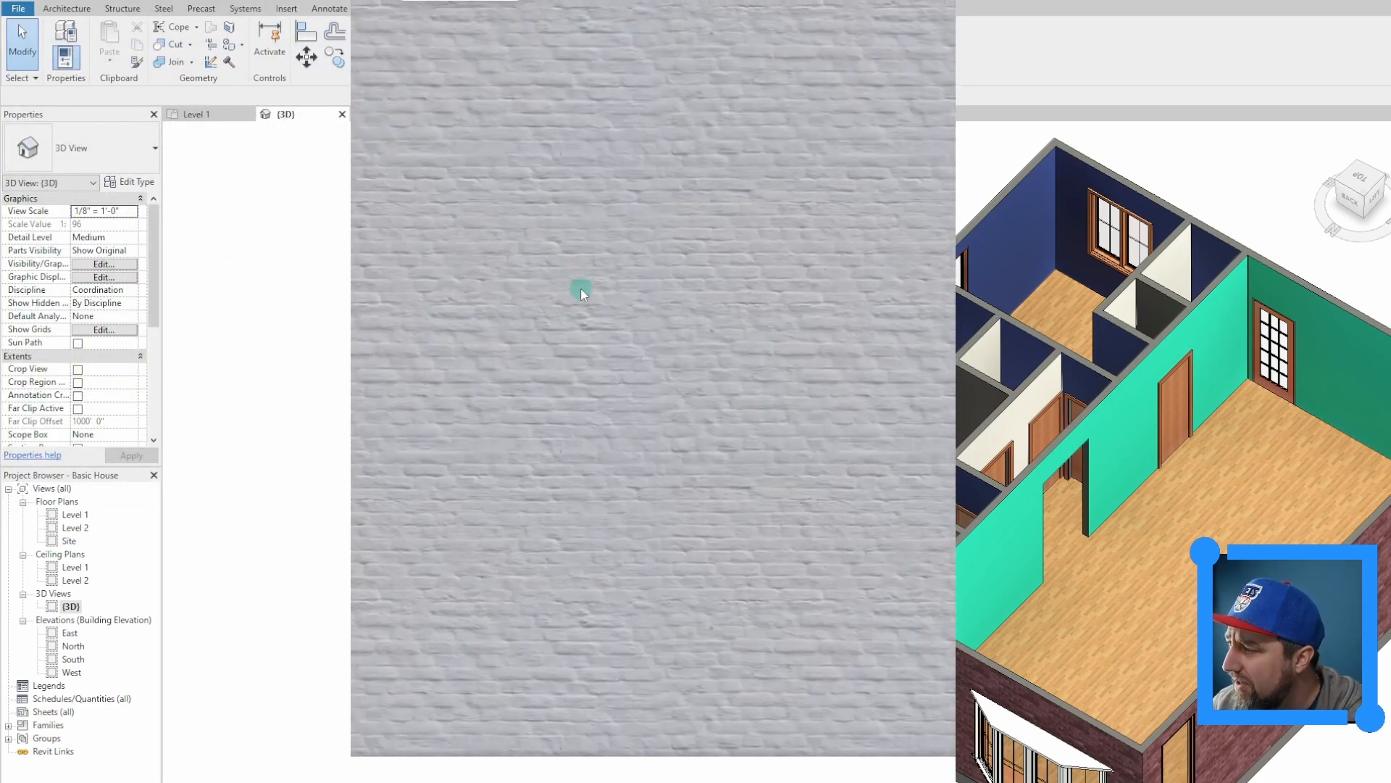
pyautogui.scroll(5, 580, 287)
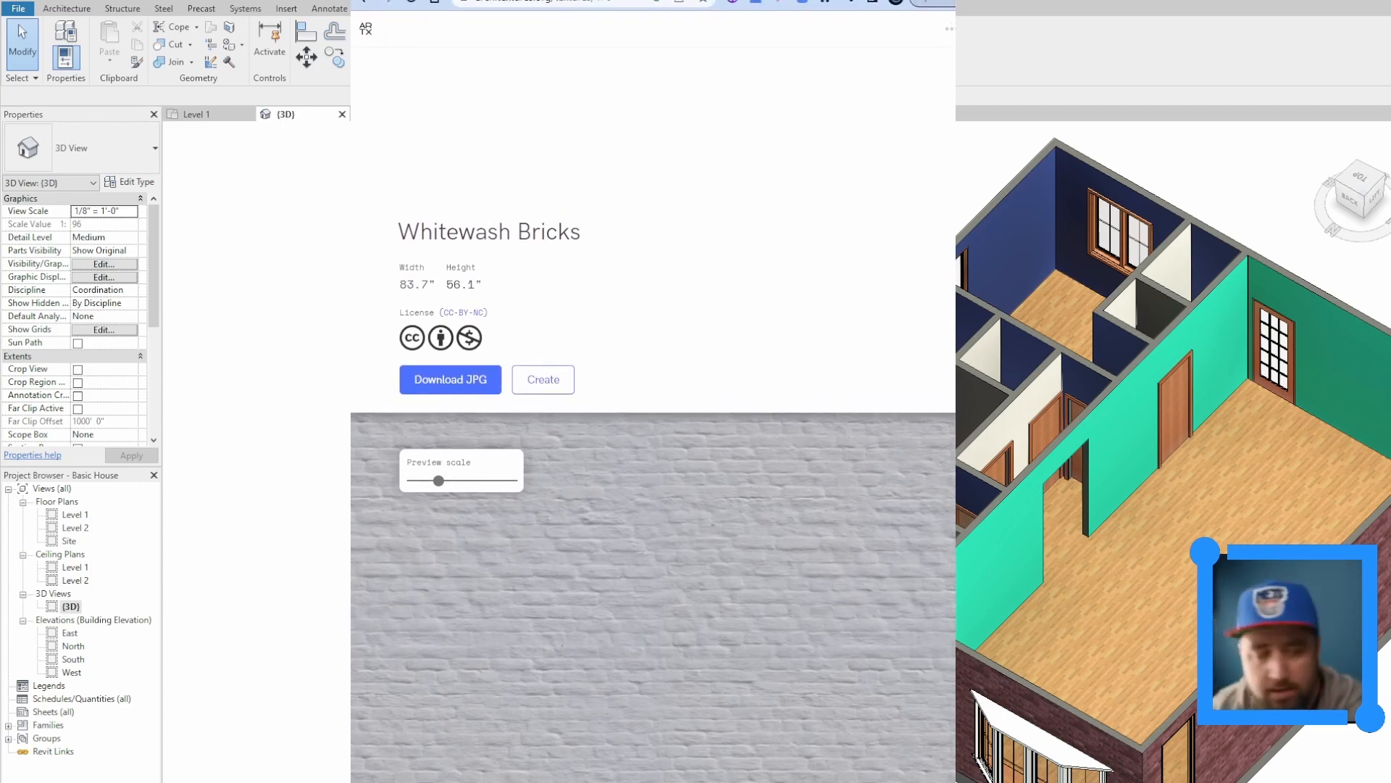
pyautogui.press('F11')
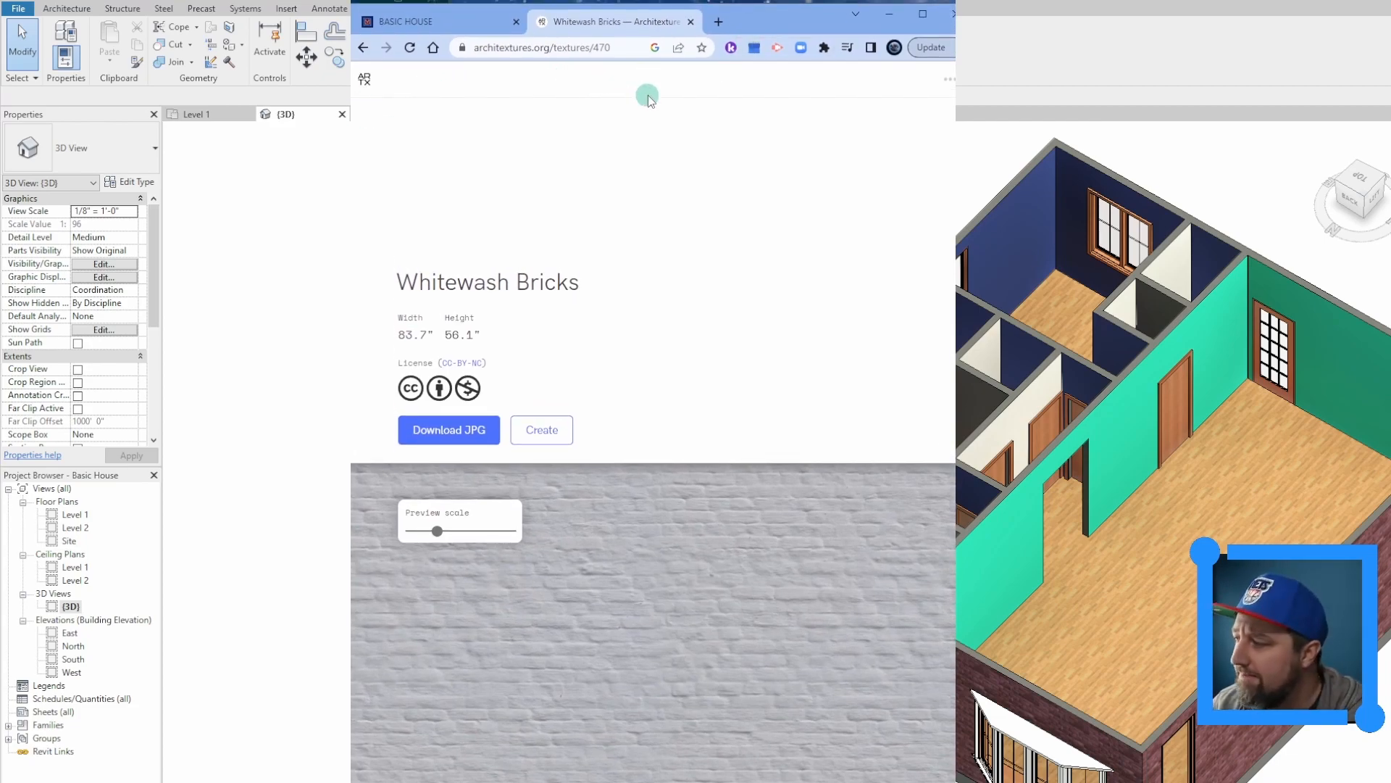
pyautogui.scroll(-3, 661, 642)
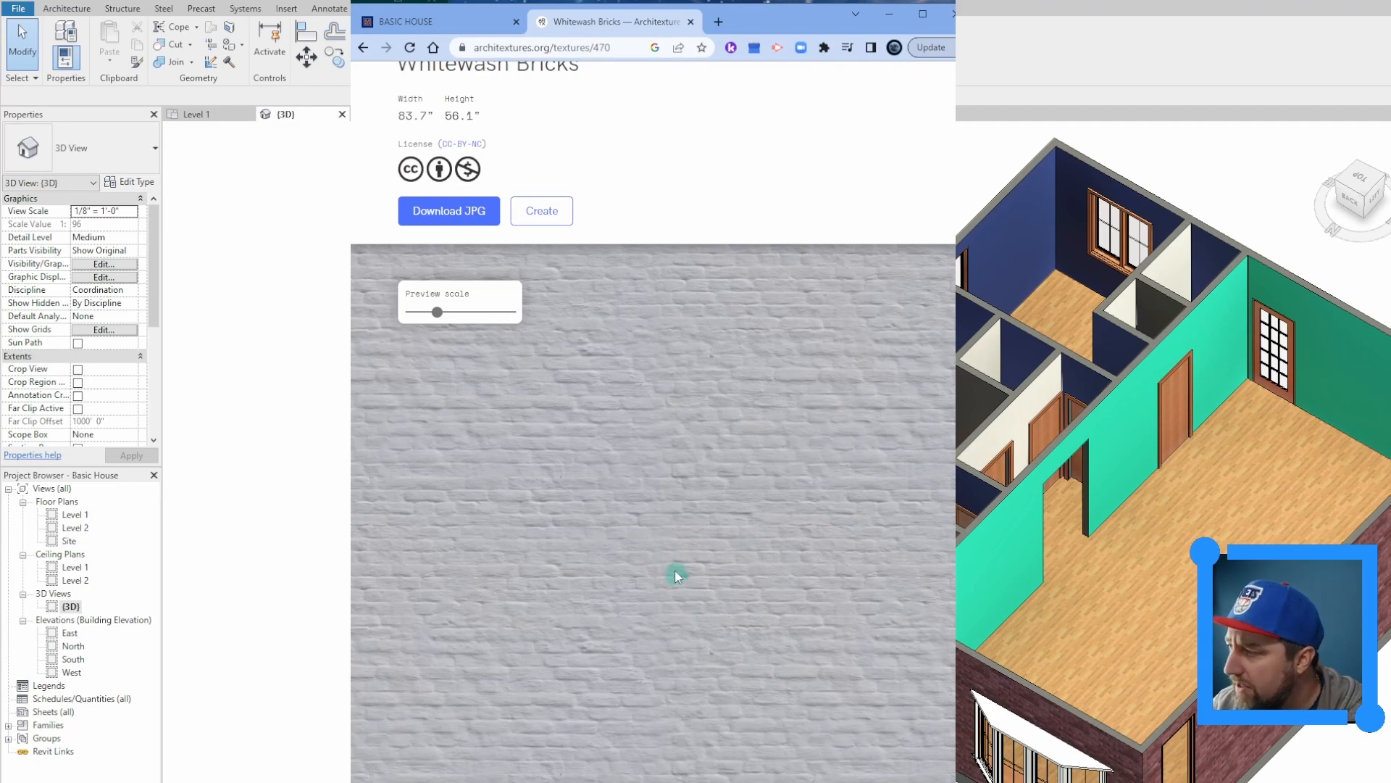
# Filter the Architextures seamless textures by Metal and review the Standing Seam Zinc texture's description and design data.
pyautogui.scroll(3, 652, 323)
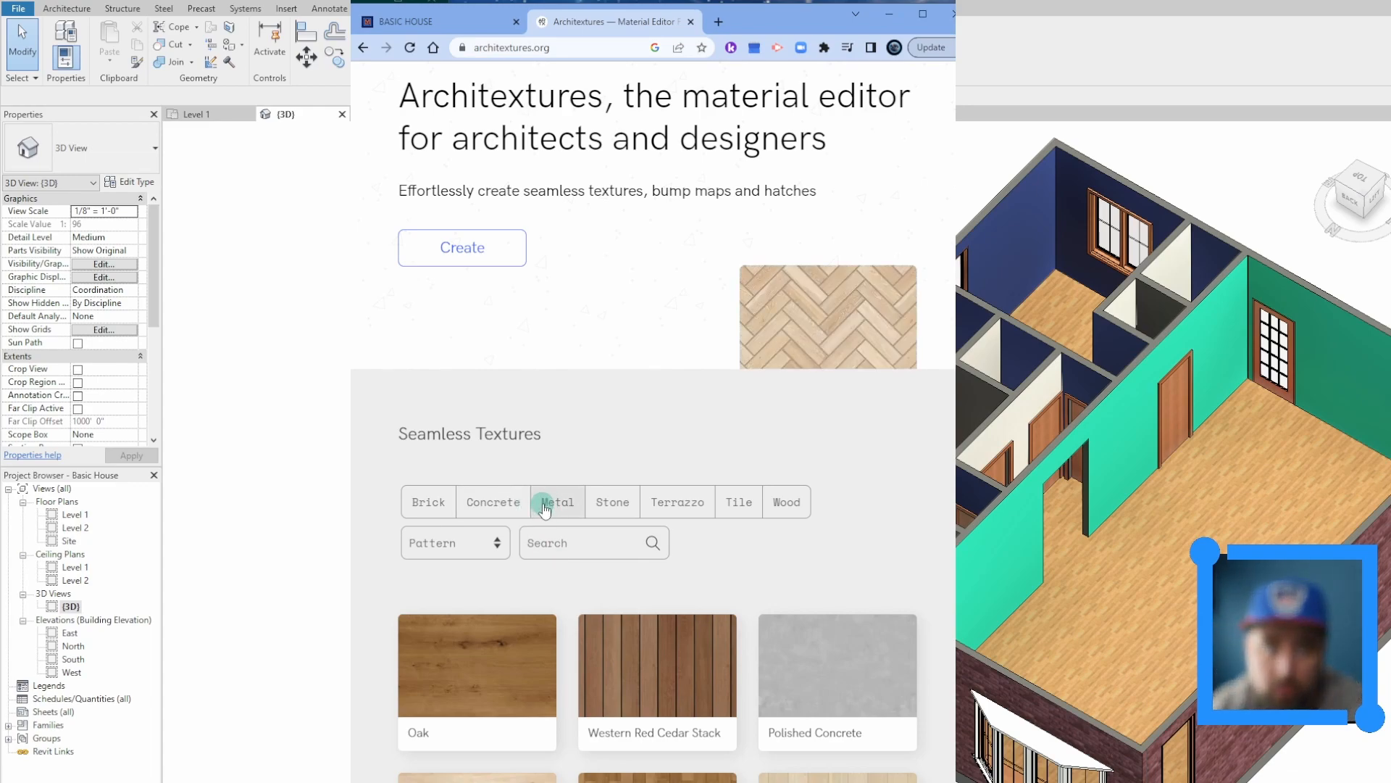
pyautogui.click(545, 503)
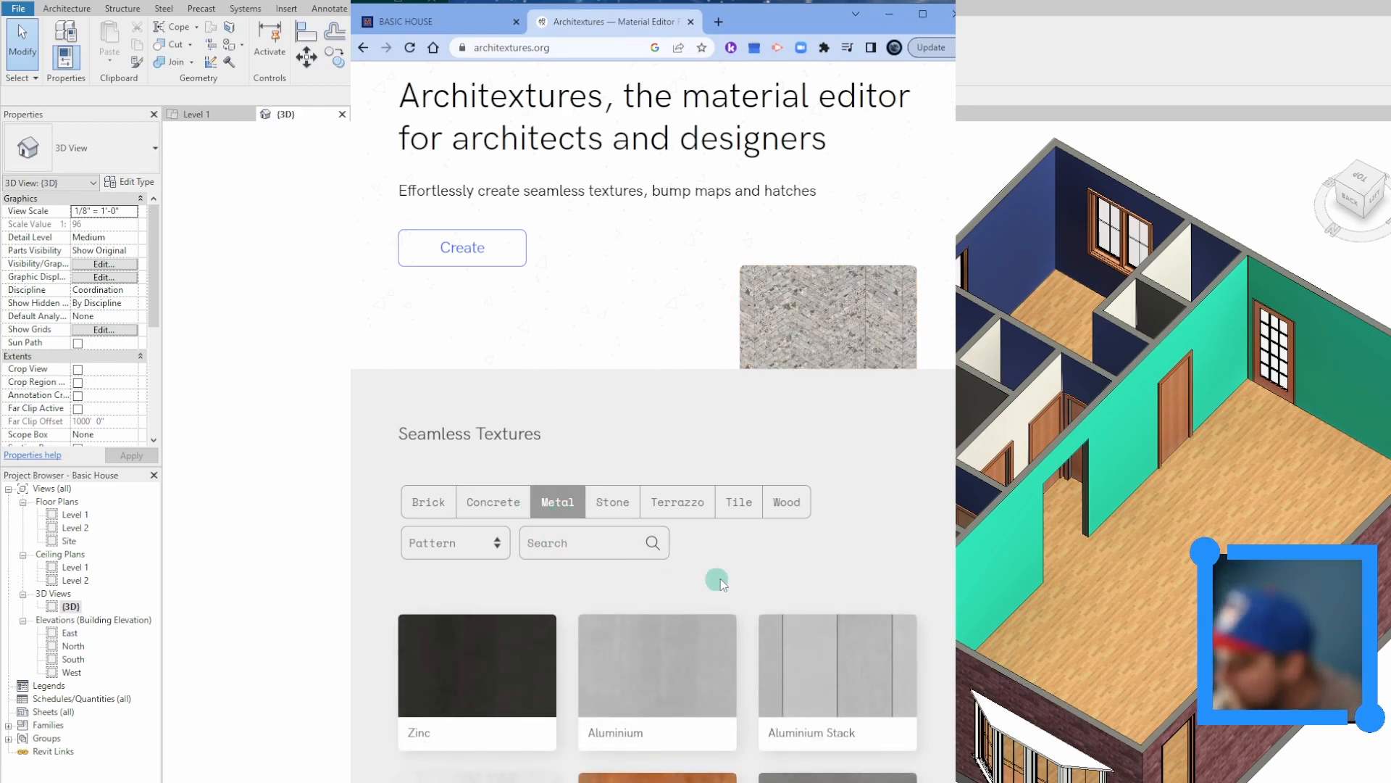
pyautogui.scroll(-4, 770, 563)
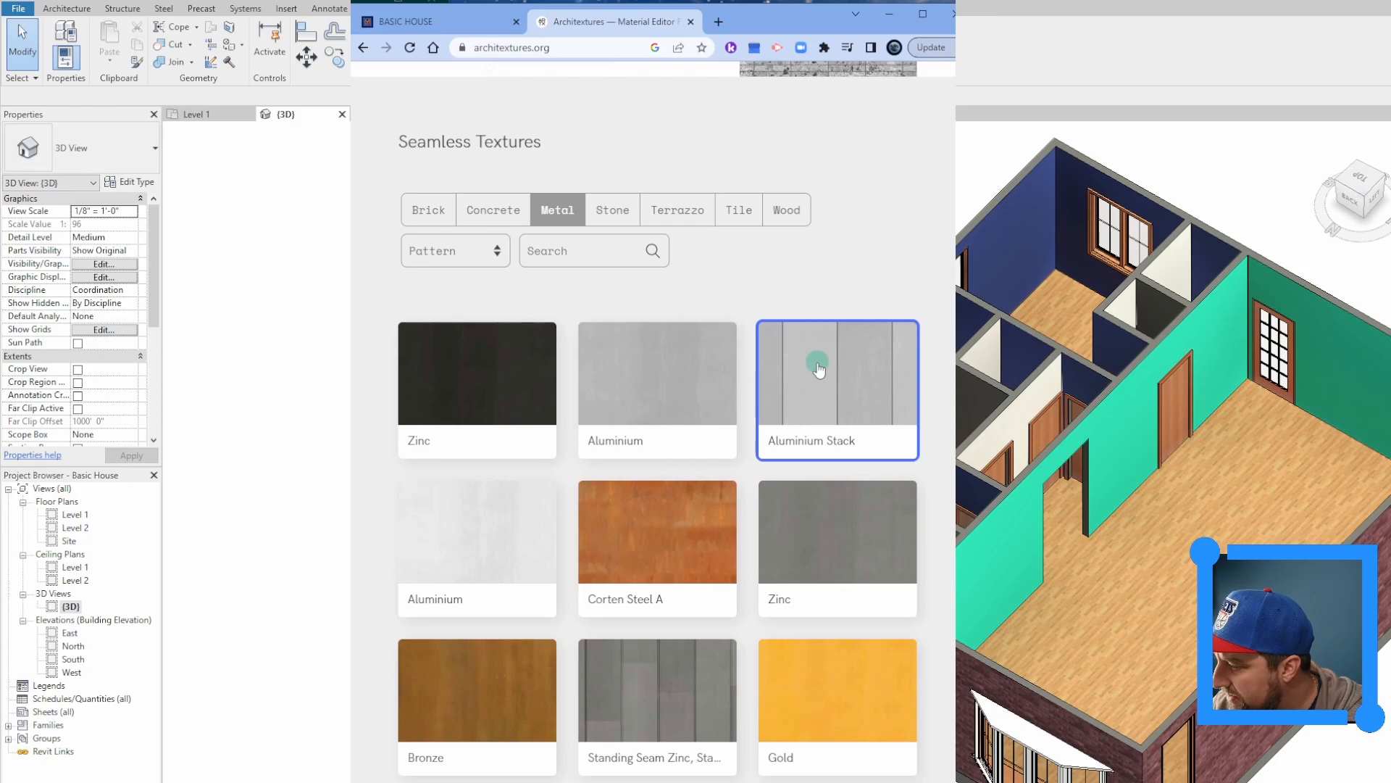
pyautogui.scroll(-10, 817, 366)
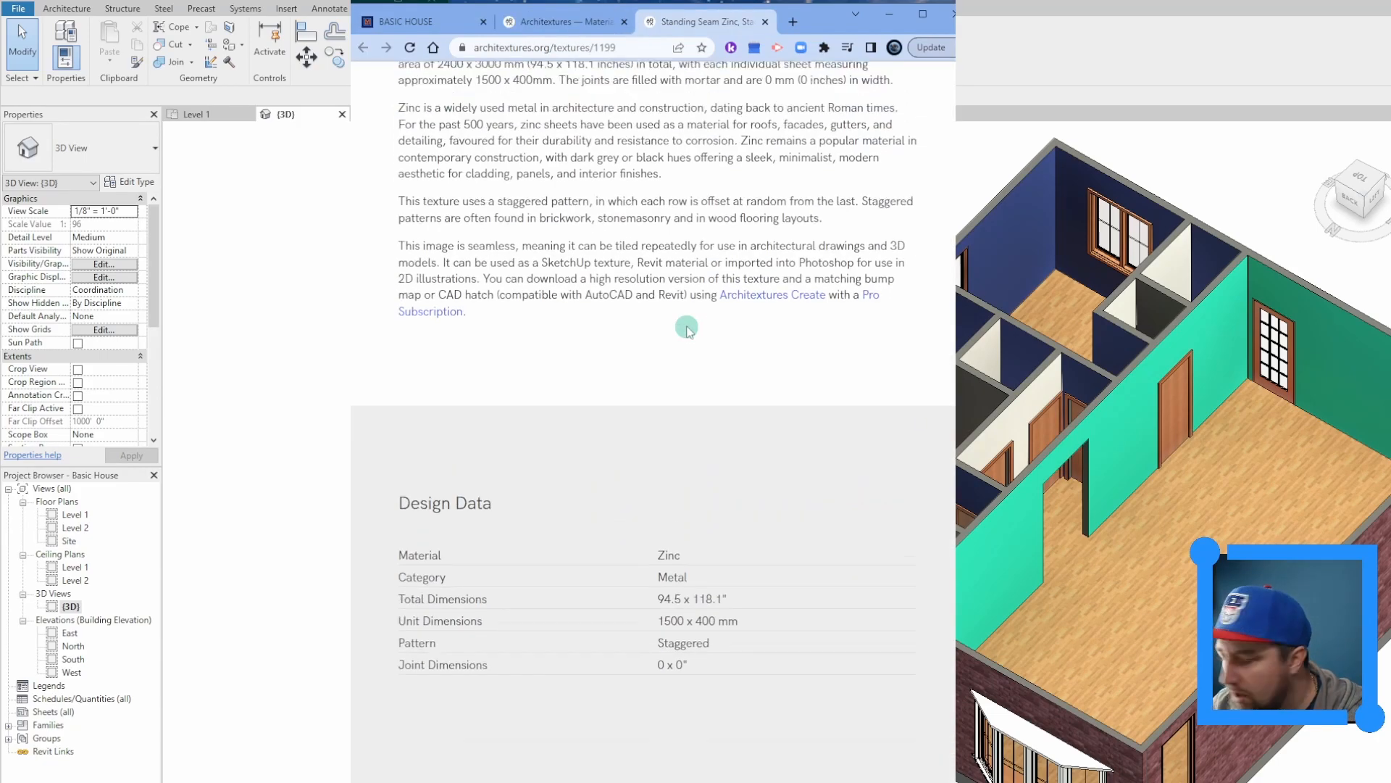
# Download the Standing Seam Zinc, Staggered texture as a JPG from its Architextures page.
pyautogui.scroll(10, 677, 339)
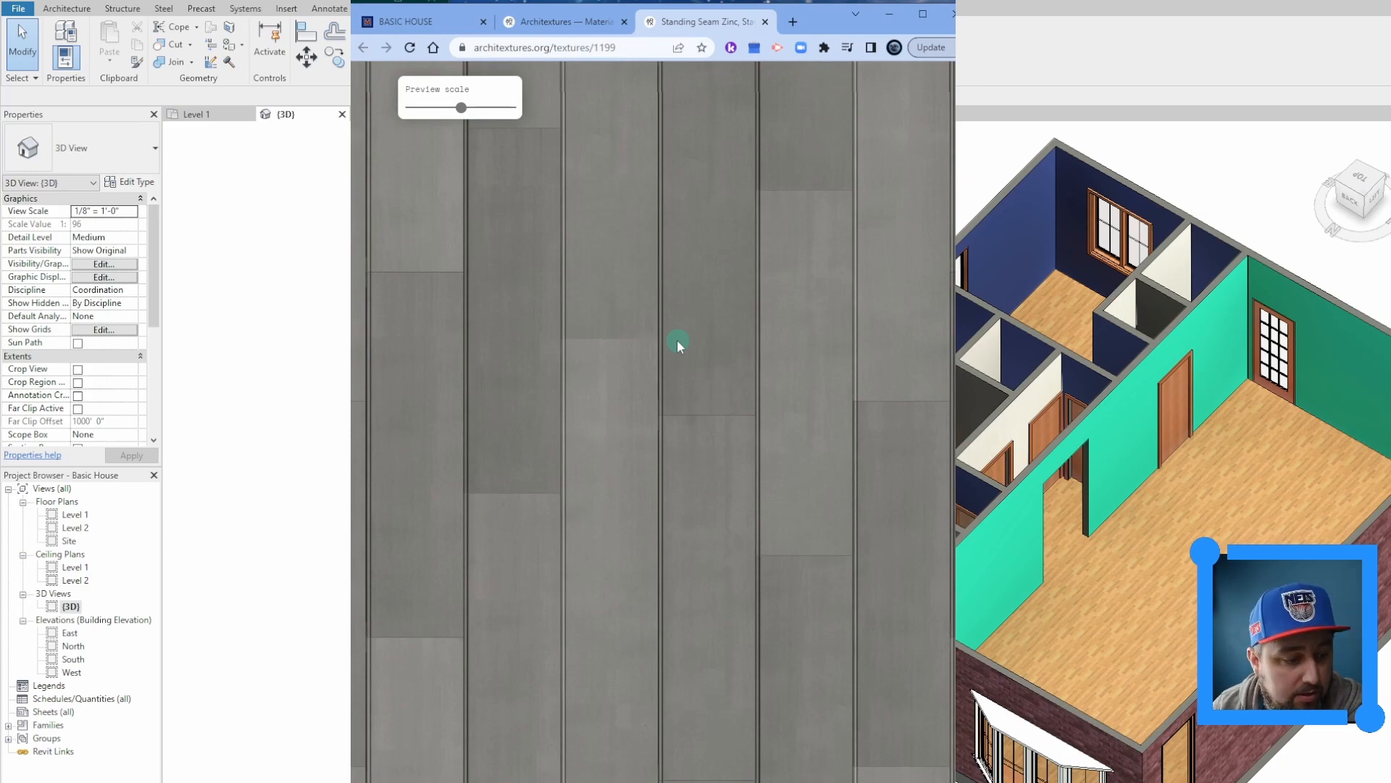
pyautogui.scroll(5, 676, 339)
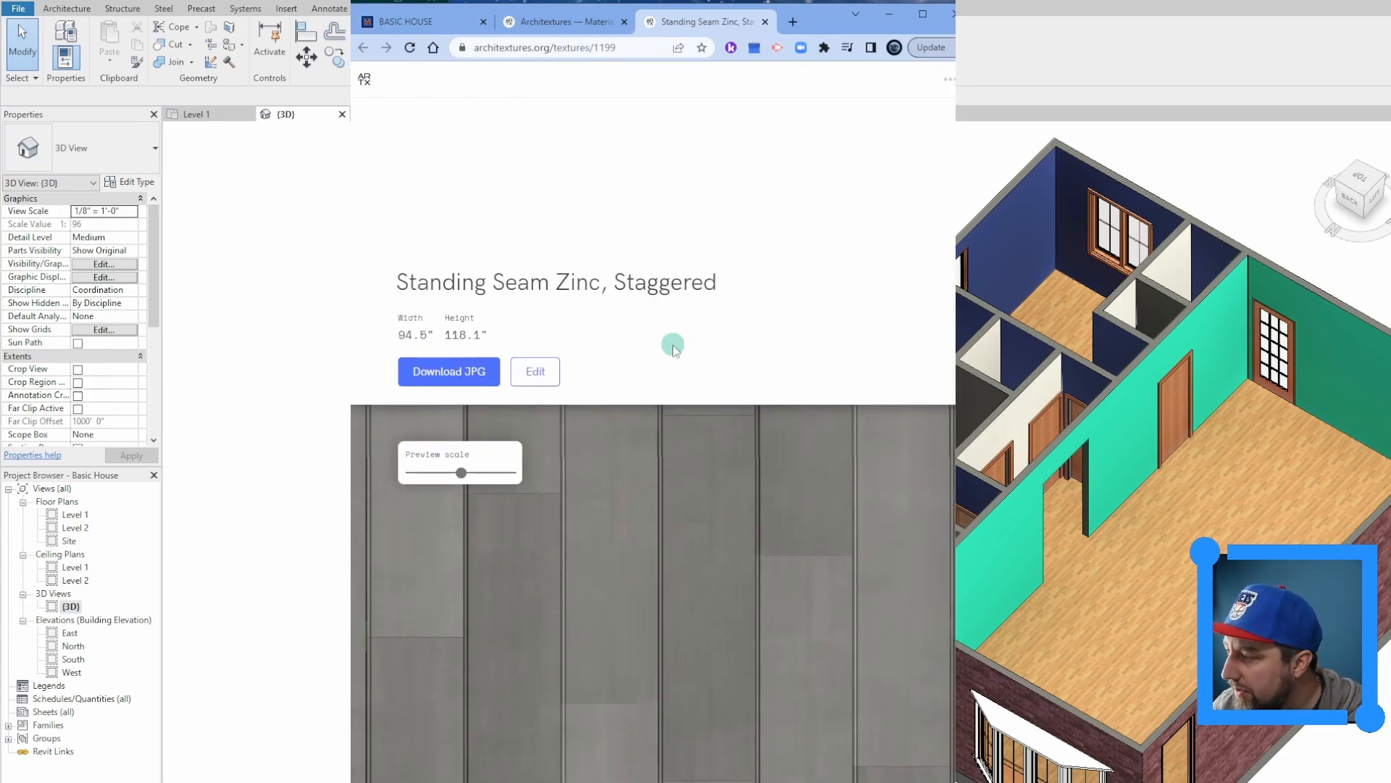
pyautogui.click(468, 371)
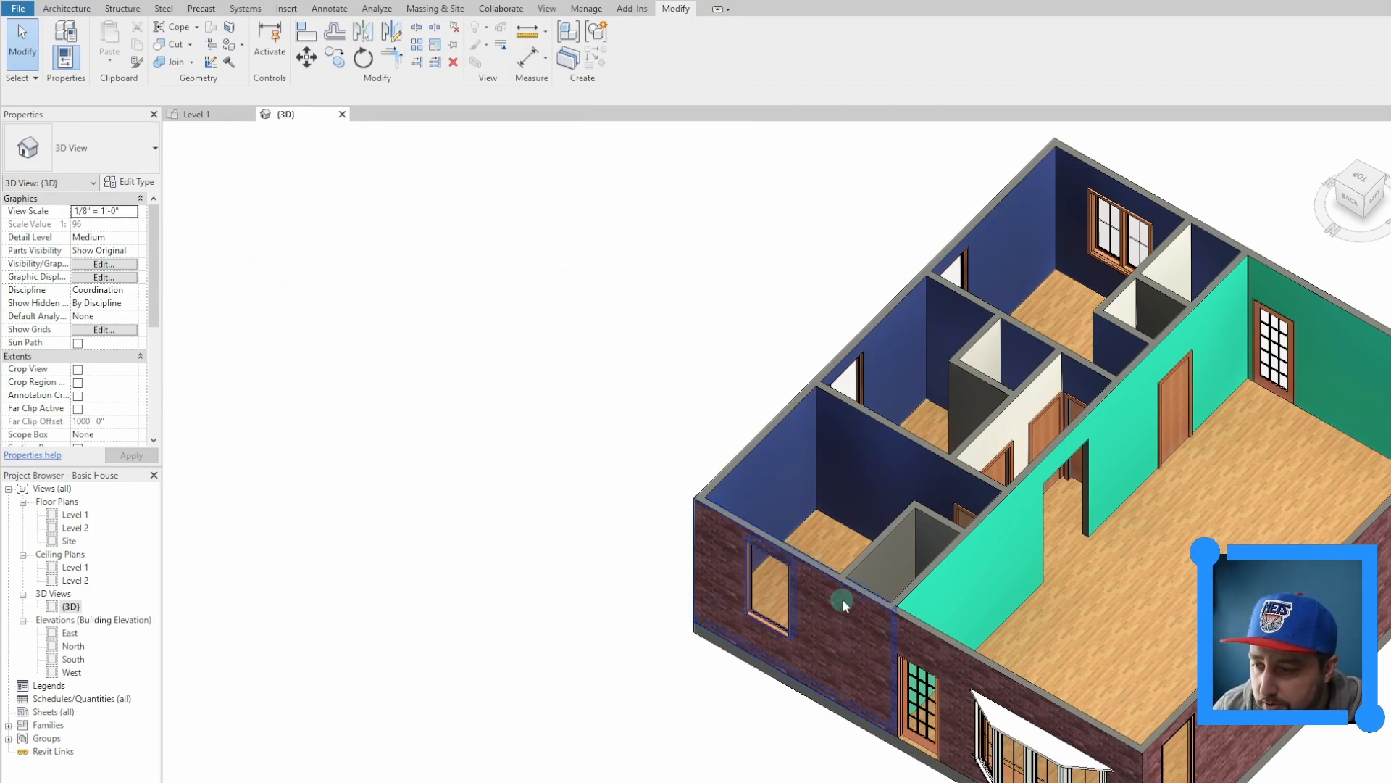
# Switch back to Revit and create a new material for the structure layer of the bay-window wall's Generic - 5" type.
pyautogui.click(915, 638)
pyautogui.click(130, 182)
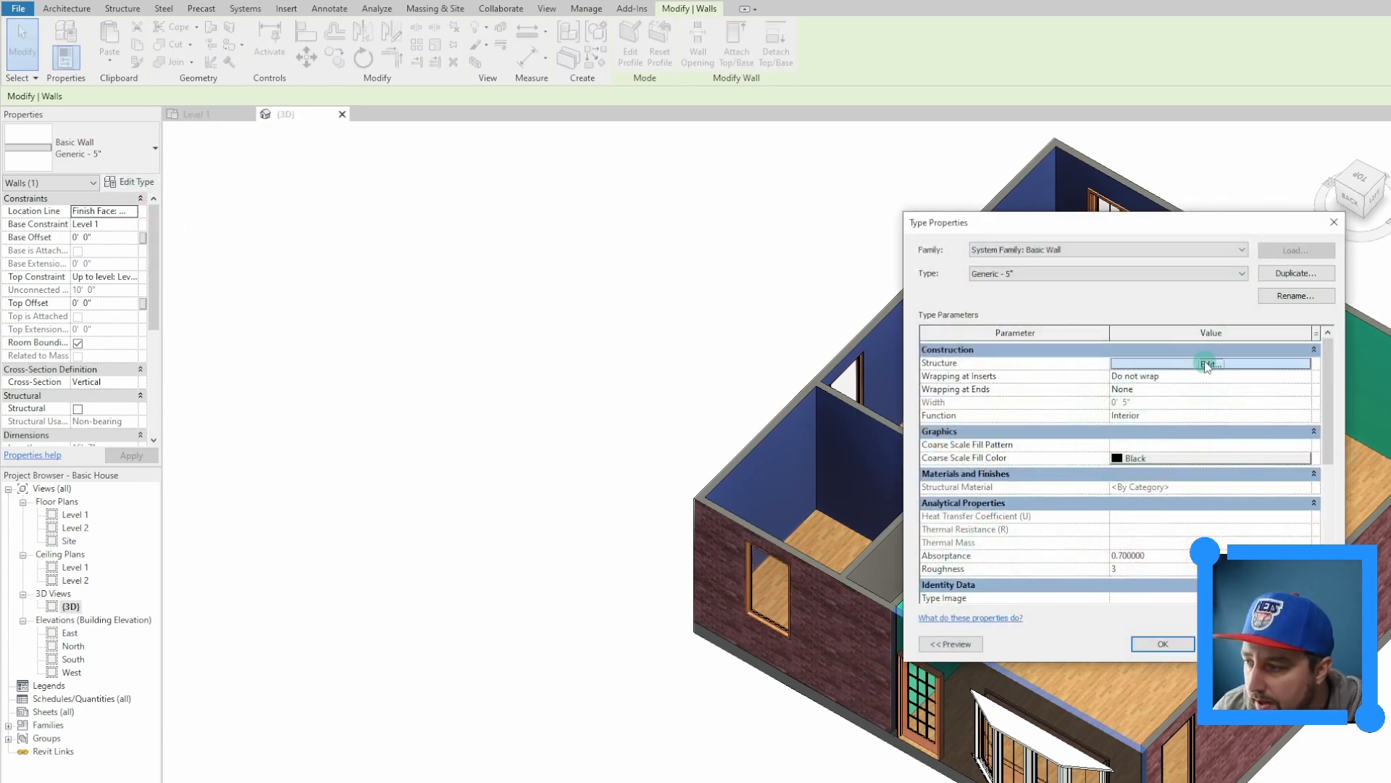
pyautogui.click(1207, 365)
pyautogui.click(1036, 378)
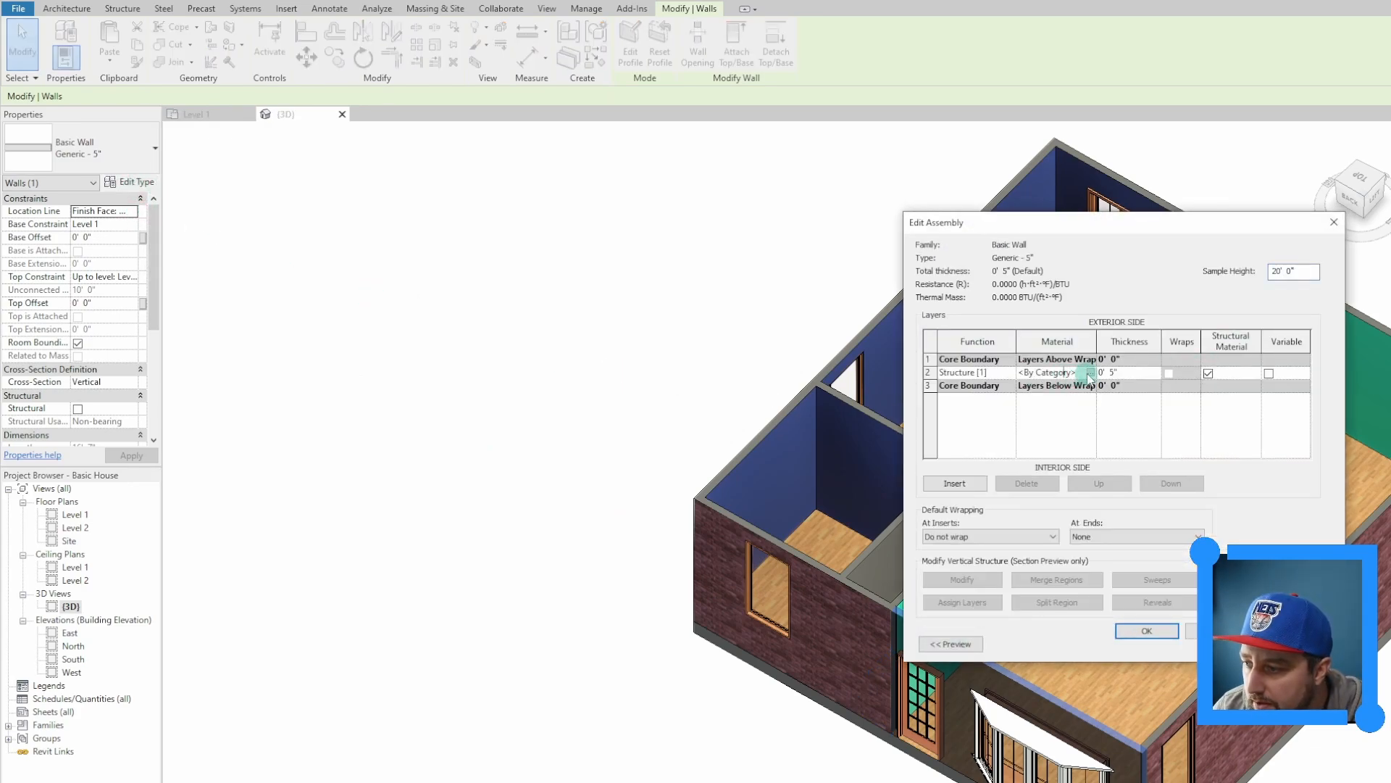
pyautogui.click(1092, 372)
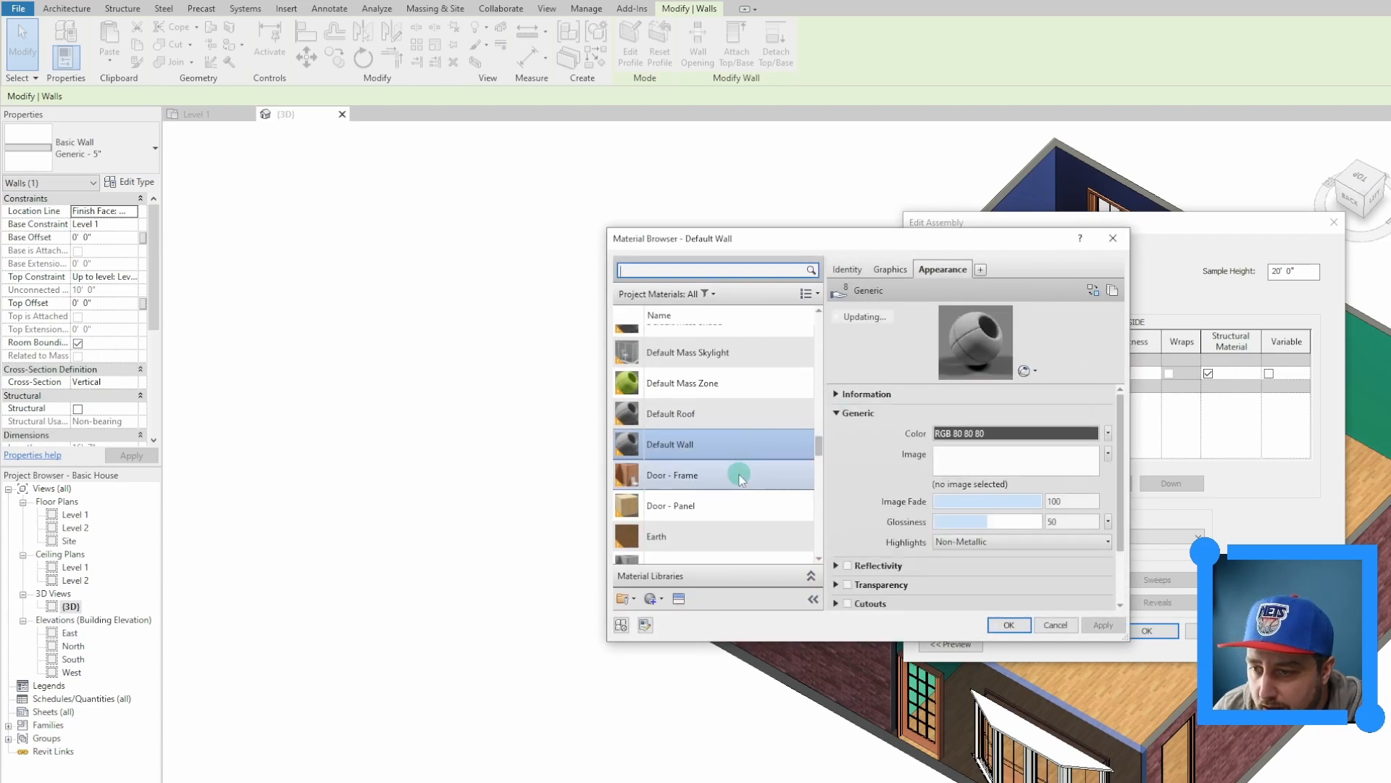
pyautogui.click(651, 599)
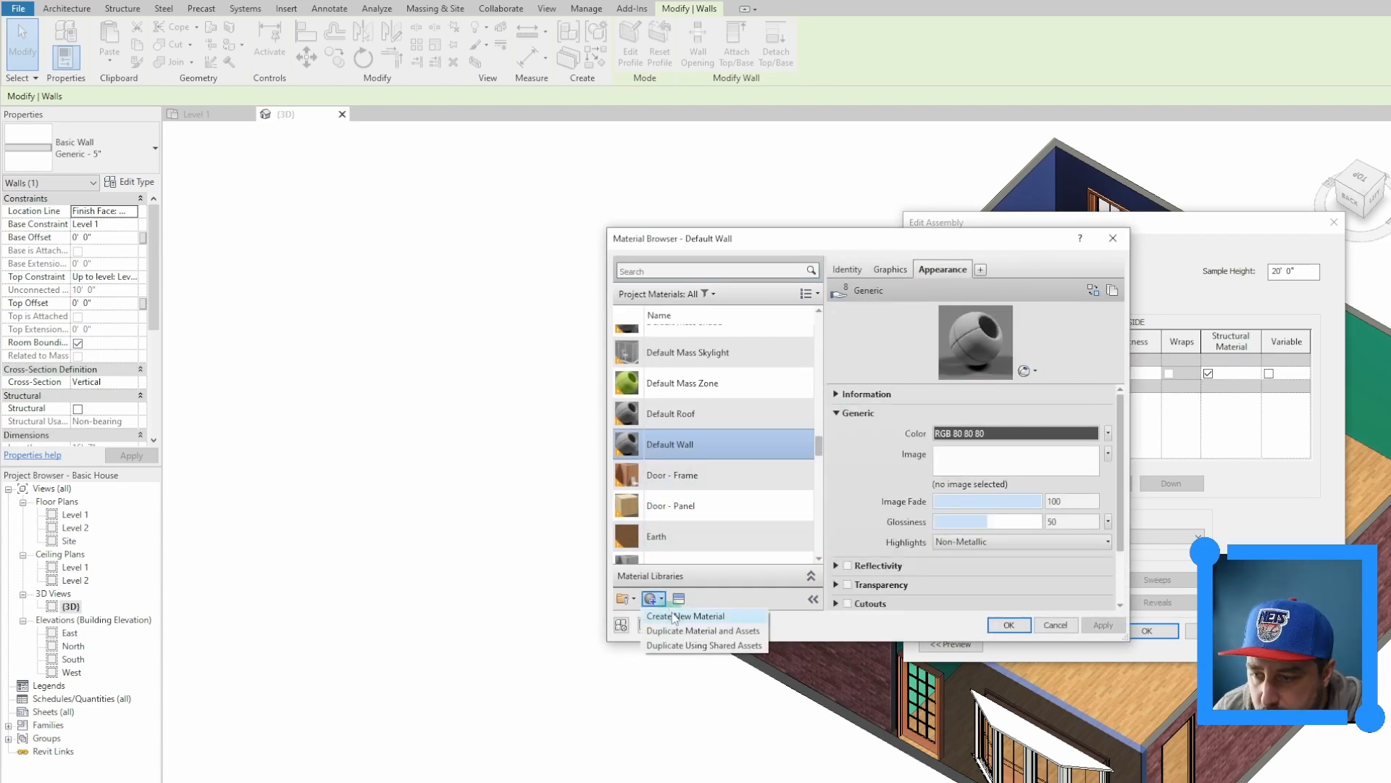
pyautogui.click(673, 616)
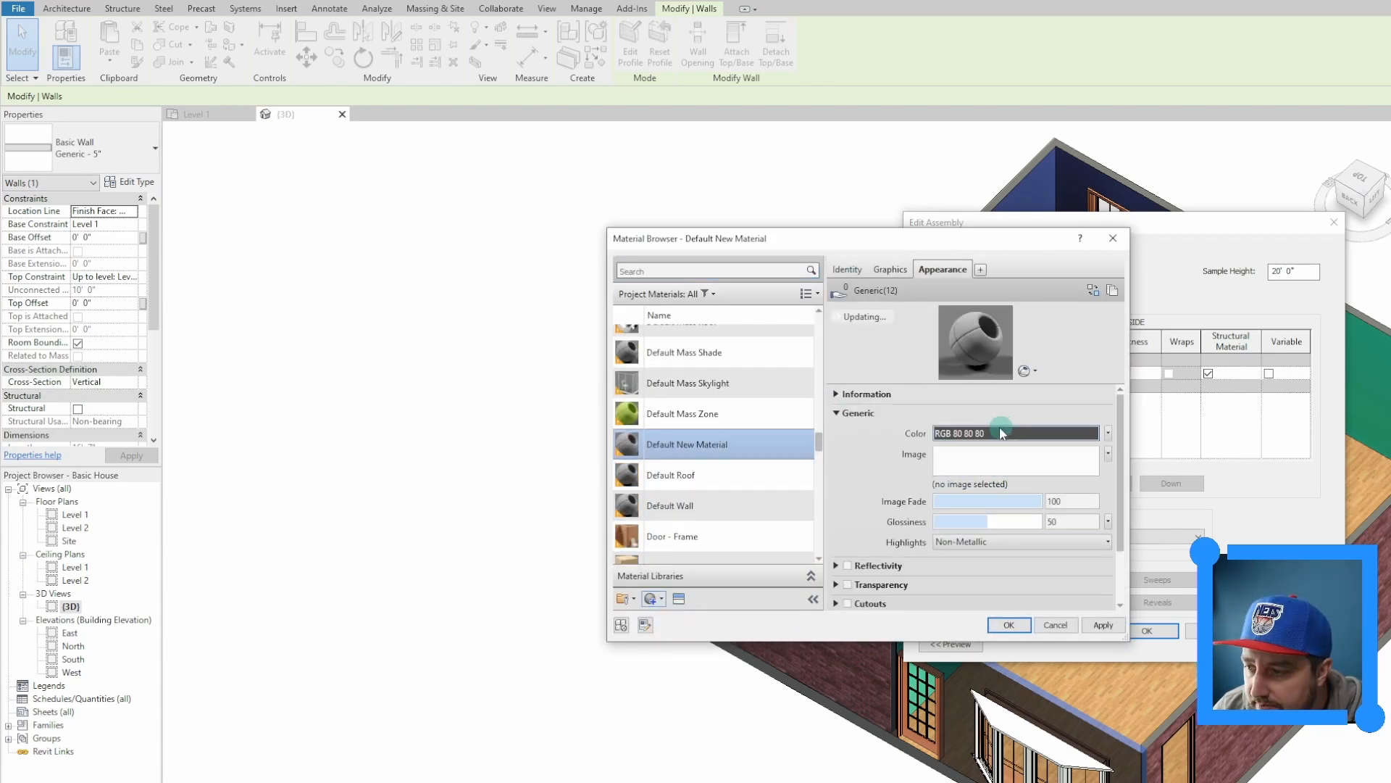
# Load Standing-Seam-Zinc,-Staggered-Architextures.jpg from the Downloads folder as the new material's appearance image.
pyautogui.click(946, 466)
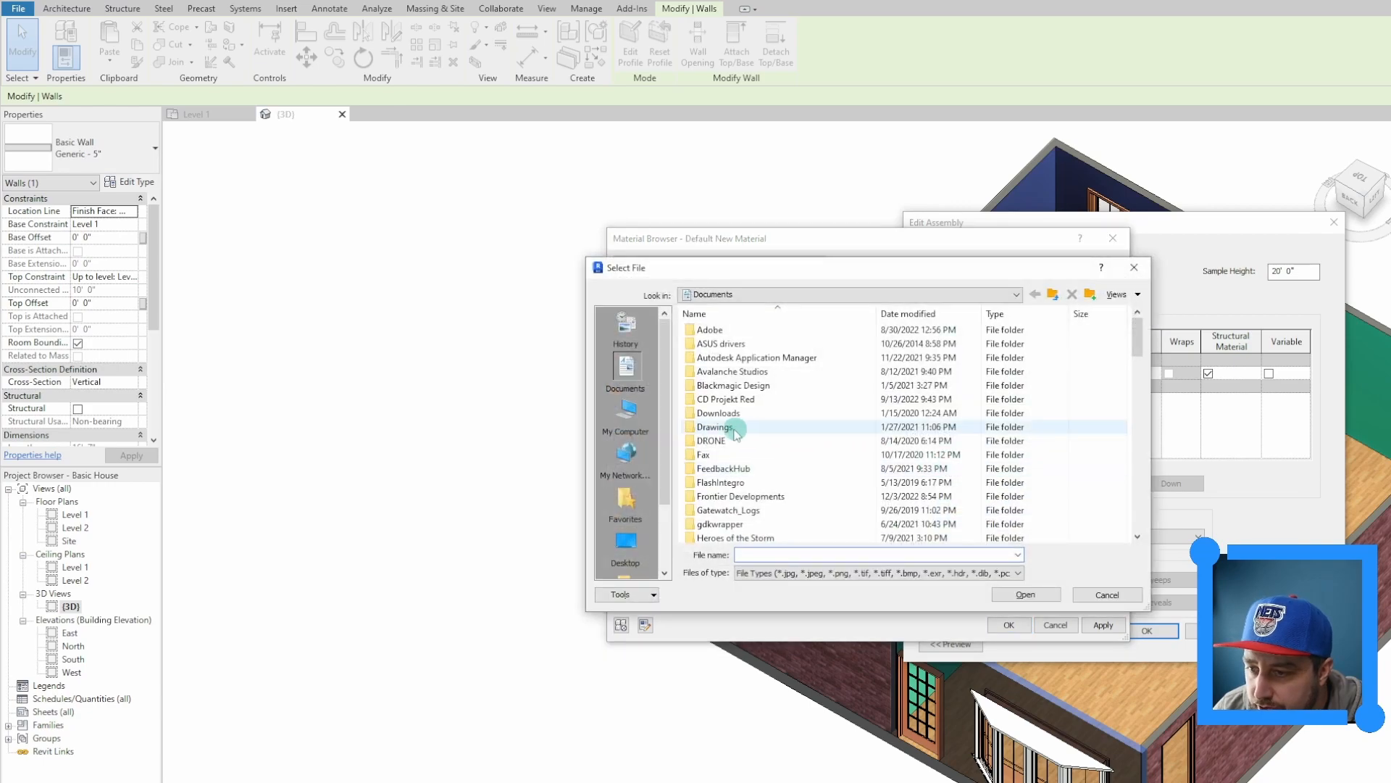
pyautogui.click(627, 424)
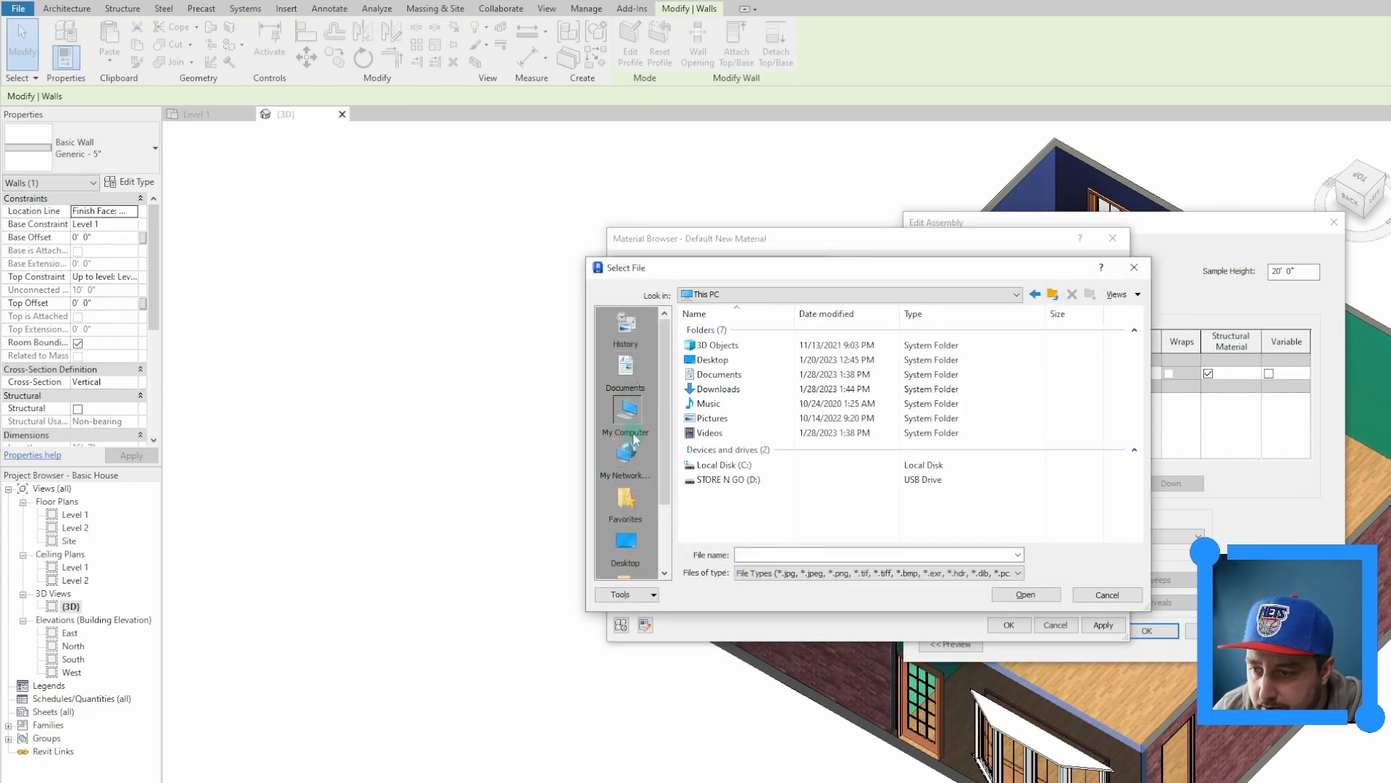
pyautogui.doubleClick(719, 389)
pyautogui.click(739, 346)
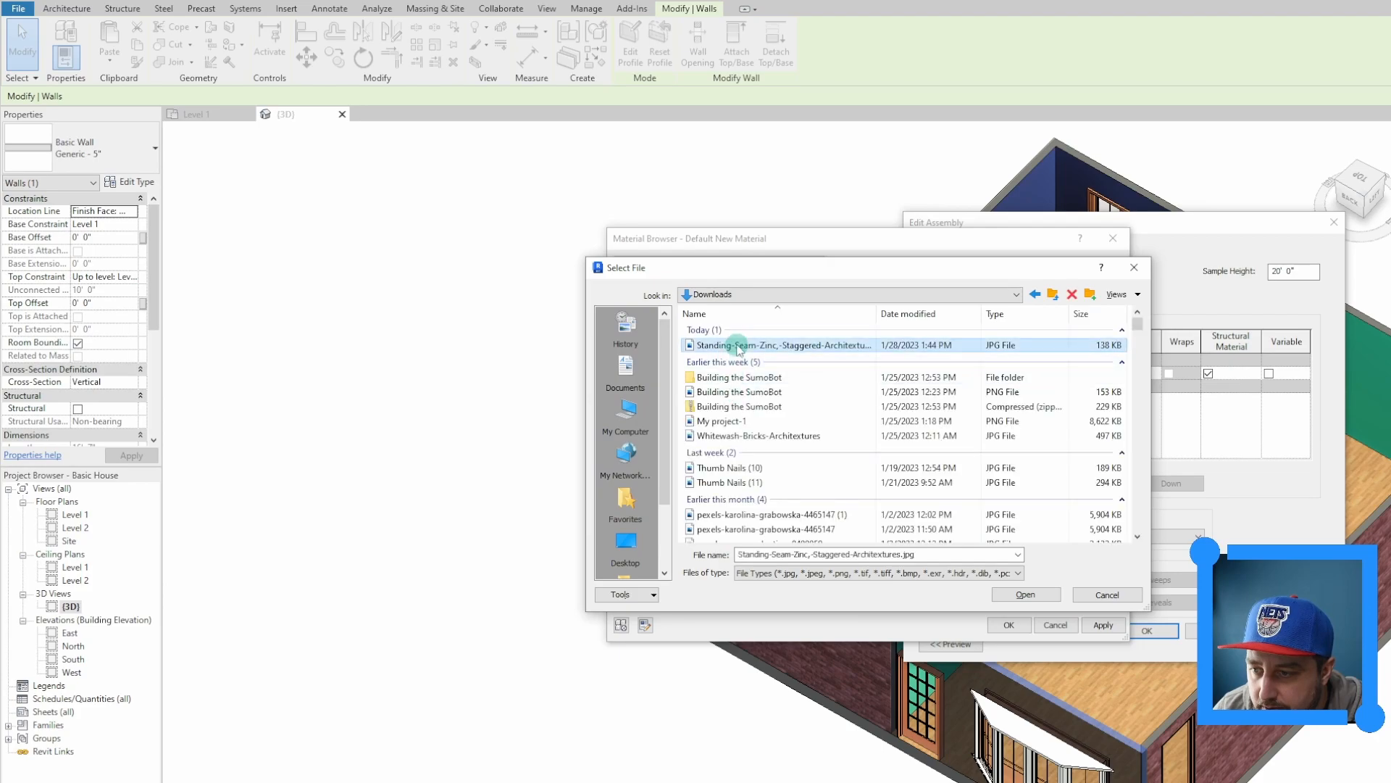
pyautogui.click(1043, 595)
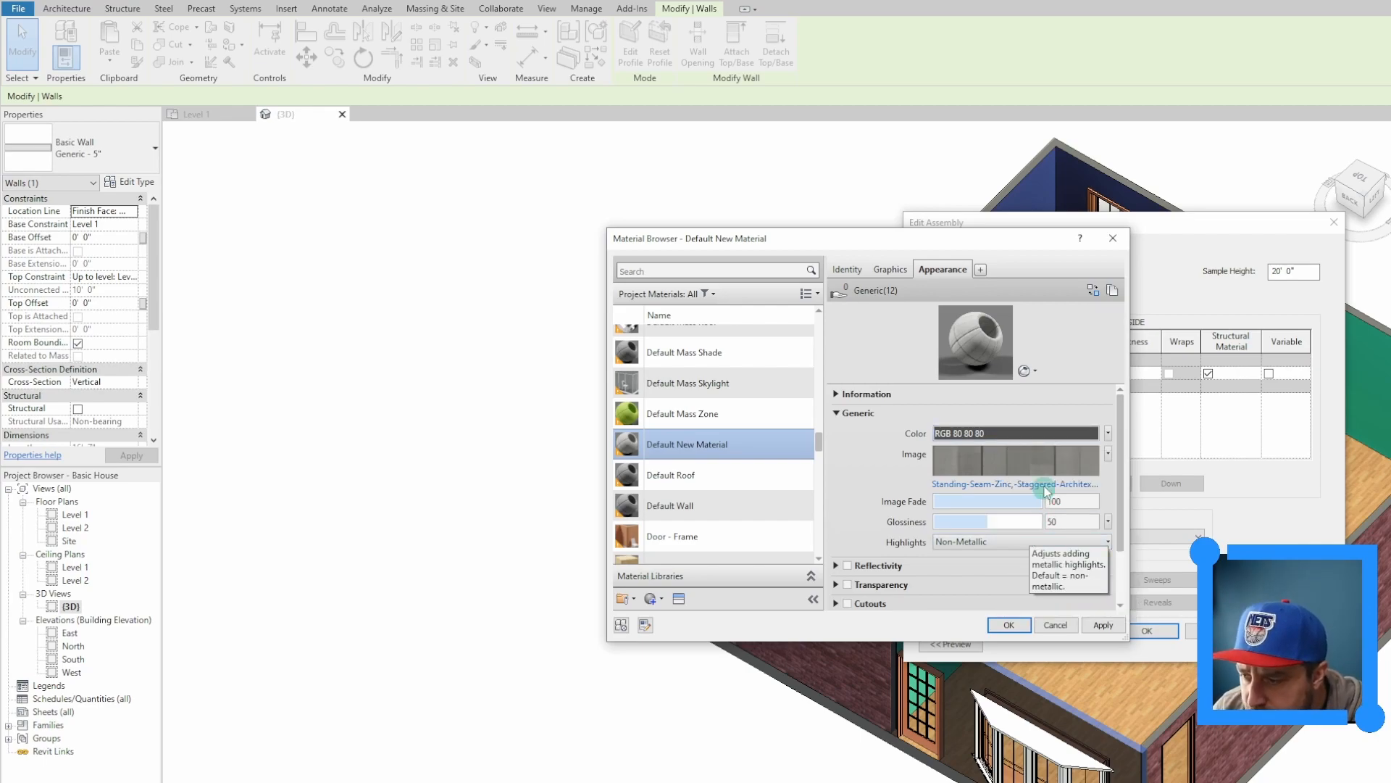
# Set the new material's highlights to Metallic and its glossiness to 65.
pyautogui.click(1020, 543)
pyautogui.click(1032, 574)
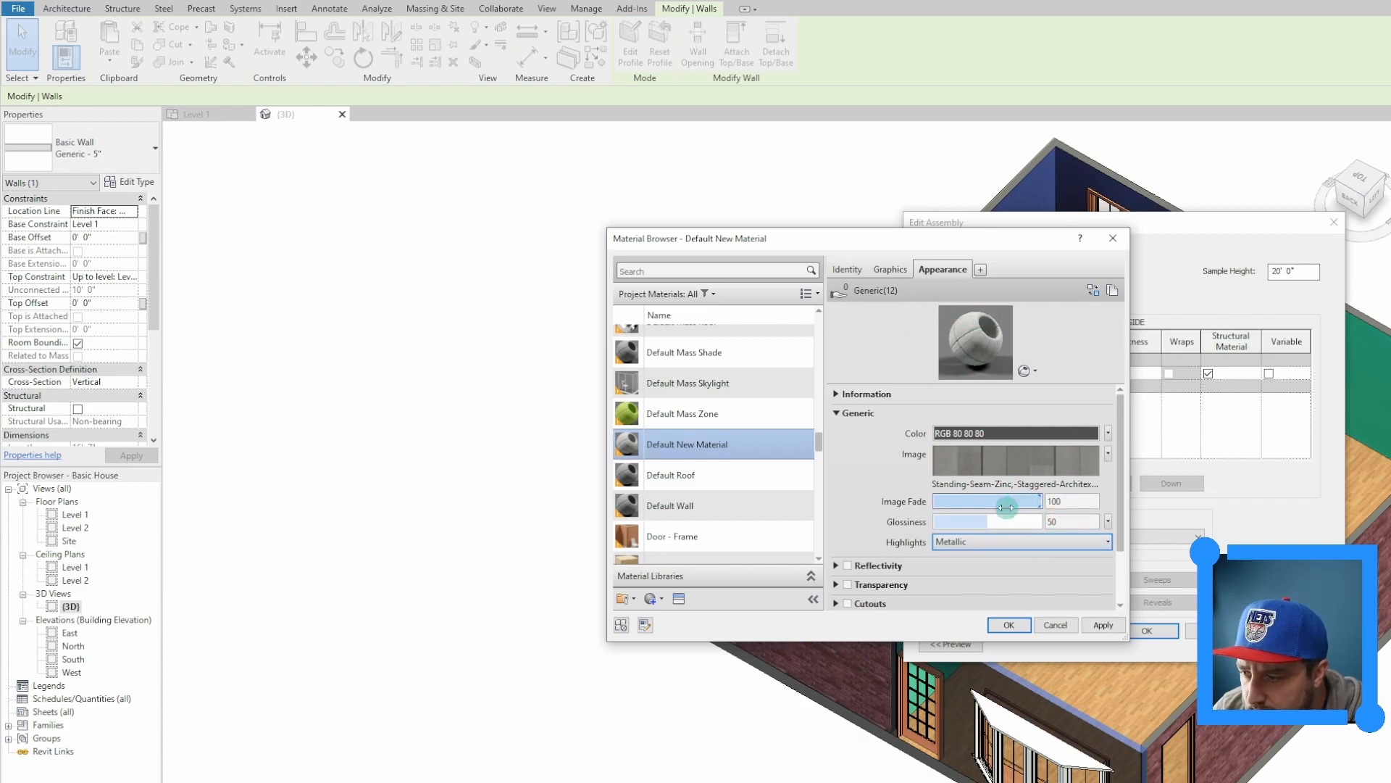
pyautogui.moveTo(987, 522)
pyautogui.mouseDown()
pyautogui.moveTo(930, 523)
pyautogui.moveTo(1010, 523)
pyautogui.mouseUp()
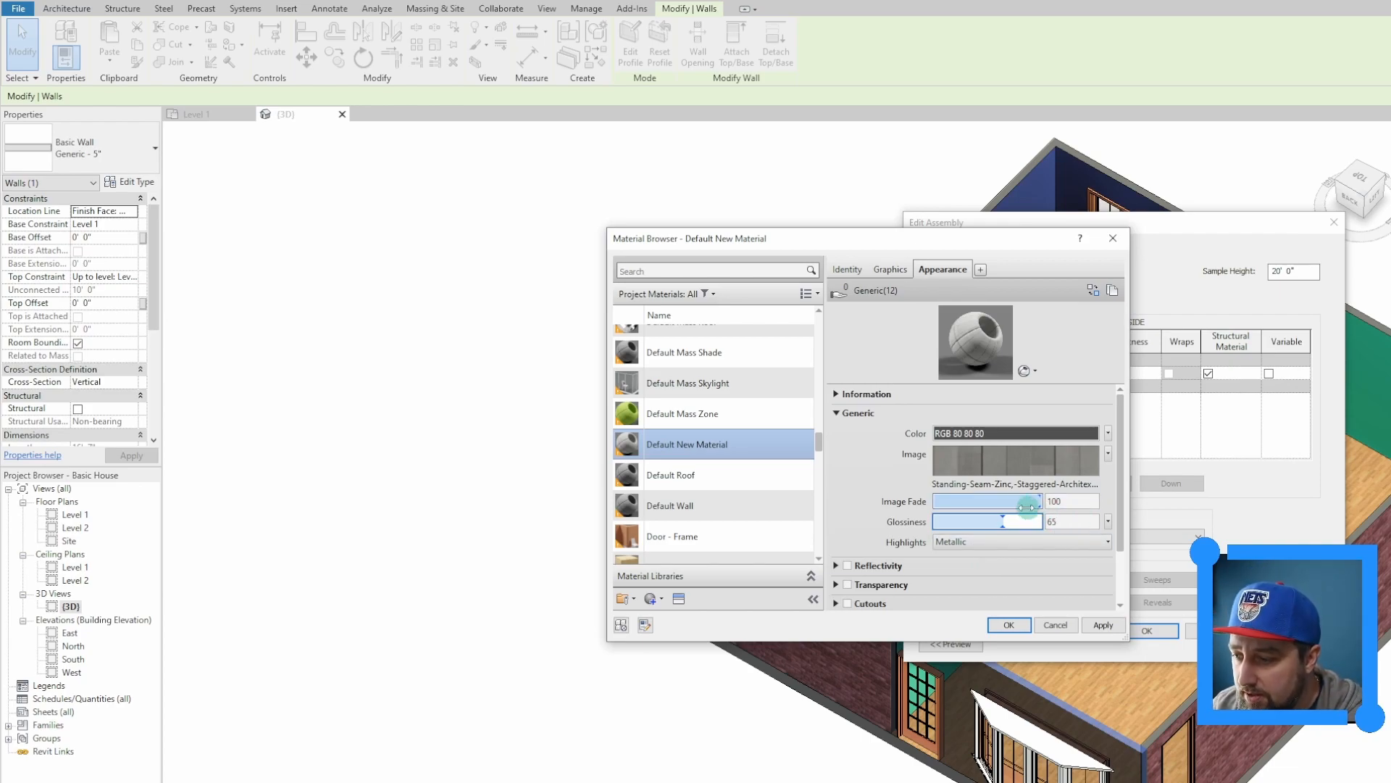
# Rename the new material as Metal Siding.
pyautogui.scroll(-1, 808, 560)
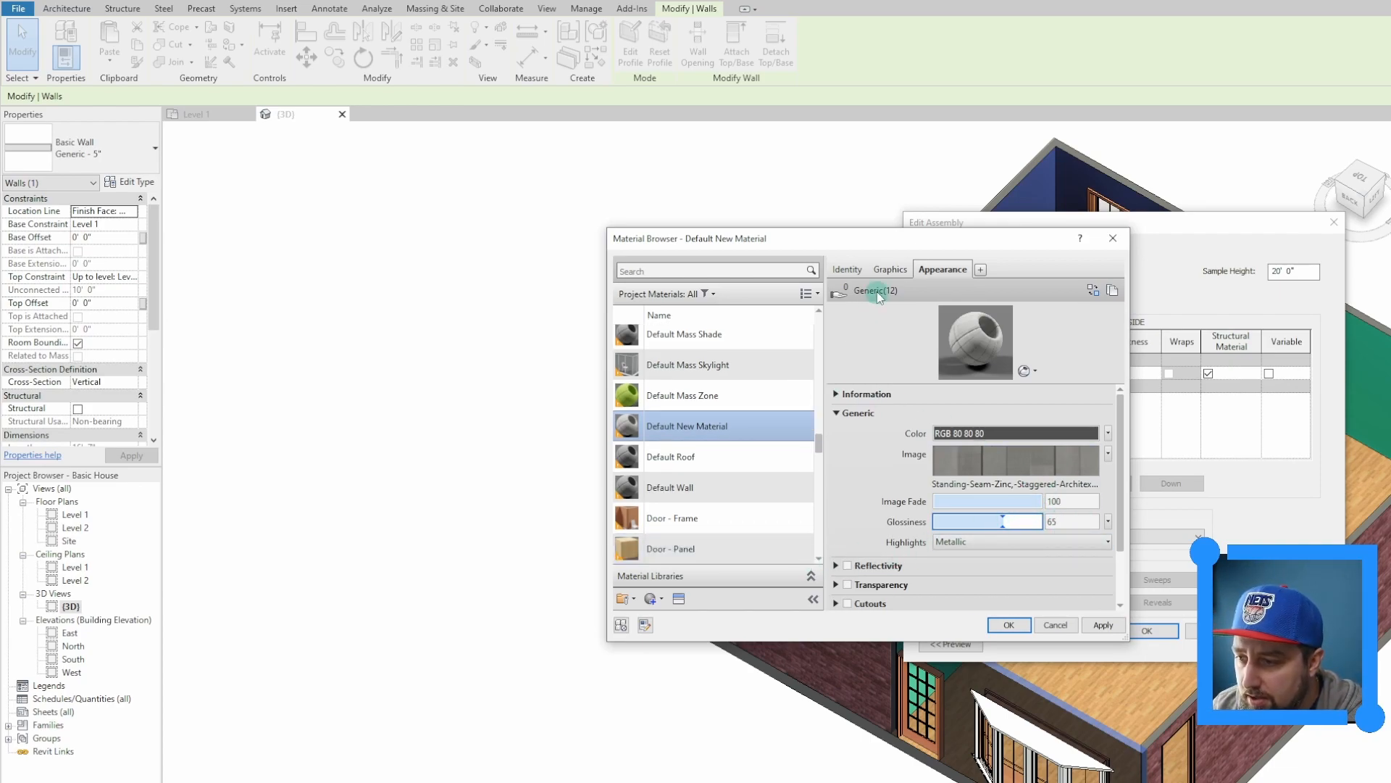
pyautogui.click(847, 269)
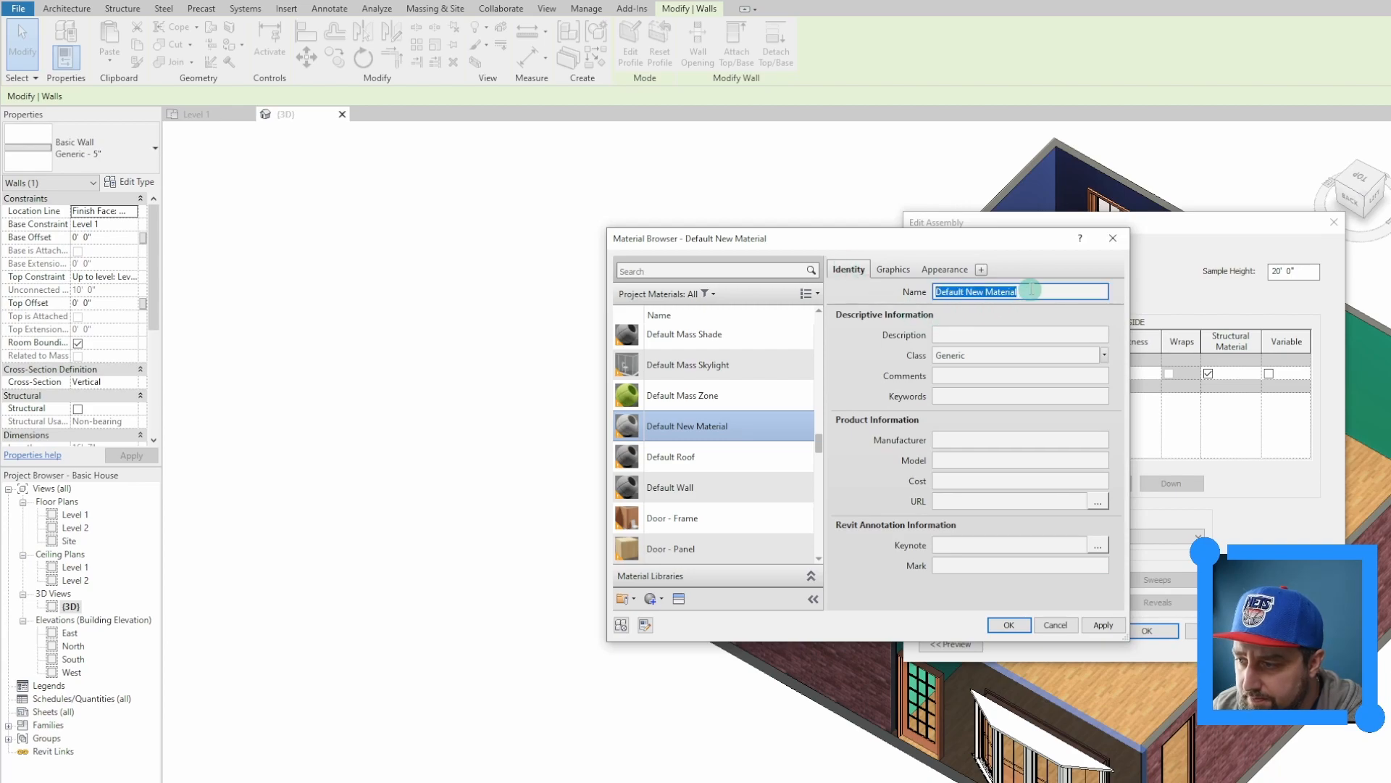
pyautogui.write('Metal Siding')
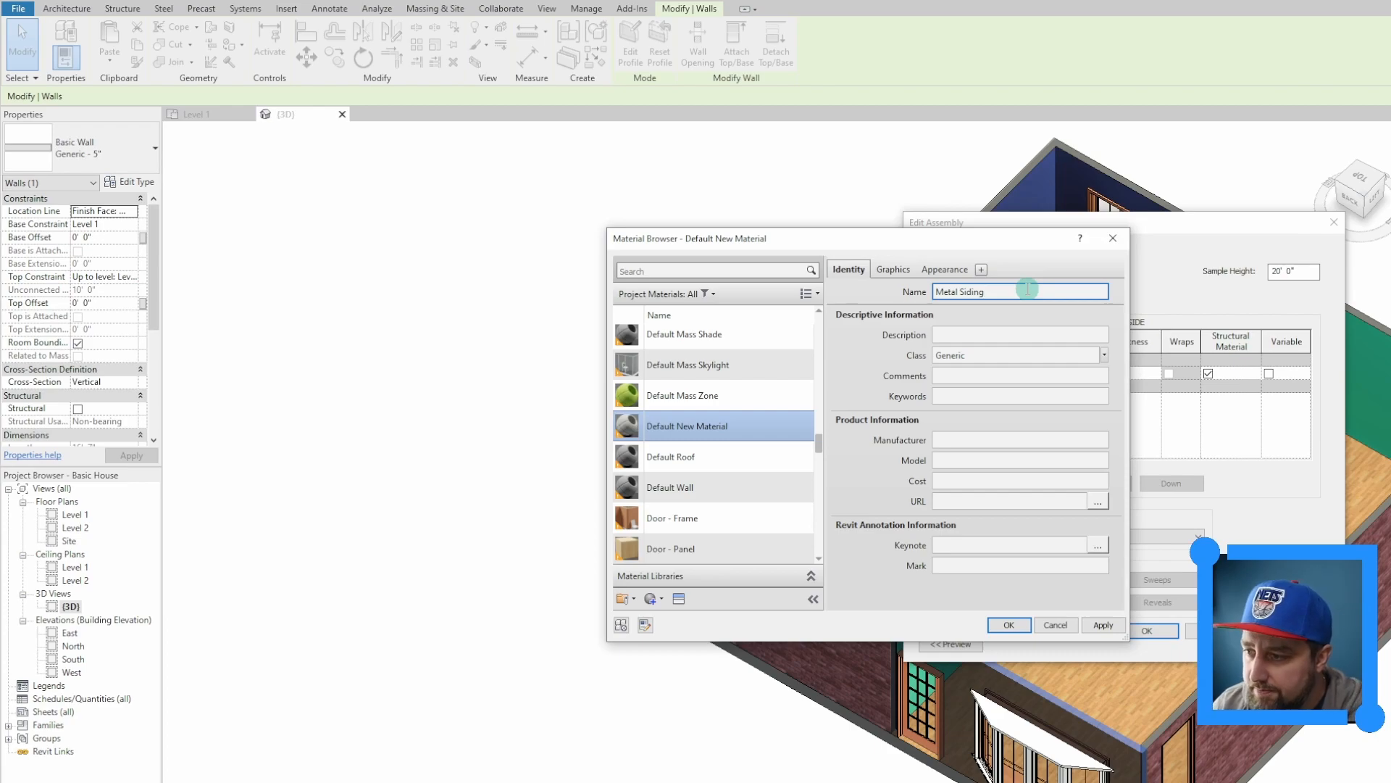
pyautogui.click(893, 270)
# Change the Metal Siding appearance color to the lighter gray RGB 148 148 148.
pyautogui.click(944, 268)
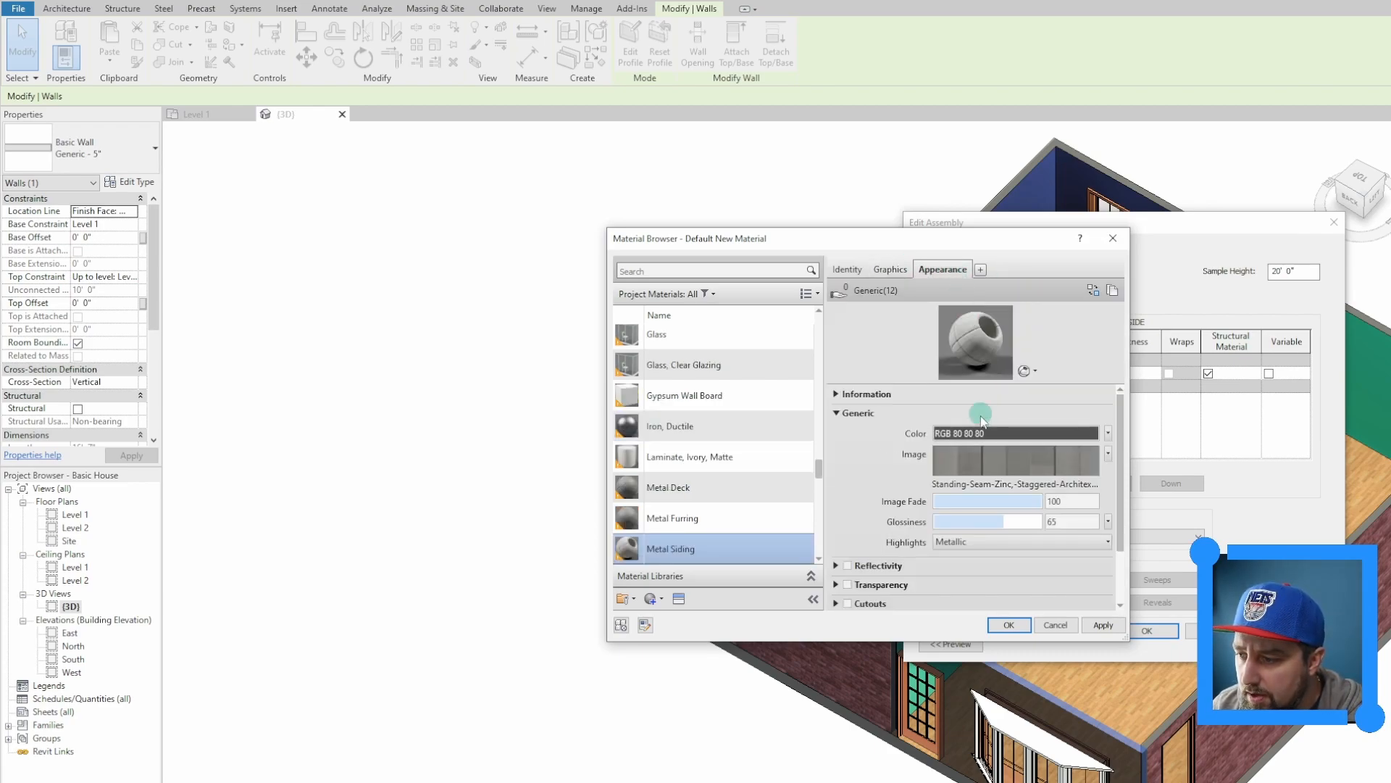
pyautogui.click(1022, 433)
pyautogui.moveTo(1034, 426); pyautogui.dragTo(1038, 390)
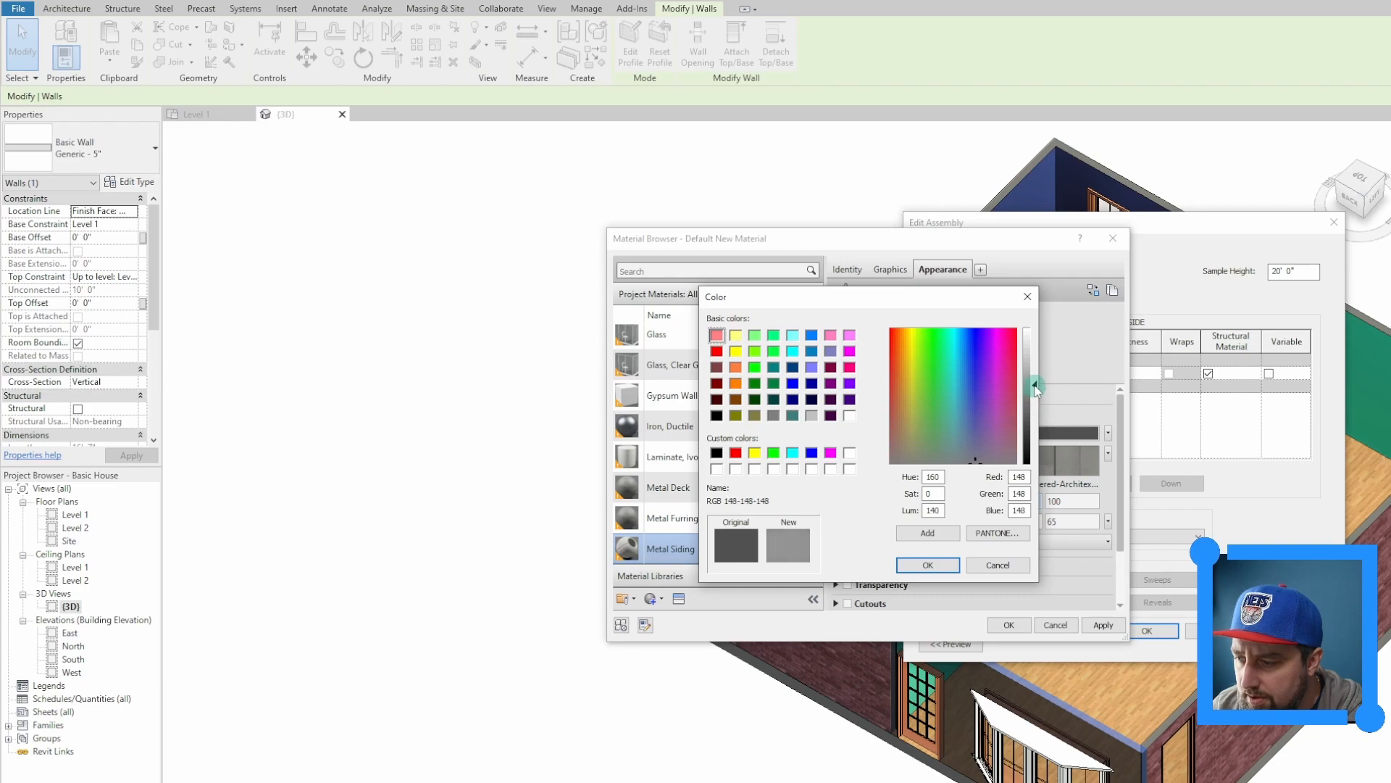
pyautogui.click(924, 571)
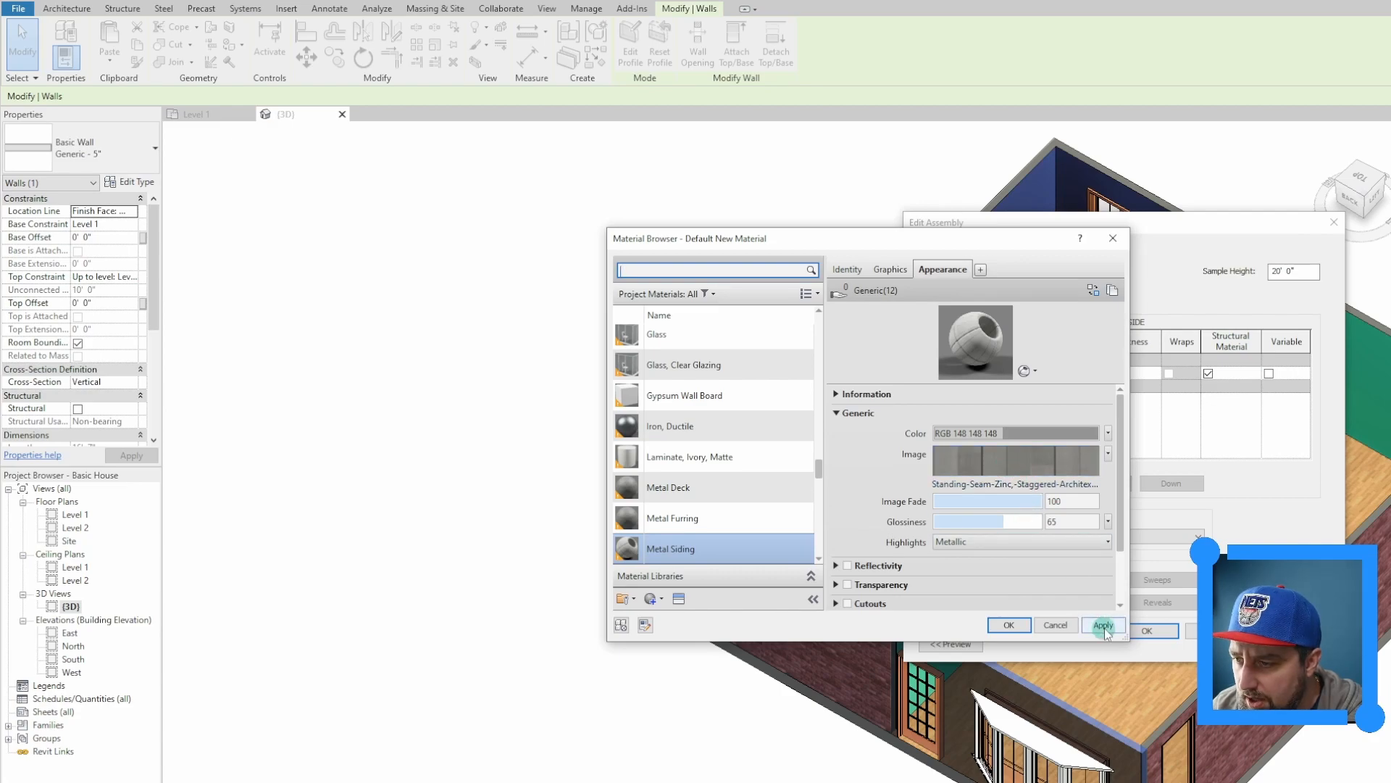
# Assign Metal Siding to the Generic - 5" wall's structure layer, accept the type changes and deselect the wall.
pyautogui.click(1009, 625)
pyautogui.click(1147, 630)
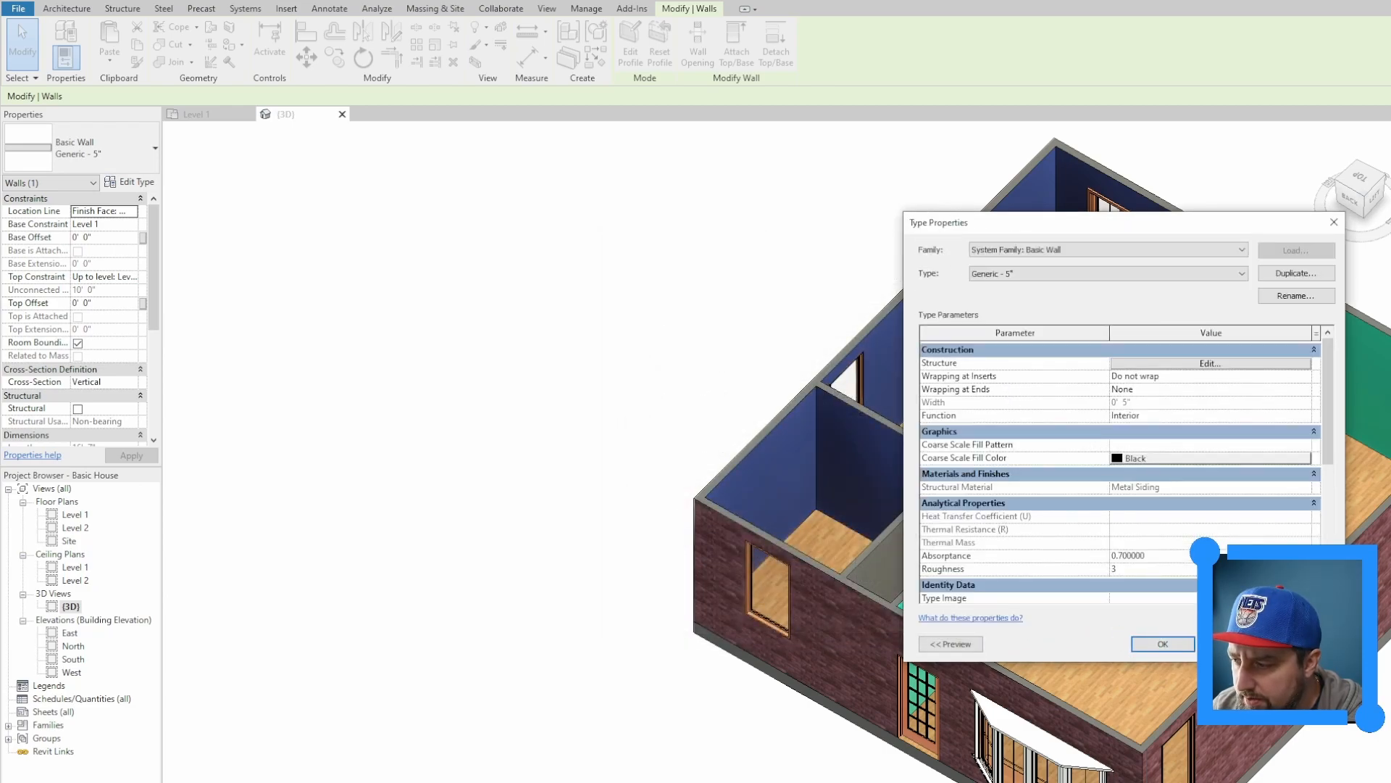
pyautogui.click(1163, 643)
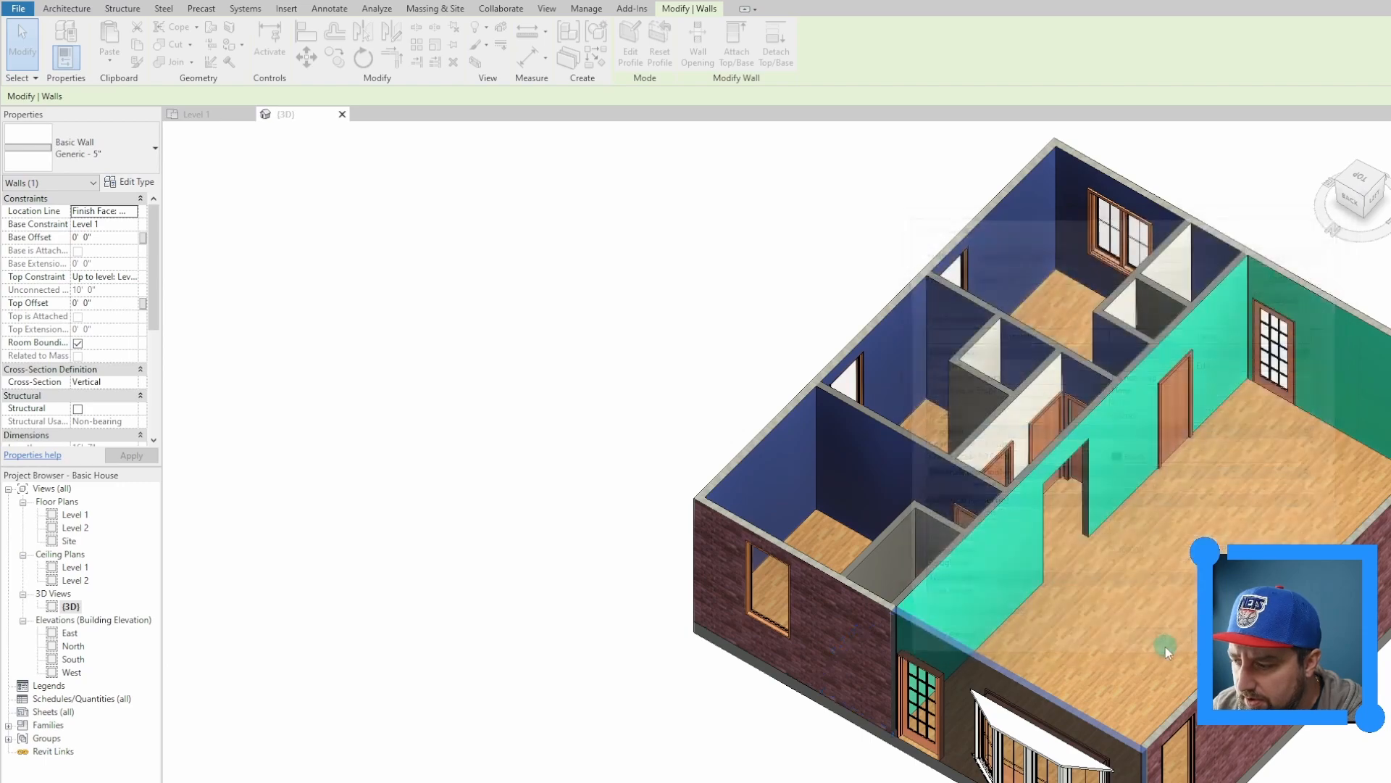
pyautogui.click(610, 682)
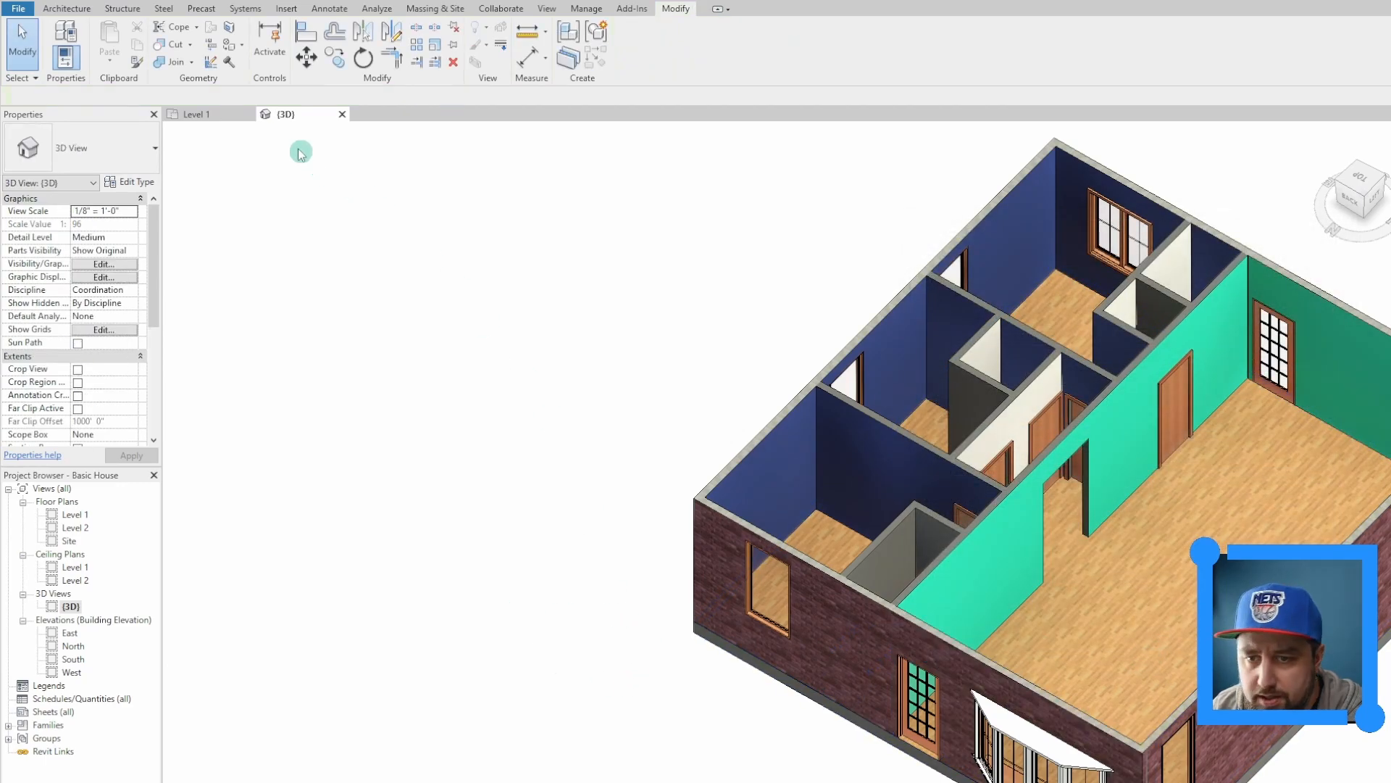
# Paint the exterior face of the bay-window wall with Metal Siding, inspect the texture up close and finish painting.
pyautogui.click(234, 56)
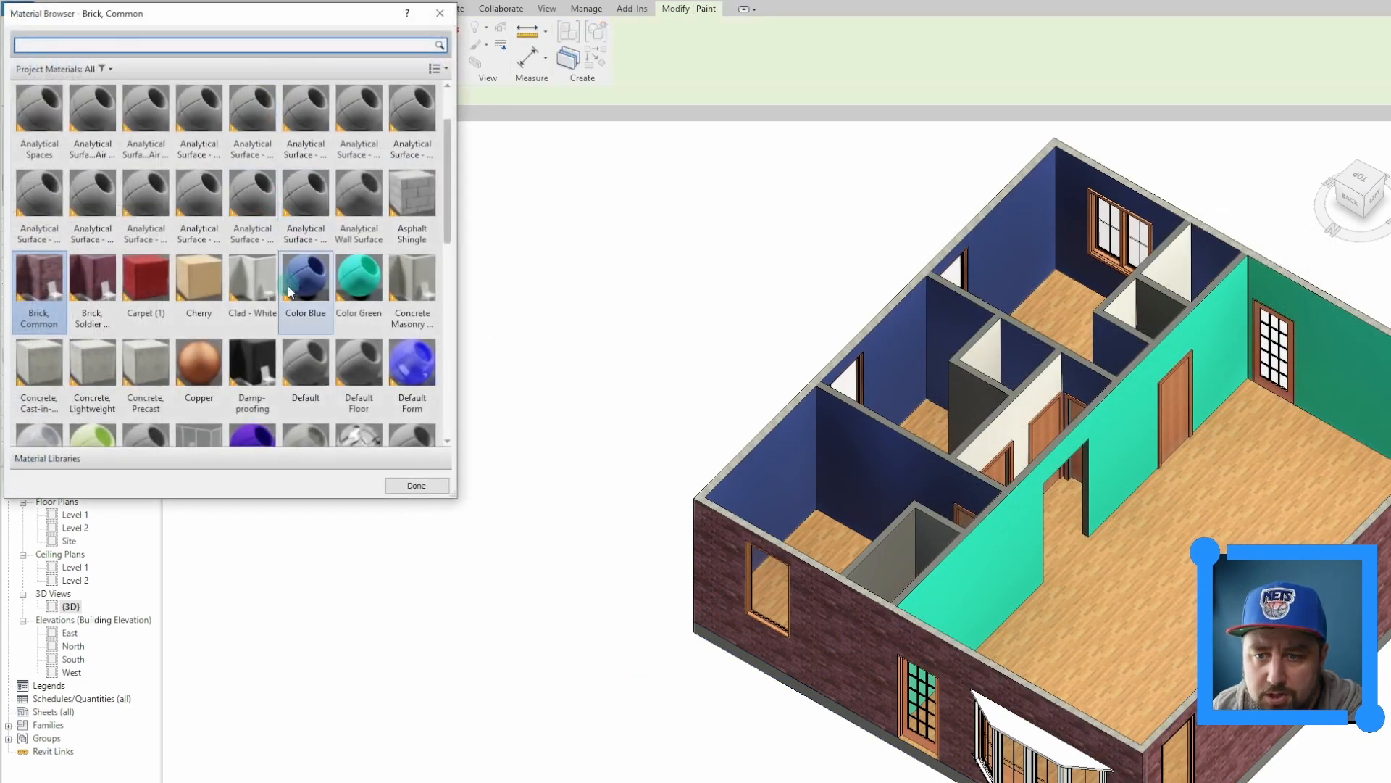
pyautogui.scroll(-6, 316, 340)
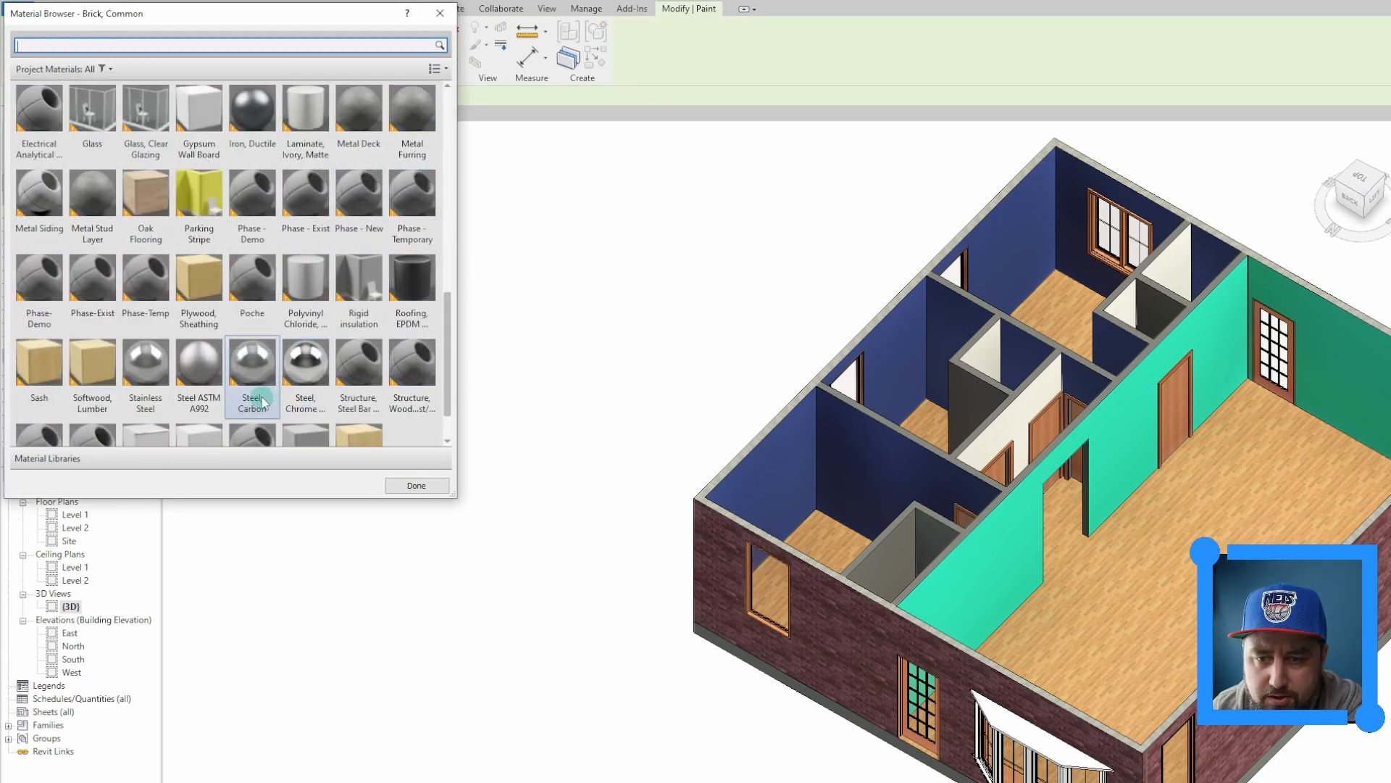
pyautogui.scroll(-1, 308, 290)
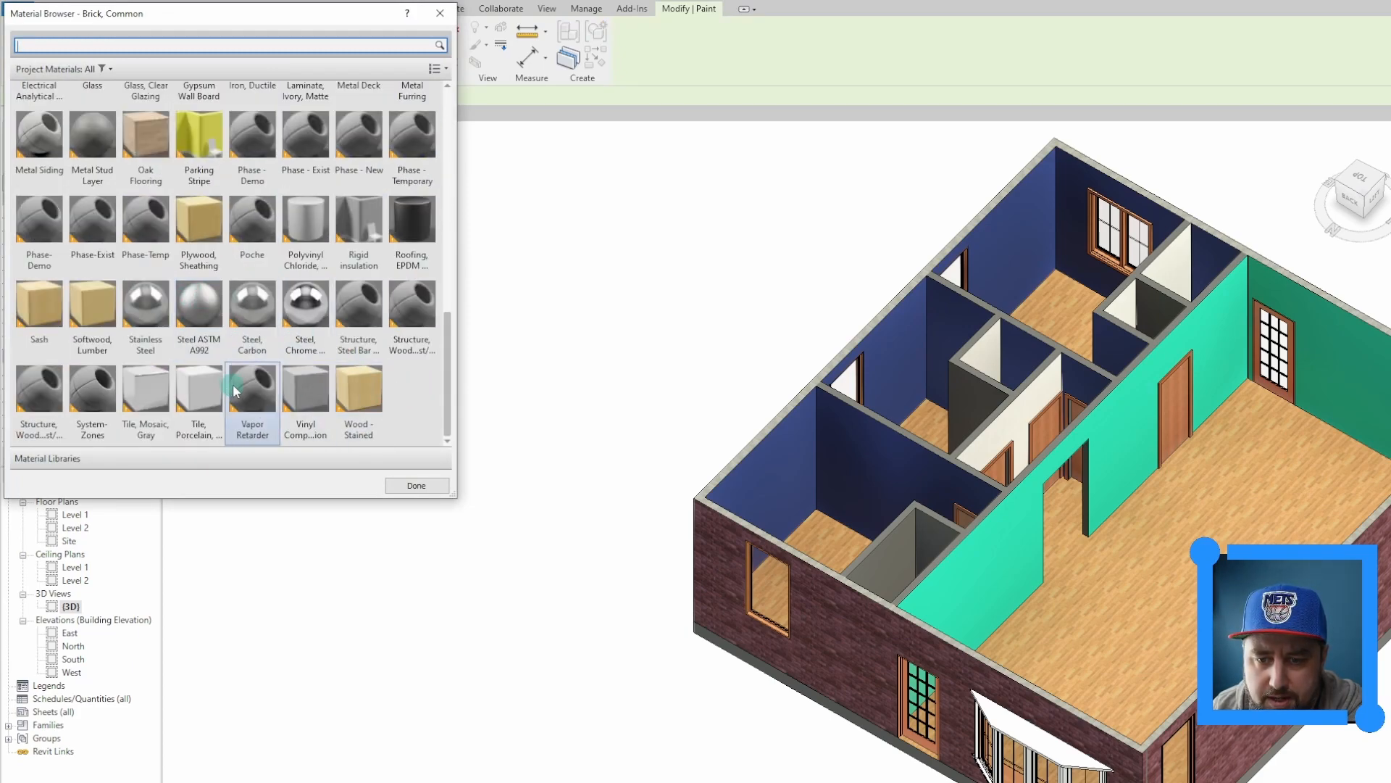
pyautogui.scroll(10, 239, 392)
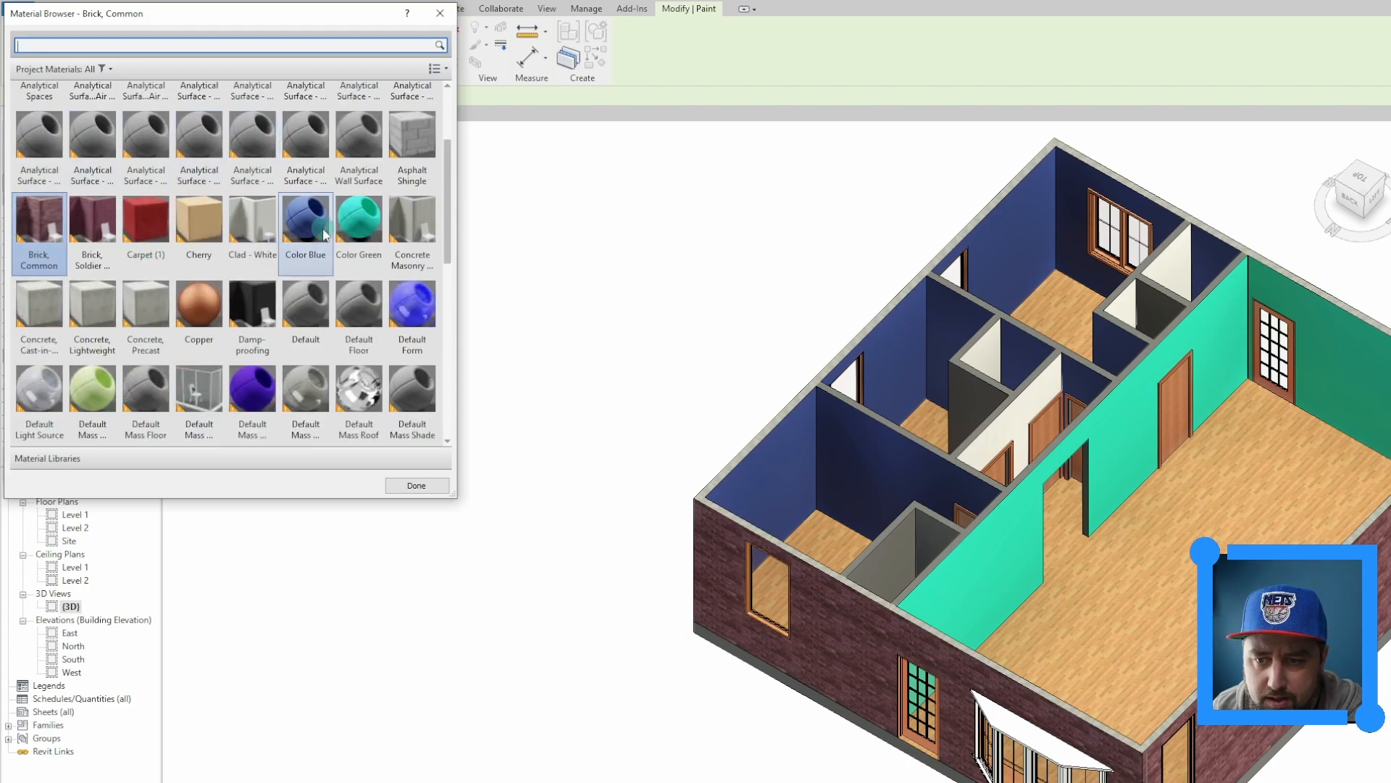
pyautogui.scroll(-3, 370, 413)
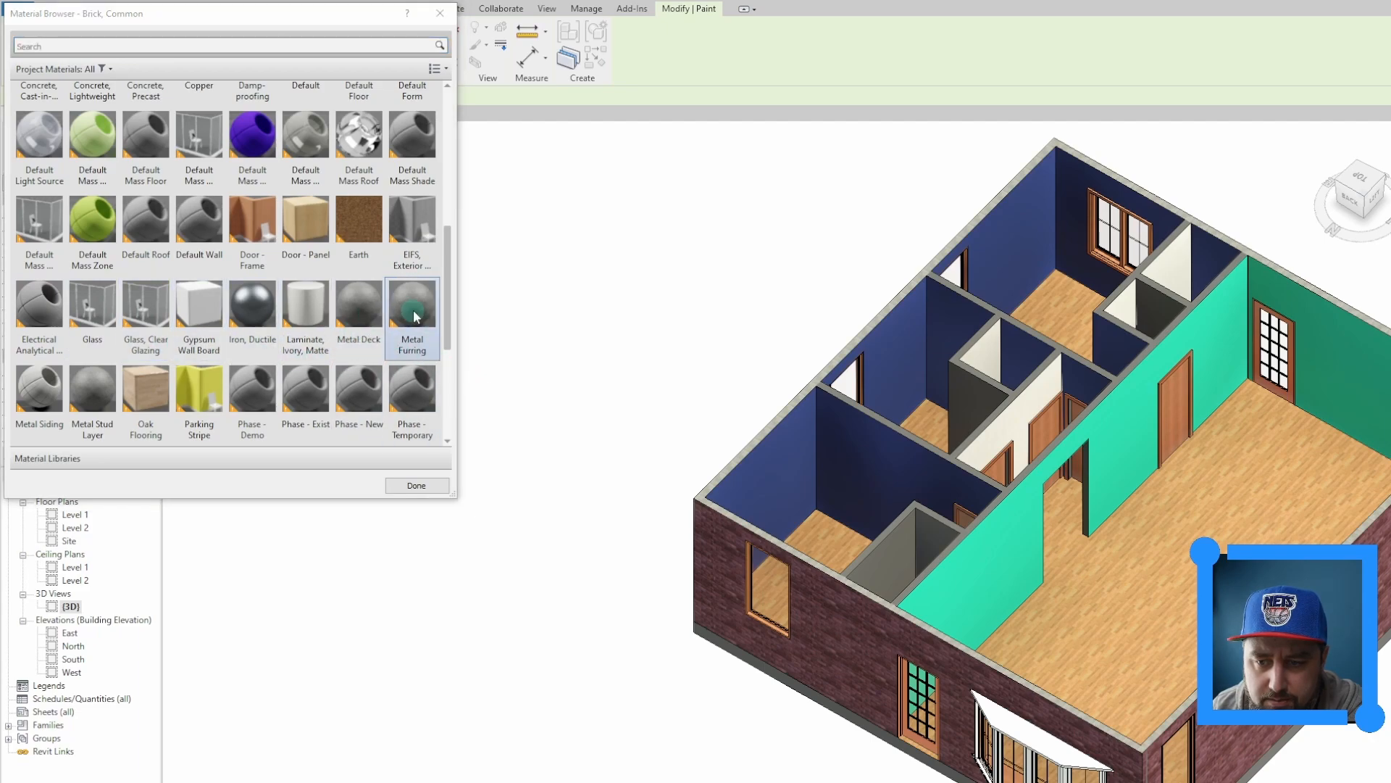
pyautogui.click(39, 394)
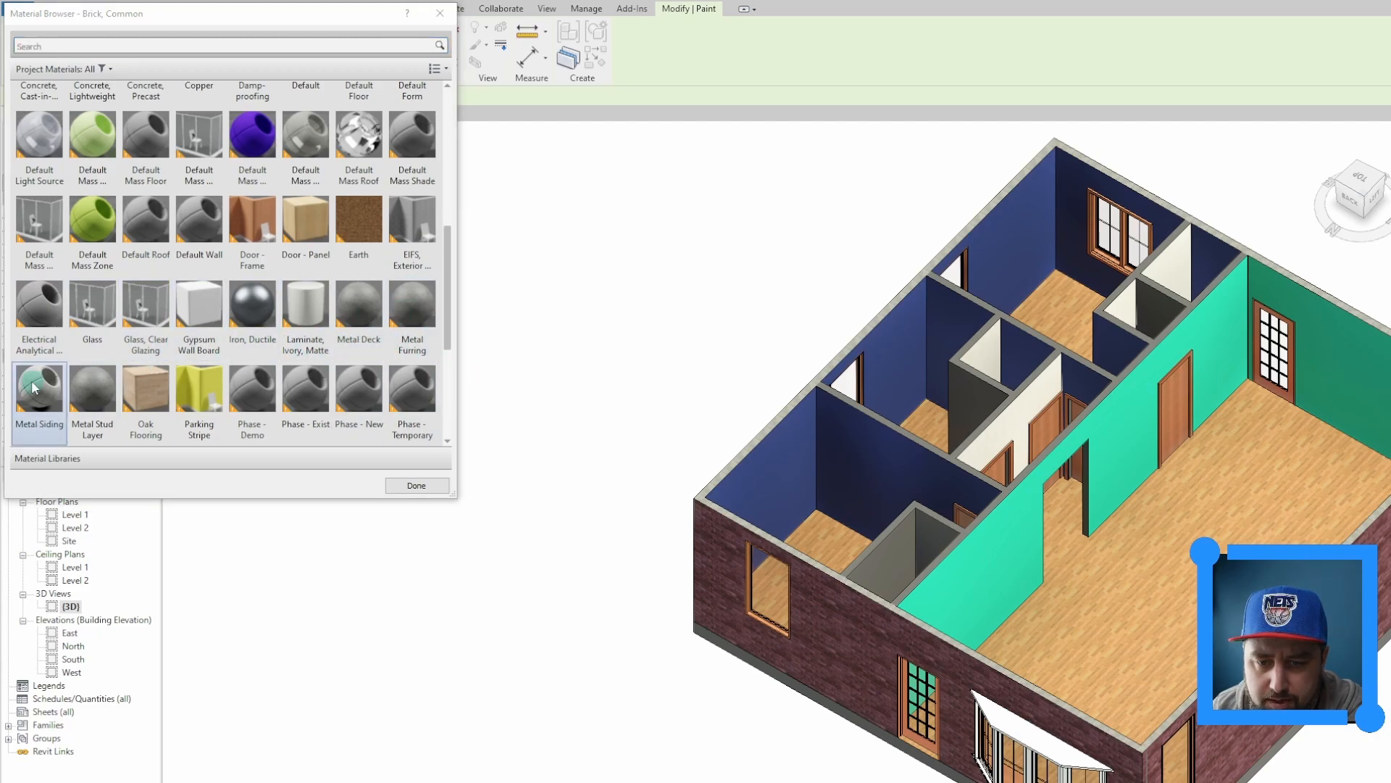
pyautogui.click(842, 594)
pyautogui.scroll(5, 870, 652)
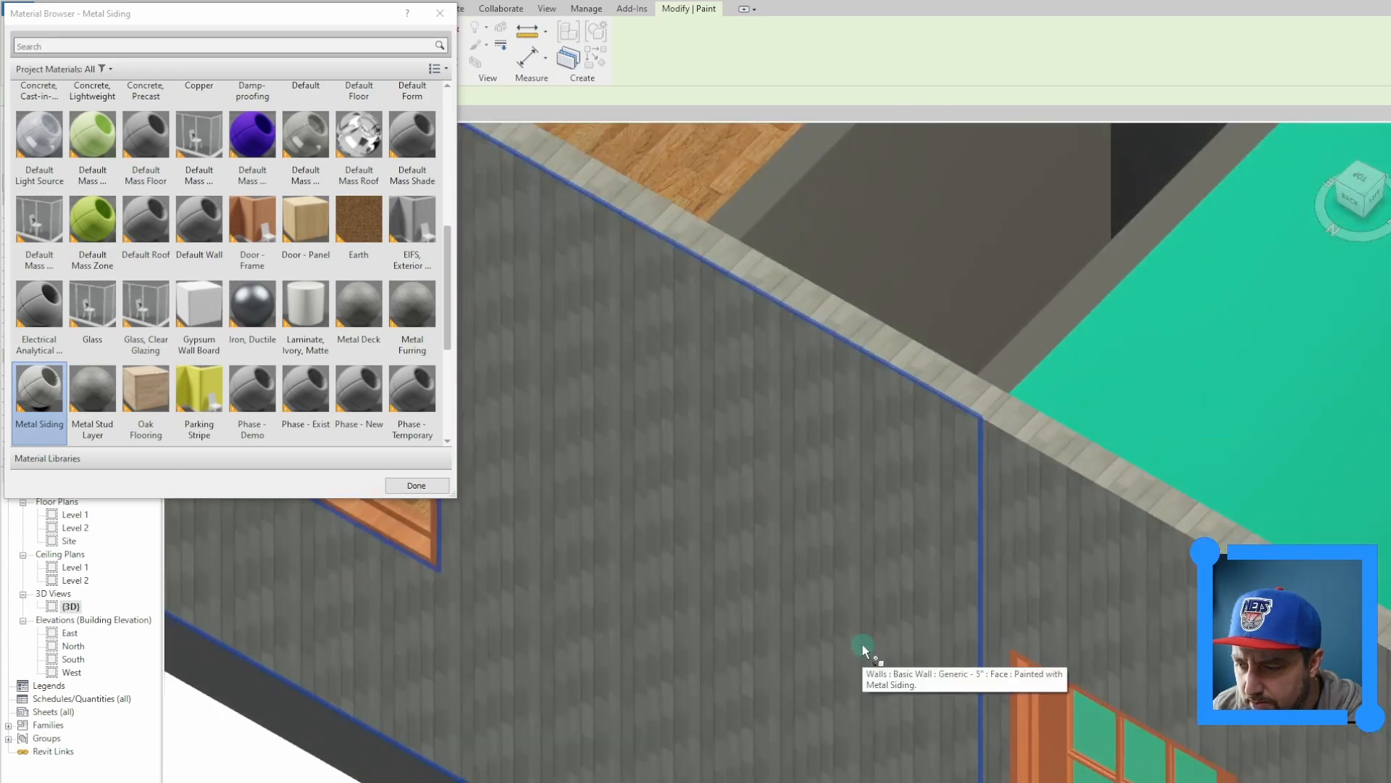
pyautogui.scroll(-3, 840, 476)
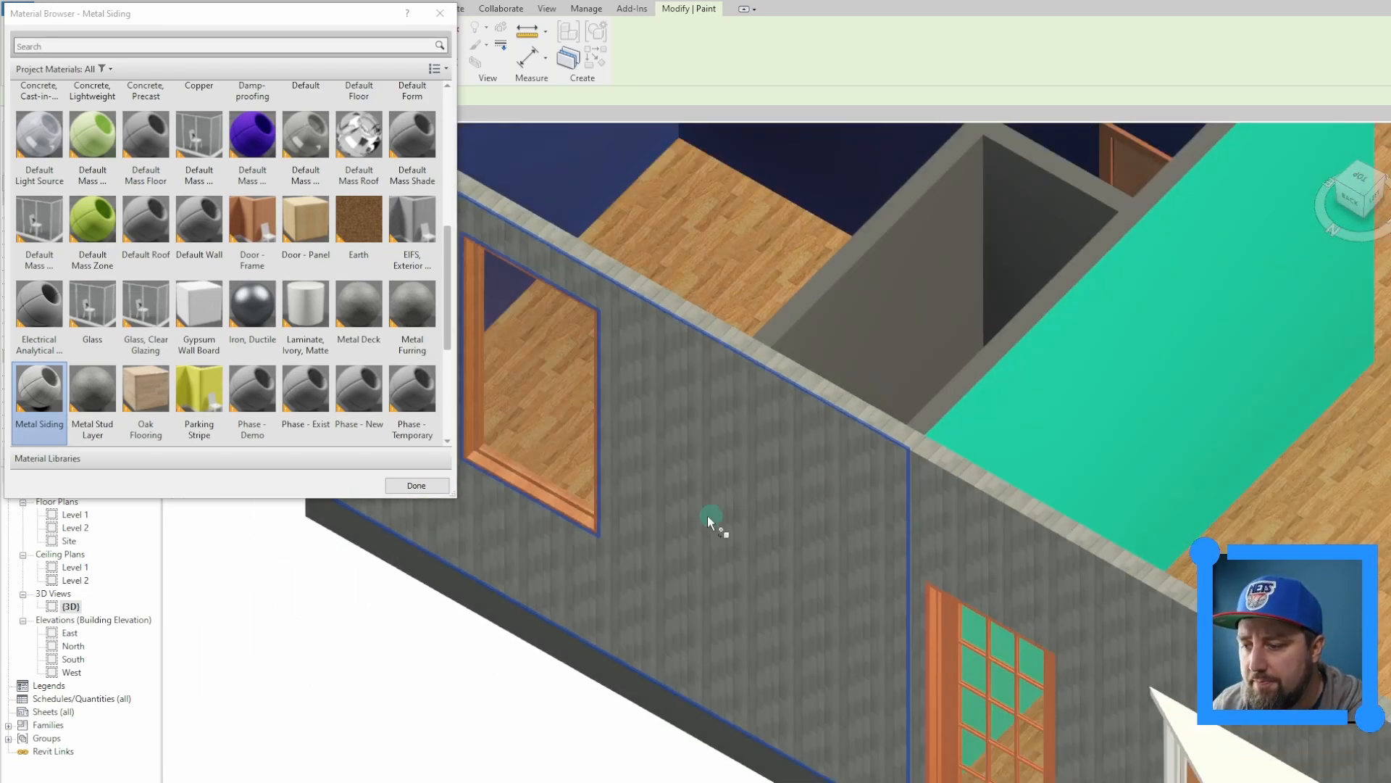
pyautogui.scroll(-2, 787, 551)
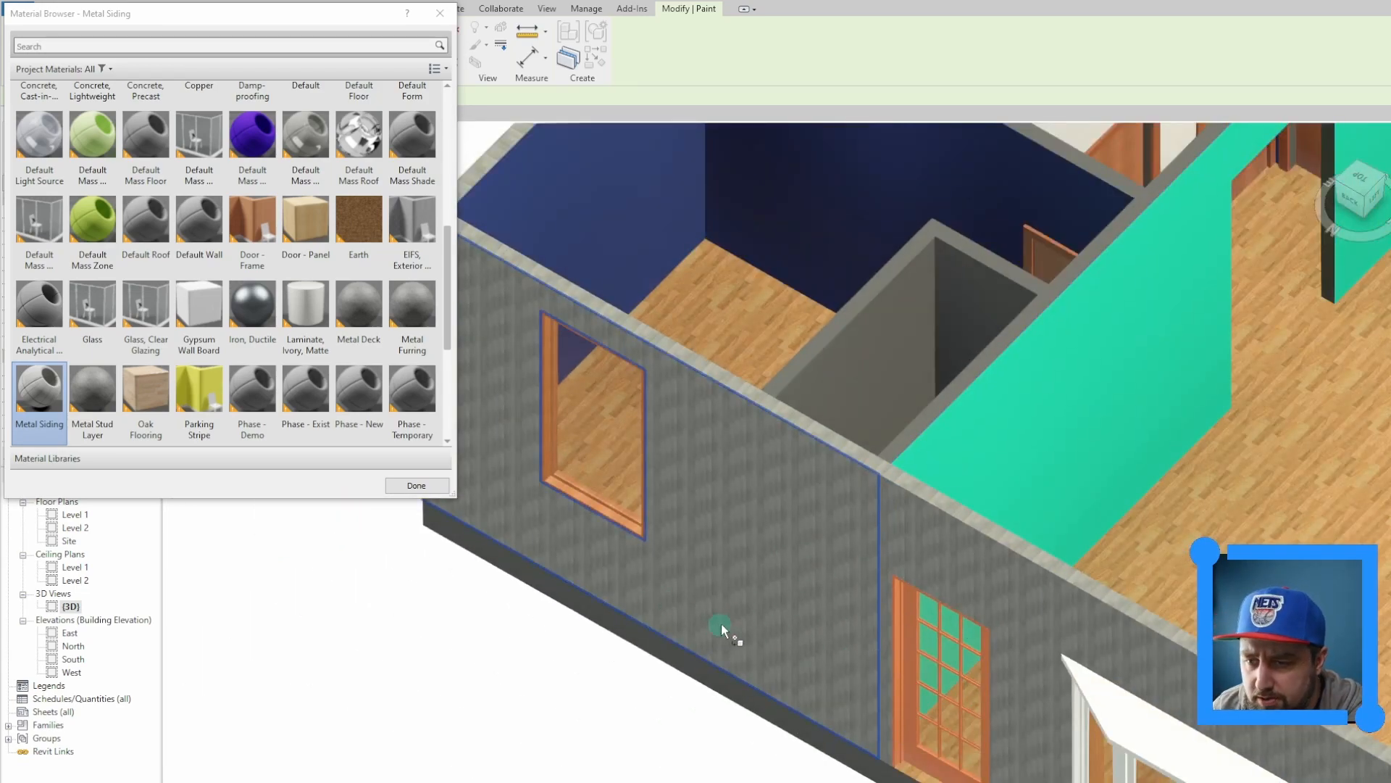
pyautogui.scroll(-3, 876, 632)
pyautogui.scroll(1, 326, 217)
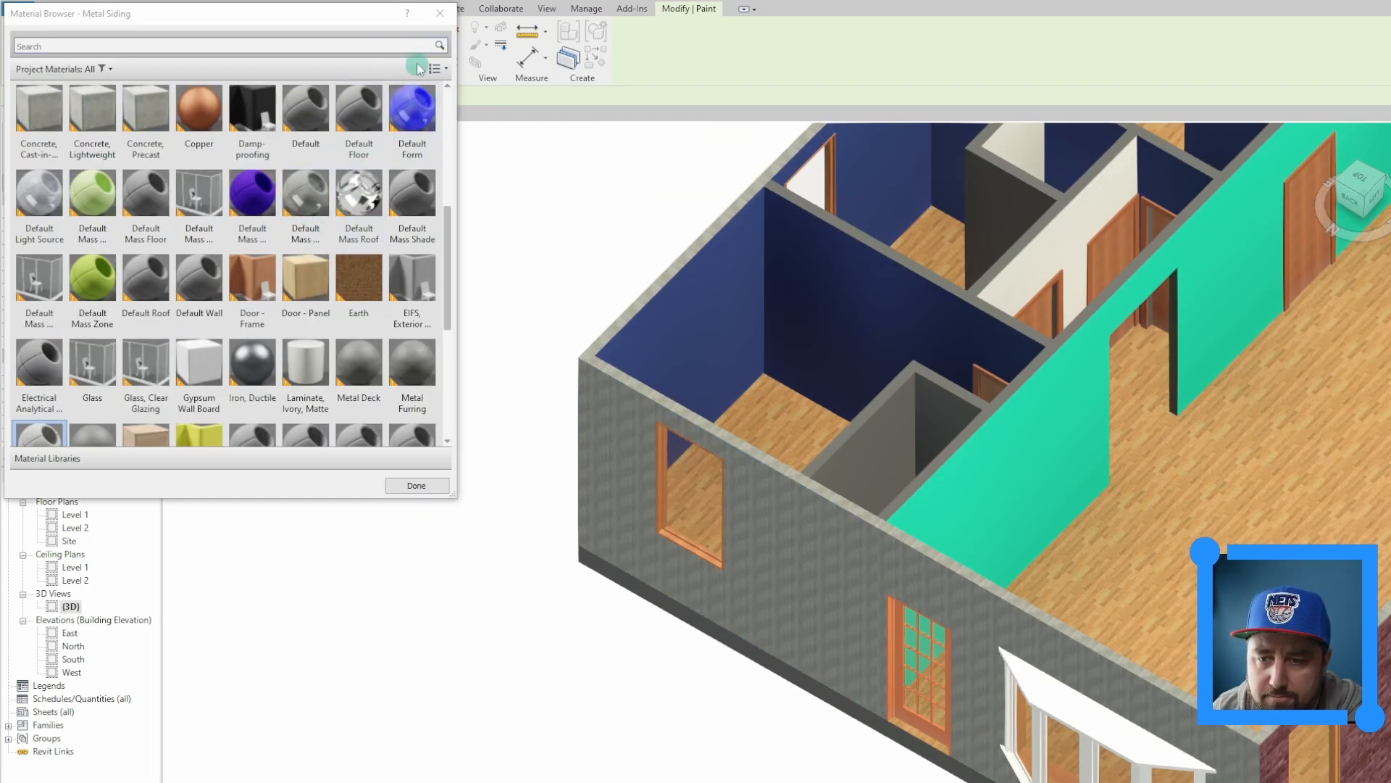
pyautogui.click(441, 15)
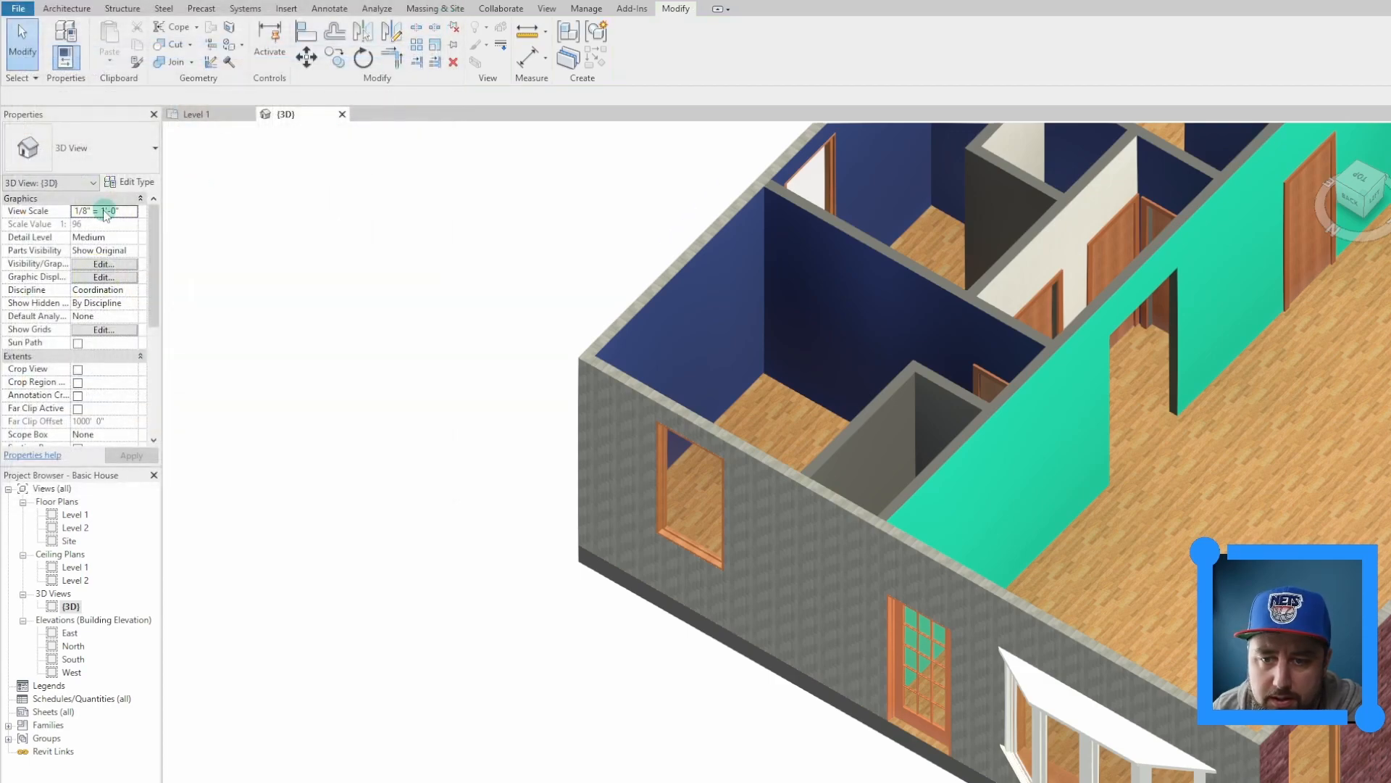
pyautogui.click(126, 186)
pyautogui.click(1155, 362)
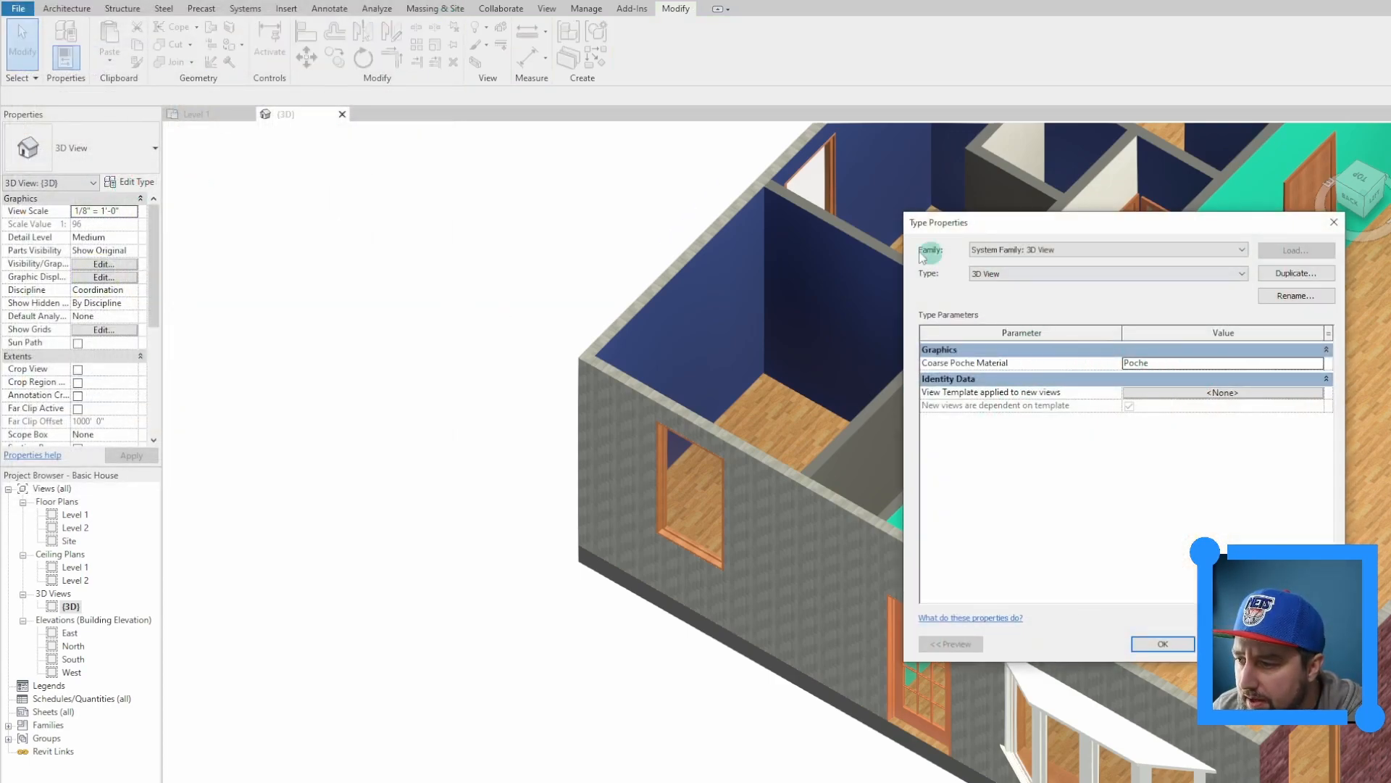
pyautogui.click(1159, 643)
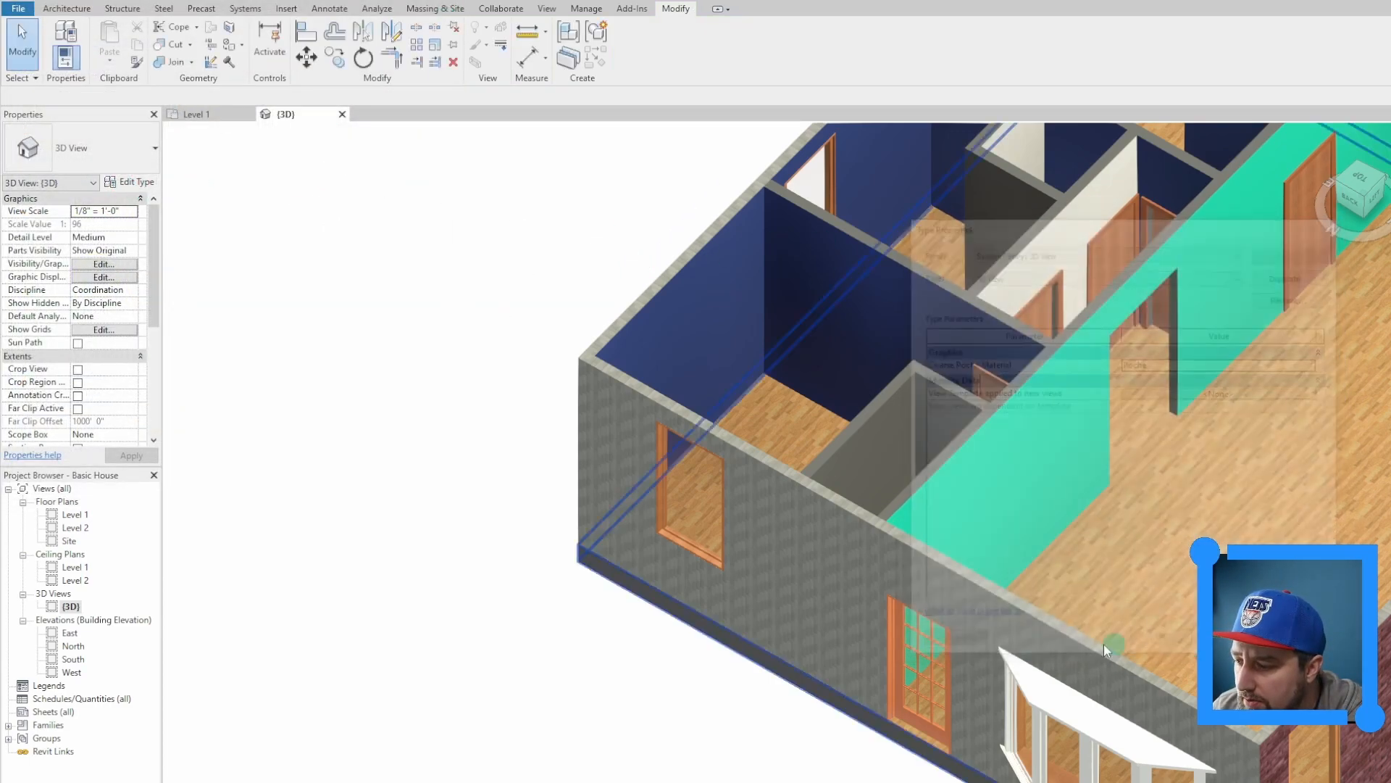
# Open the zinc image of the Metal Siding material for editing from the Generic - 5" wall's structure layer and reveal its scale settings.
pyautogui.click(839, 505)
pyautogui.click(130, 182)
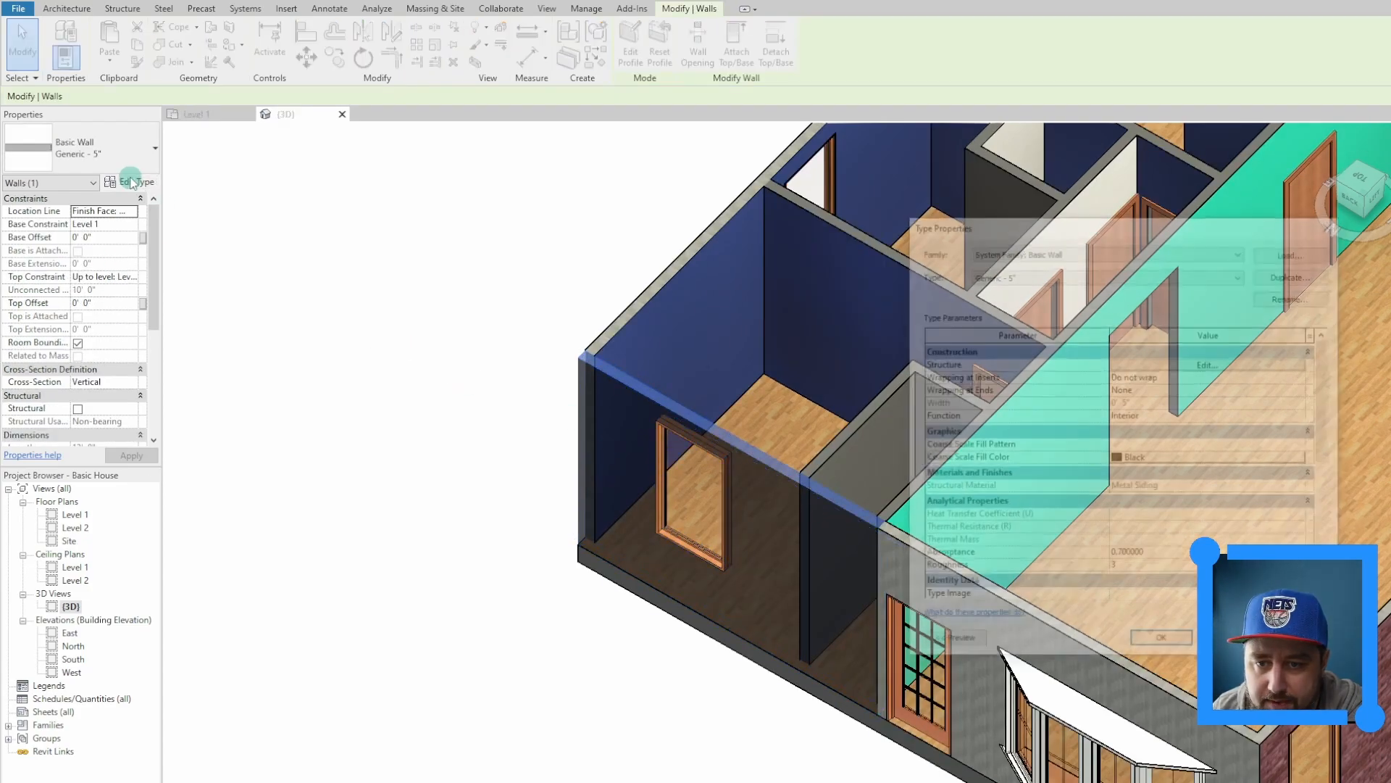
pyautogui.click(1201, 366)
pyautogui.click(1091, 373)
pyautogui.click(1090, 372)
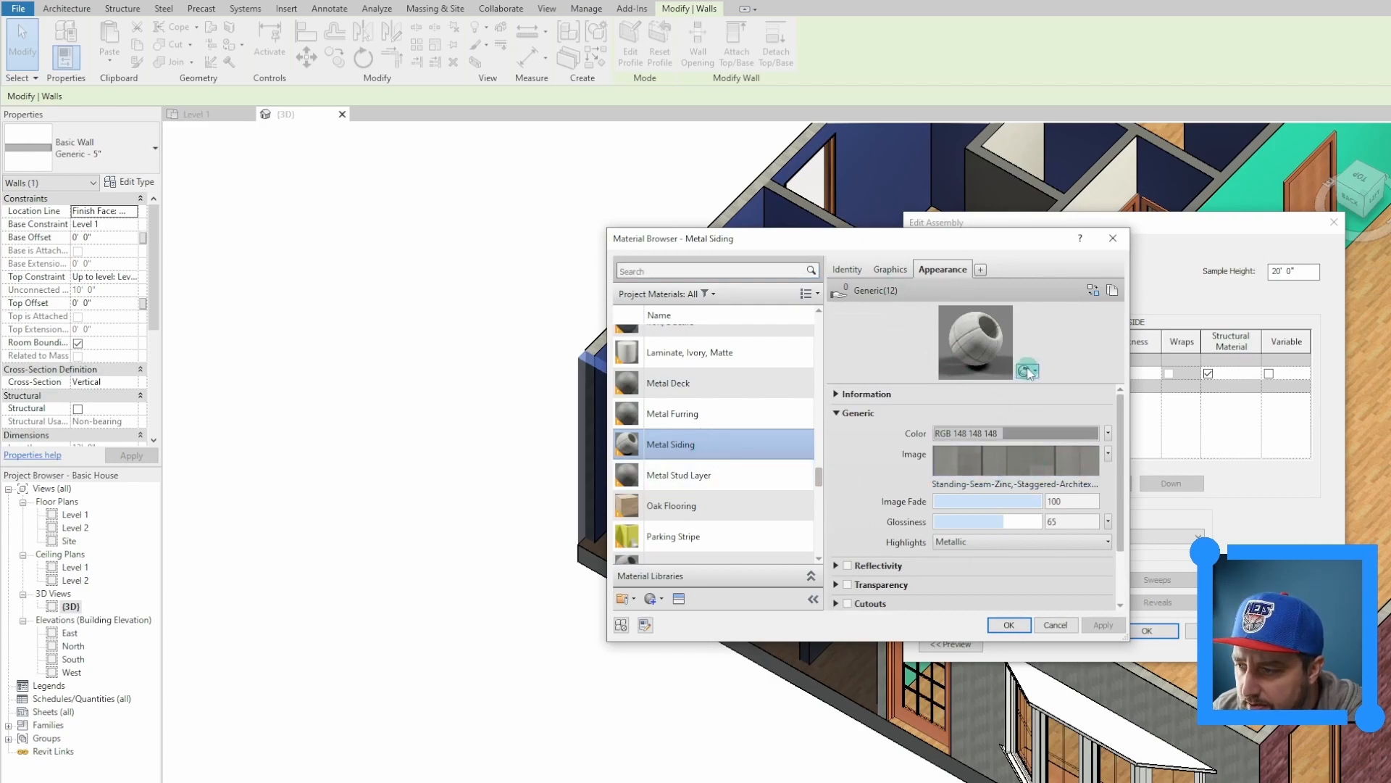
pyautogui.click(1011, 454)
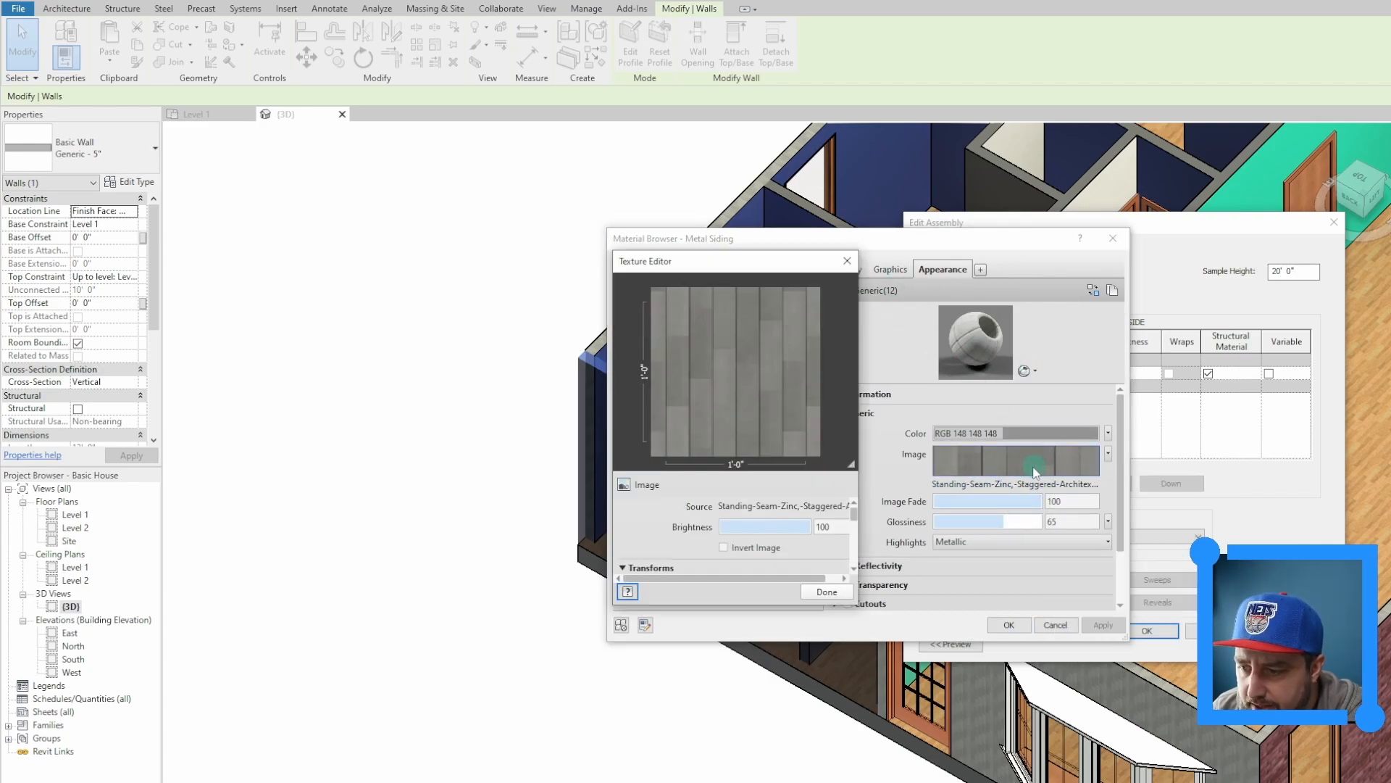
pyautogui.moveTo(858, 554); pyautogui.dragTo(969, 554)
pyautogui.scroll(-3, 761, 551)
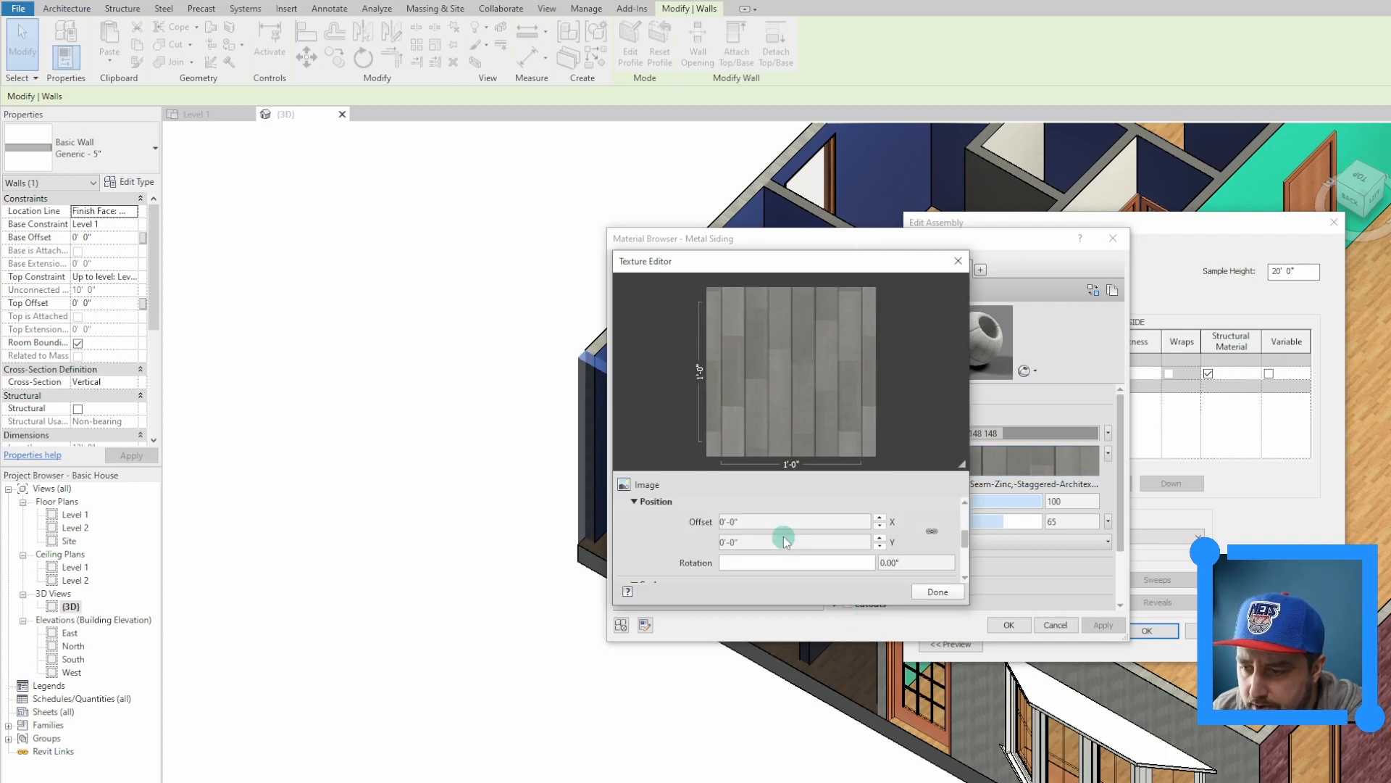
pyautogui.scroll(-1, 696, 545)
pyautogui.moveTo(965, 530); pyautogui.dragTo(968, 562)
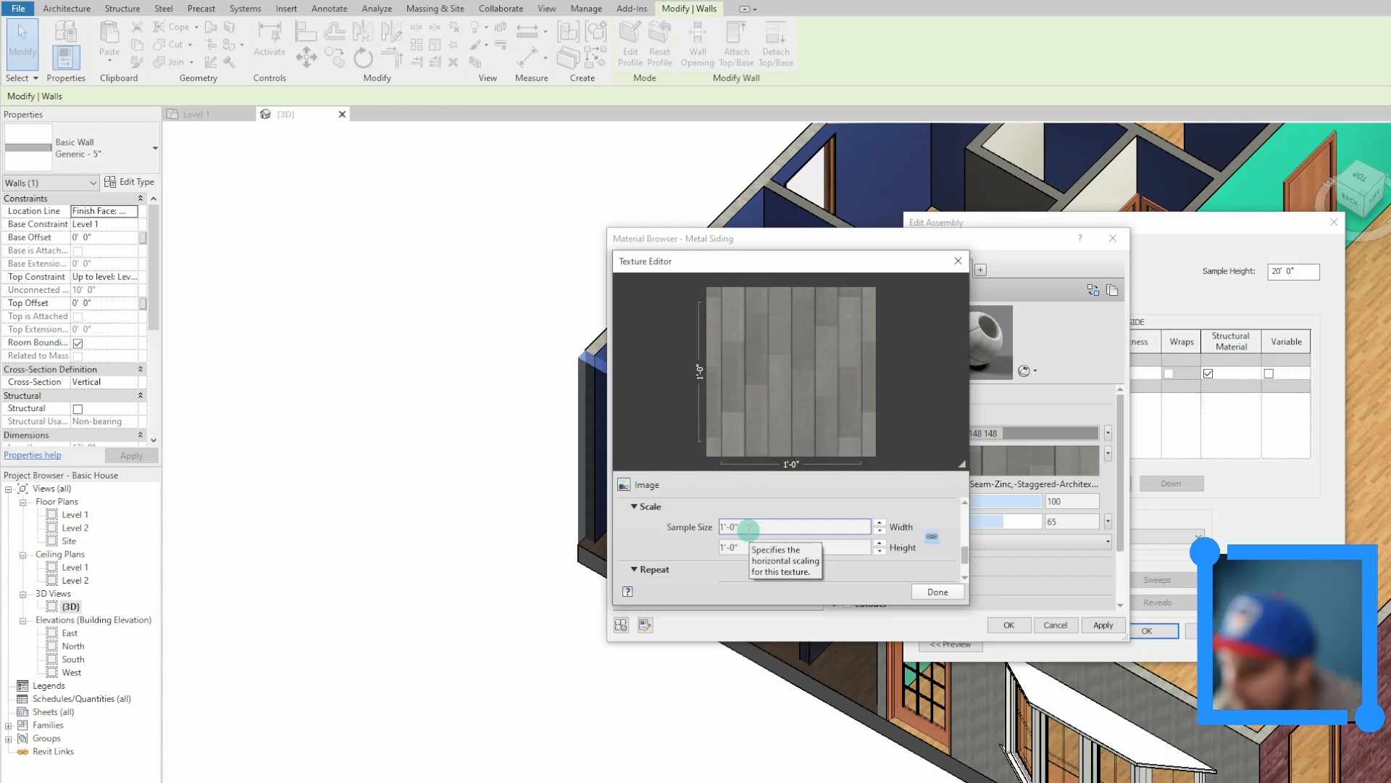
# Set the zinc texture's sample size to 8'-0" wide by 8'-0" high.
pyautogui.click(723, 526)
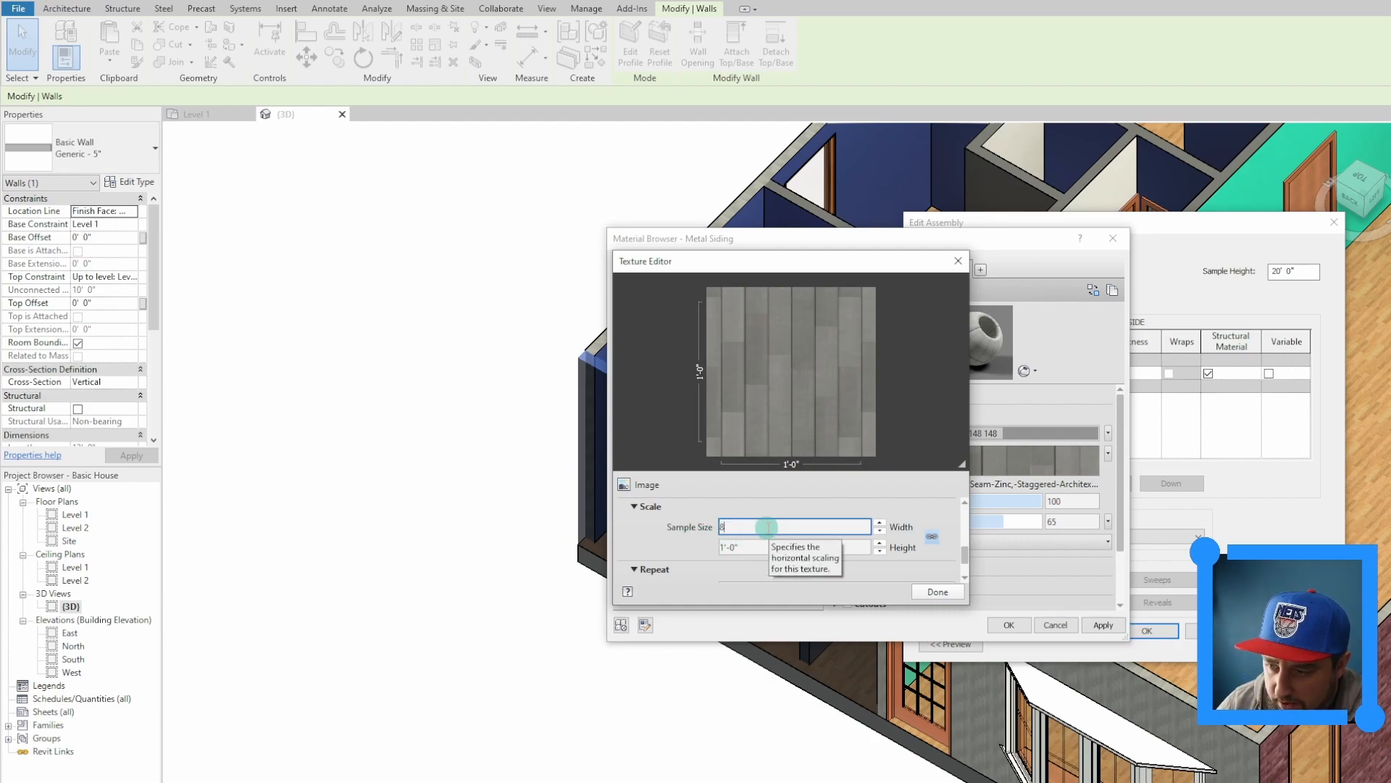
pyautogui.press('Tab')
pyautogui.click(721, 527)
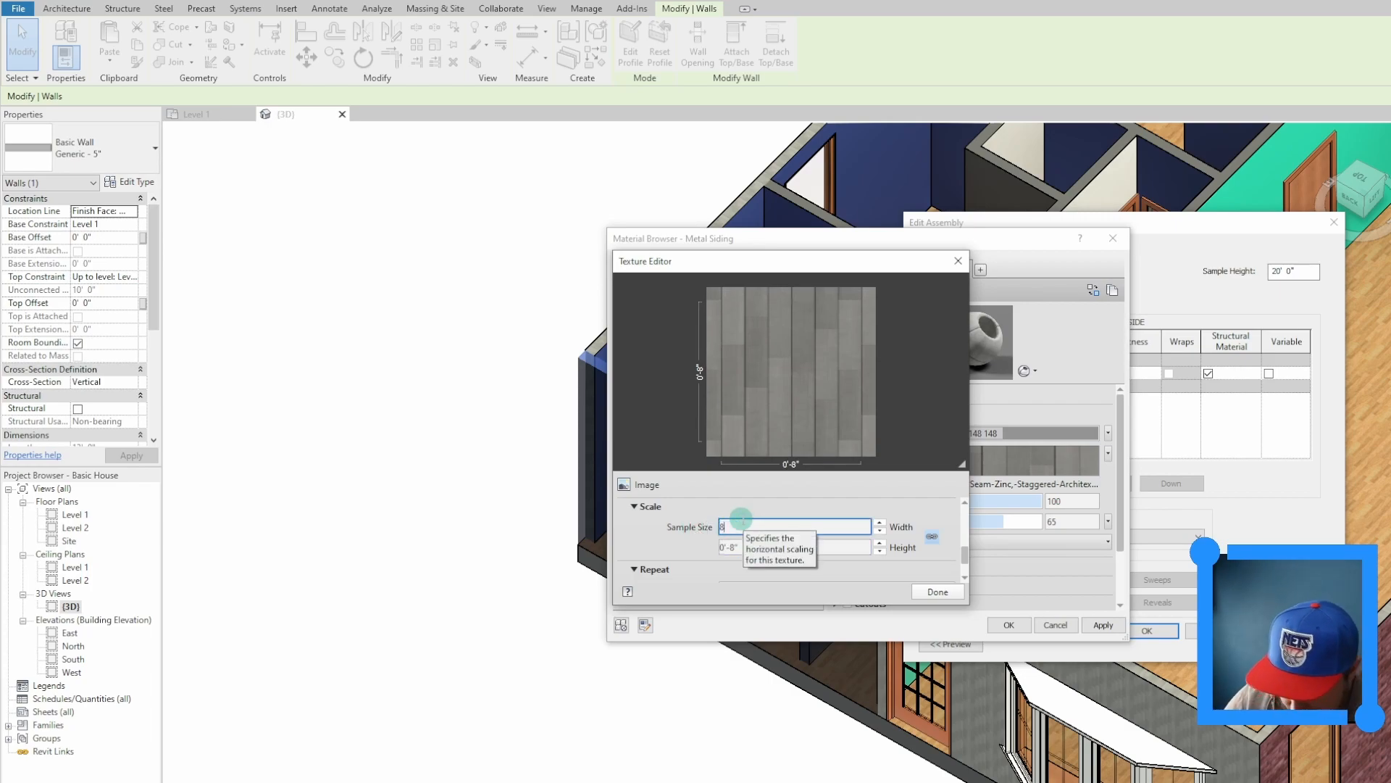
pyautogui.write("8'")
pyautogui.press('Tab')
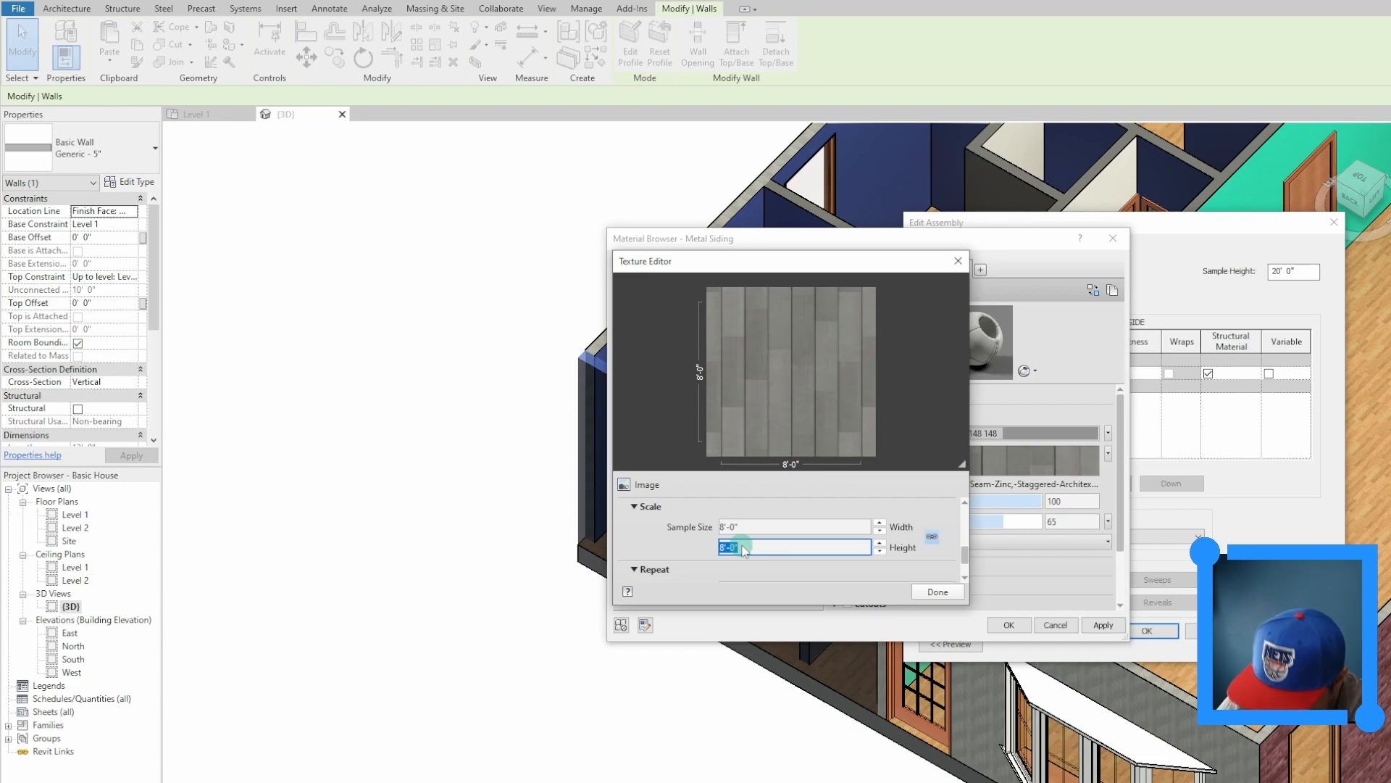
pyautogui.write("8'")
pyautogui.press('Tab')
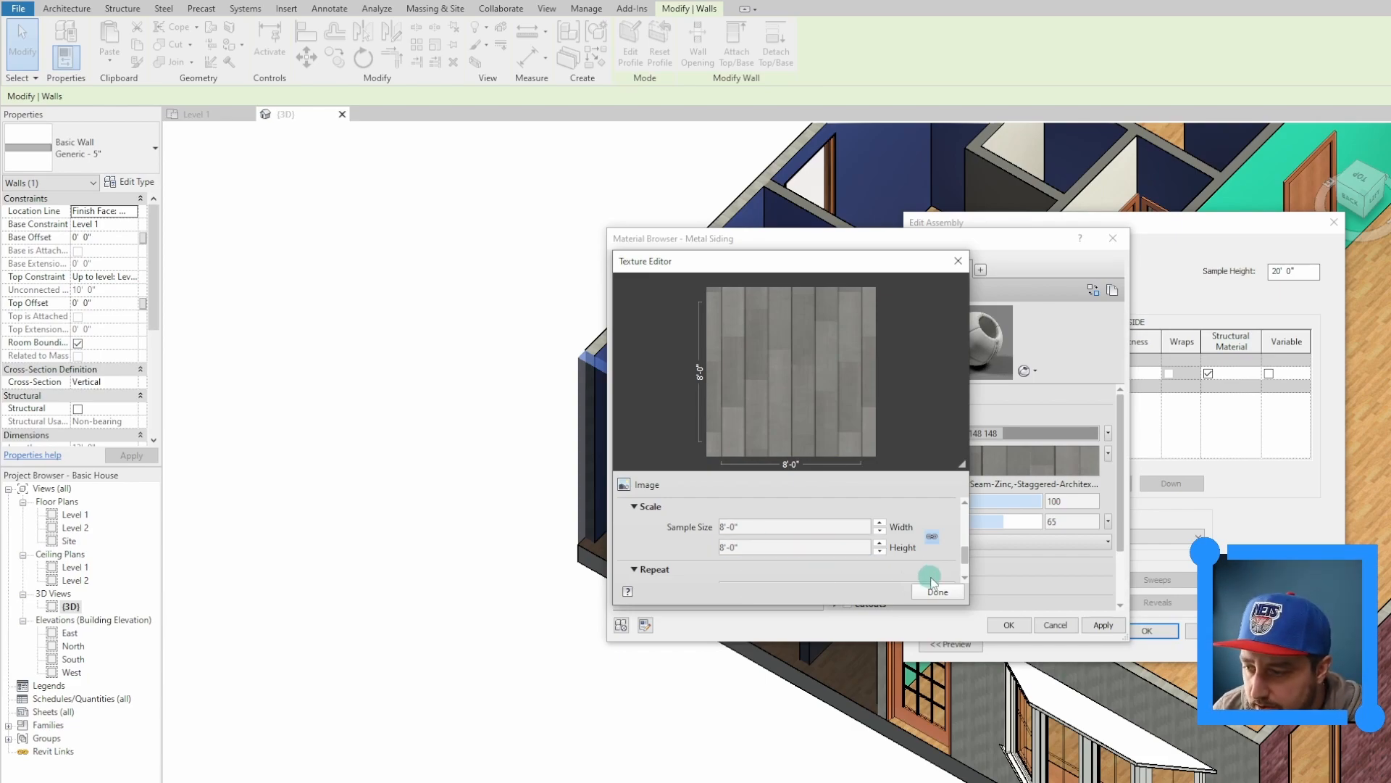
# Accept the texture, material and wall type changes, checking the reference house photo on the BASIC HOUSE web page along the way.
pyautogui.click(938, 592)
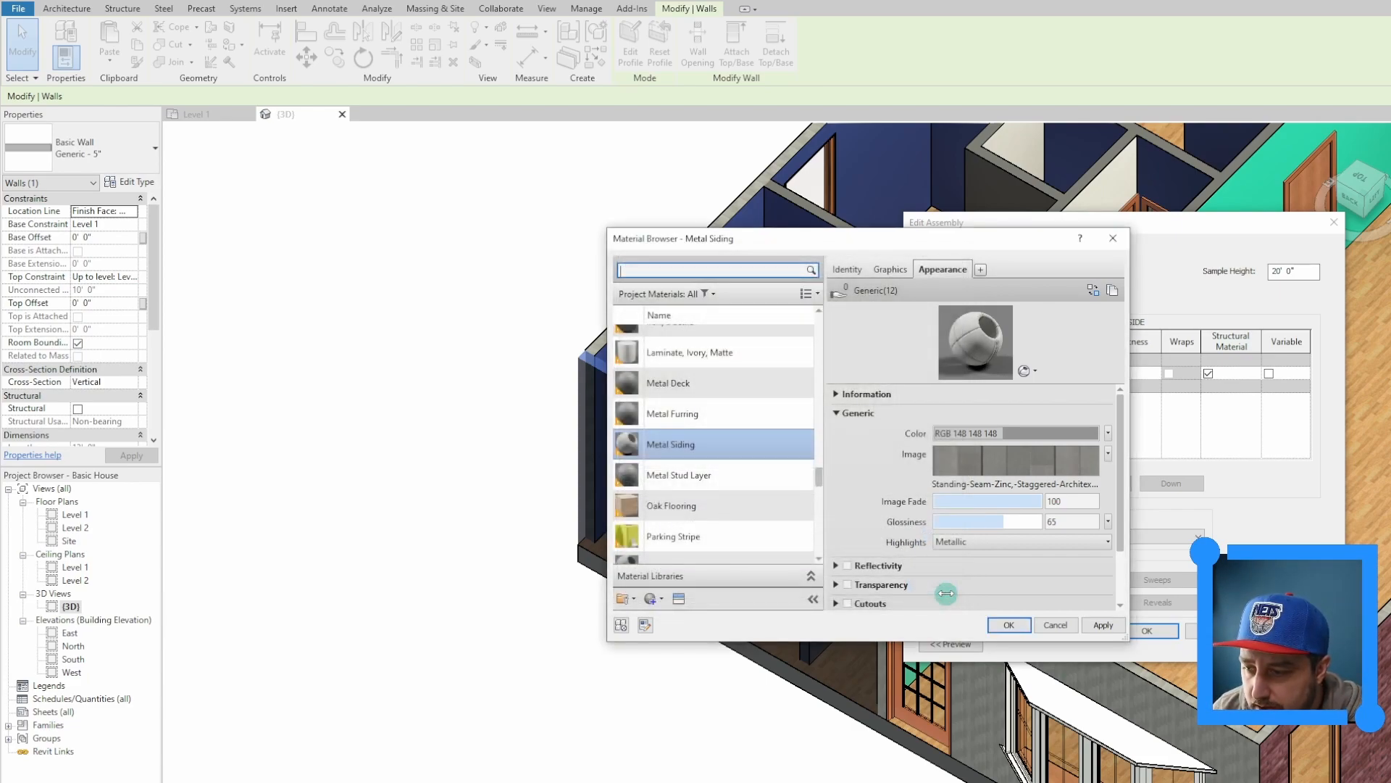
pyautogui.click(1009, 624)
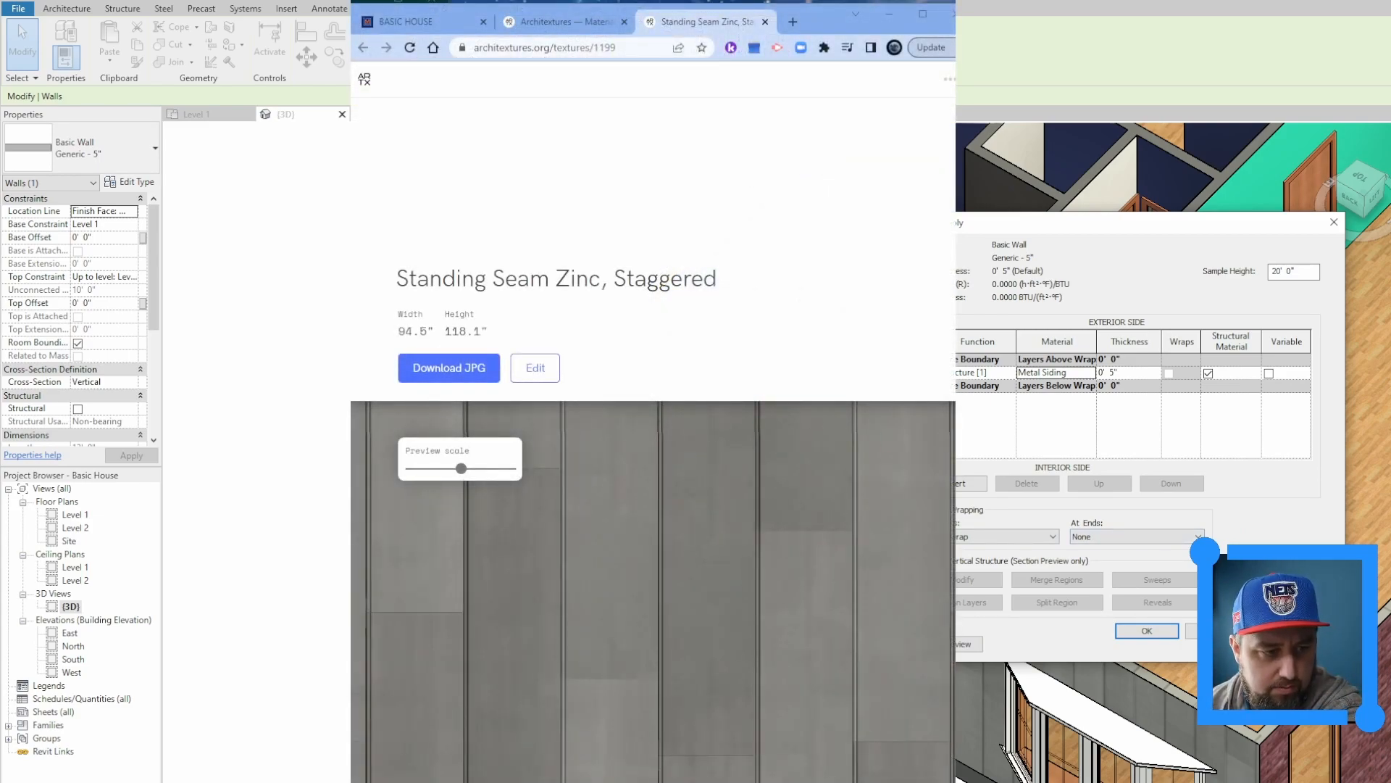
pyautogui.click(416, 22)
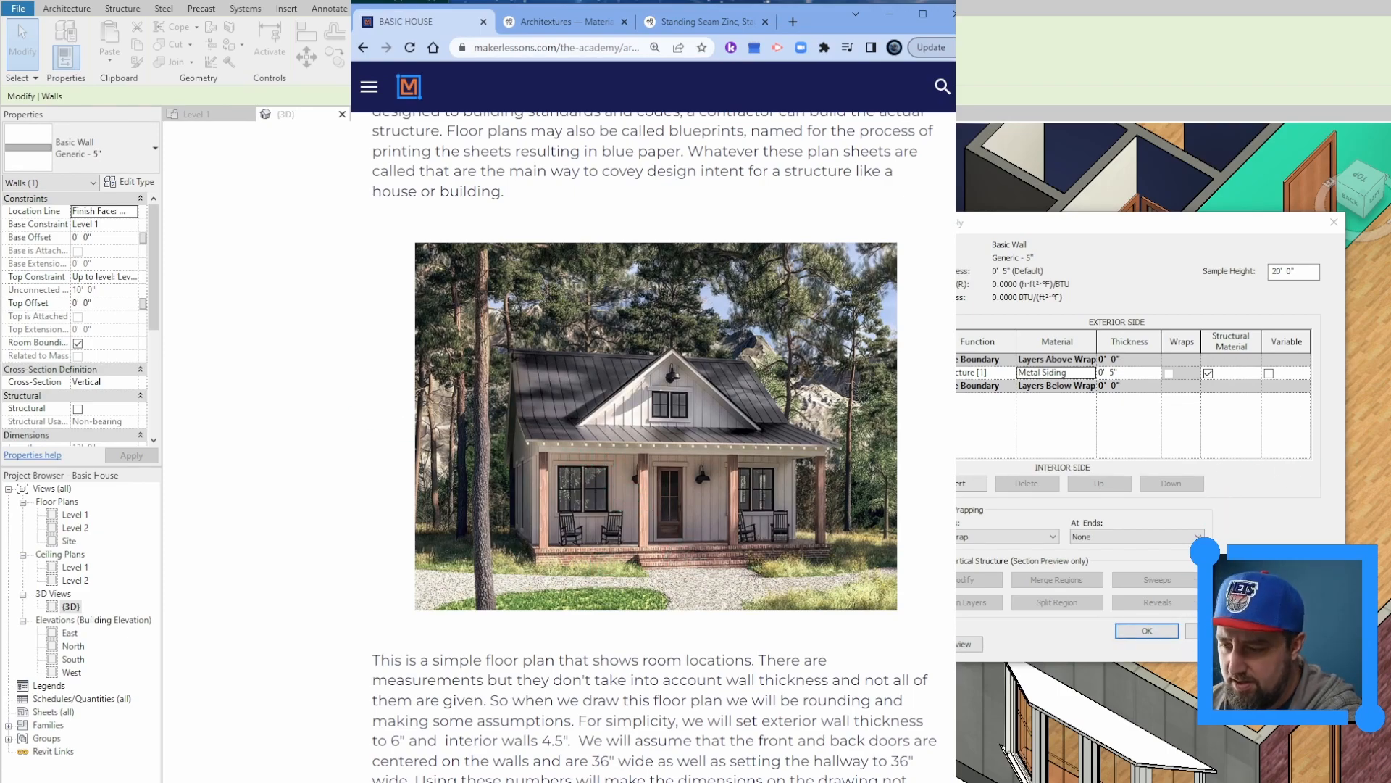
pyautogui.click(1161, 630)
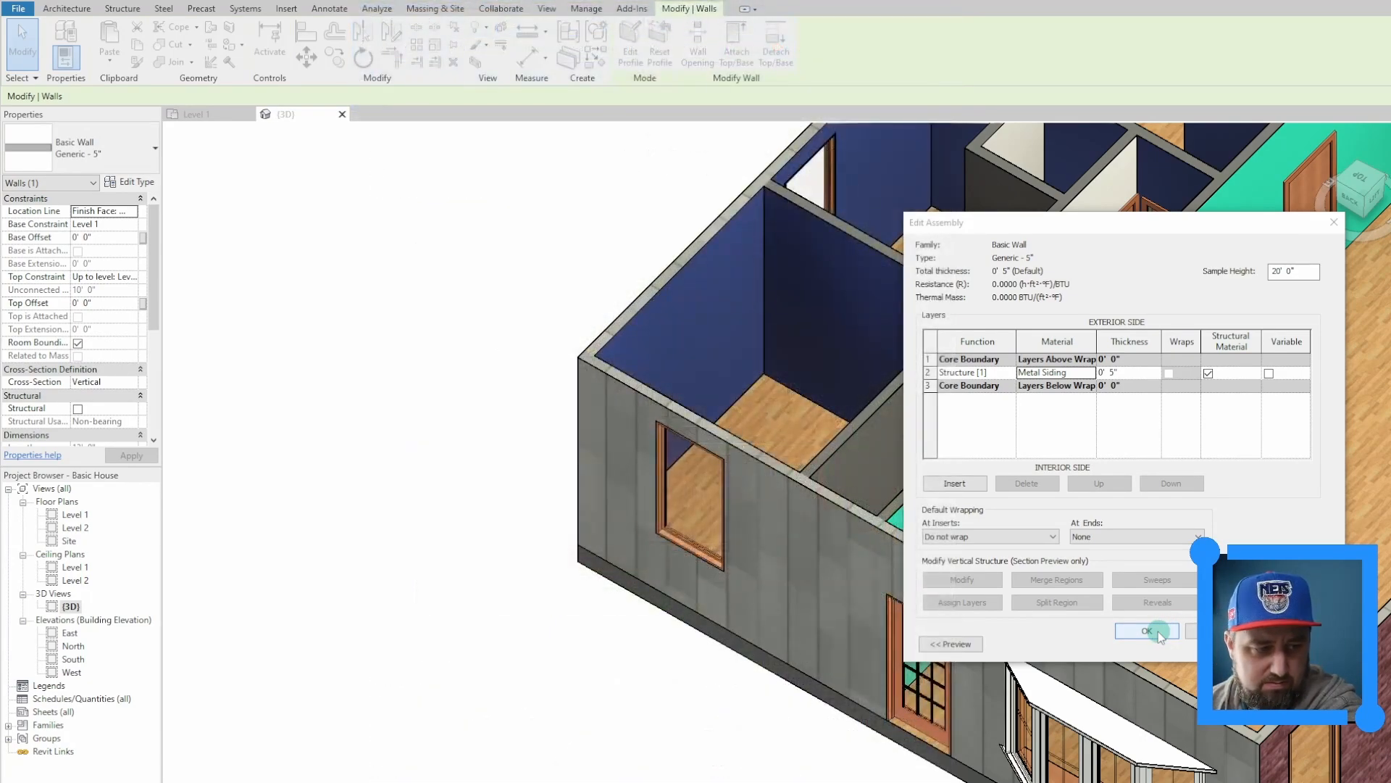
pyautogui.click(1155, 638)
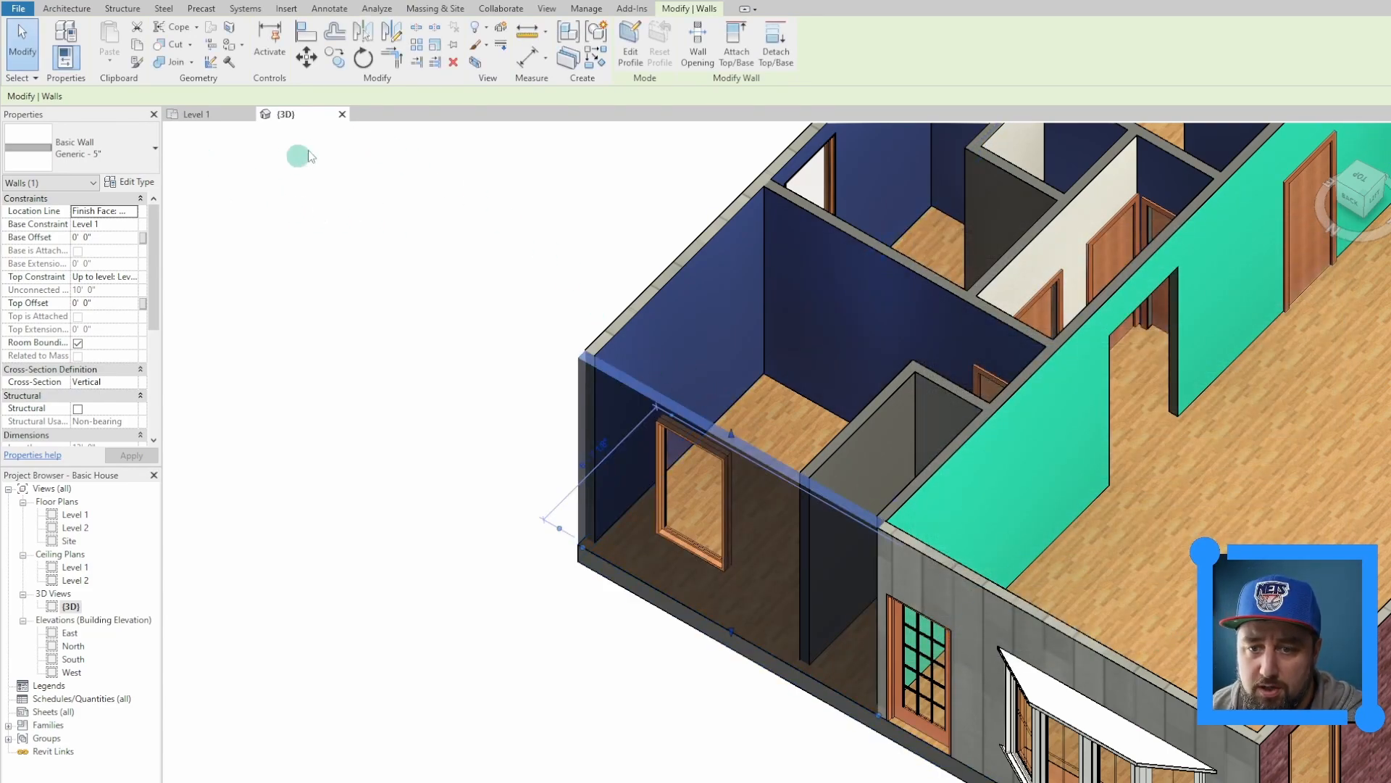
# Paint the remaining side and front exterior wall faces with Metal Siding, check the result and finish painting.
pyautogui.click(225, 44)
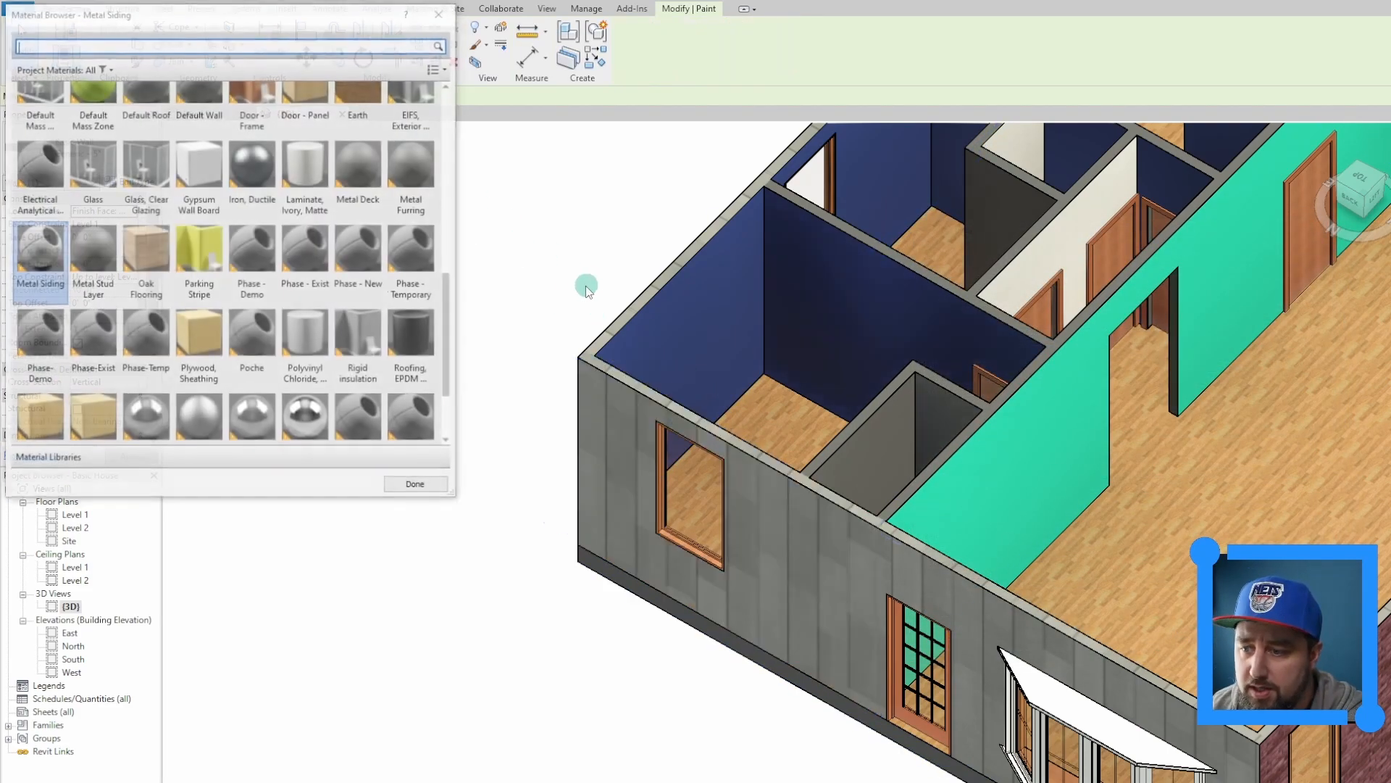
pyautogui.scroll(-1, 544, 627)
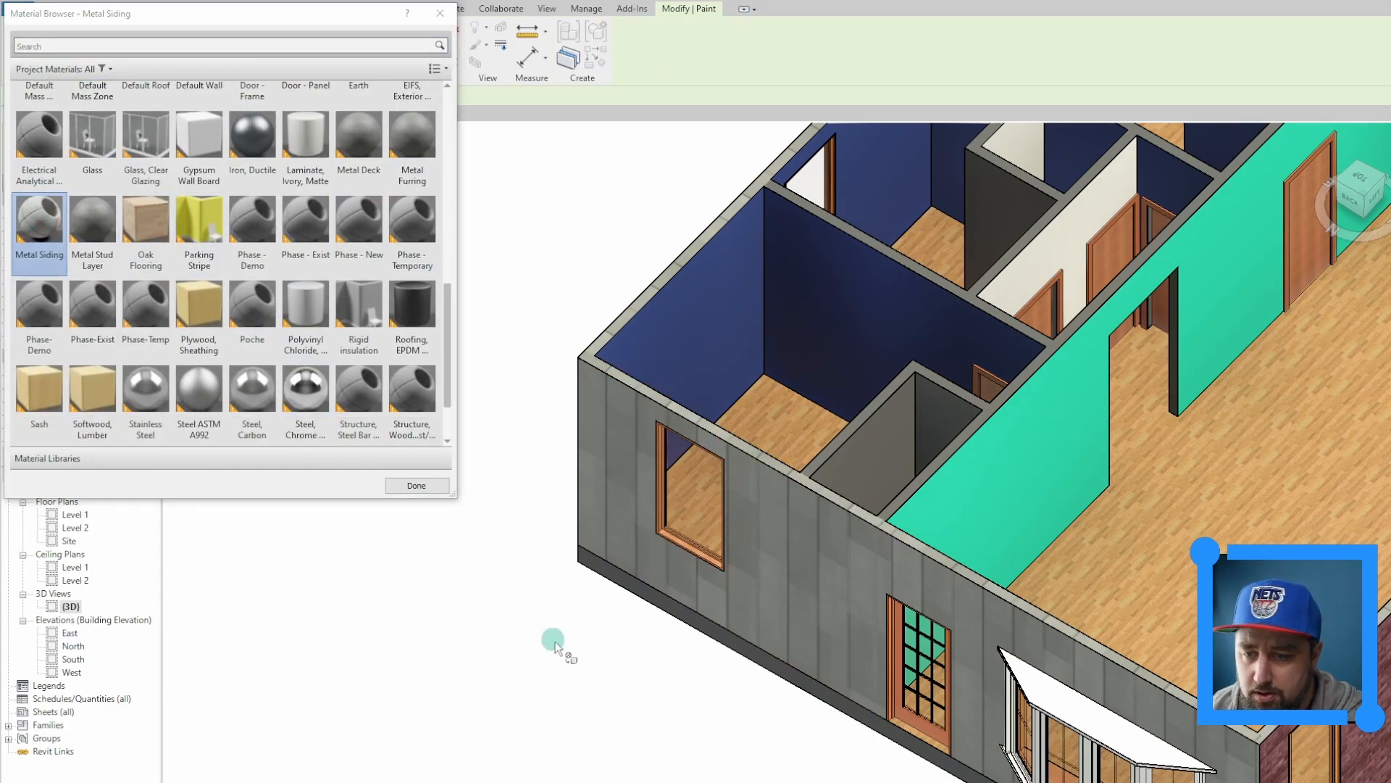
pyautogui.moveTo(544, 628); pyautogui.dragTo(416, 579, button='middle')
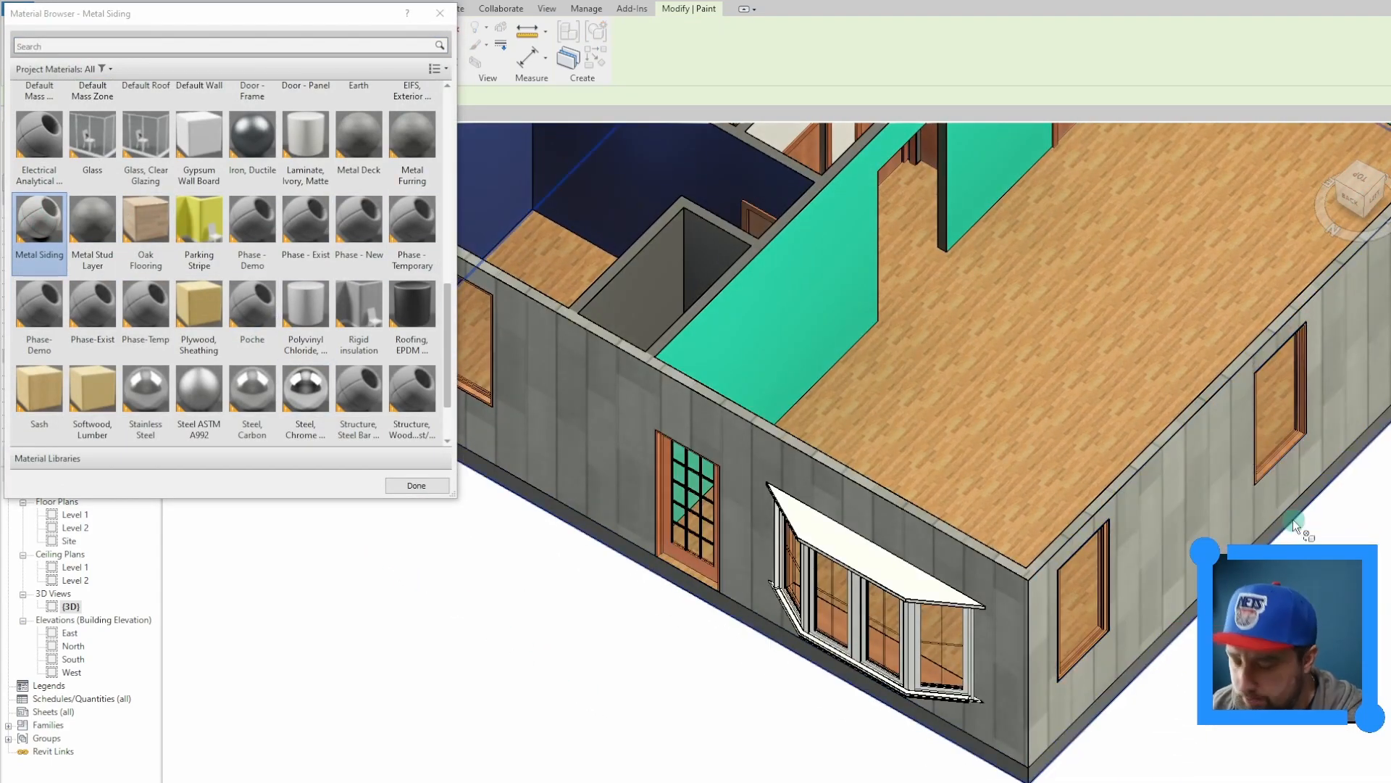
pyautogui.scroll(-5, 1215, 414)
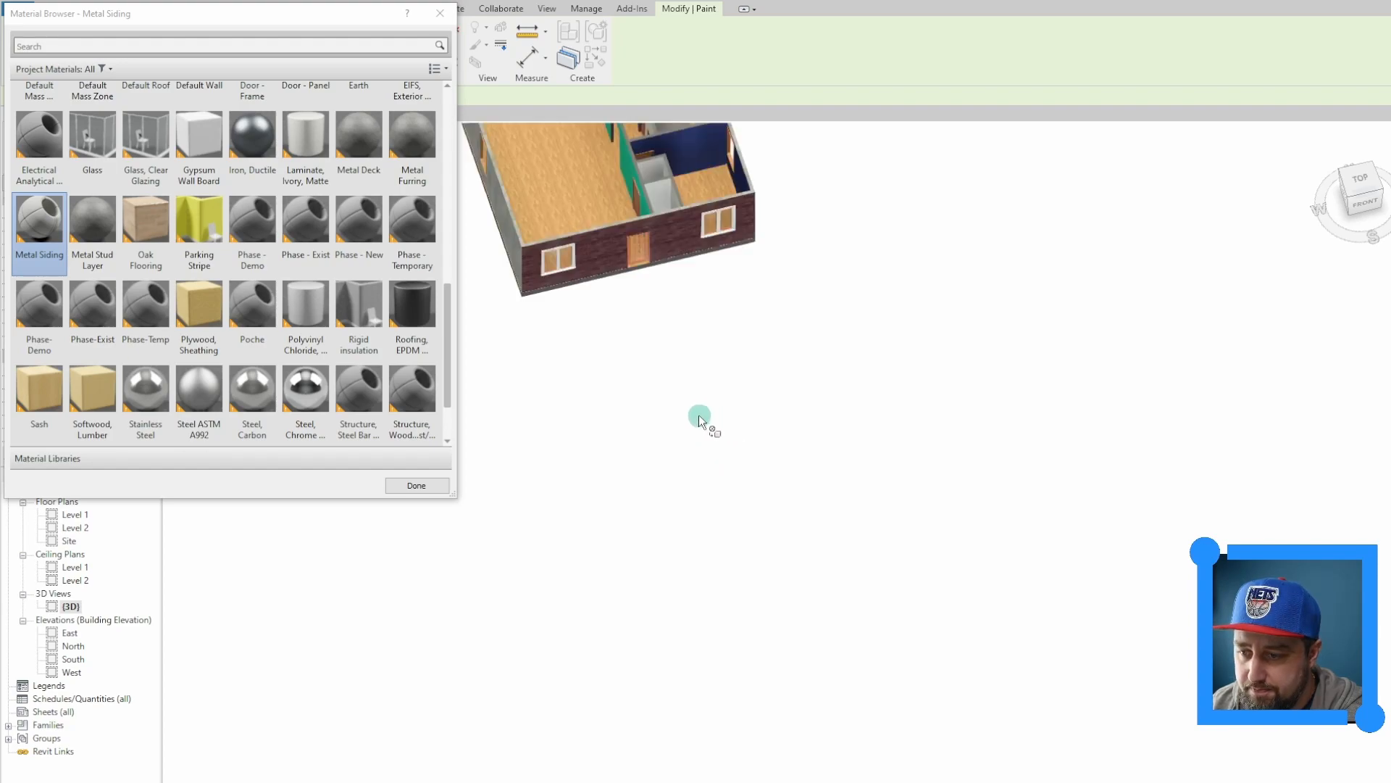
pyautogui.click(598, 280)
pyautogui.keyDown('shift'); pyautogui.moveTo(857, 214); pyautogui.dragTo(1072, 472, button='middle'); pyautogui.keyUp('shift')
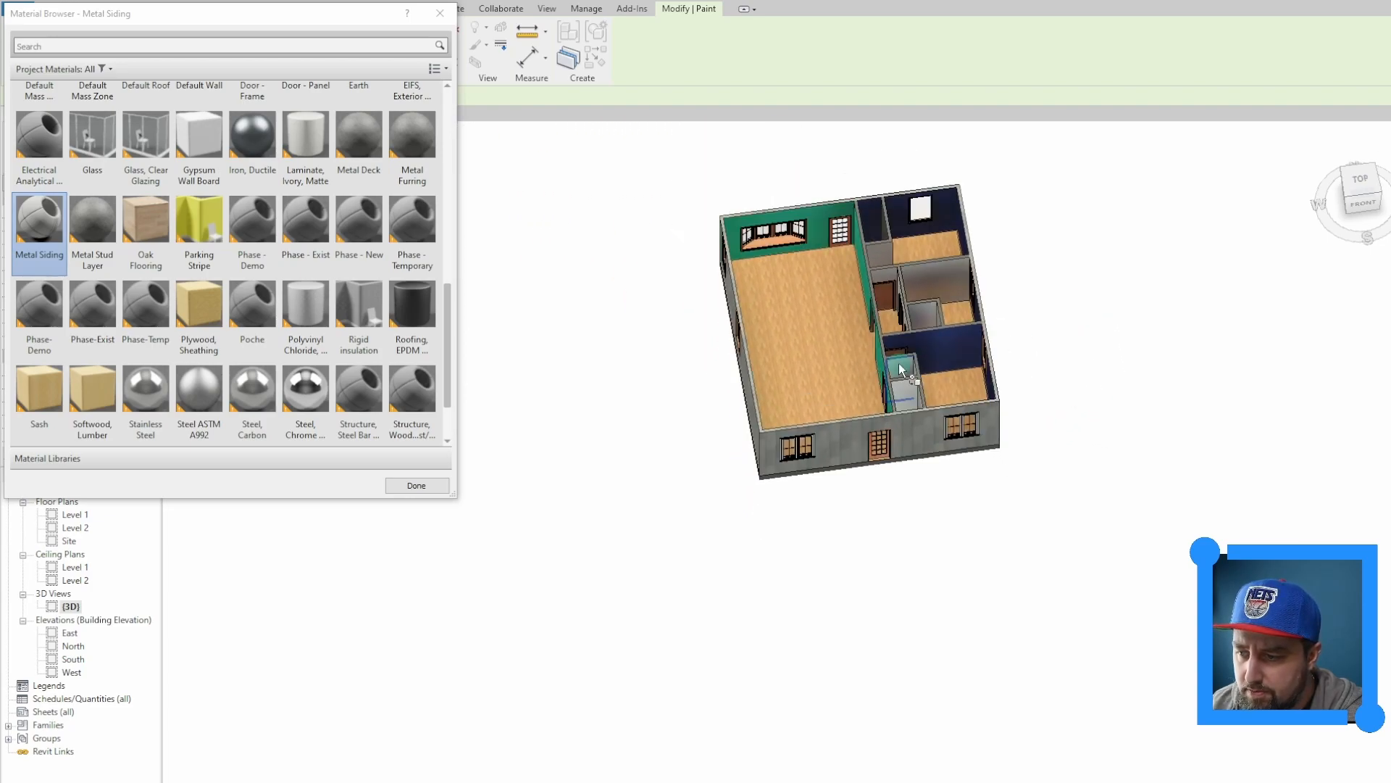
pyautogui.scroll(5, 901, 369)
pyautogui.scroll(-2, 1044, 678)
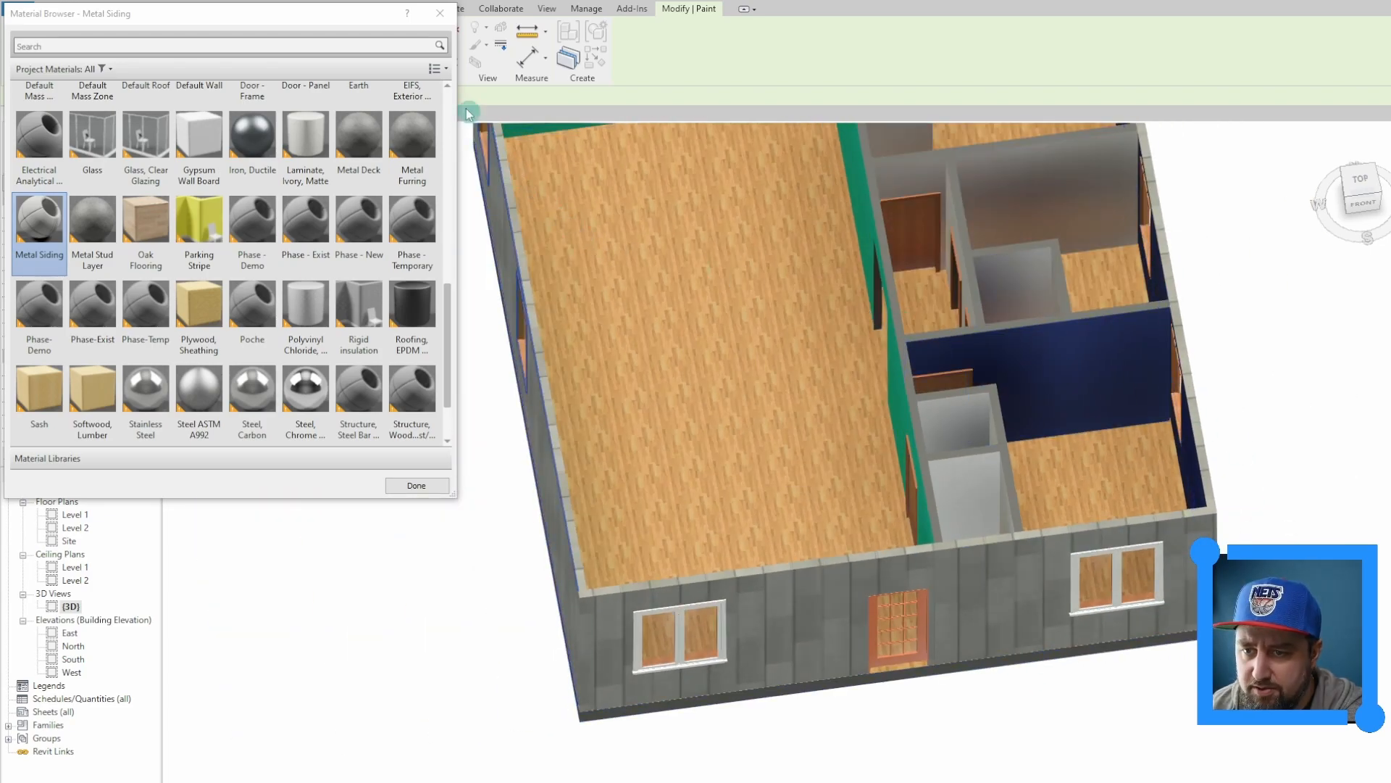
pyautogui.press('Escape')
# Load the Tall Cabinet-Single Door w Glass family from the Casework category of the Autodesk family library.
pyautogui.scroll(3, 717, 558)
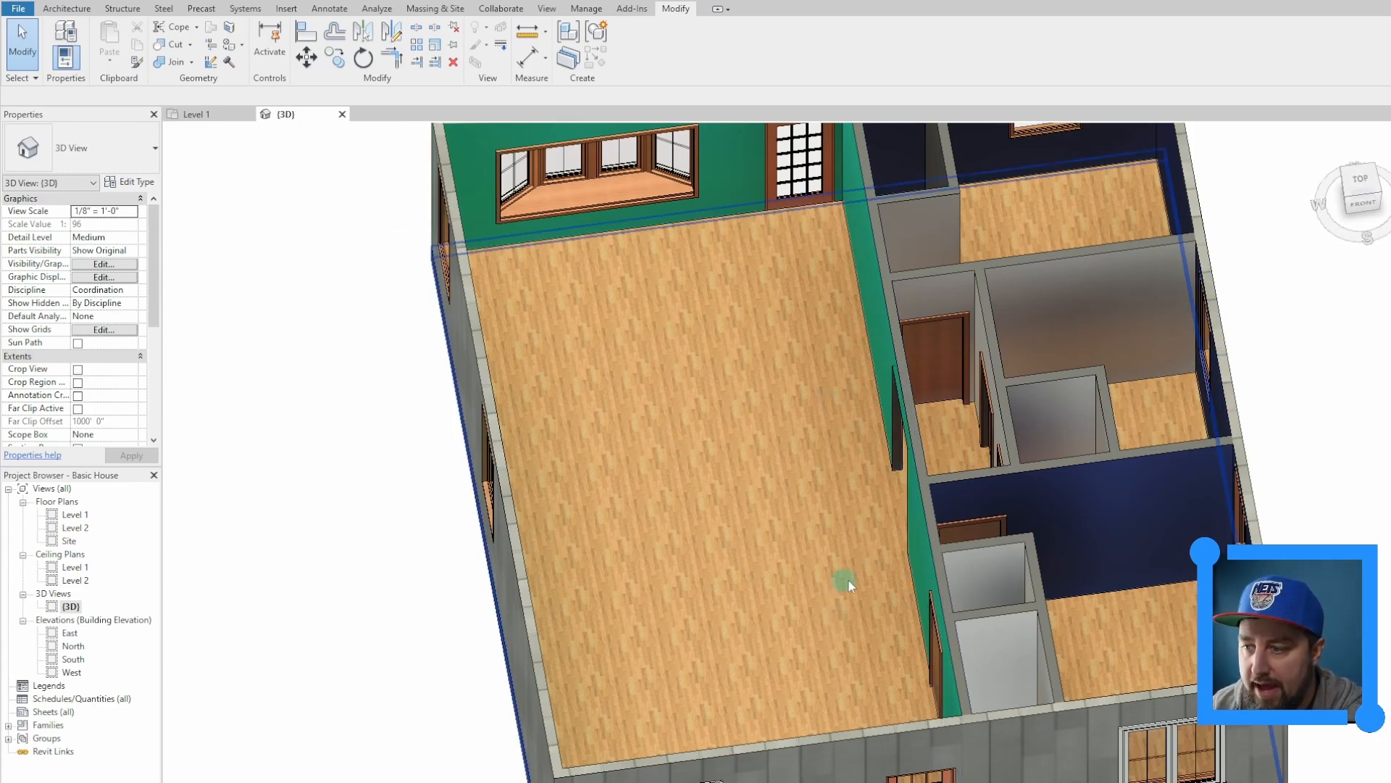
pyautogui.click(69, 11)
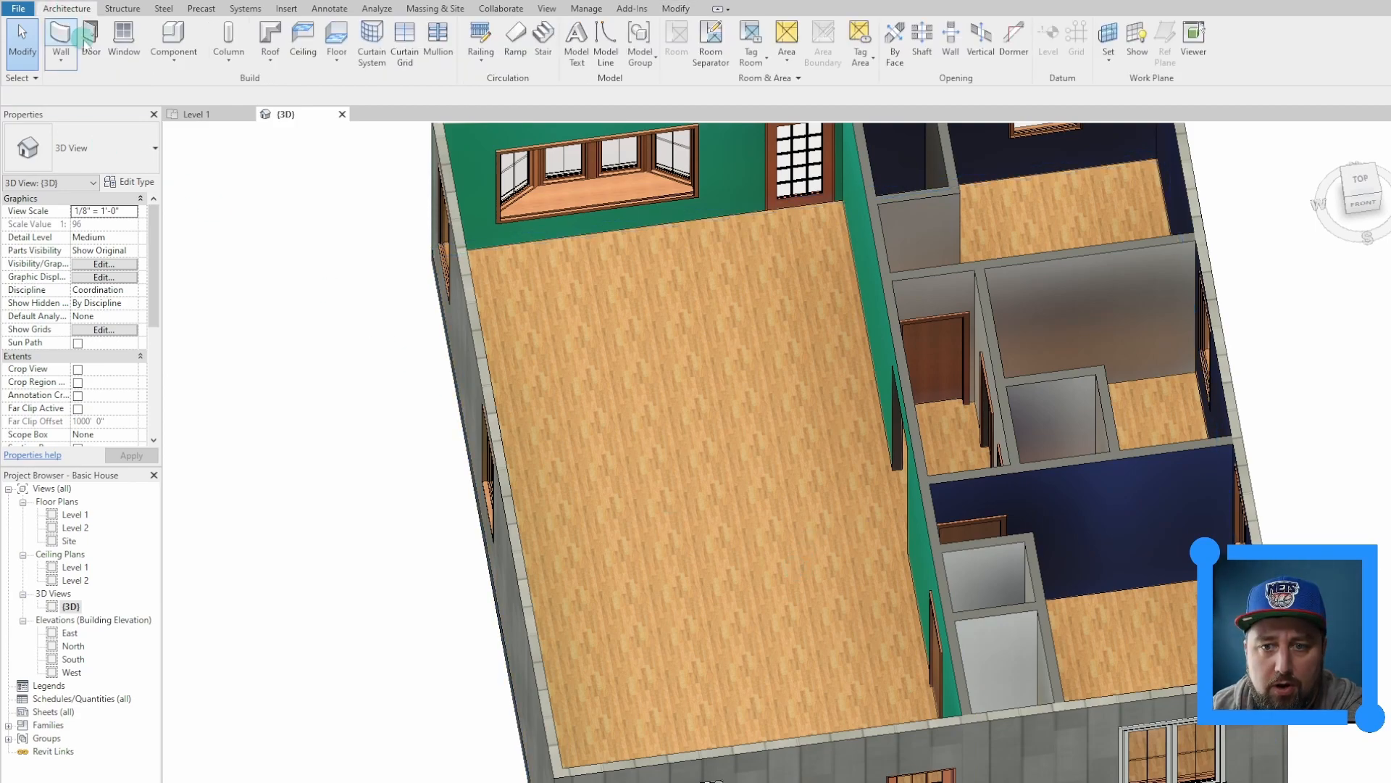
pyautogui.click(286, 11)
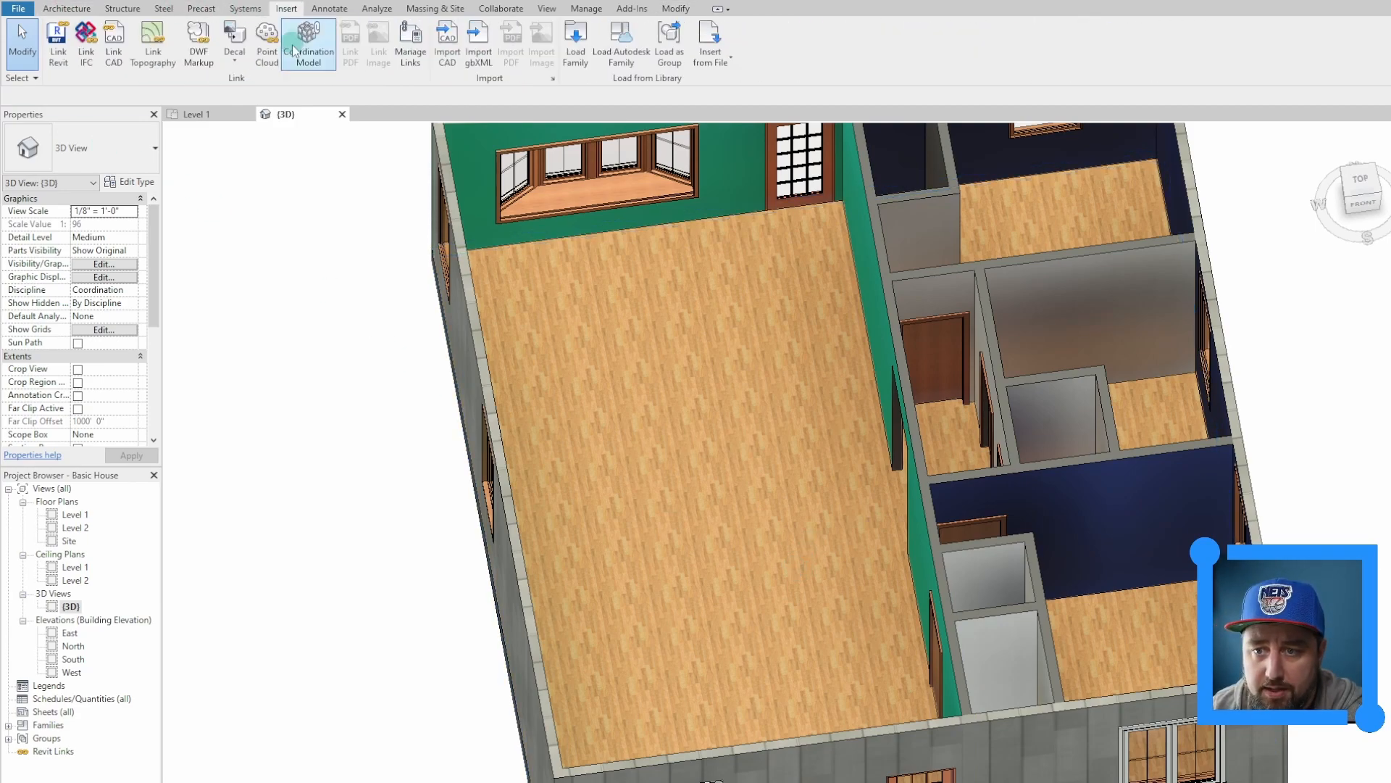
pyautogui.click(624, 43)
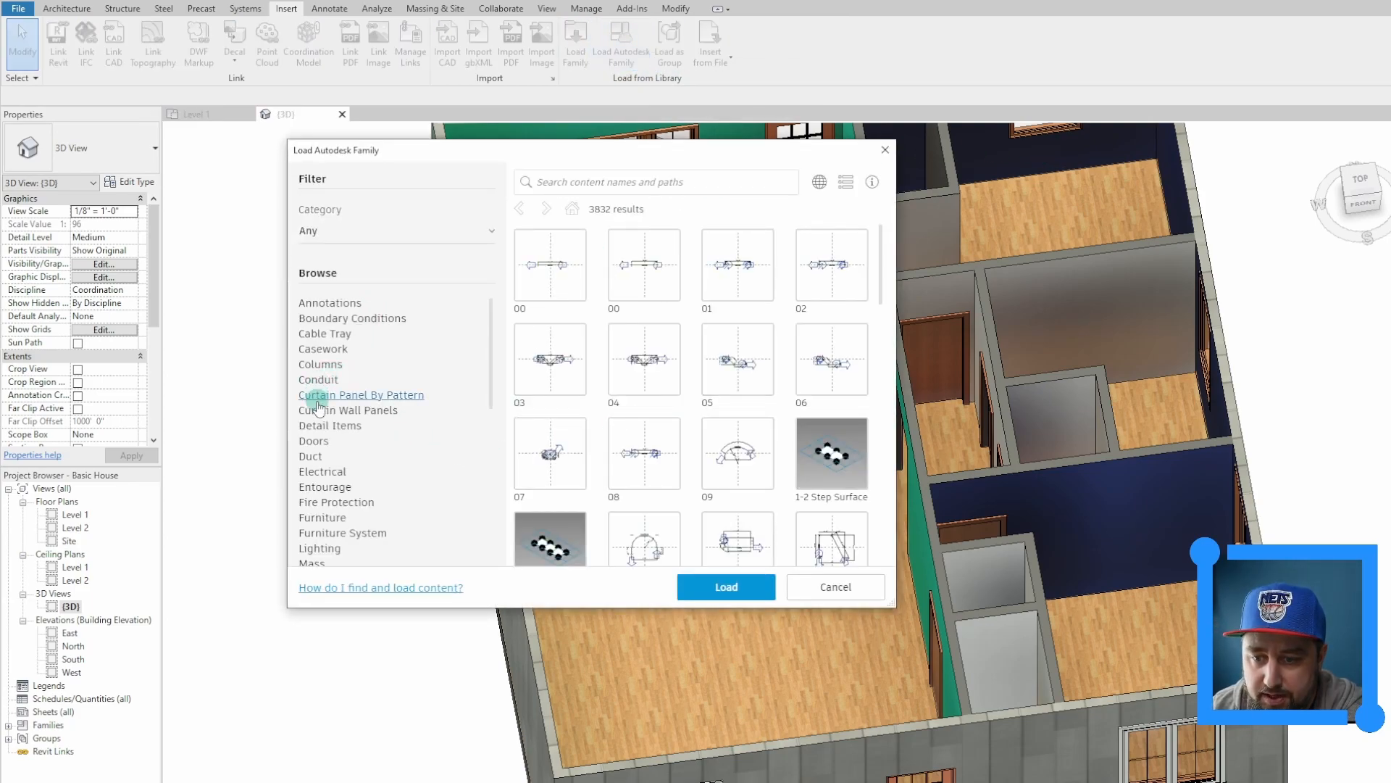
pyautogui.click(319, 352)
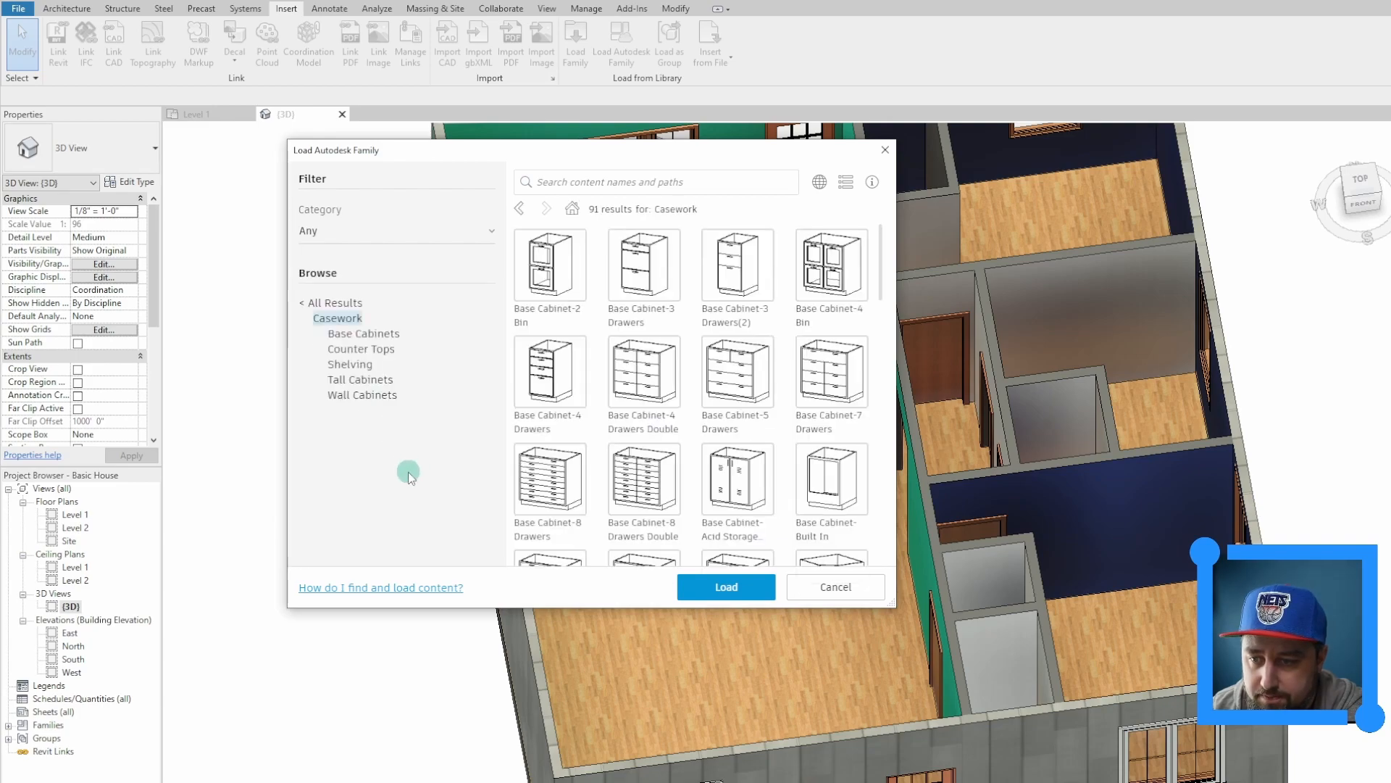
pyautogui.click(627, 475)
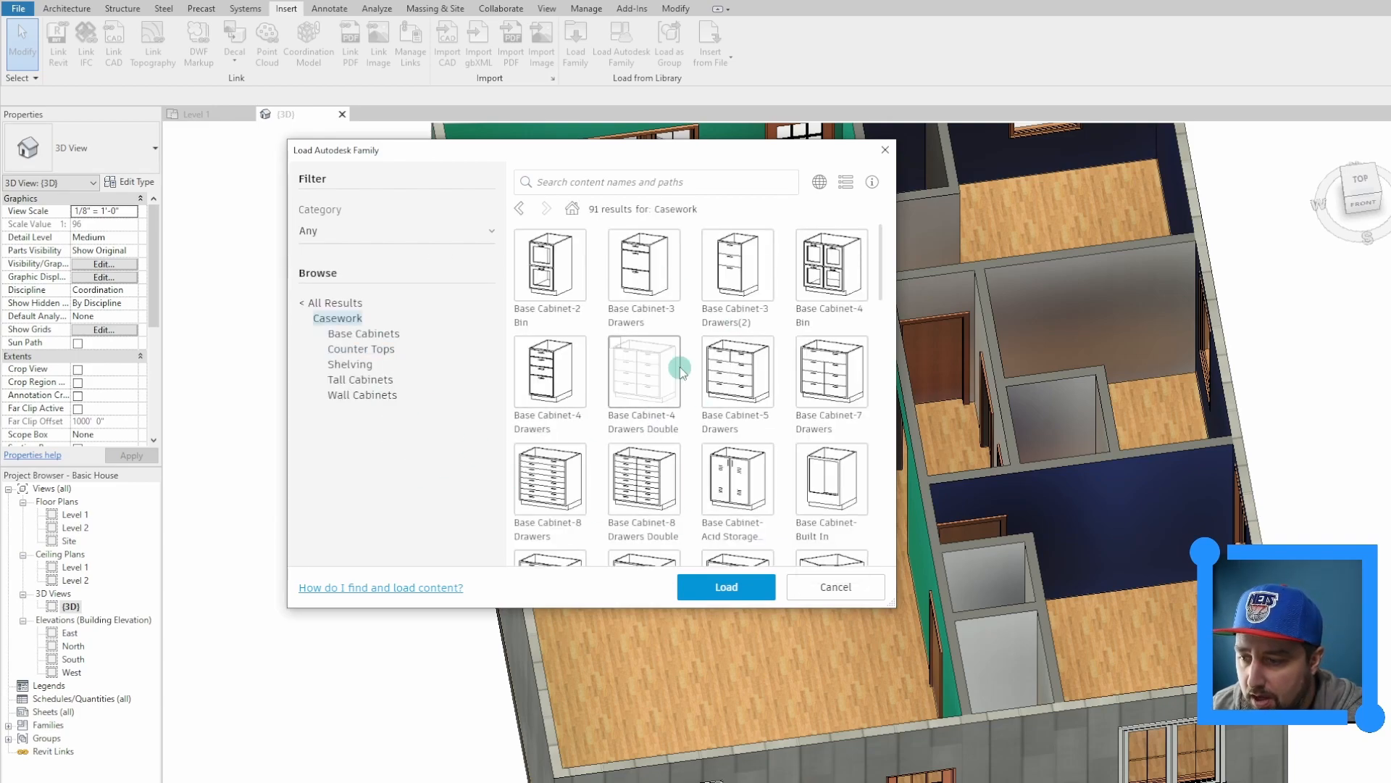
pyautogui.scroll(-2, 679, 377)
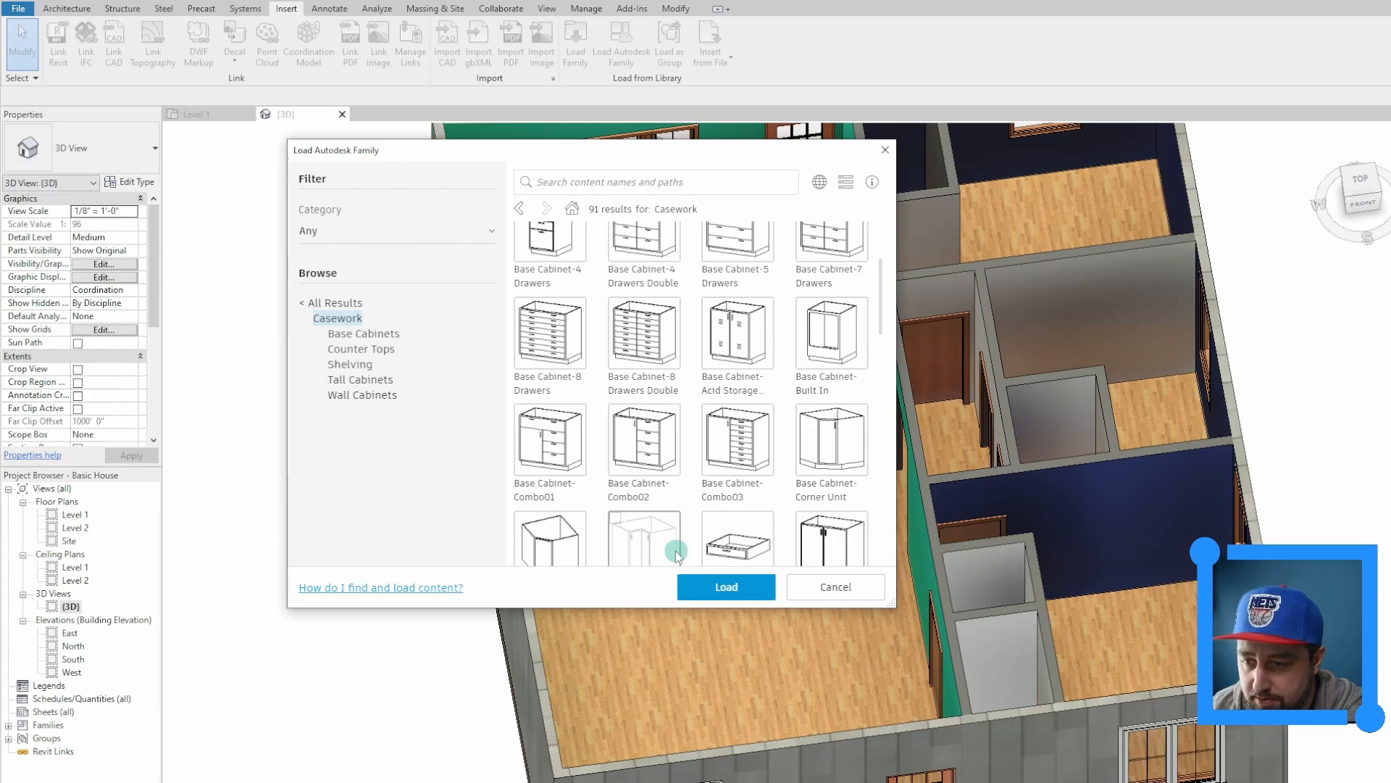
pyautogui.scroll(-1, 613, 483)
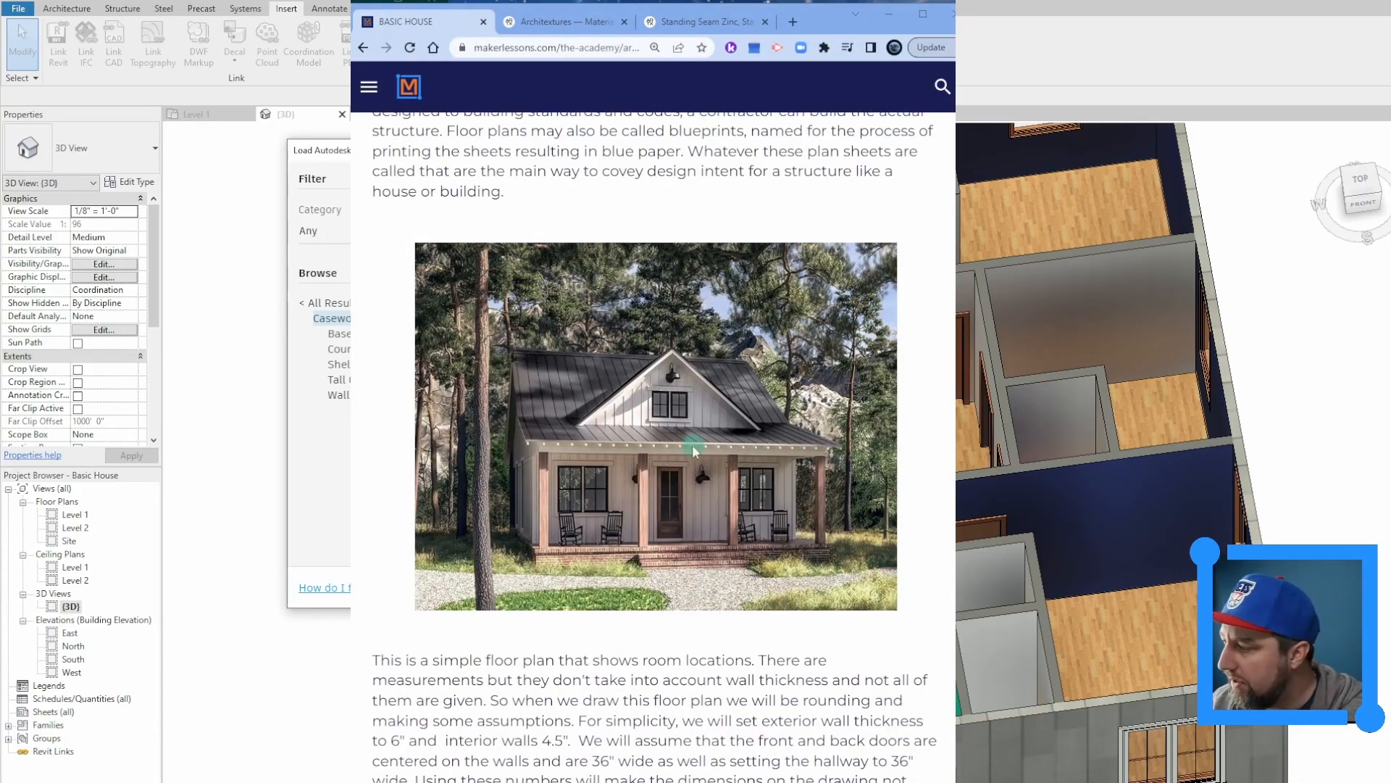
pyautogui.scroll(-20, 693, 445)
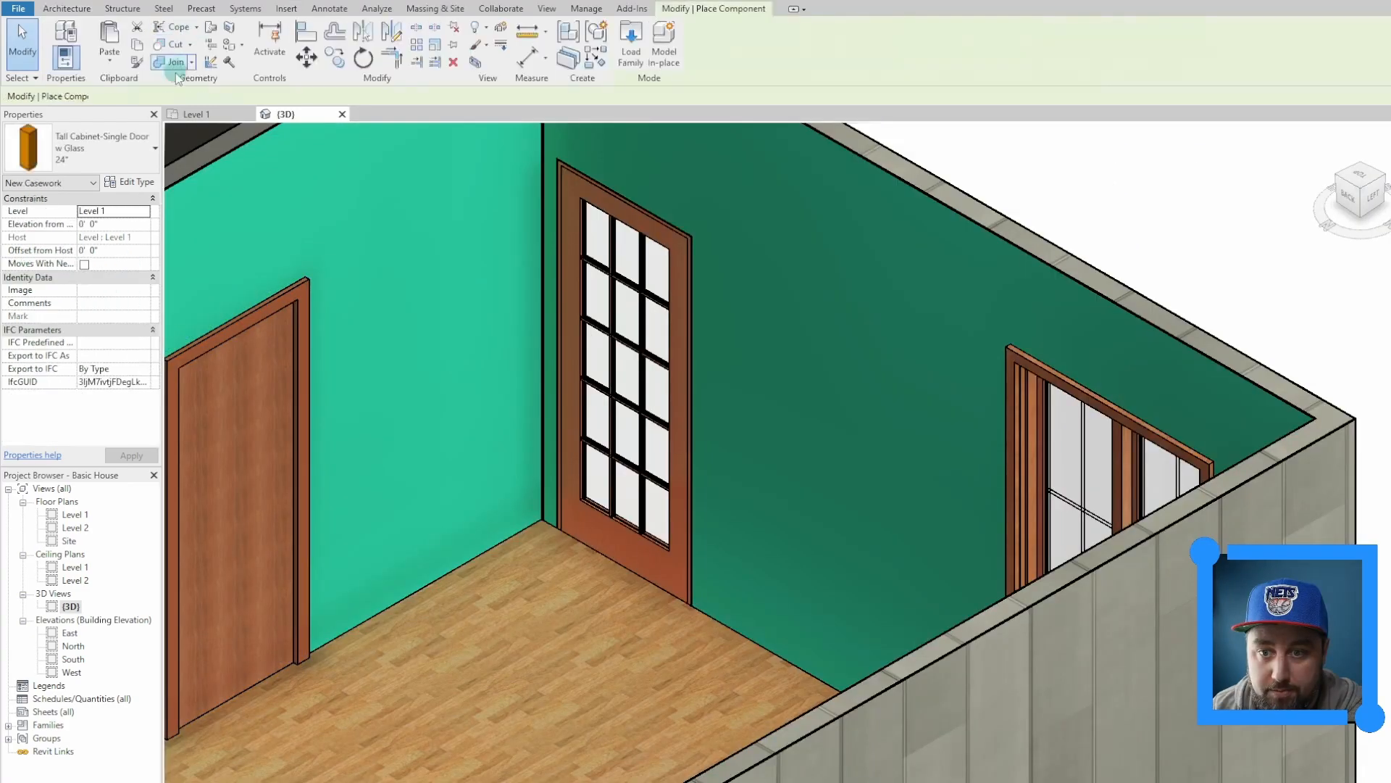
# Place a 24" Tall Cabinet-Single Door w Glass on Level 1 against the green wall beside the glazed exterior door.
pyautogui.click(84, 149)
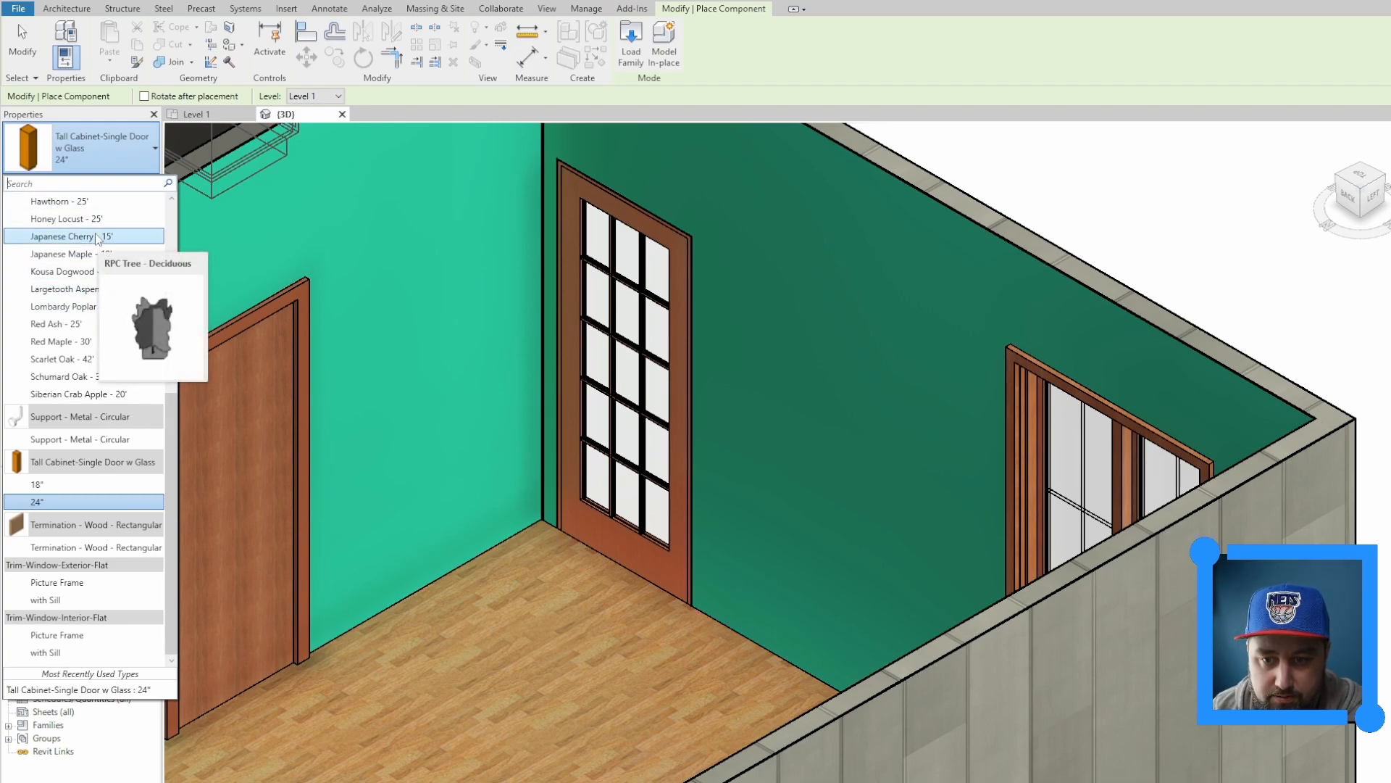
pyautogui.scroll(2, 101, 250)
pyautogui.scroll(2, 87, 265)
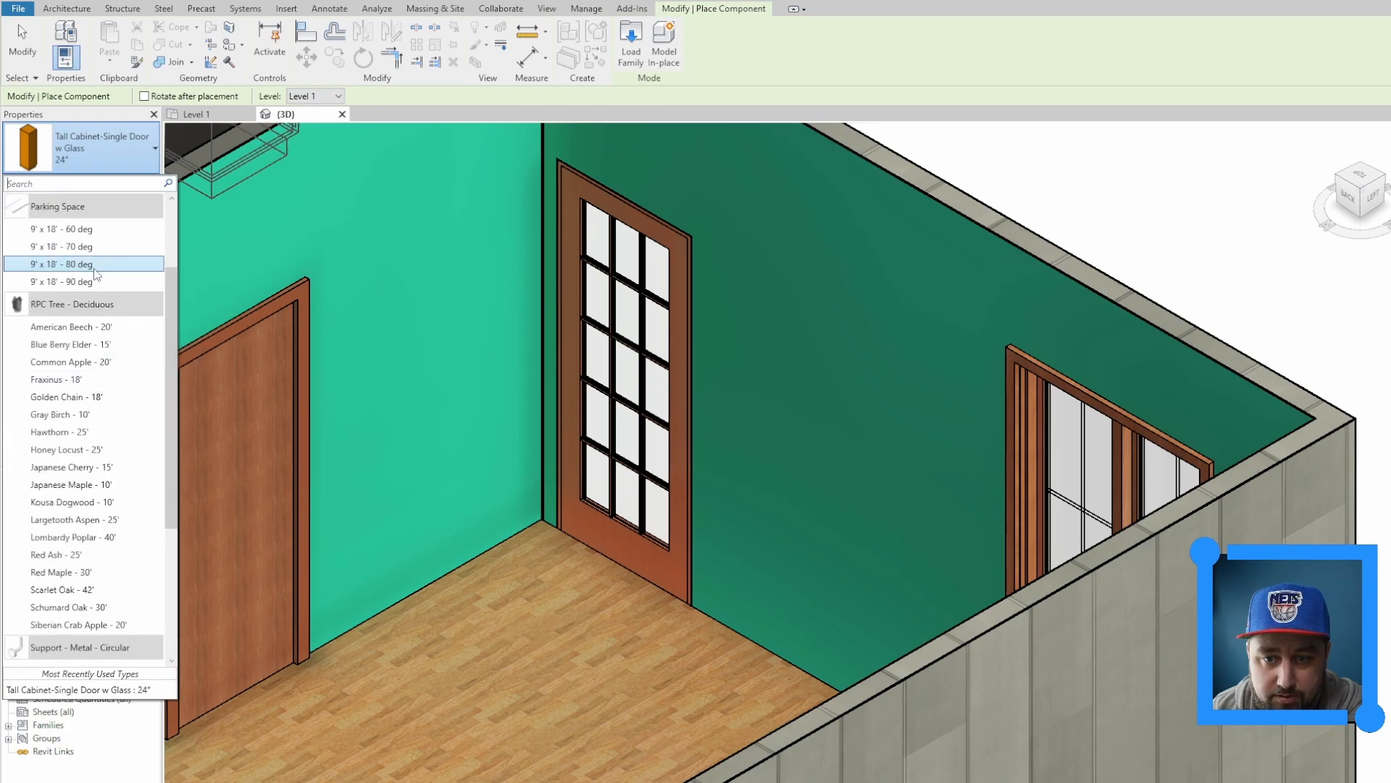
pyautogui.scroll(-4, 74, 328)
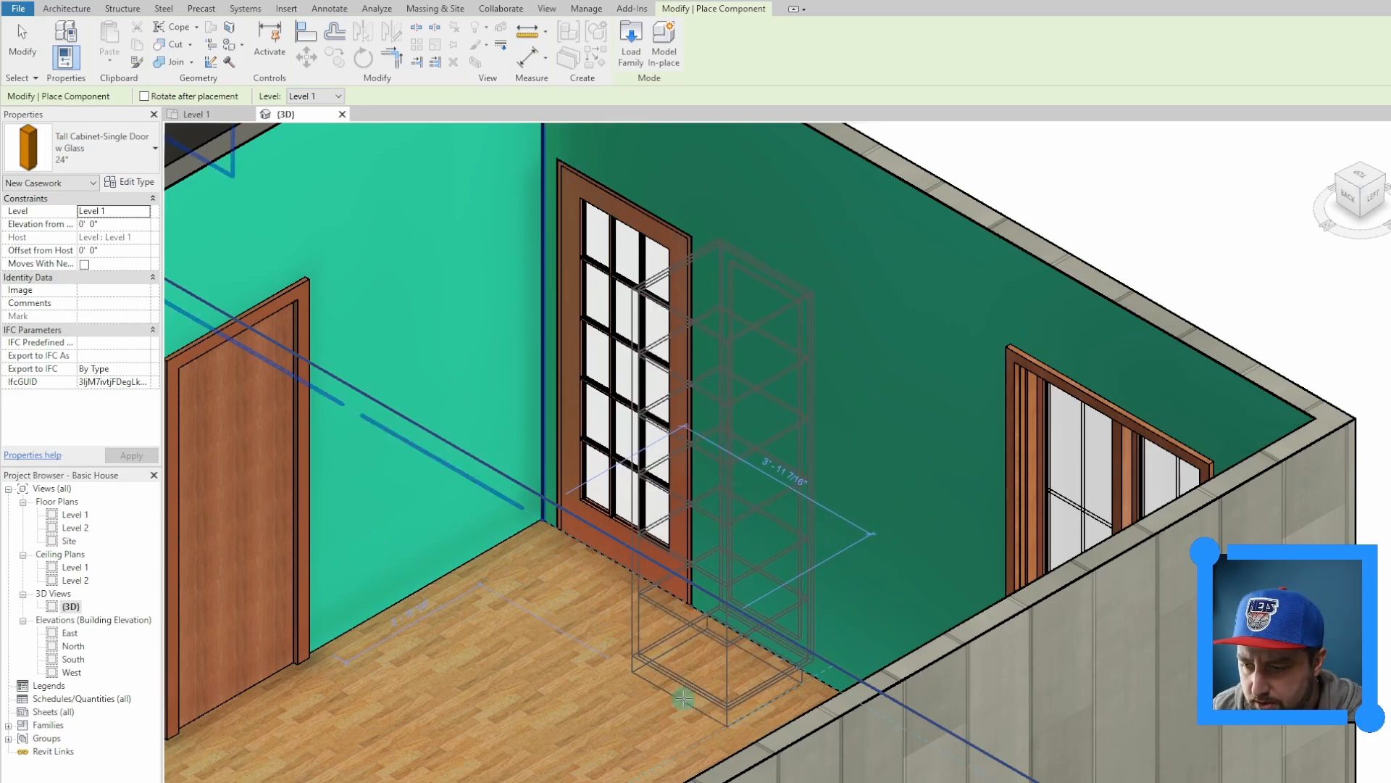
pyautogui.click(672, 687)
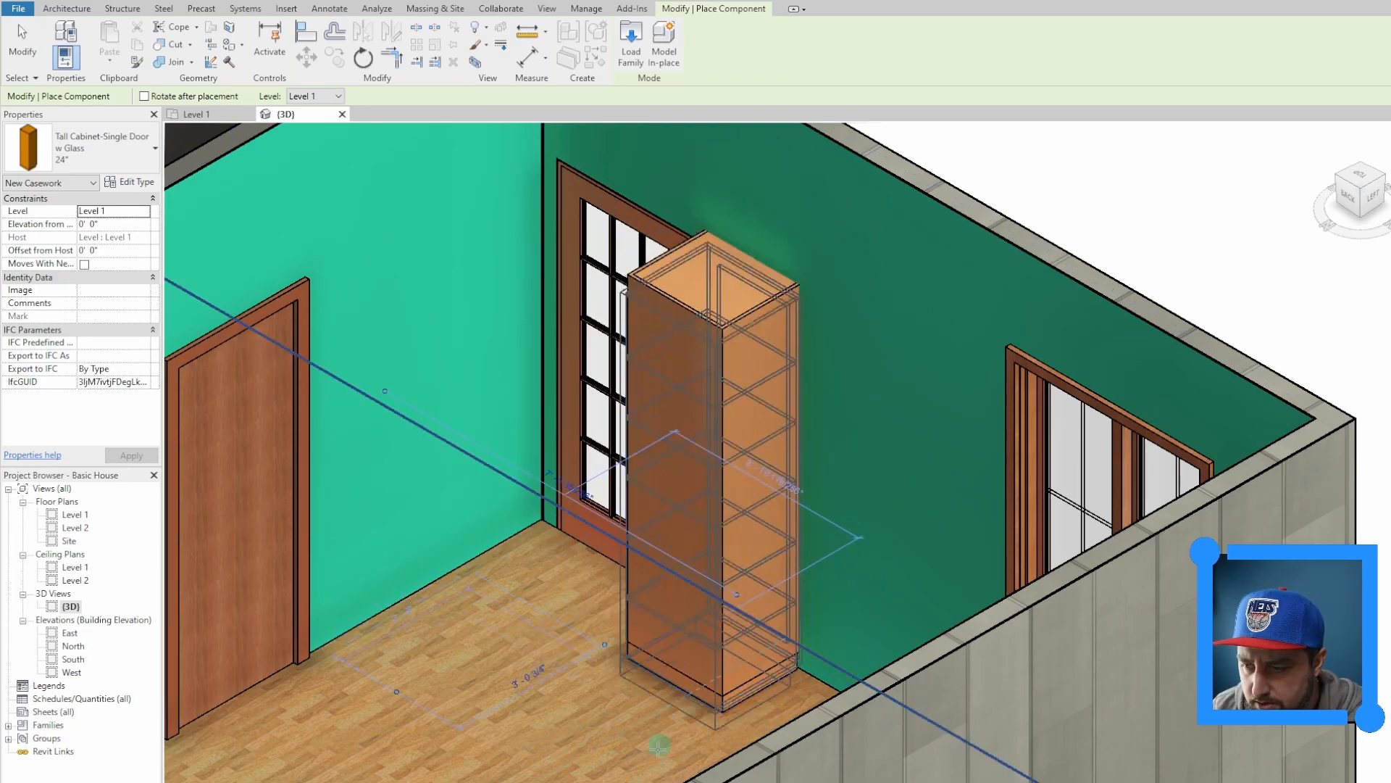
# Rotate the tall cabinet so its glass door faces into the room, away from the green wall, and finish placing components.
pyautogui.click(364, 60)
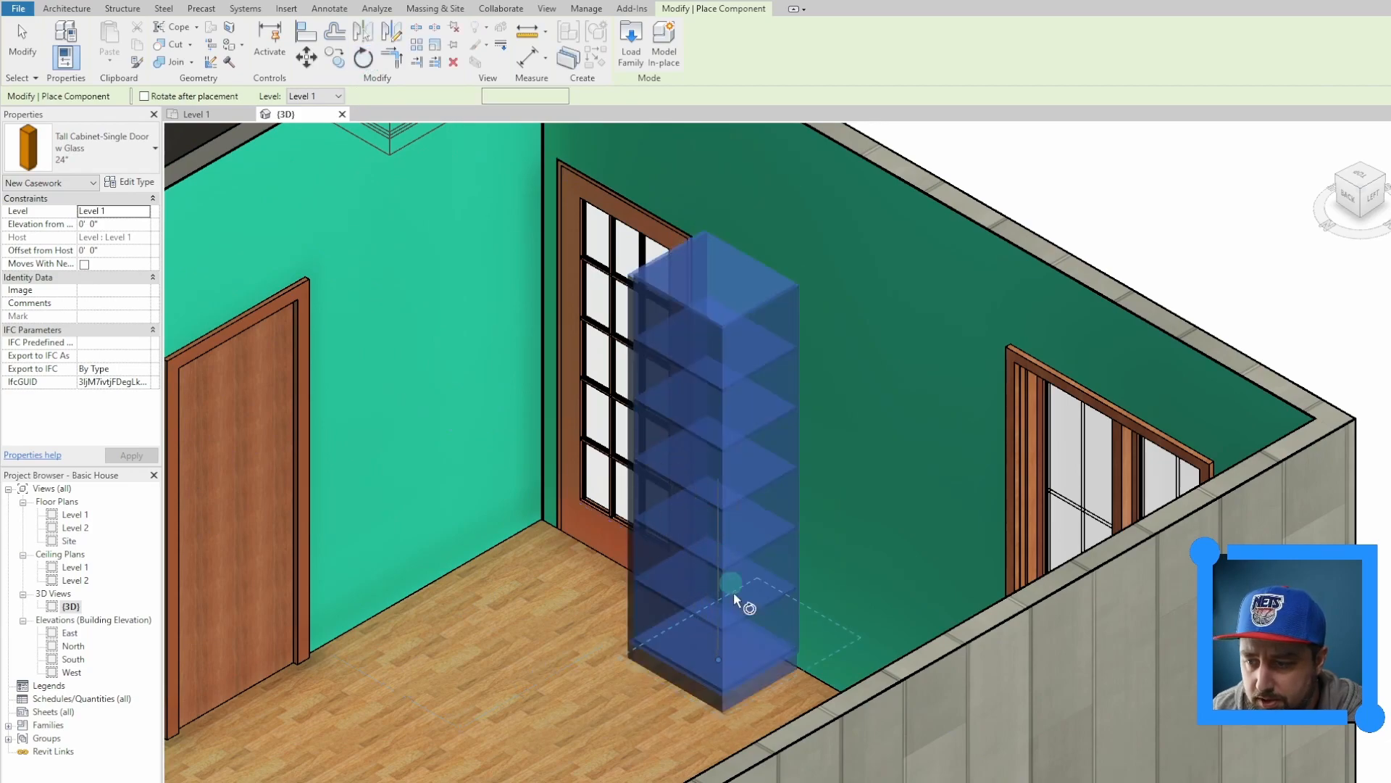
pyautogui.click(826, 731)
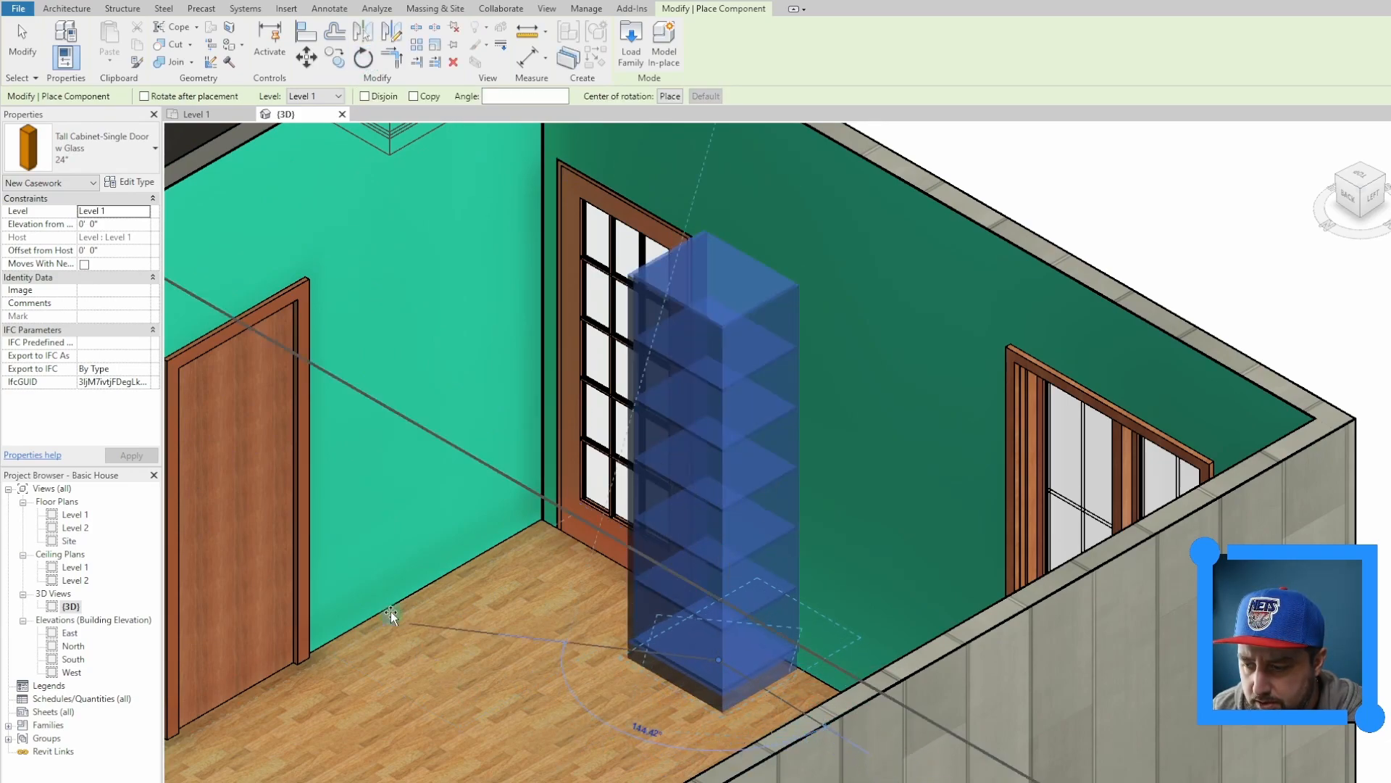
pyautogui.click(468, 494)
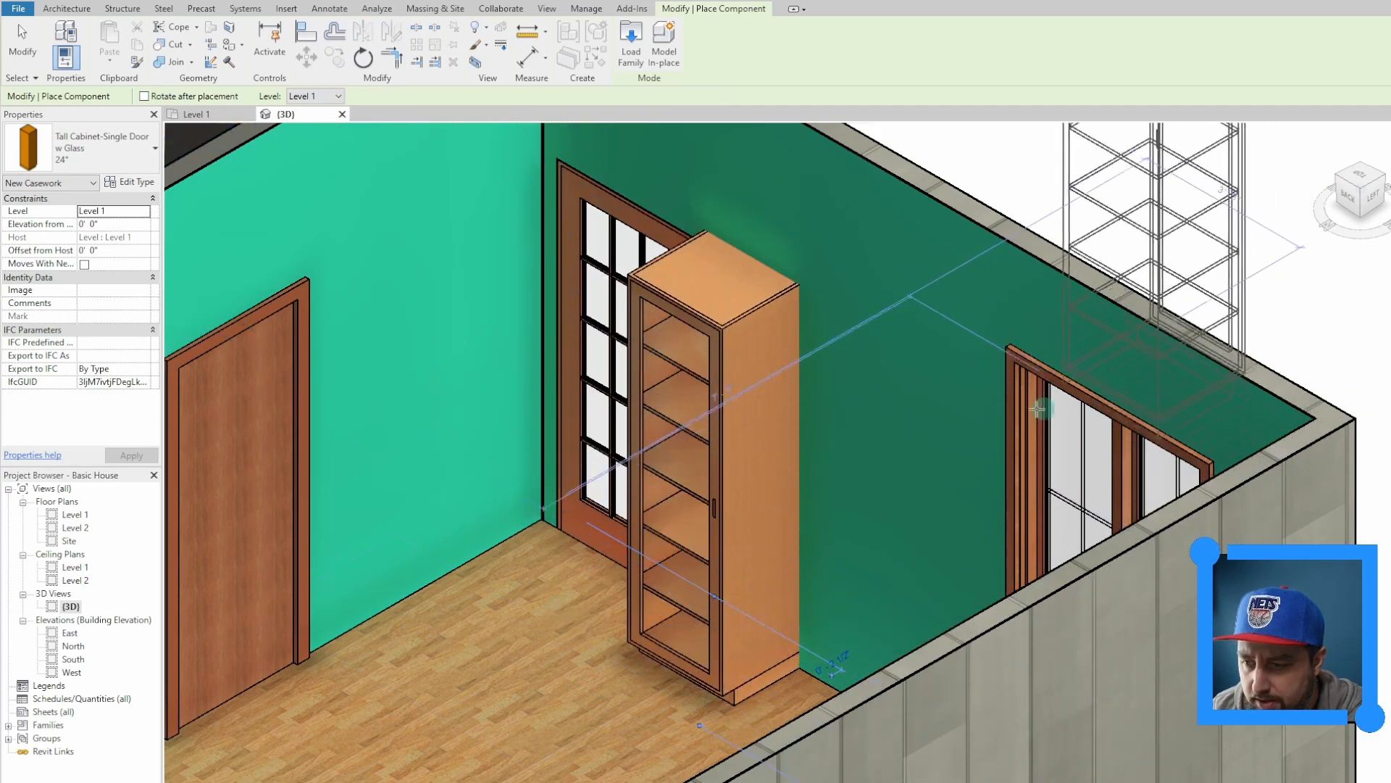
pyautogui.press('Escape')
pyautogui.press('Escape')
# Fine-tune the tall cabinet's position against the green wall with small nudges and deselect it.
pyautogui.click(716, 369)
pyautogui.press('Left')
pyautogui.press('Left')
pyautogui.press('Left')
pyautogui.press('Left')
pyautogui.press('Left')
pyautogui.press('Left')
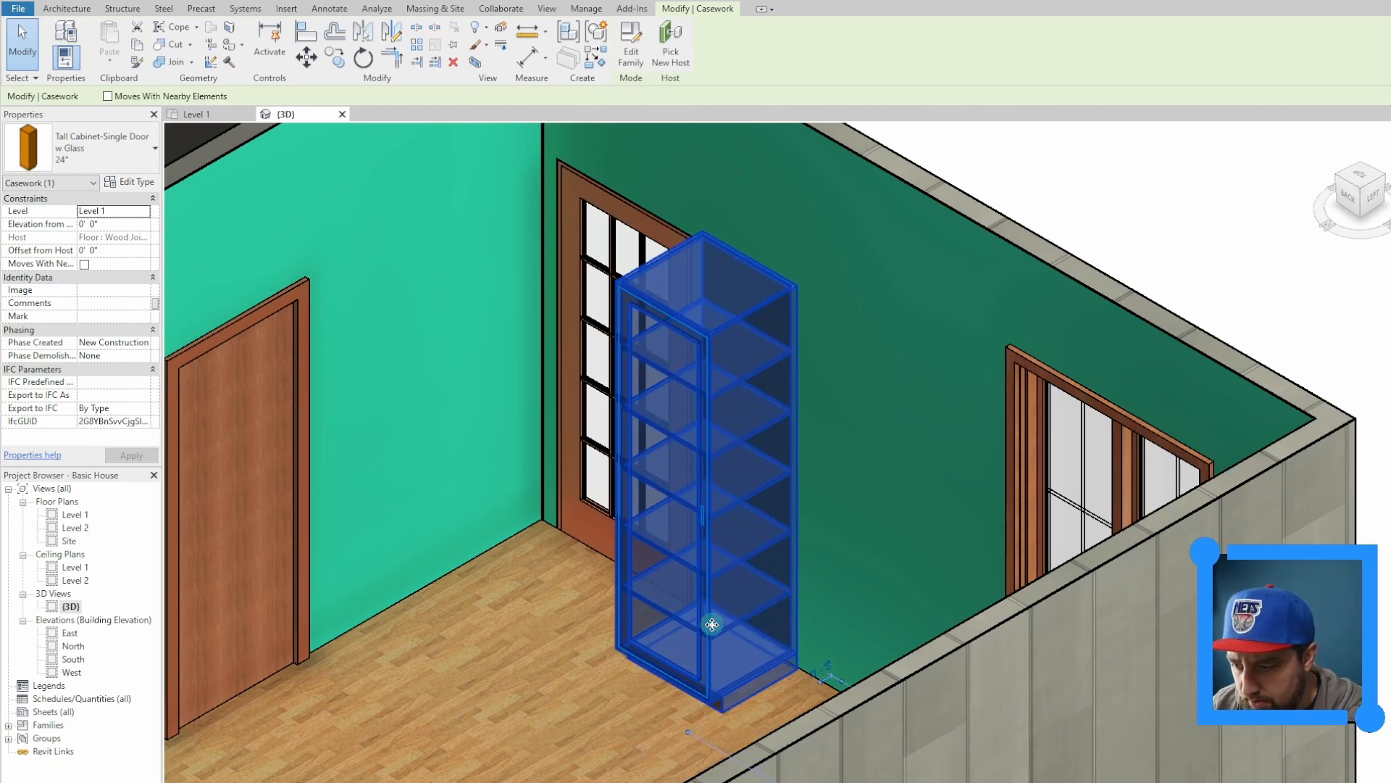
pyautogui.press('Right')
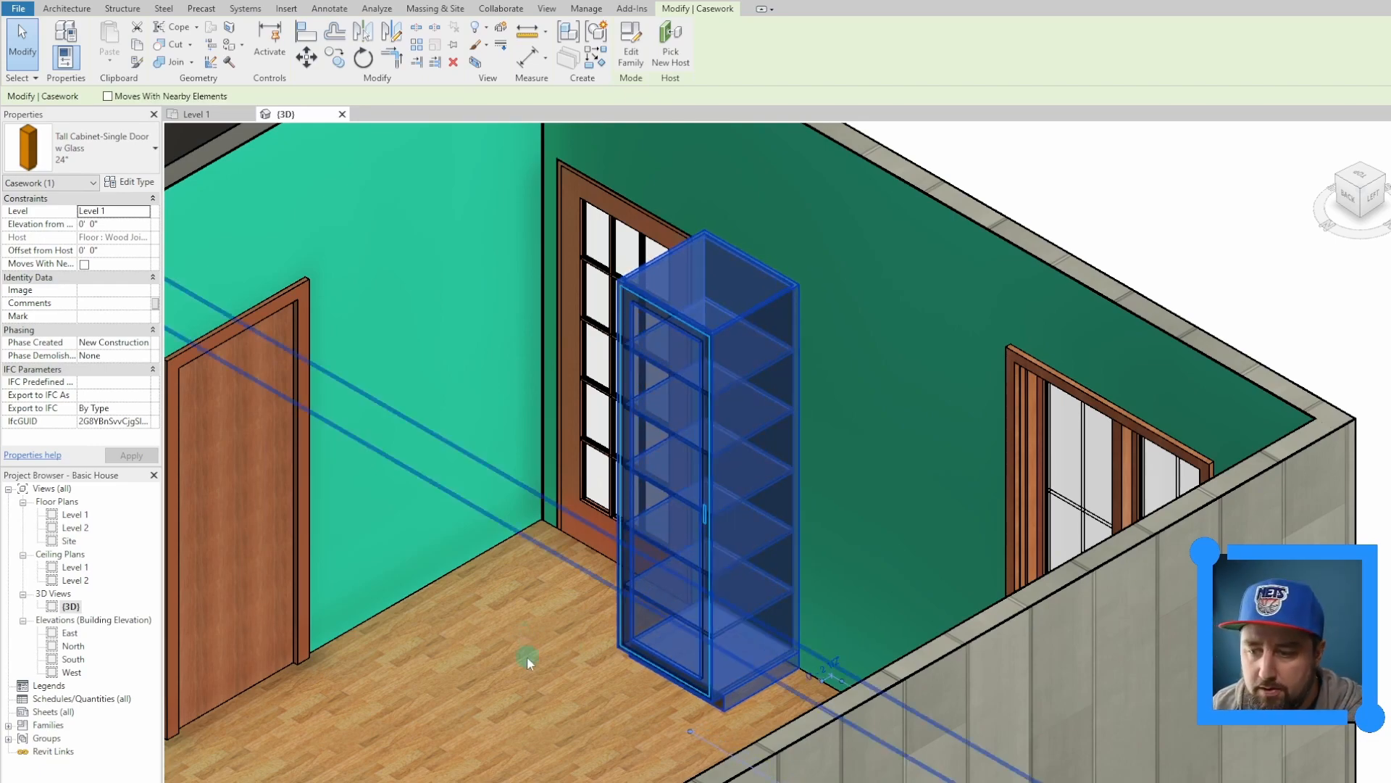
pyautogui.click(530, 655)
pyautogui.click(1198, 210)
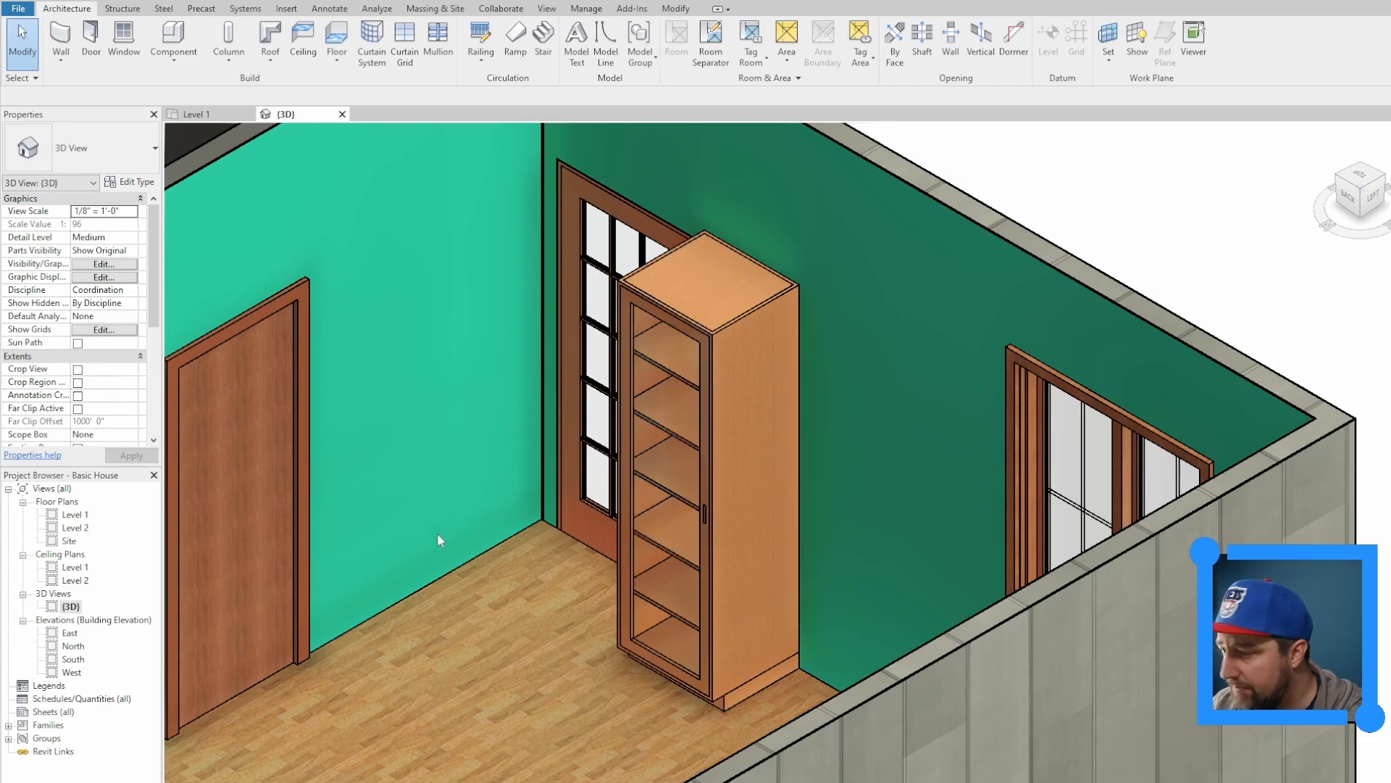
# Search the whole Autodesk family library for bathtub and load the Tub-Free Standing-3D family.
pyautogui.scroll(-5, 439, 532)
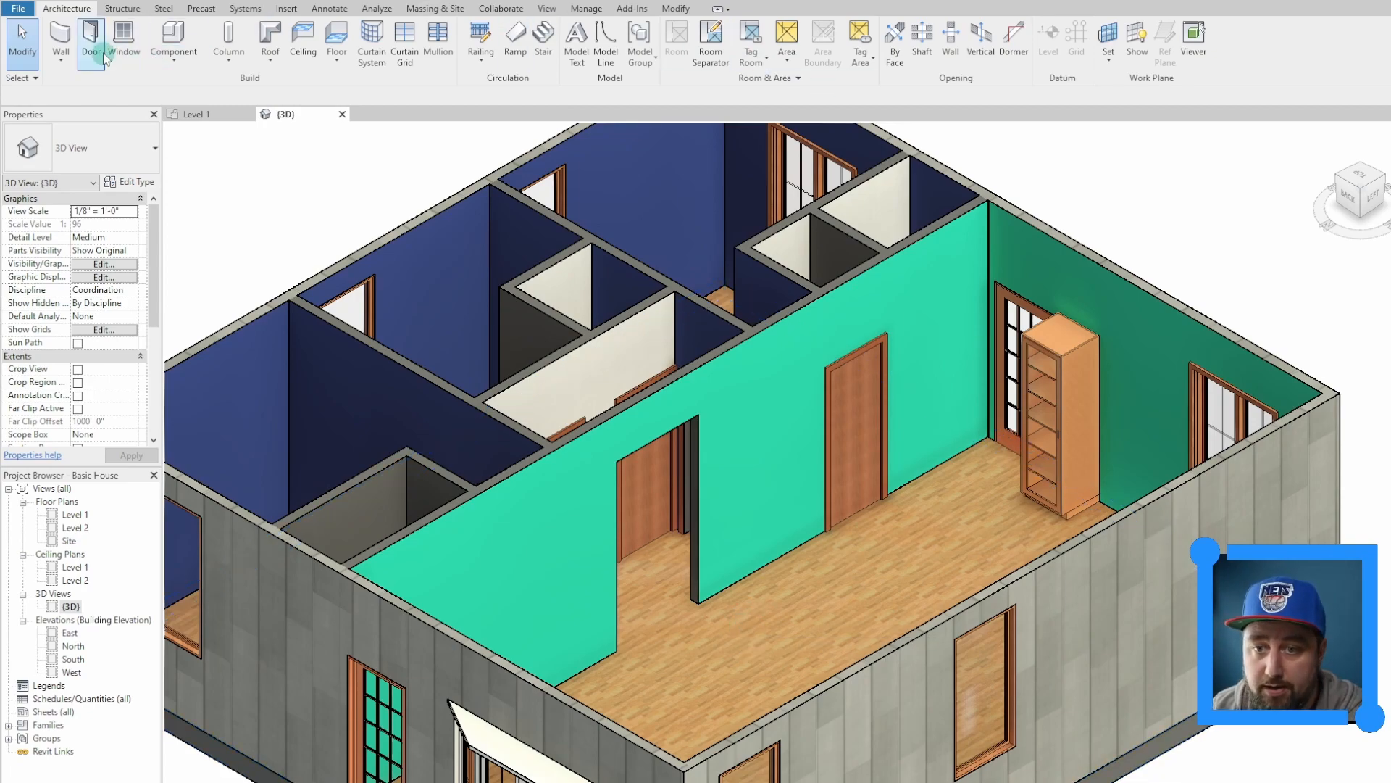
pyautogui.click(286, 8)
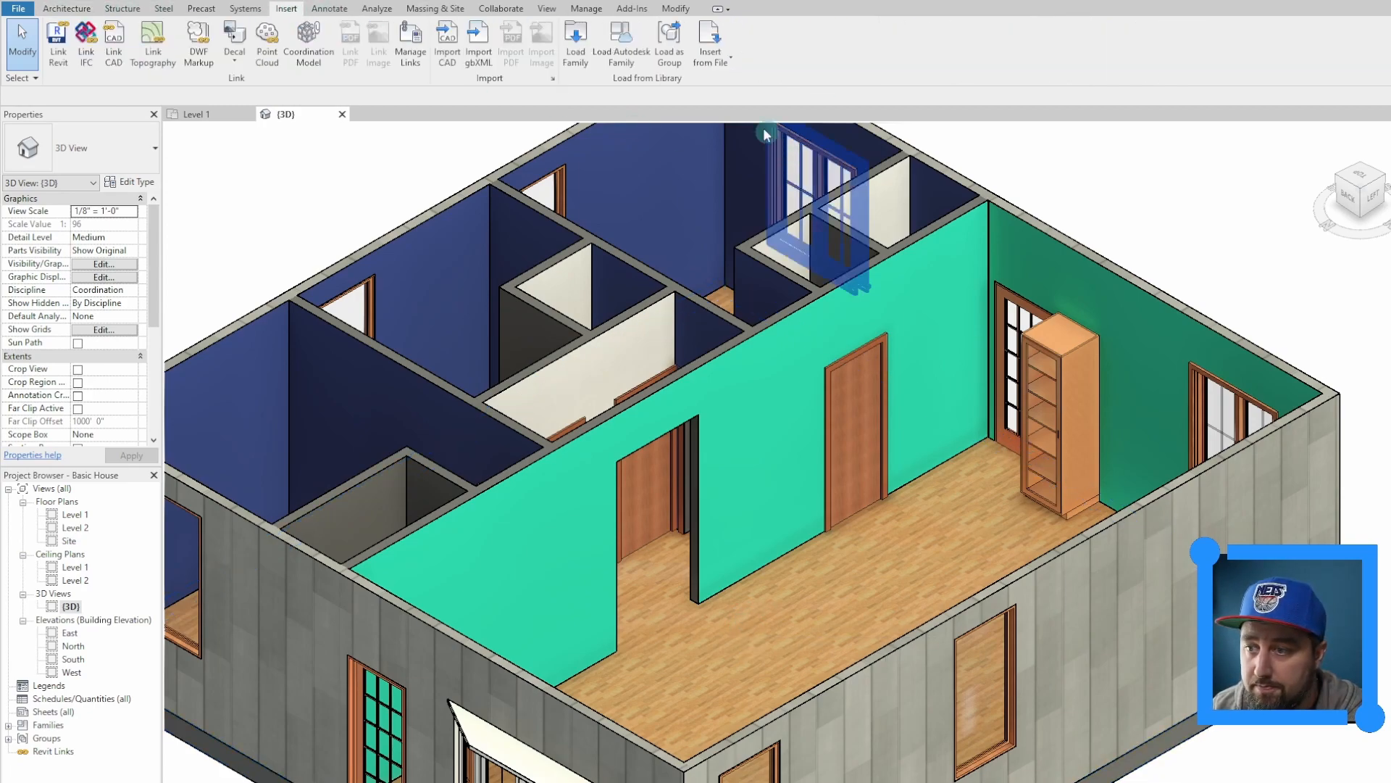
pyautogui.click(621, 40)
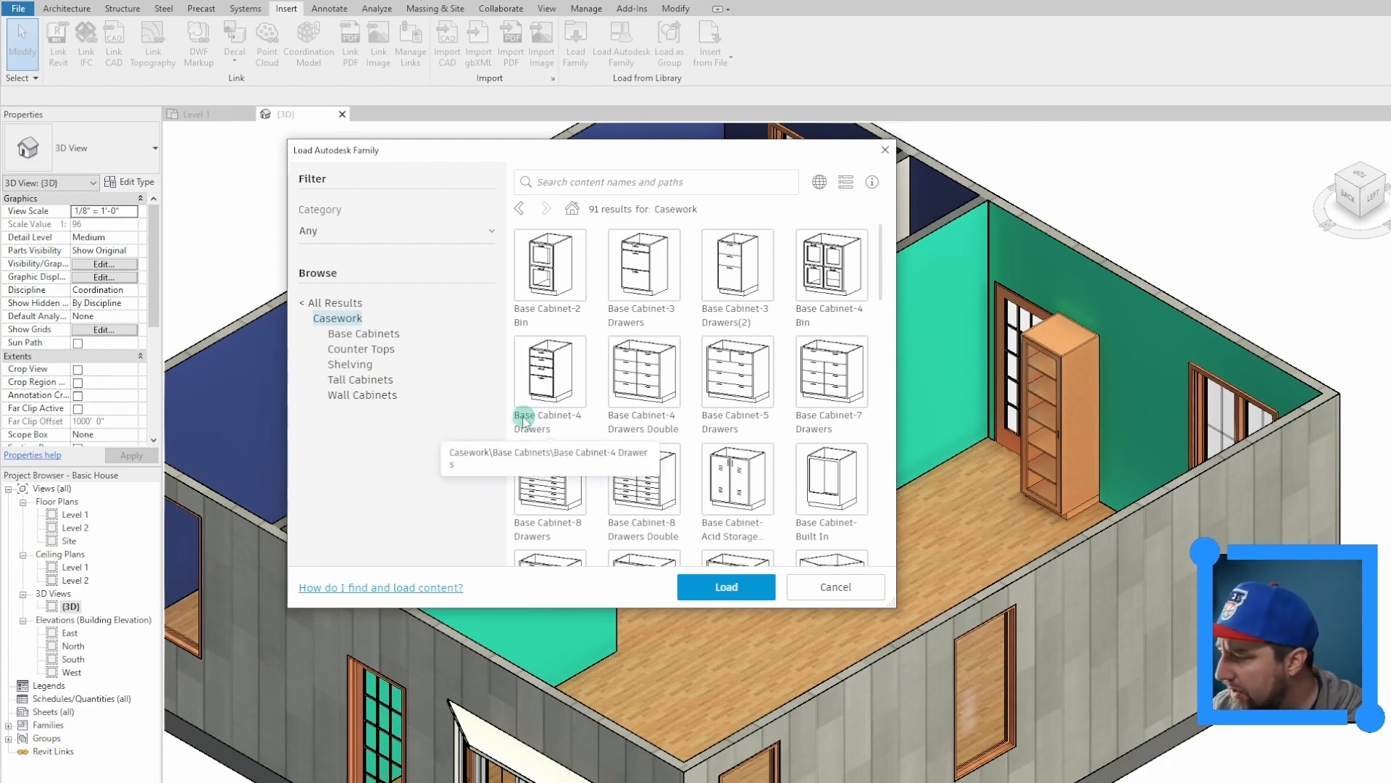
pyautogui.click(325, 303)
pyautogui.click(604, 182)
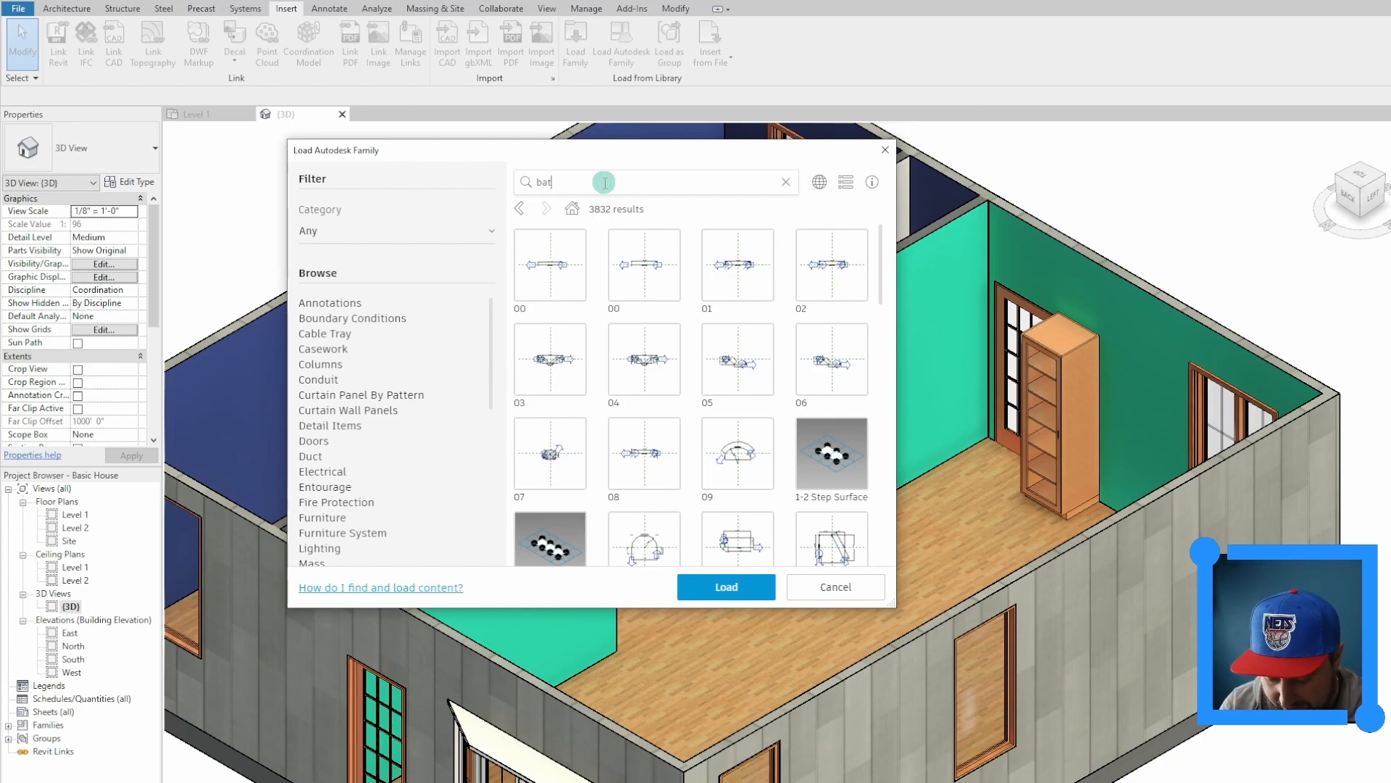
pyautogui.write('bathtub')
pyautogui.press('Return')
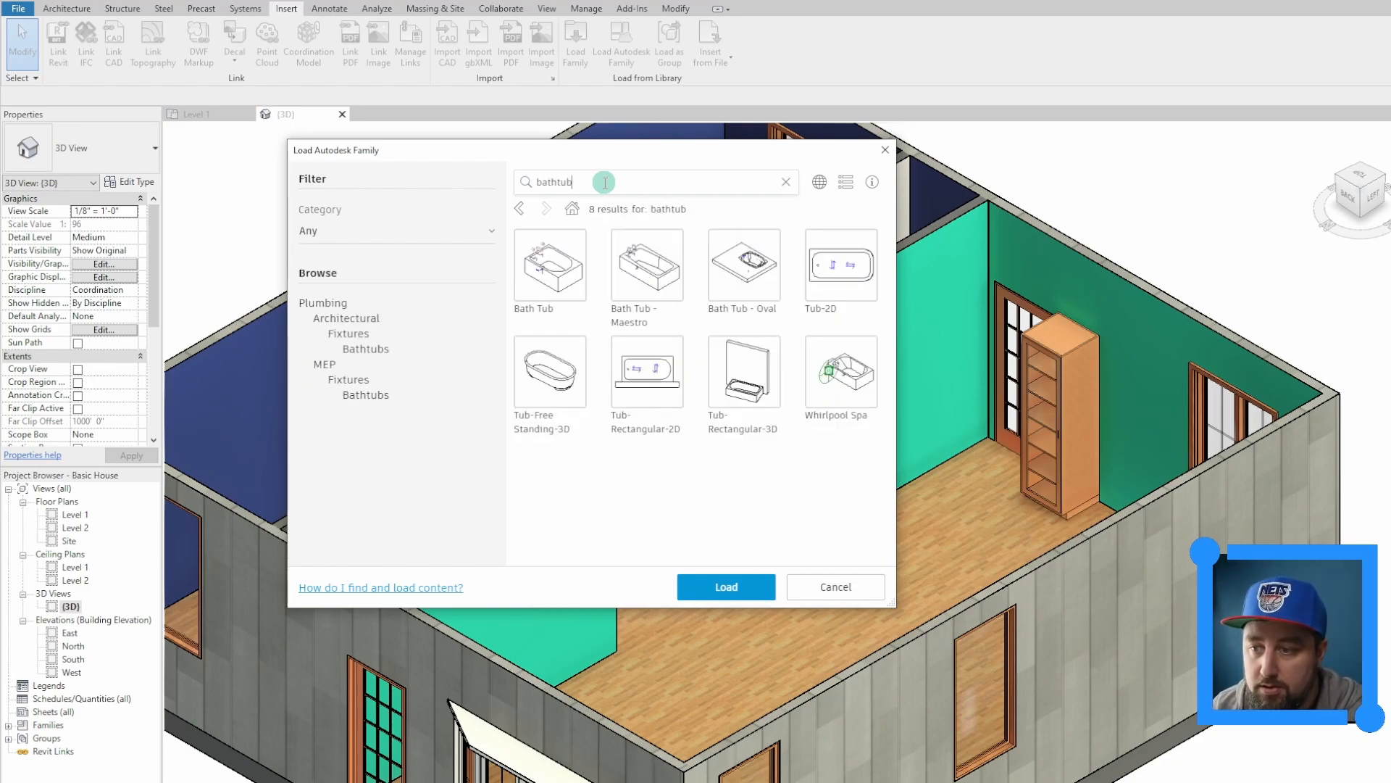
pyautogui.click(551, 373)
pyautogui.click(722, 588)
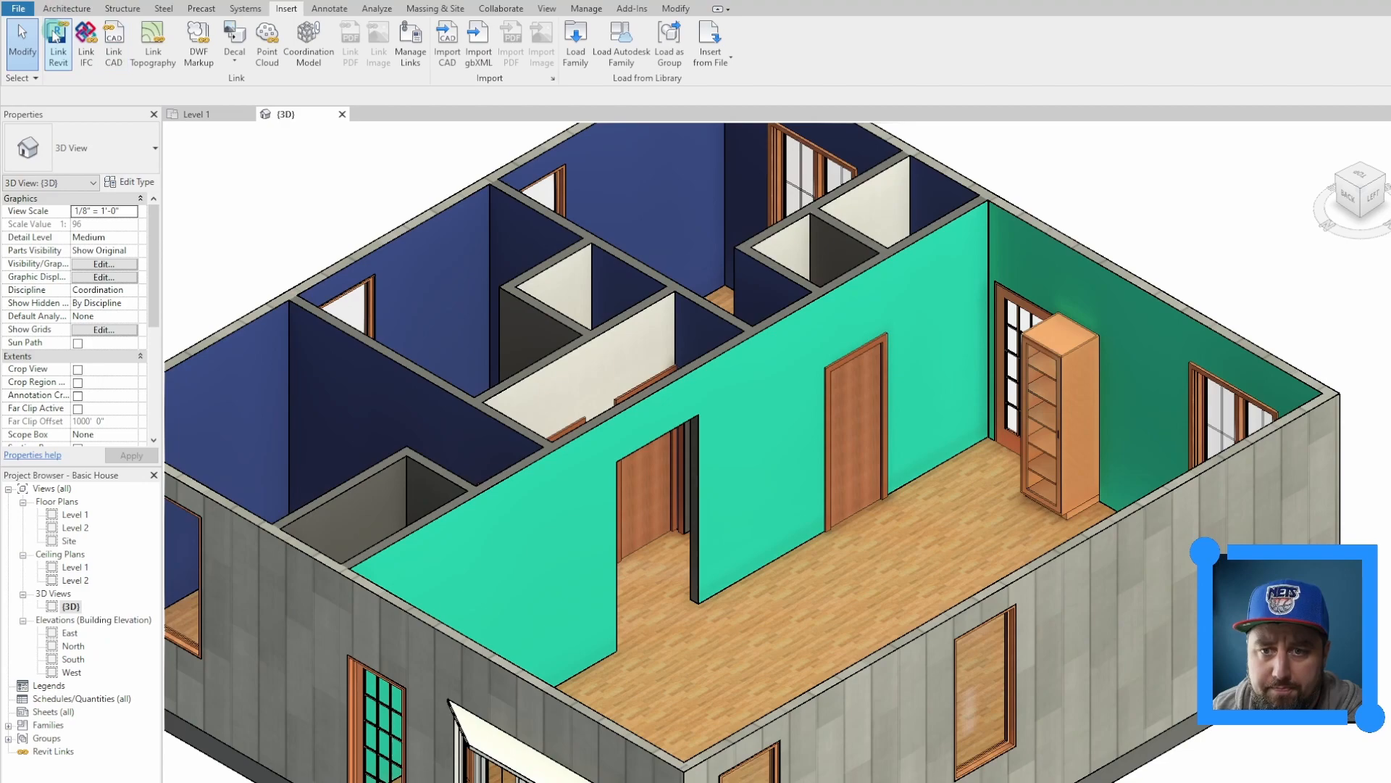
# Place a 30" x 60" Tub-Free Standing-3D on Level 1 in the small blue room along the exterior wall.
pyautogui.click(66, 8)
pyautogui.click(193, 40)
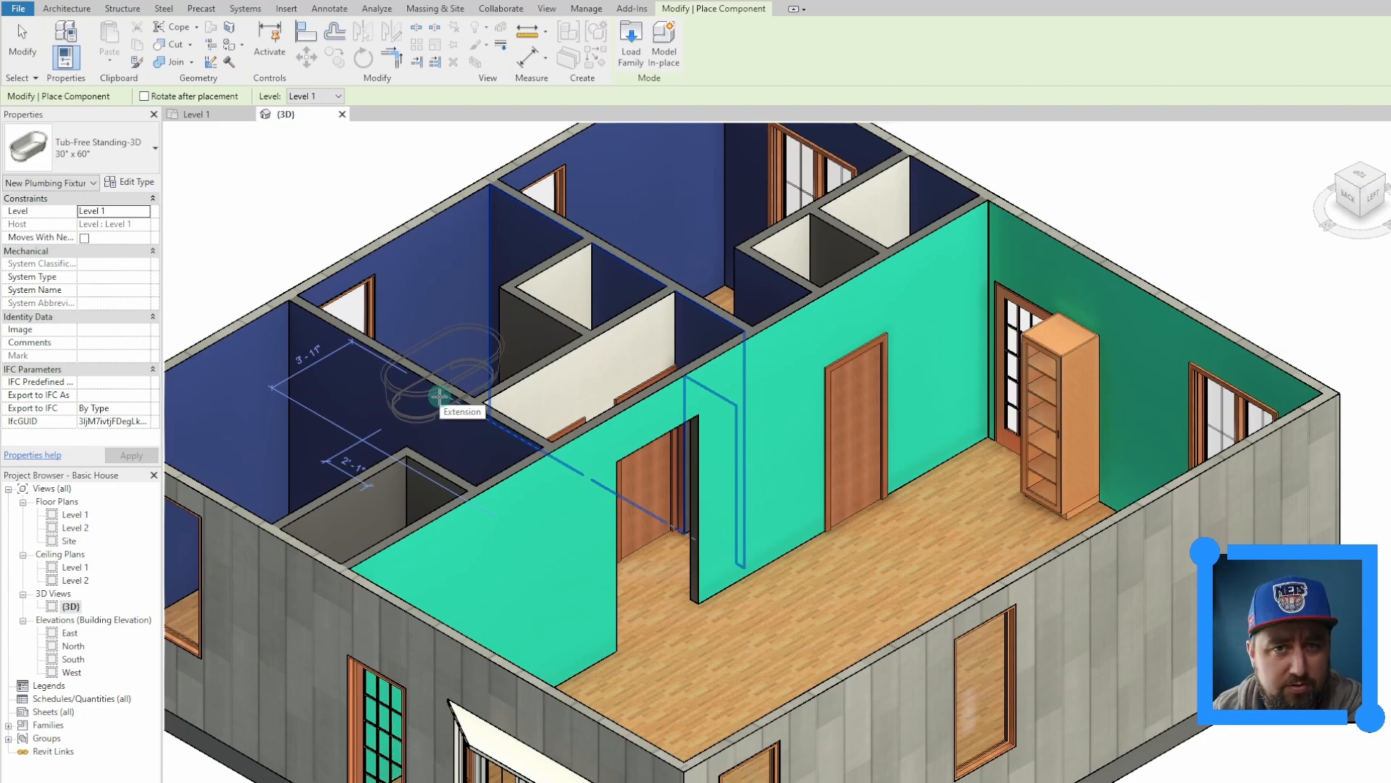
pyautogui.keyDown('shift'); pyautogui.moveTo(434, 403); pyautogui.dragTo(588, 595, button='middle'); pyautogui.keyUp('shift')
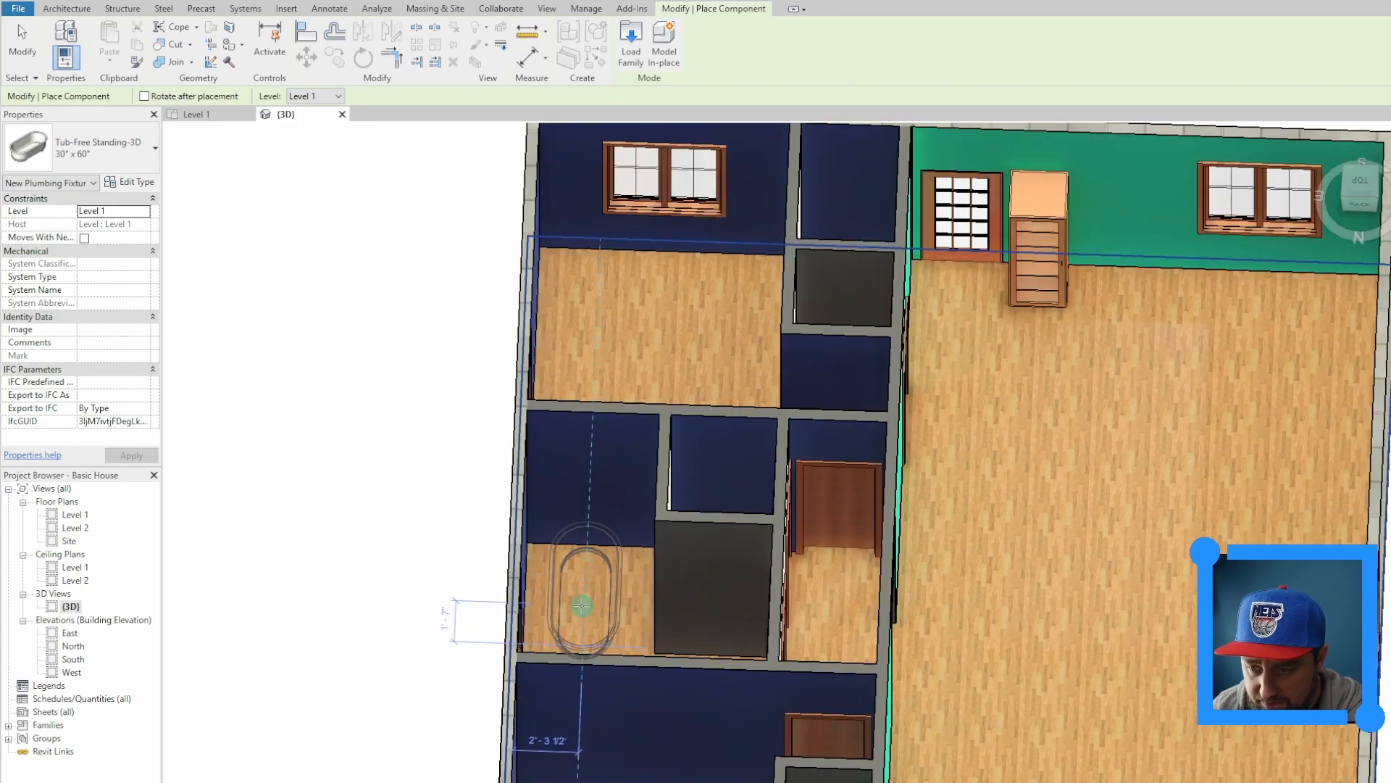
pyautogui.click(584, 601)
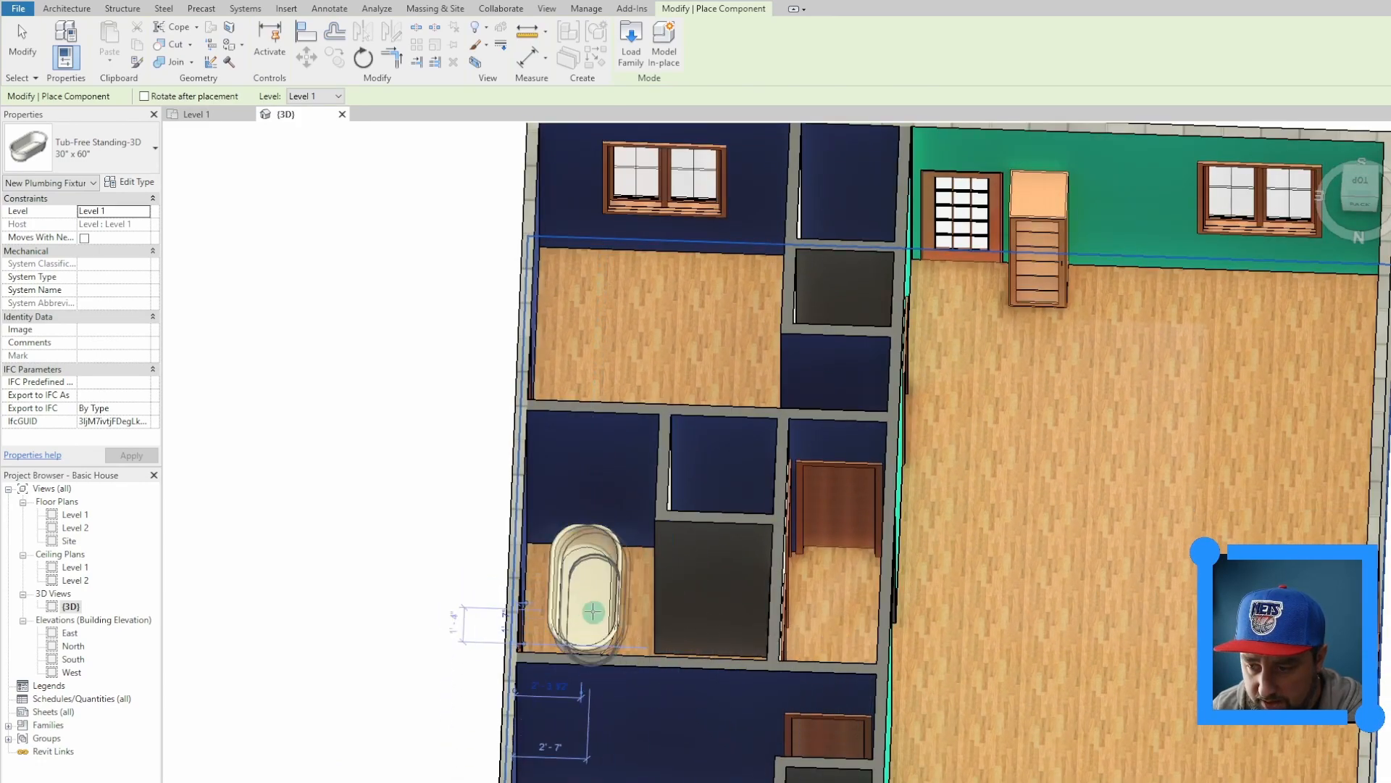
pyautogui.scroll(3, 576, 616)
pyautogui.press('Escape')
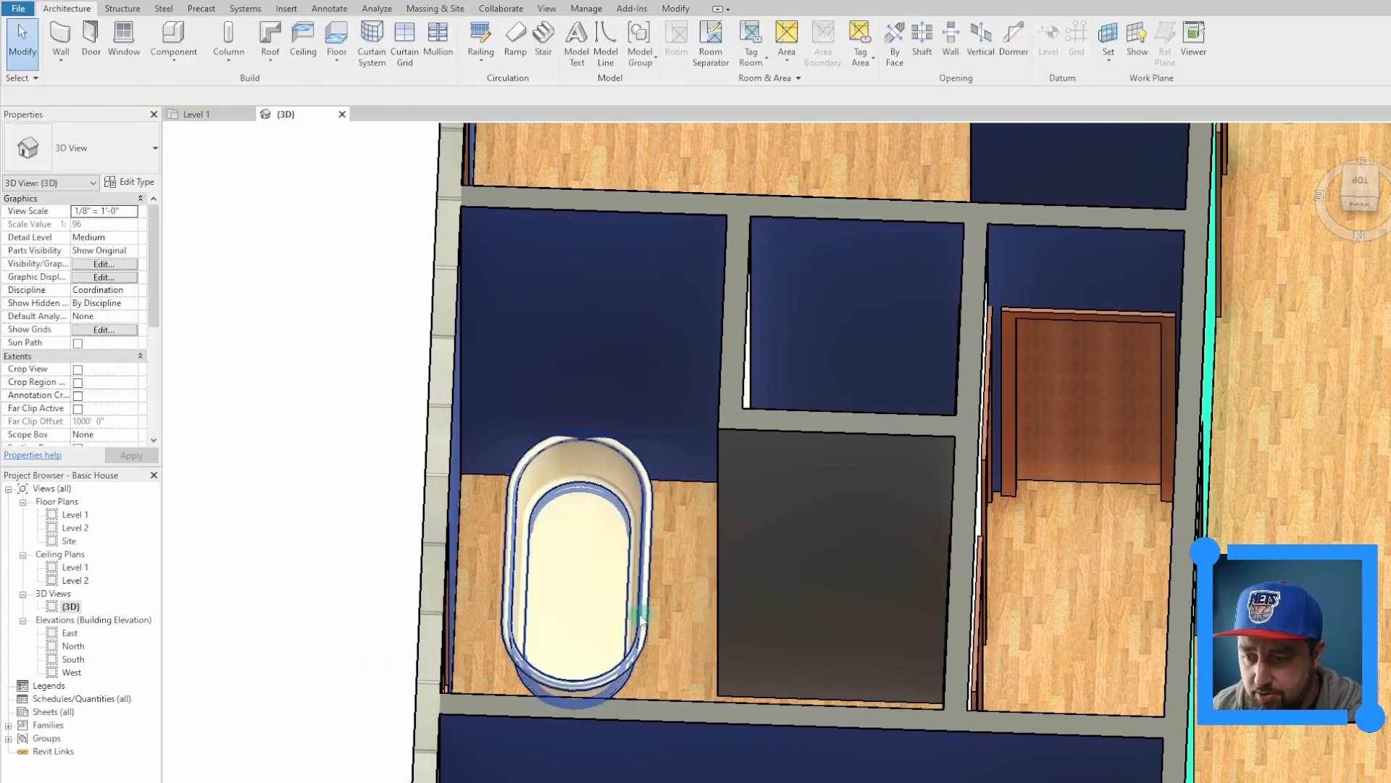
# Rotate the bathtub a quarter turn so it spans the width of the small blue room, and deselect it.
pyautogui.click(642, 620)
pyautogui.click(363, 58)
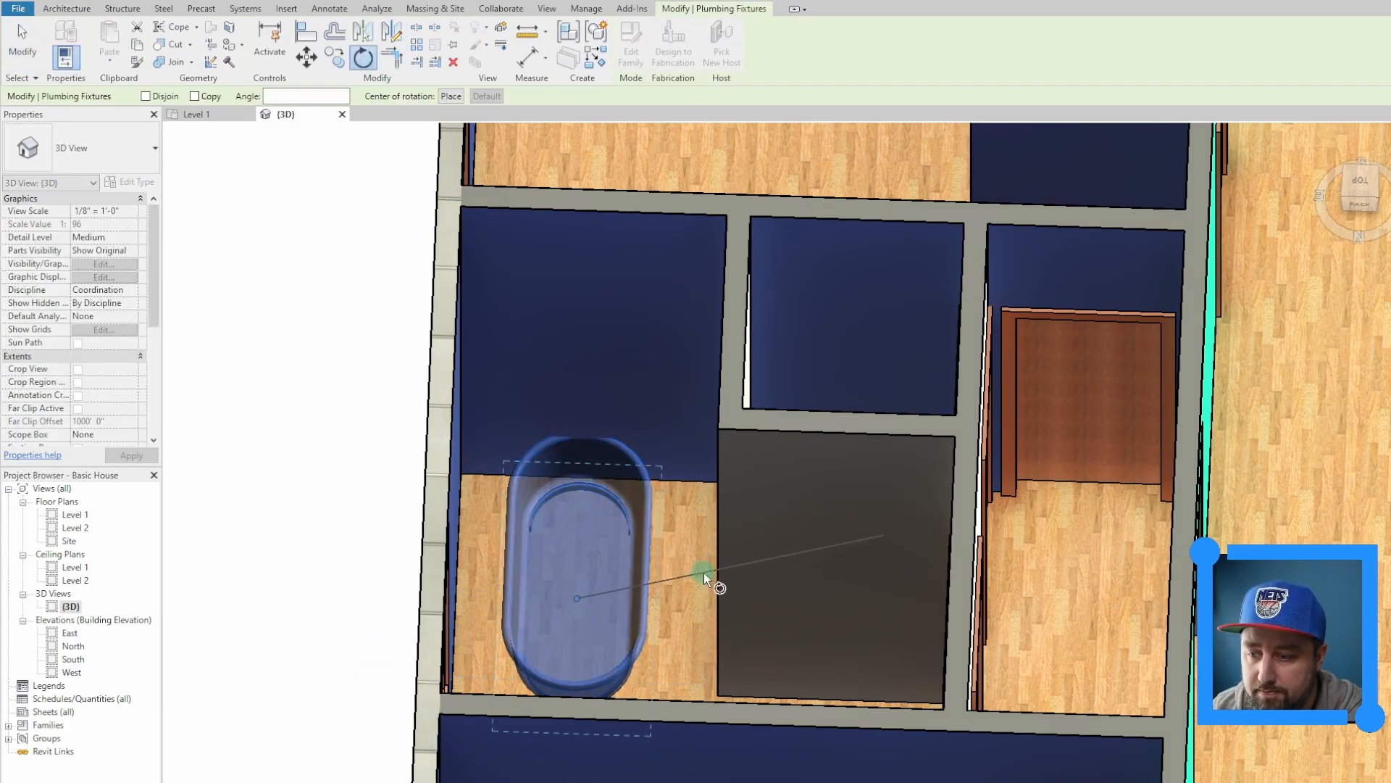
pyautogui.click(729, 599)
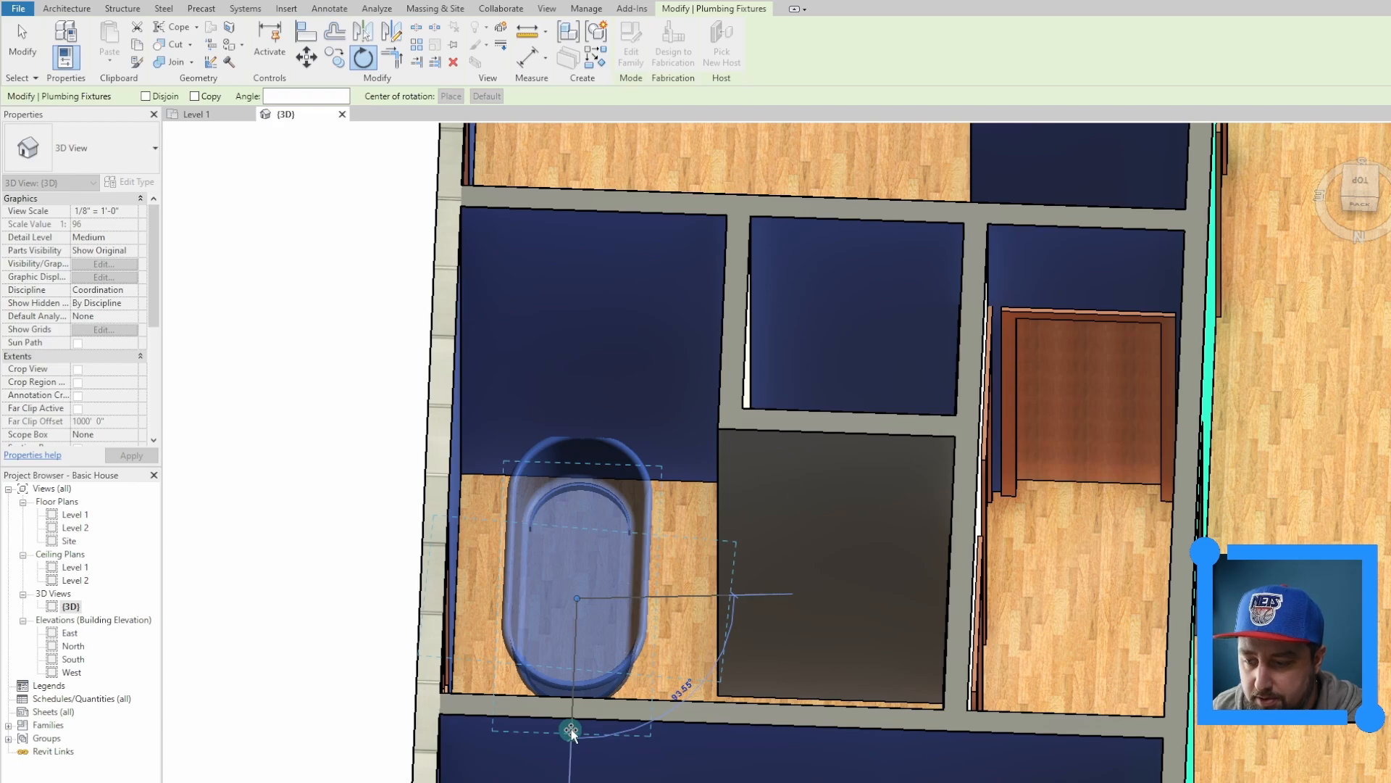
pyautogui.click(567, 724)
pyautogui.scroll(3, 627, 652)
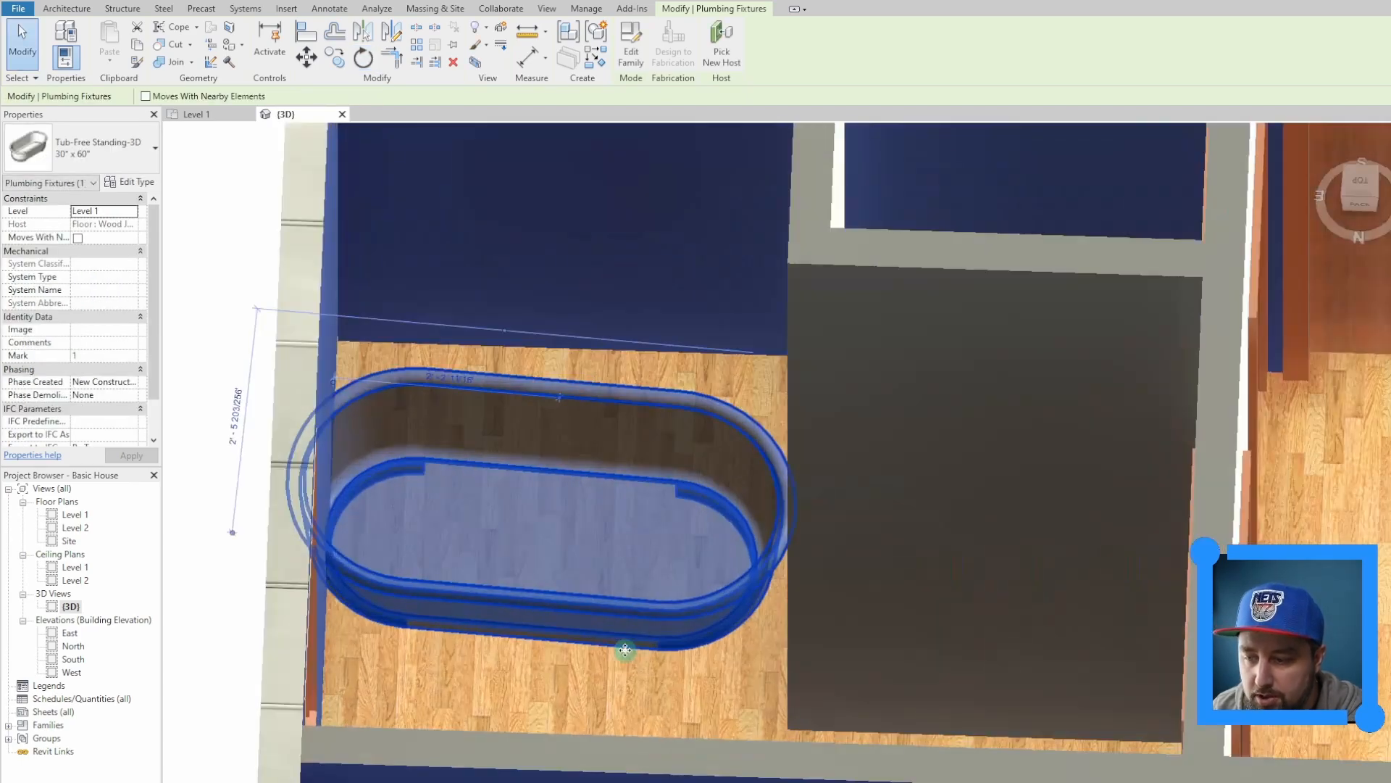
pyautogui.click(649, 717)
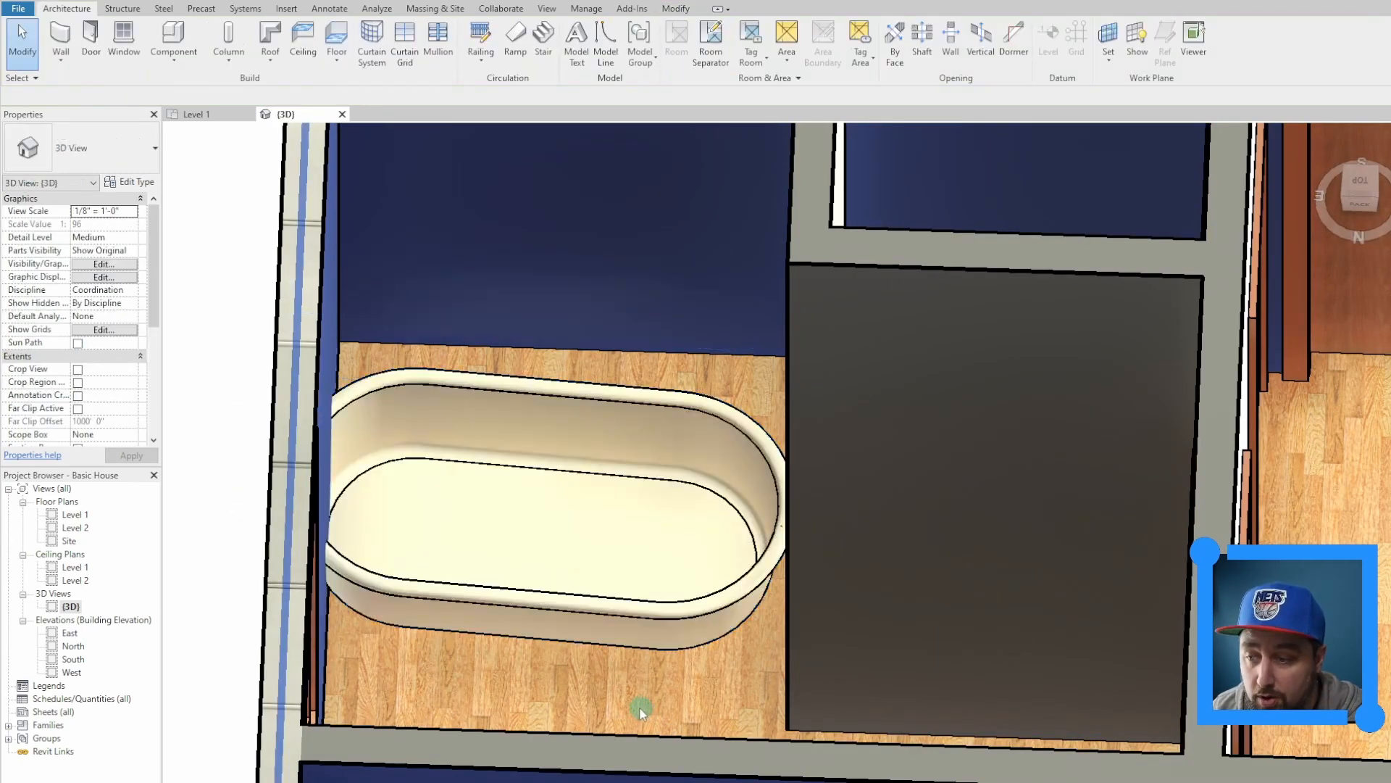
# Examine the furnished rooms from above and return to an angled corner view of the whole house.
pyautogui.scroll(-3, 741, 628)
pyautogui.moveTo(1320, 654); pyautogui.dragTo(944, 535, button='middle')
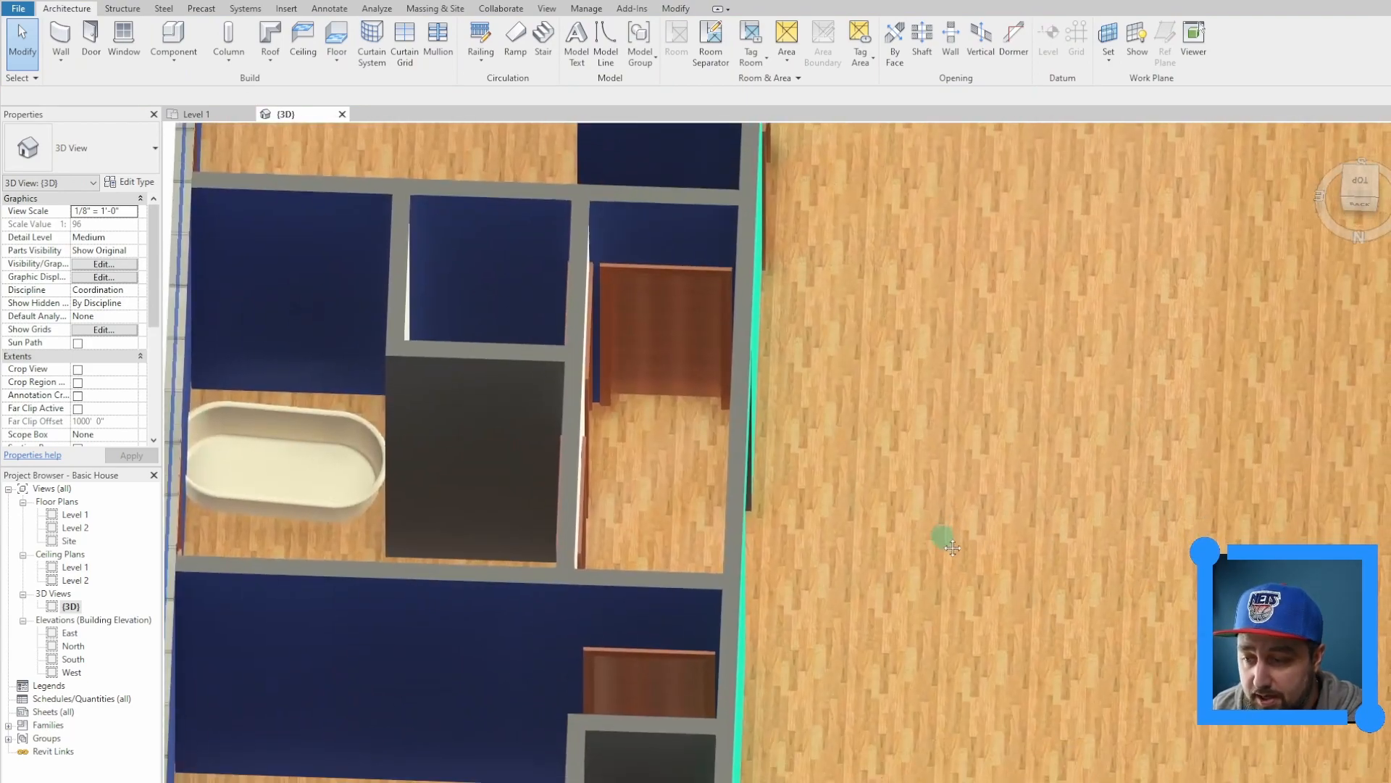
pyautogui.scroll(-3, 921, 496)
pyautogui.hotkey('alt', 'Tab')
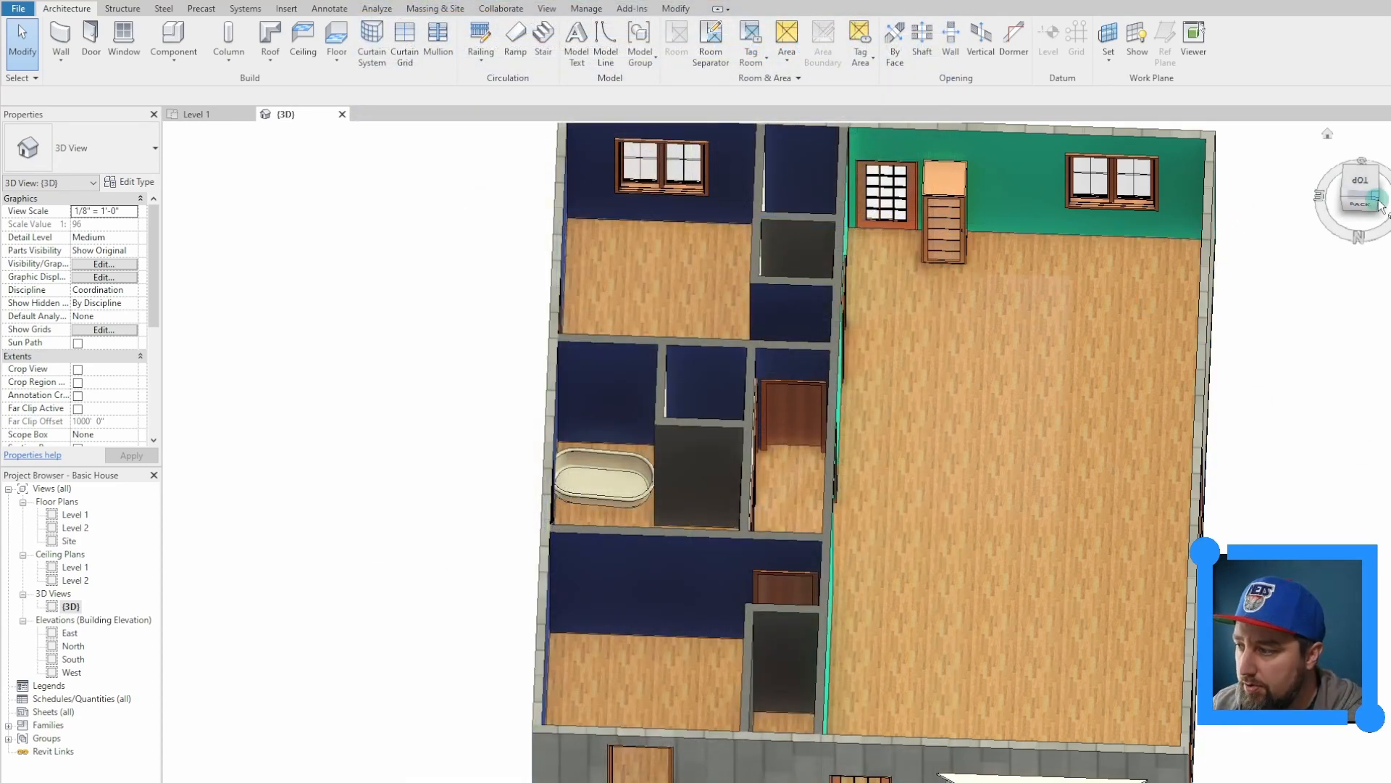
pyautogui.click(1379, 203)
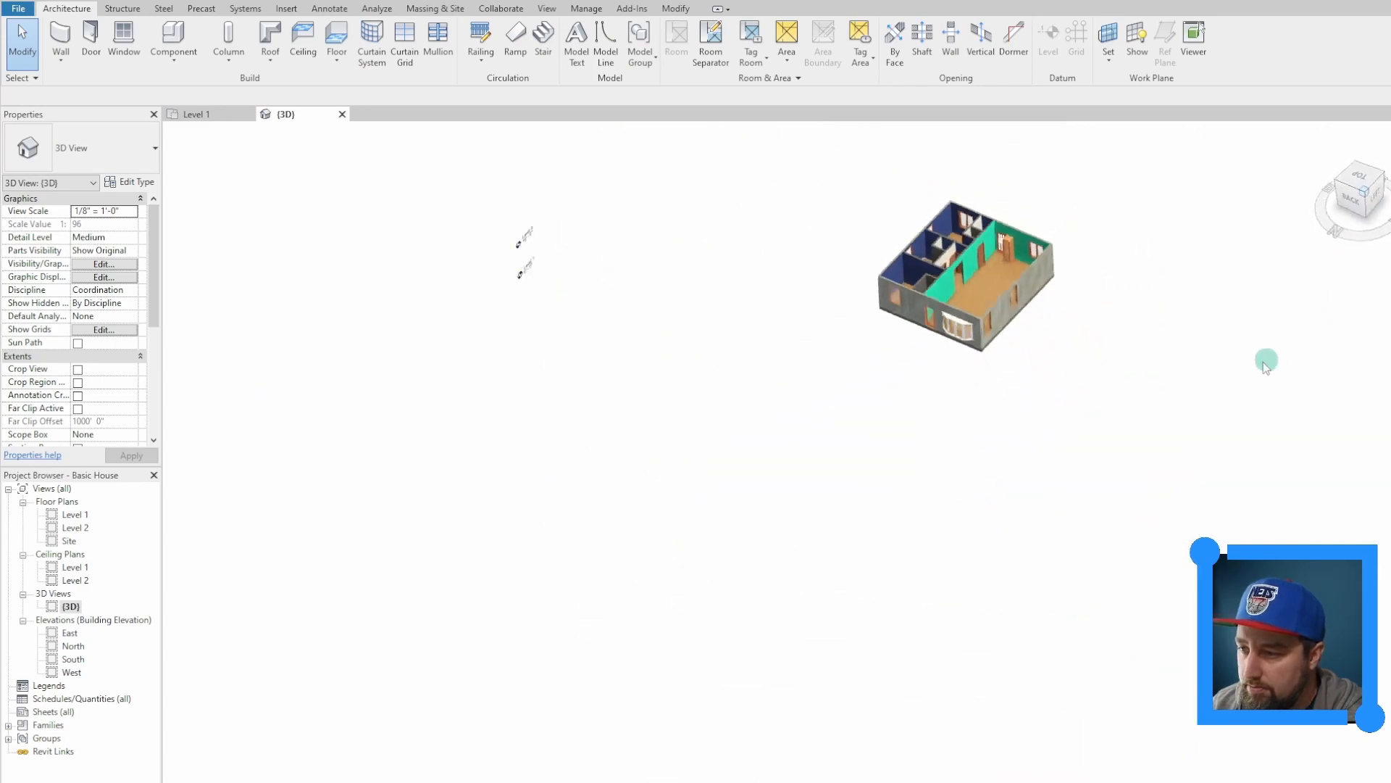
pyautogui.scroll(4, 790, 507)
pyautogui.scroll(4, 809, 446)
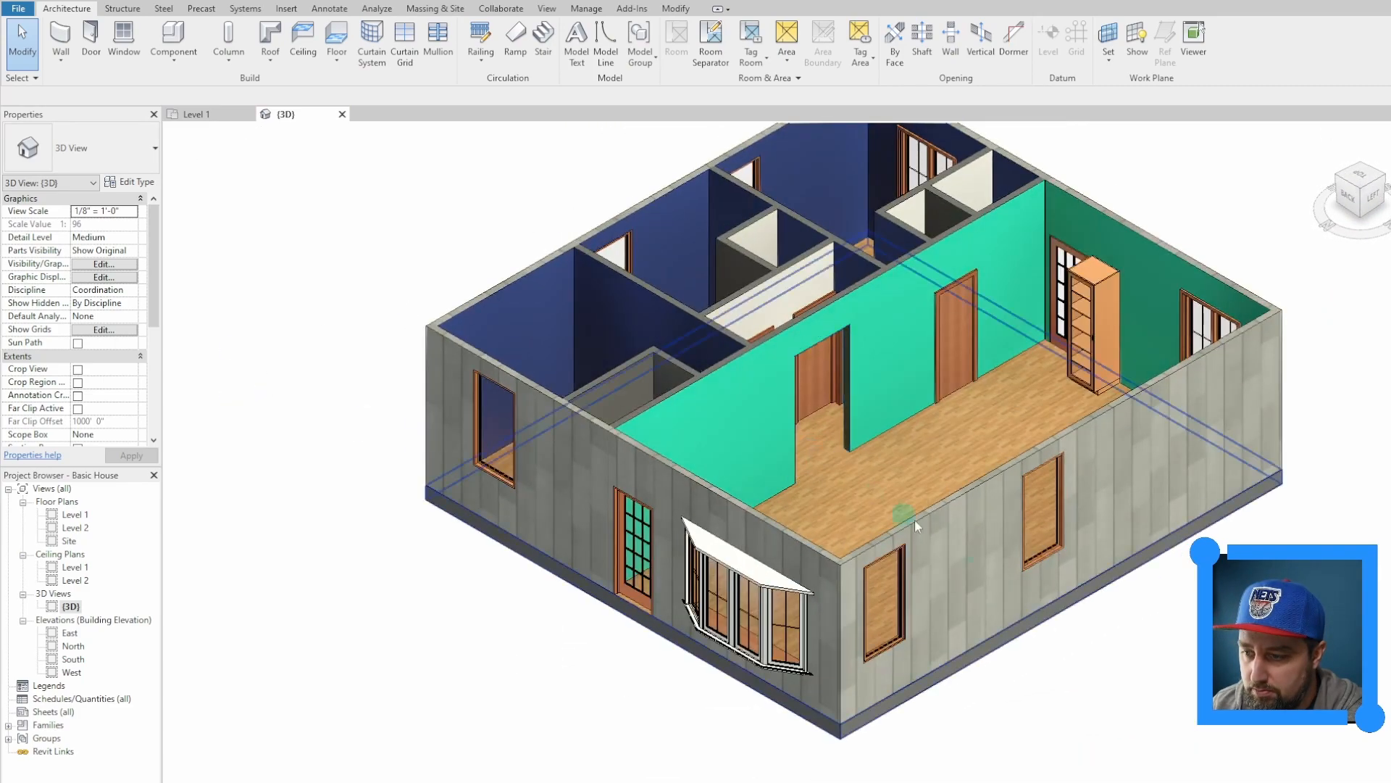